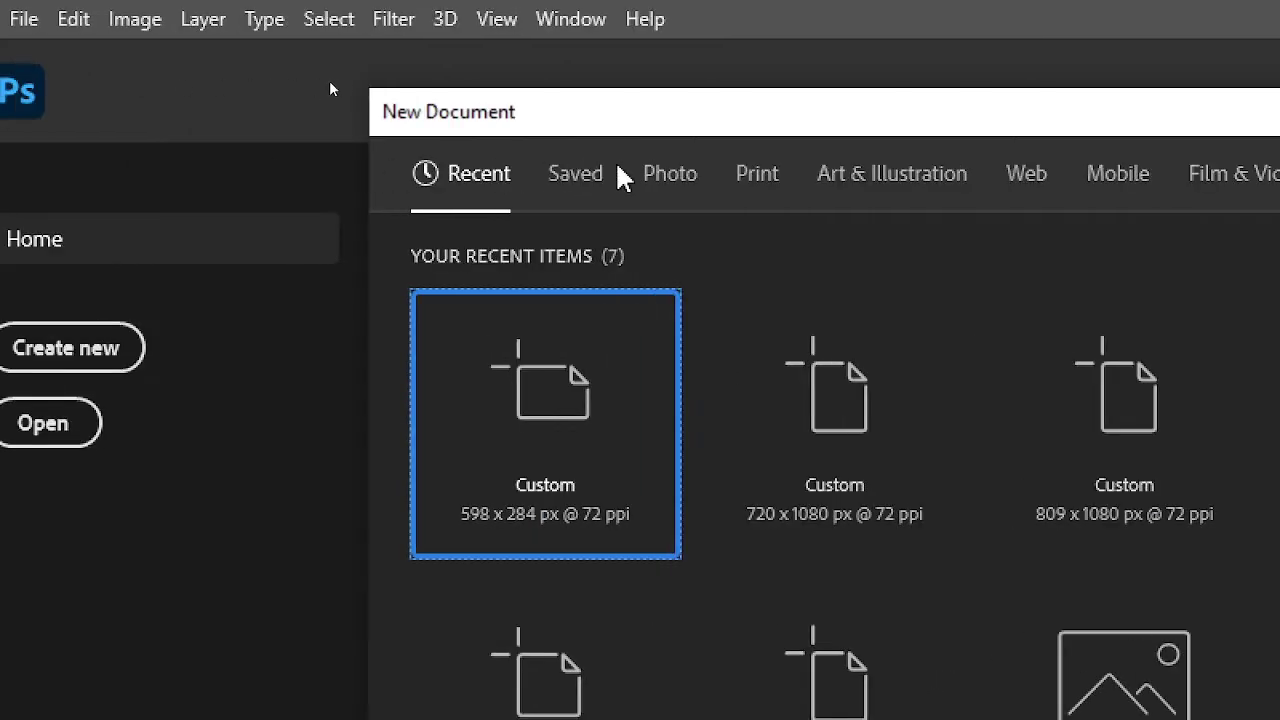
- Move the New Document window left to show all seven recent presets, including the 598 x 284 px preset
left_click_drag(656, 115, 391, 110)
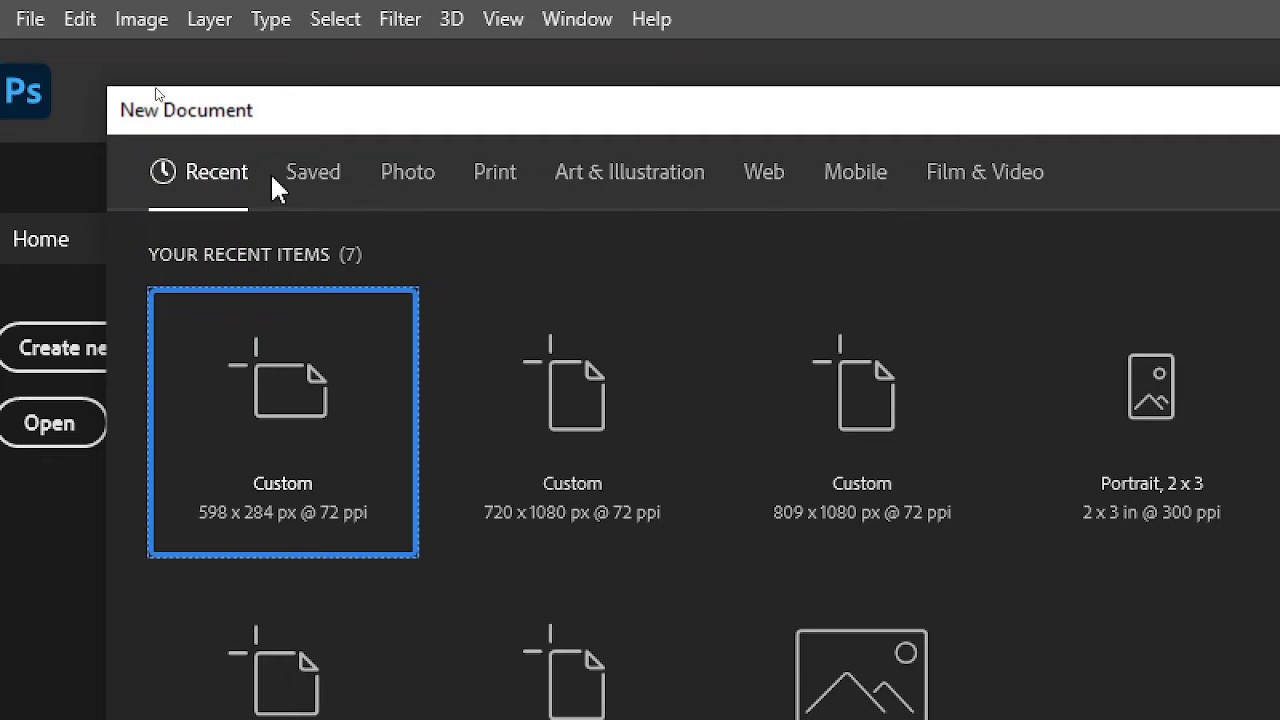
- Browse the Photo, Art & Illustration and Mobile blank document presets
left_click(409, 178)
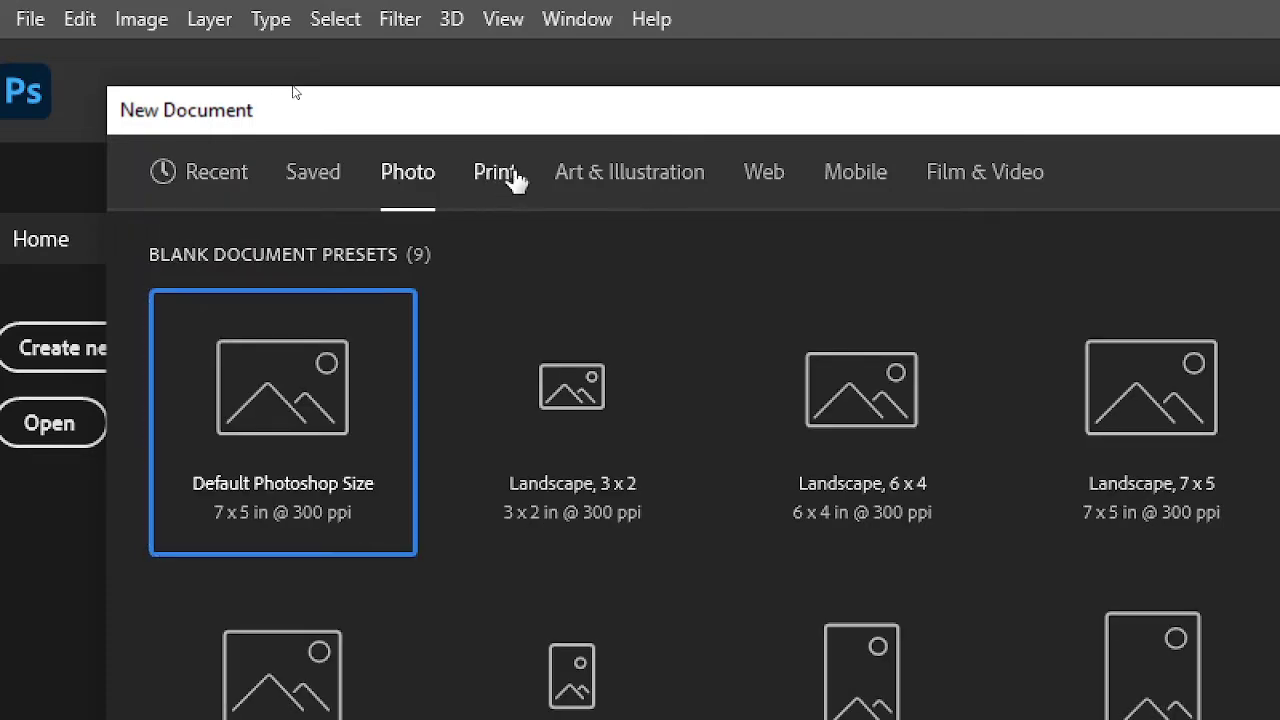
left_click(634, 180)
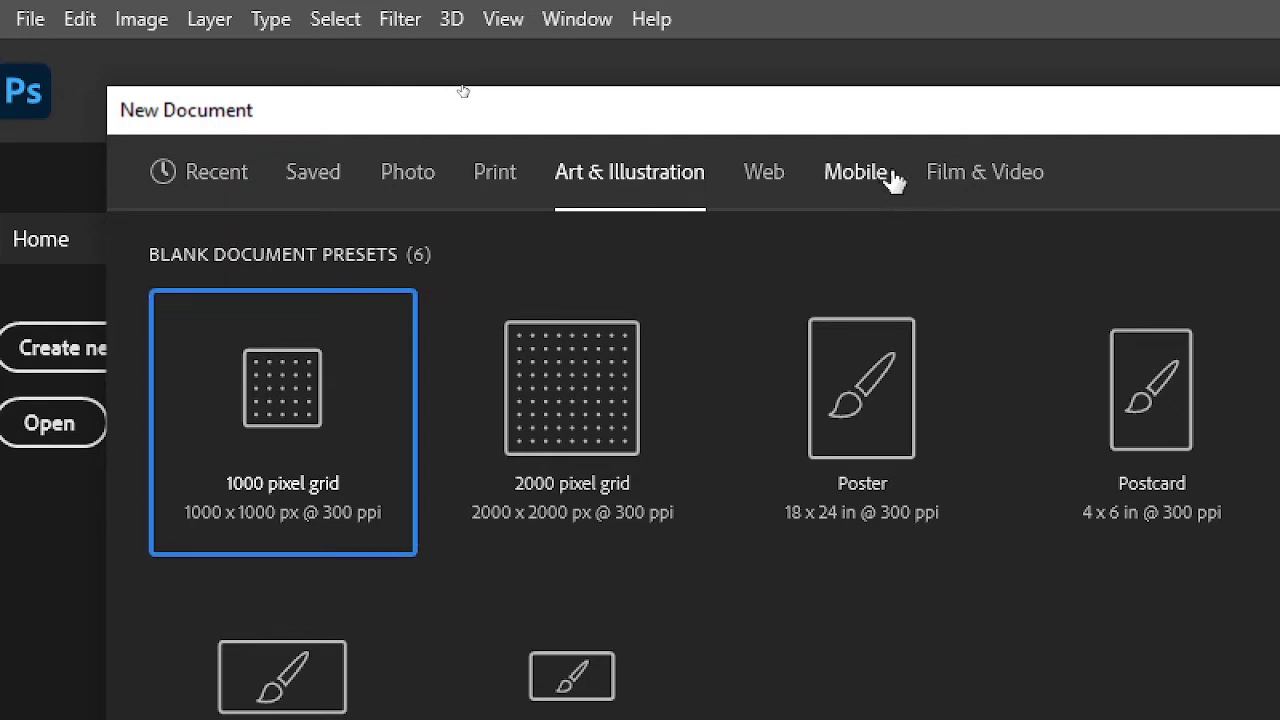
left_click(860, 178)
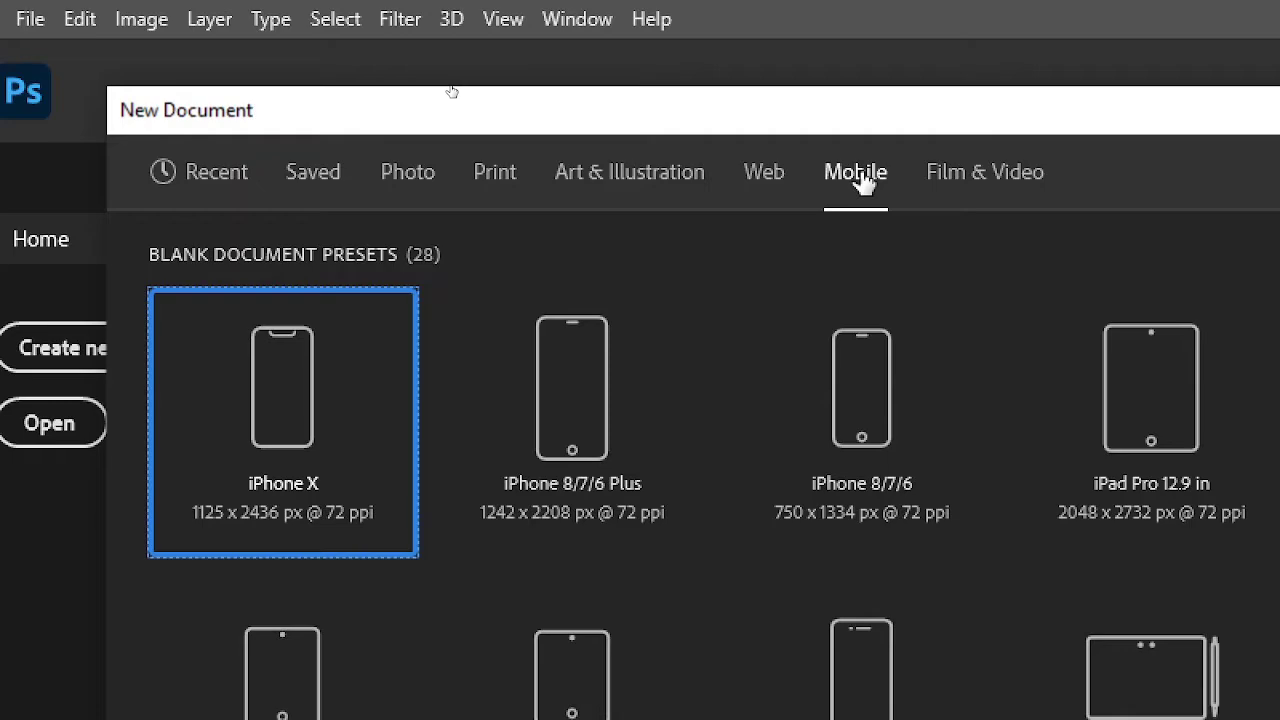
- Scroll through the Mobile presets and back, then show the Film & Video presets
scroll(791, 563, "down", 5)
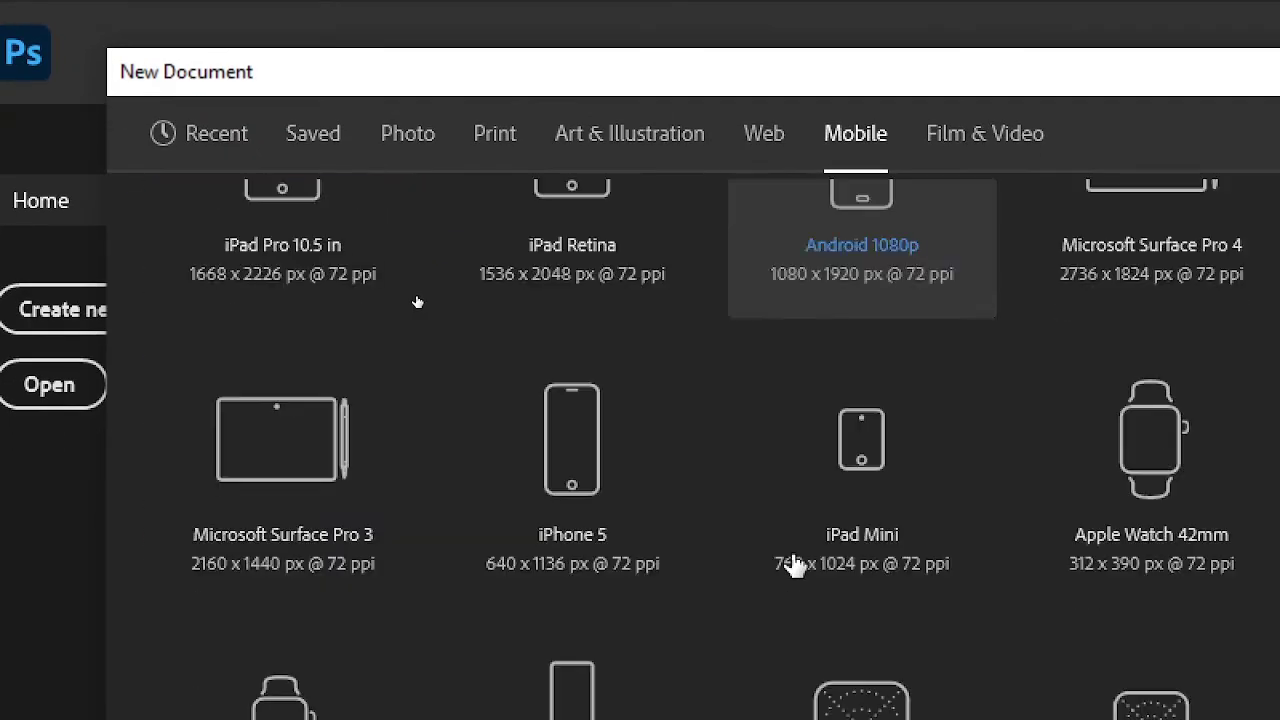
scroll(795, 566, "down", 2)
scroll(795, 566, "down", 3)
scroll(795, 566, "down", 2)
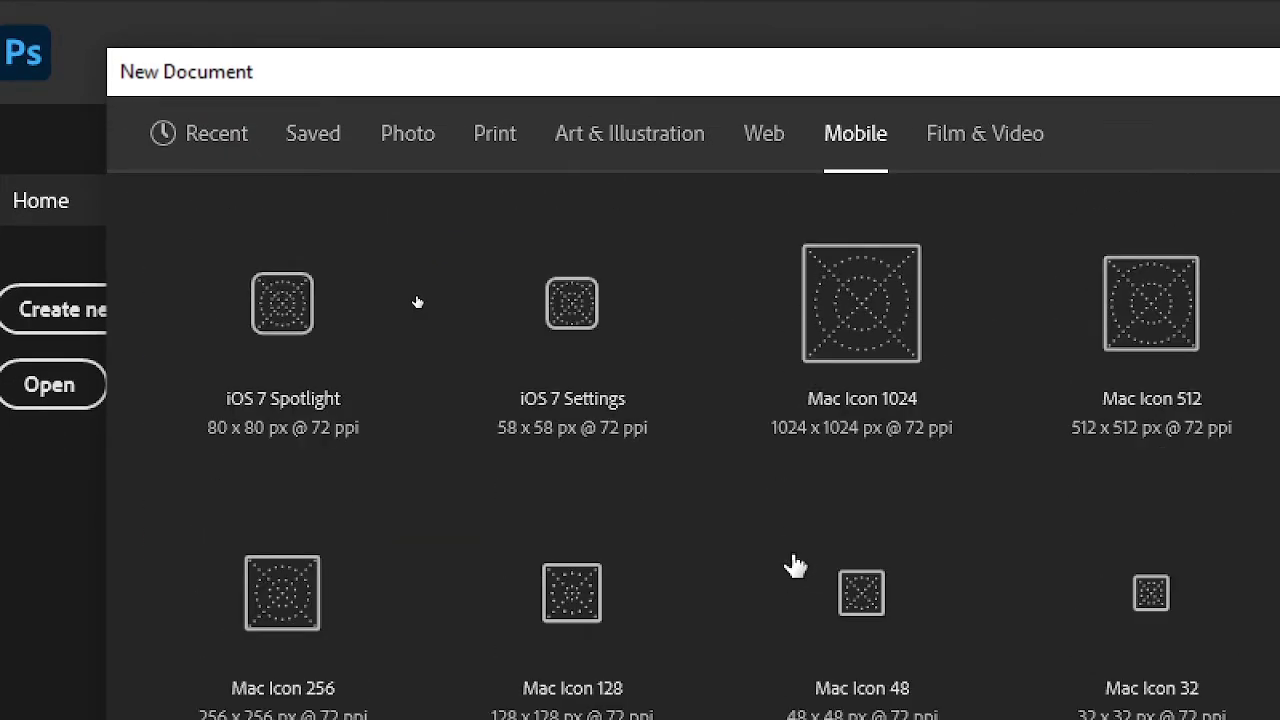
scroll(795, 566, "up", 2)
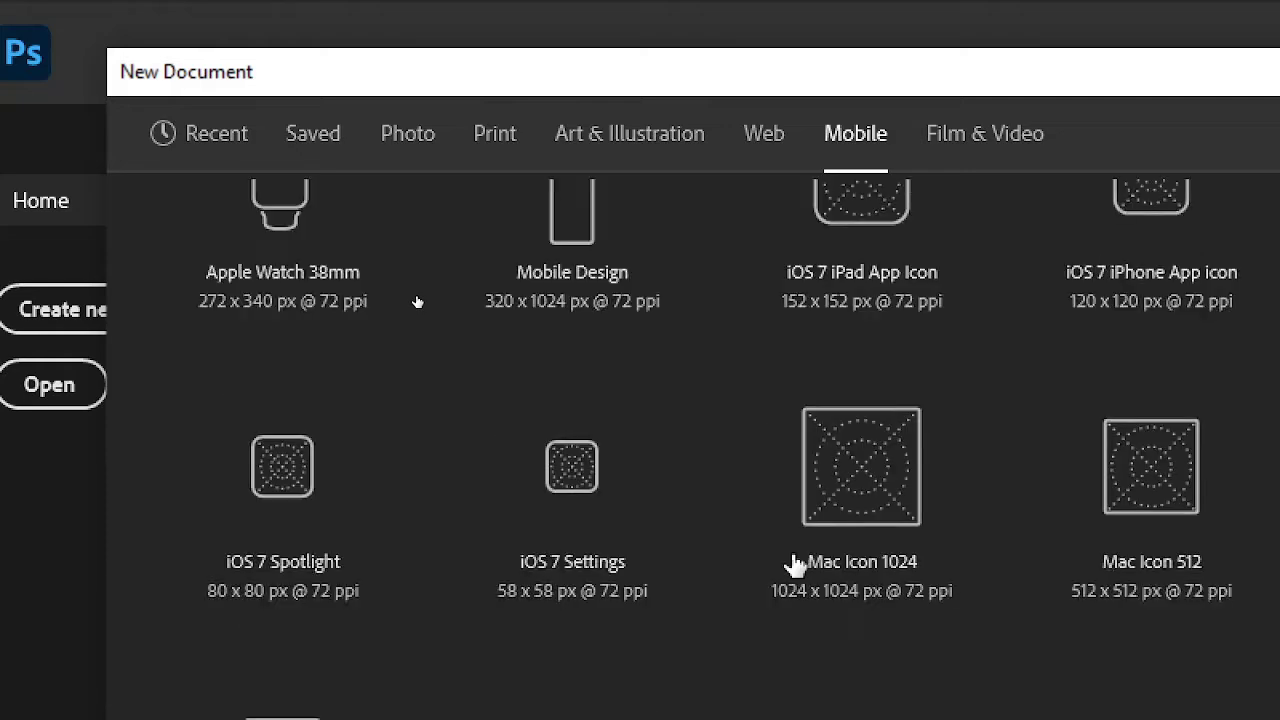
scroll(795, 566, "up", 2)
scroll(795, 566, "up", 4)
scroll(795, 566, "up", 2)
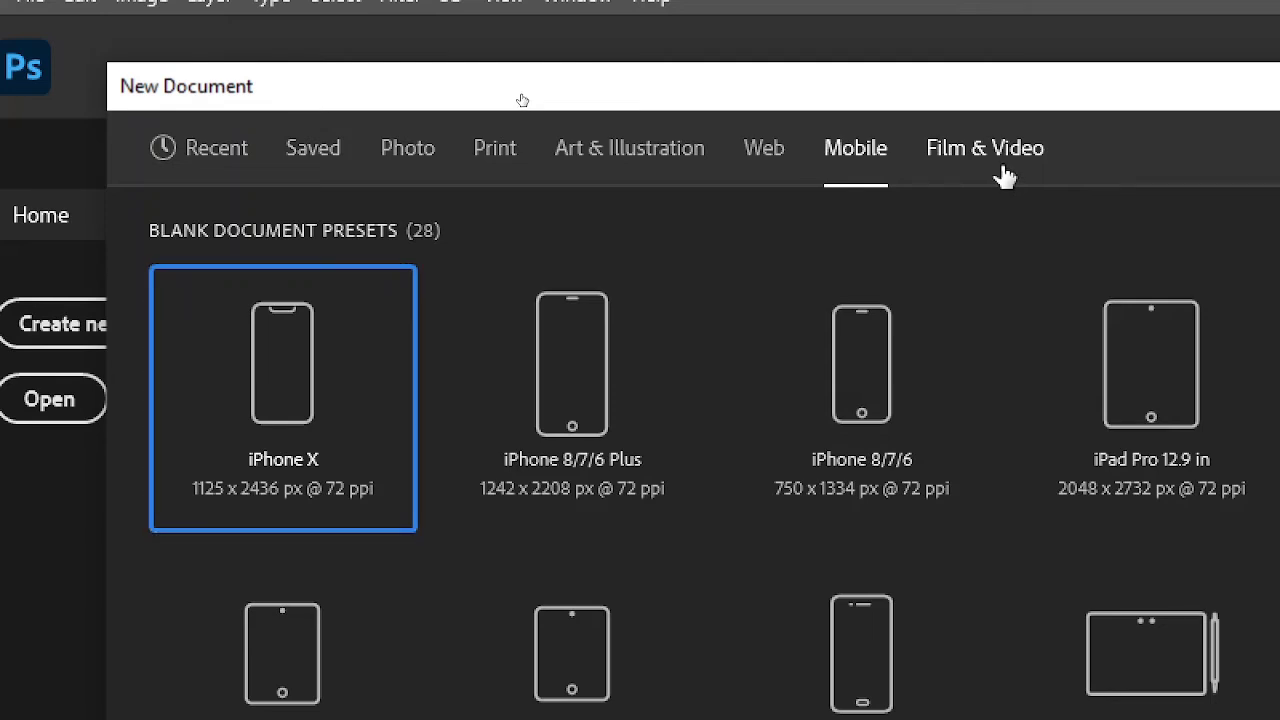
left_click(1003, 176)
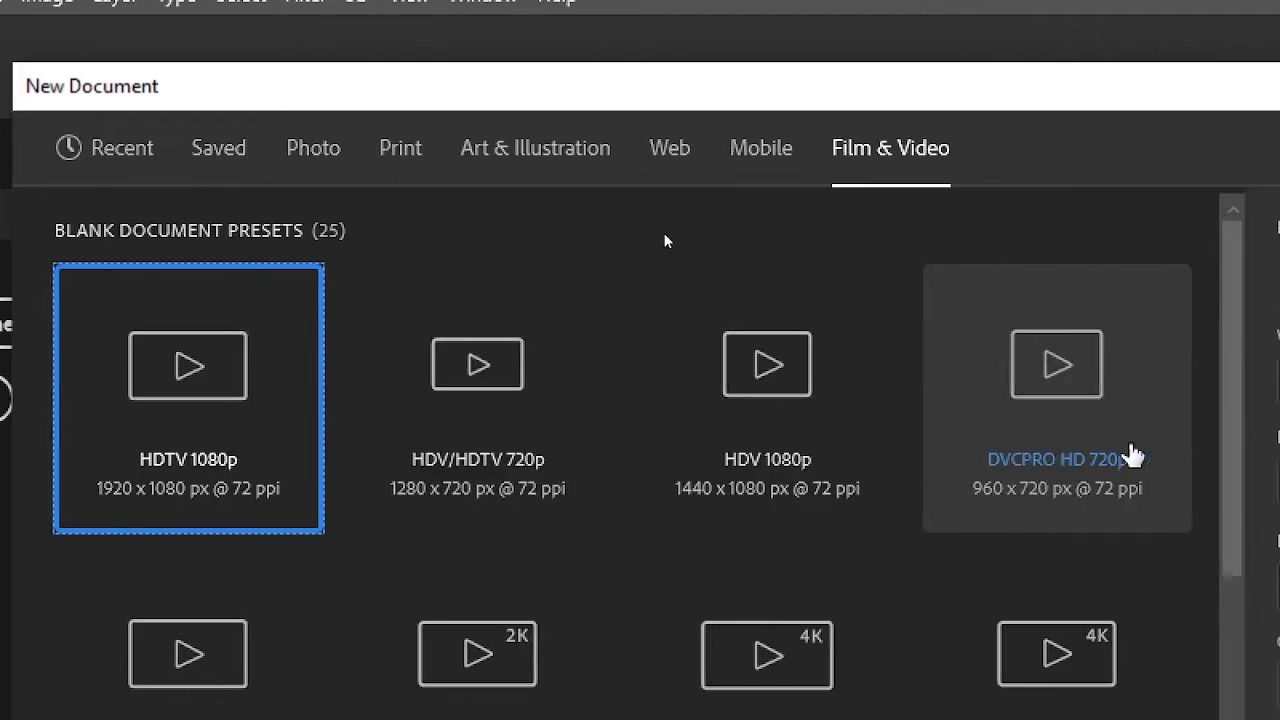
- Scroll the Film & Video presets down to DCI 2K, UHDTV/4K and 8K, then back up
scroll(743, 465, "down", 3)
scroll(729, 467, "down", 5)
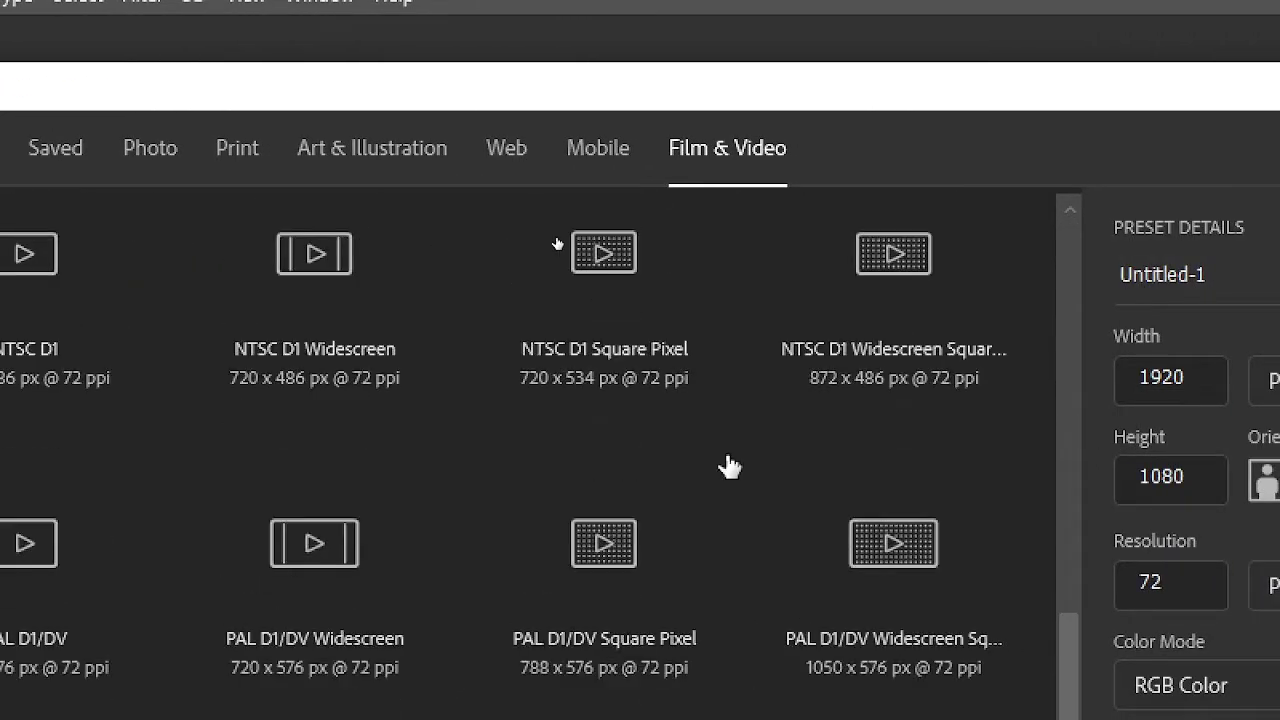
scroll(837, 458, "up", 2)
scroll(837, 458, "up", 5)
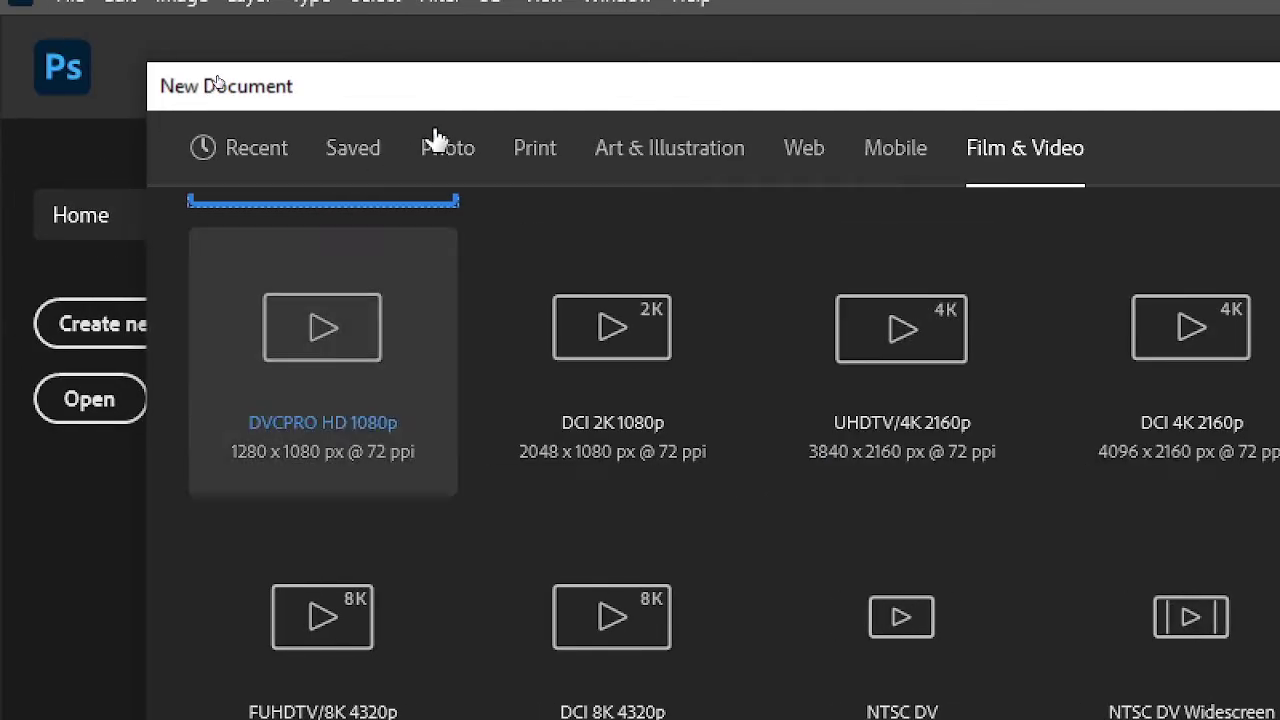
- Browse the Print presets (Letter, A4, A3, B5), leaving Untitled-1 at 8.5 x 11 Inches, 300 ppi
left_click(531, 153)
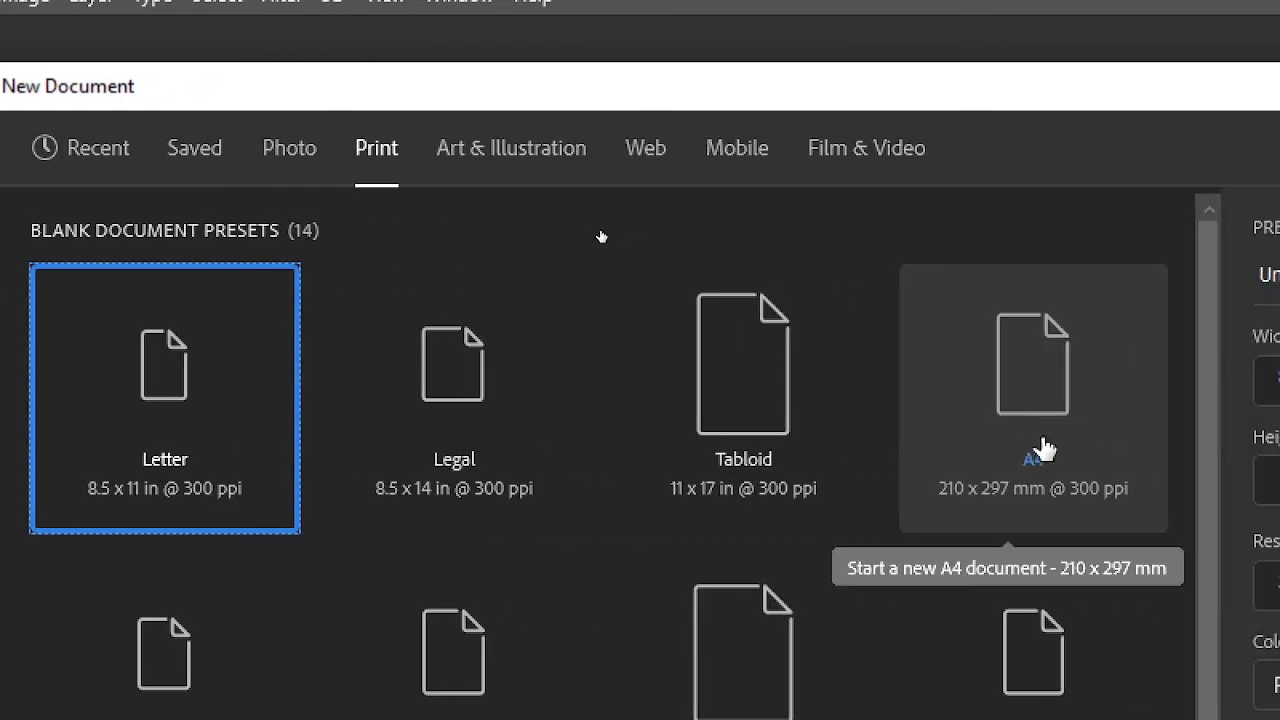
scroll(1043, 449, "down", 3)
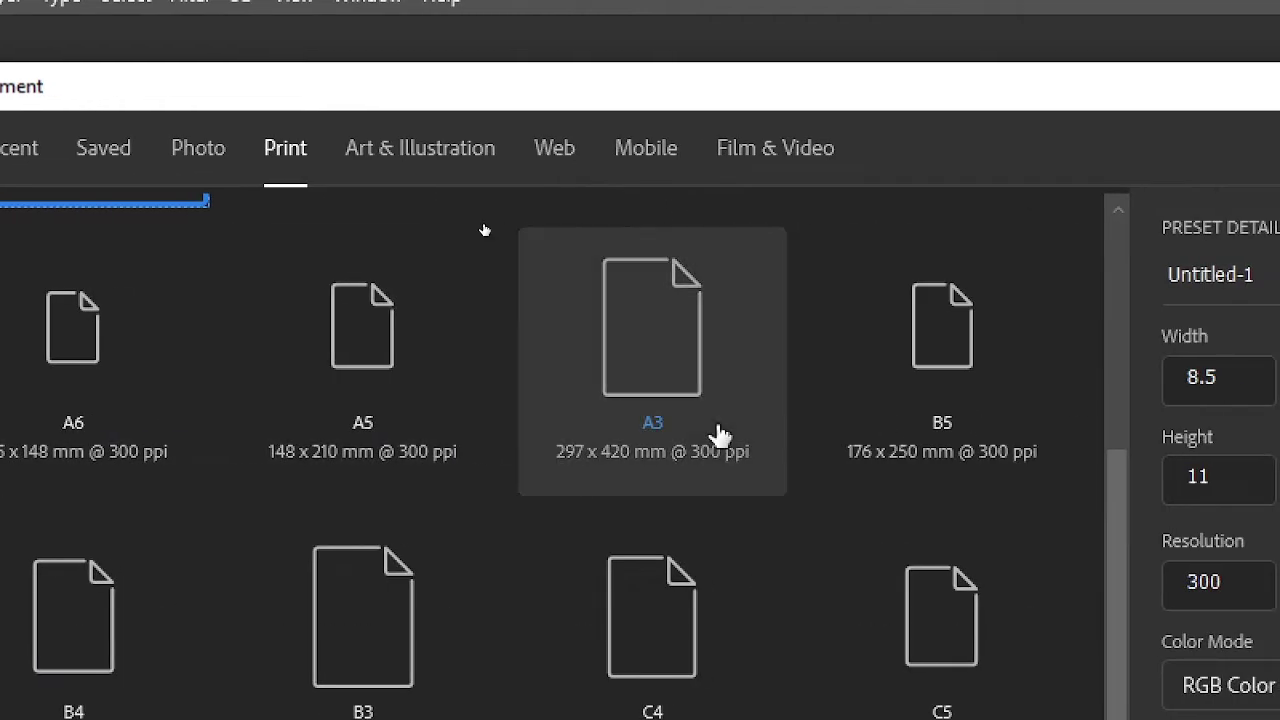
scroll(714, 434, "down", 1)
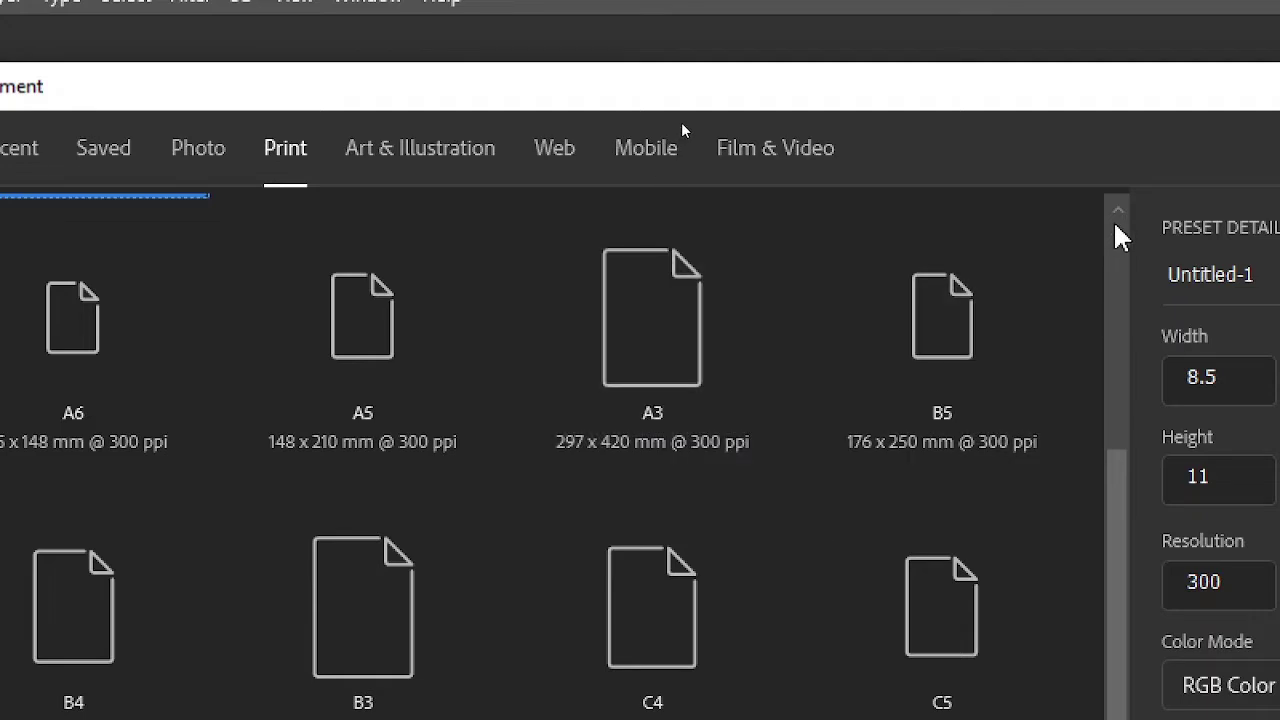
left_click(1114, 232)
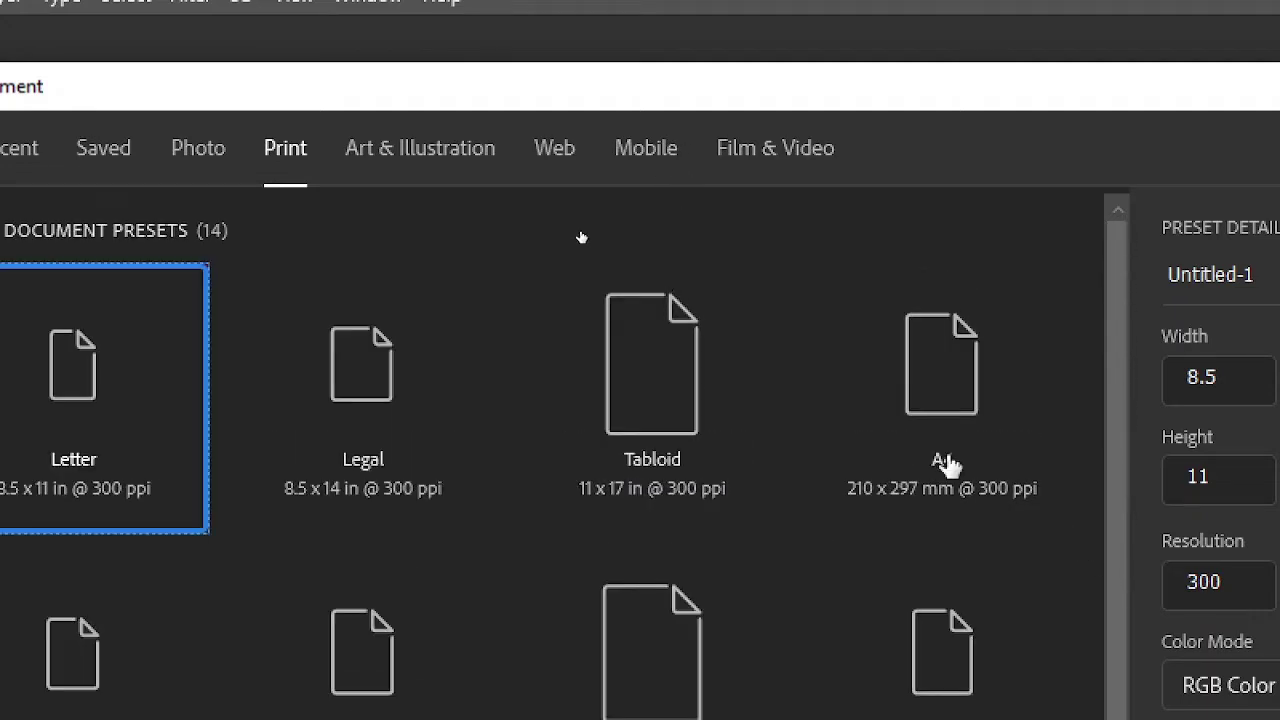
scroll(882, 432, "down", 3)
scroll(882, 432, "down", 3)
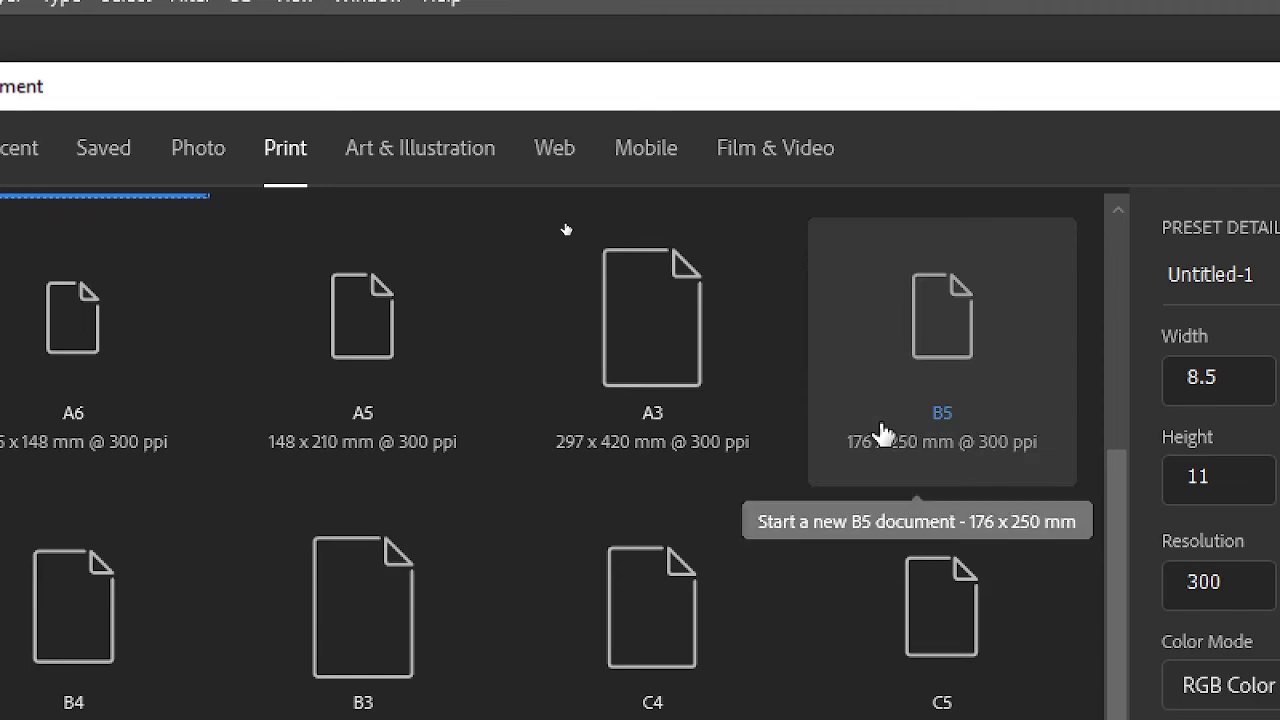
scroll(882, 432, "up", 3)
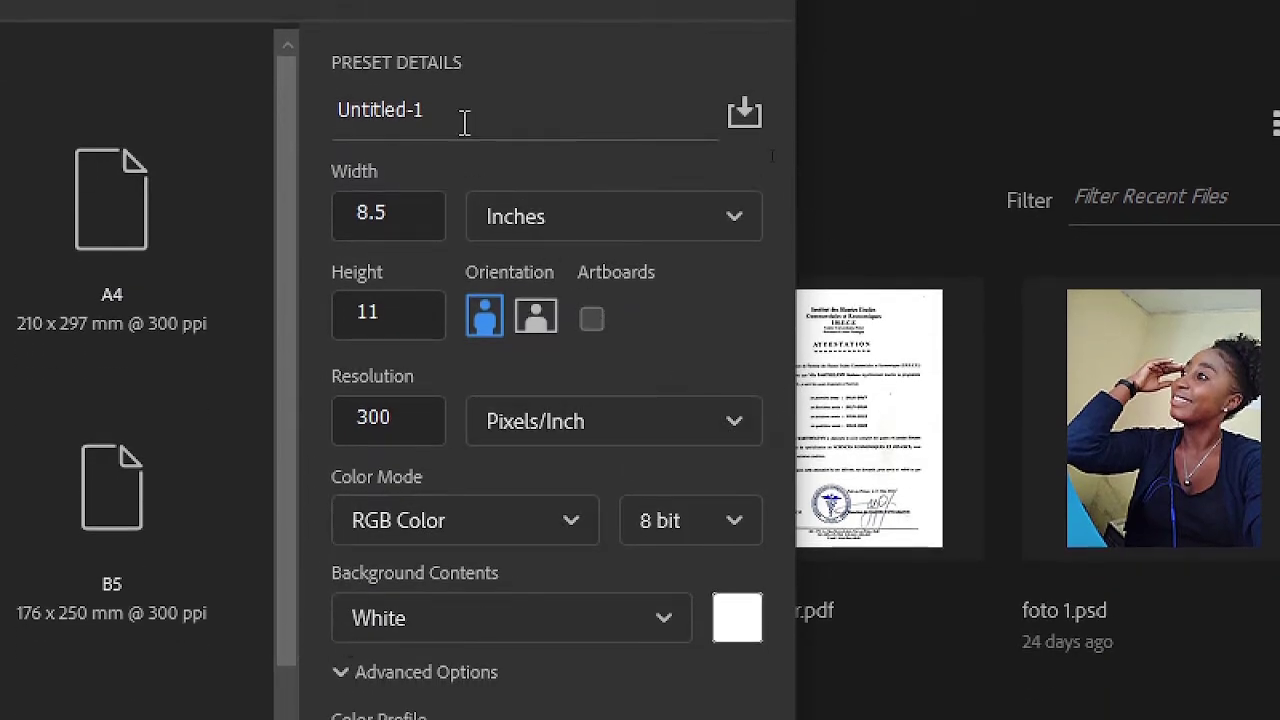
- Keep Inches as the unit and set the document Width and Height to 8 each
left_click(735, 218)
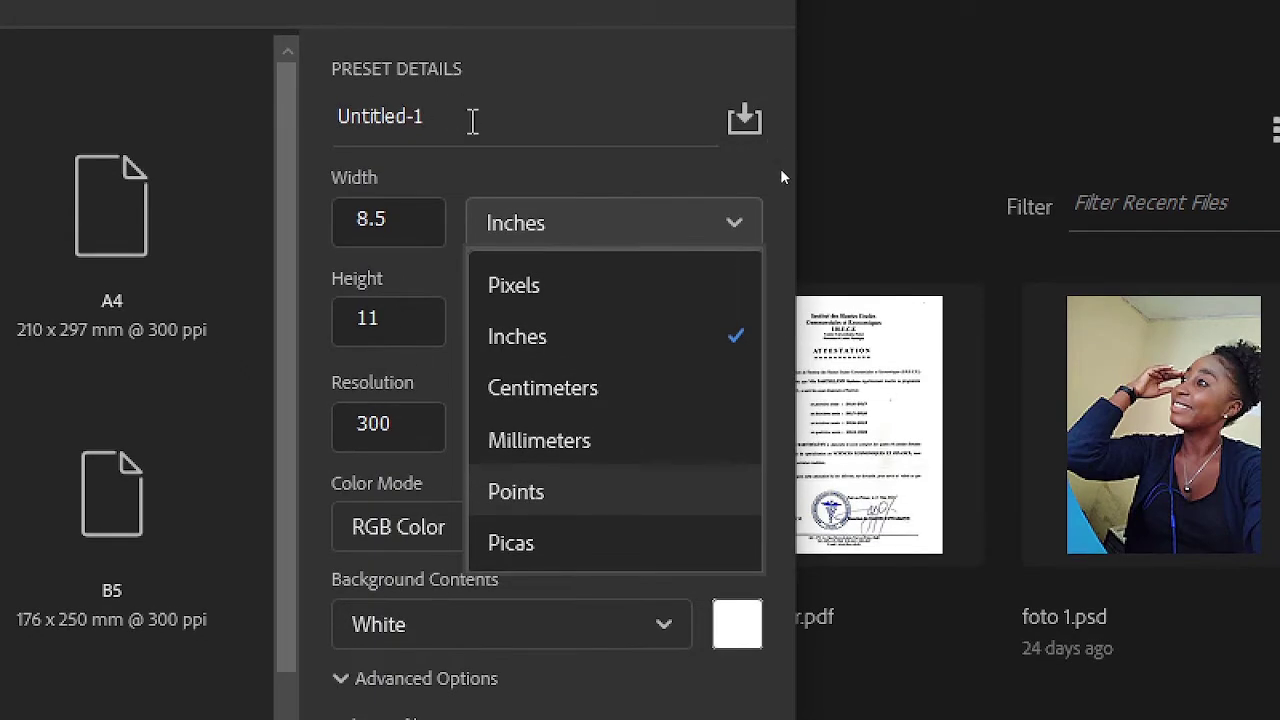
left_click(660, 232)
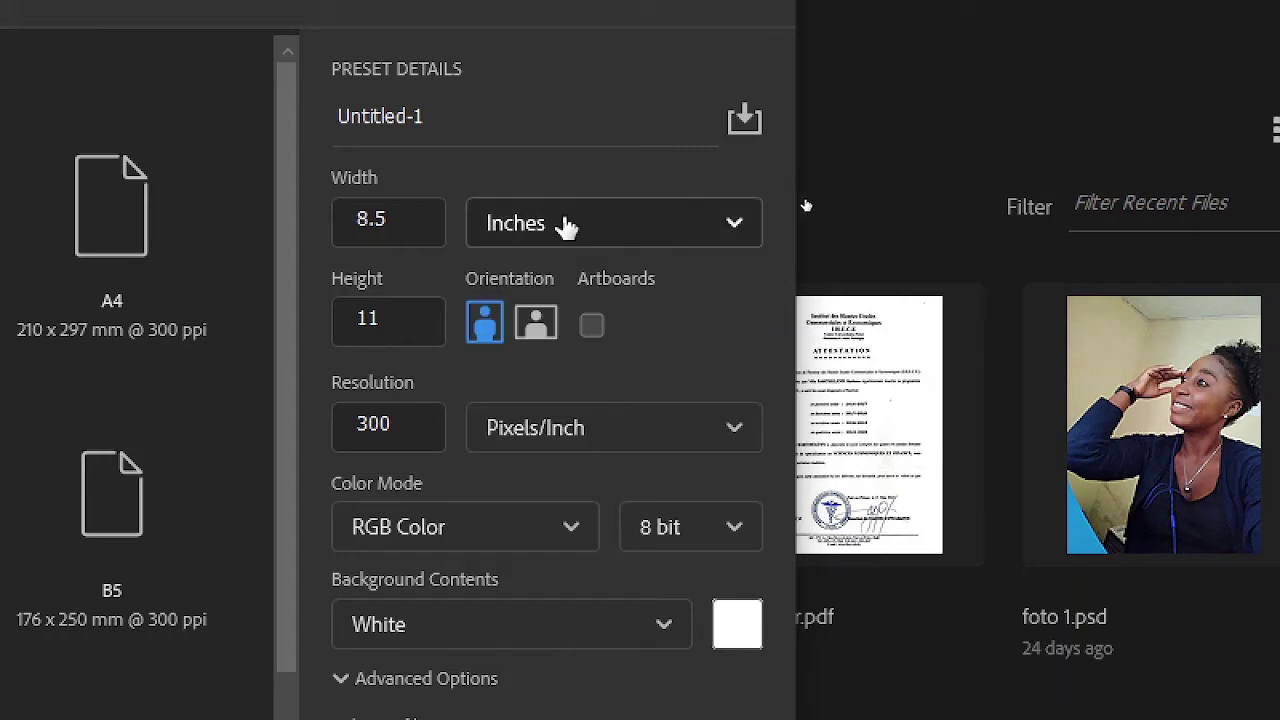
double_click(401, 224)
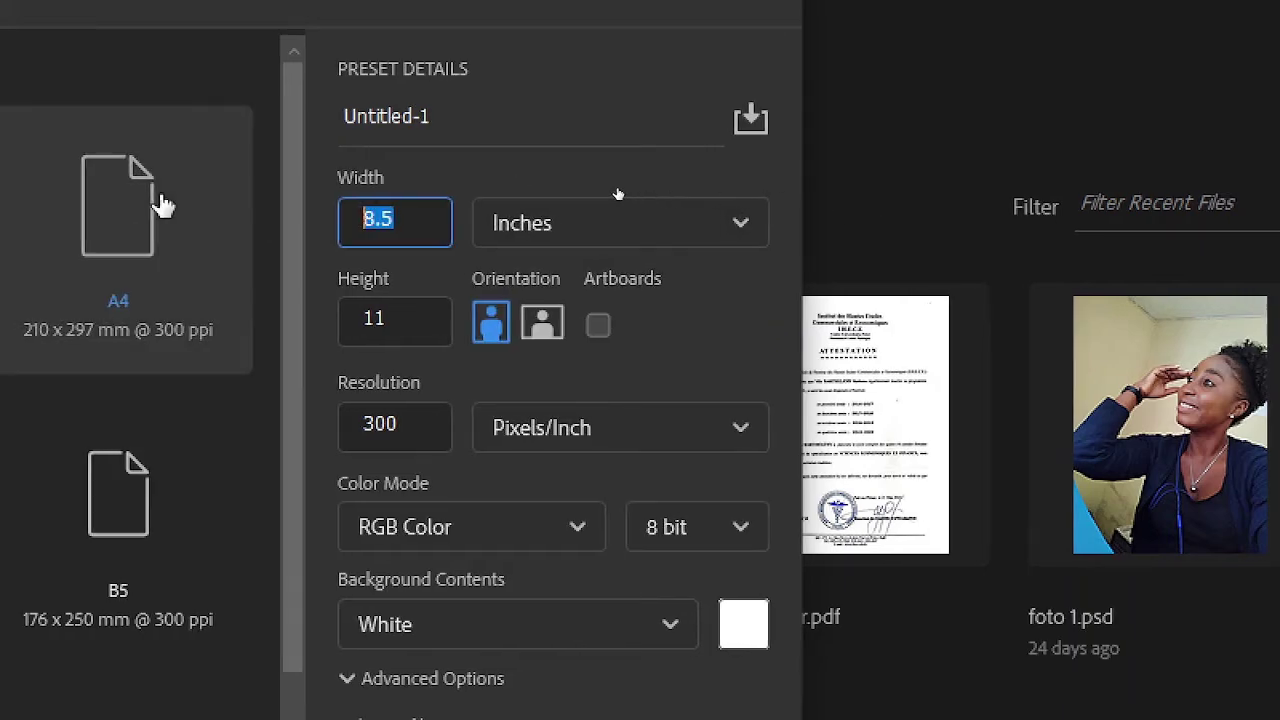
type("8")
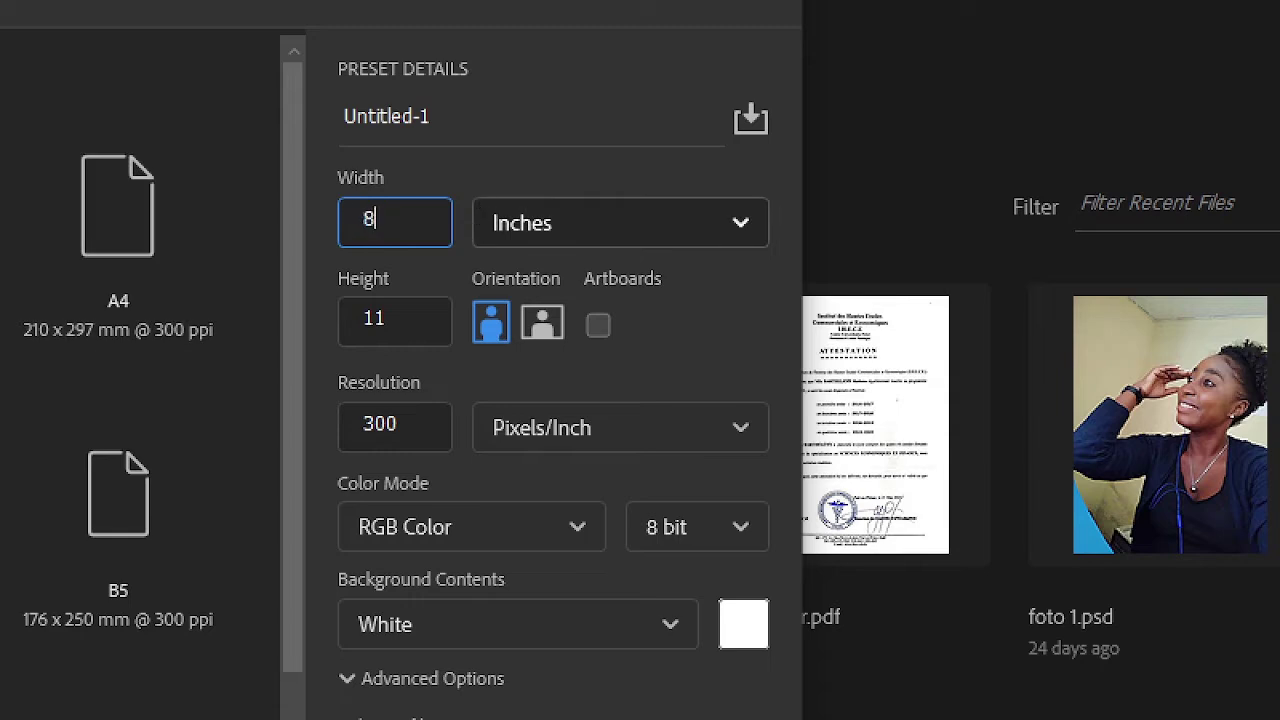
key("Tab")
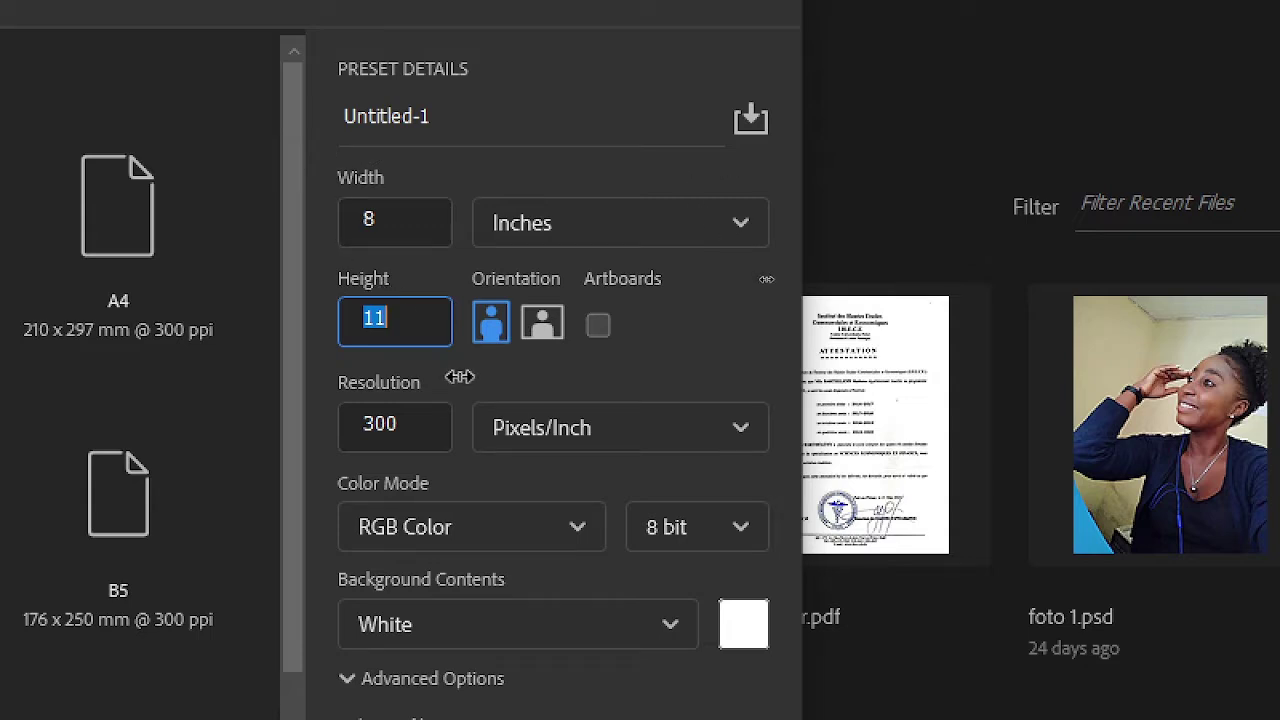
type("8")
key("Tab")
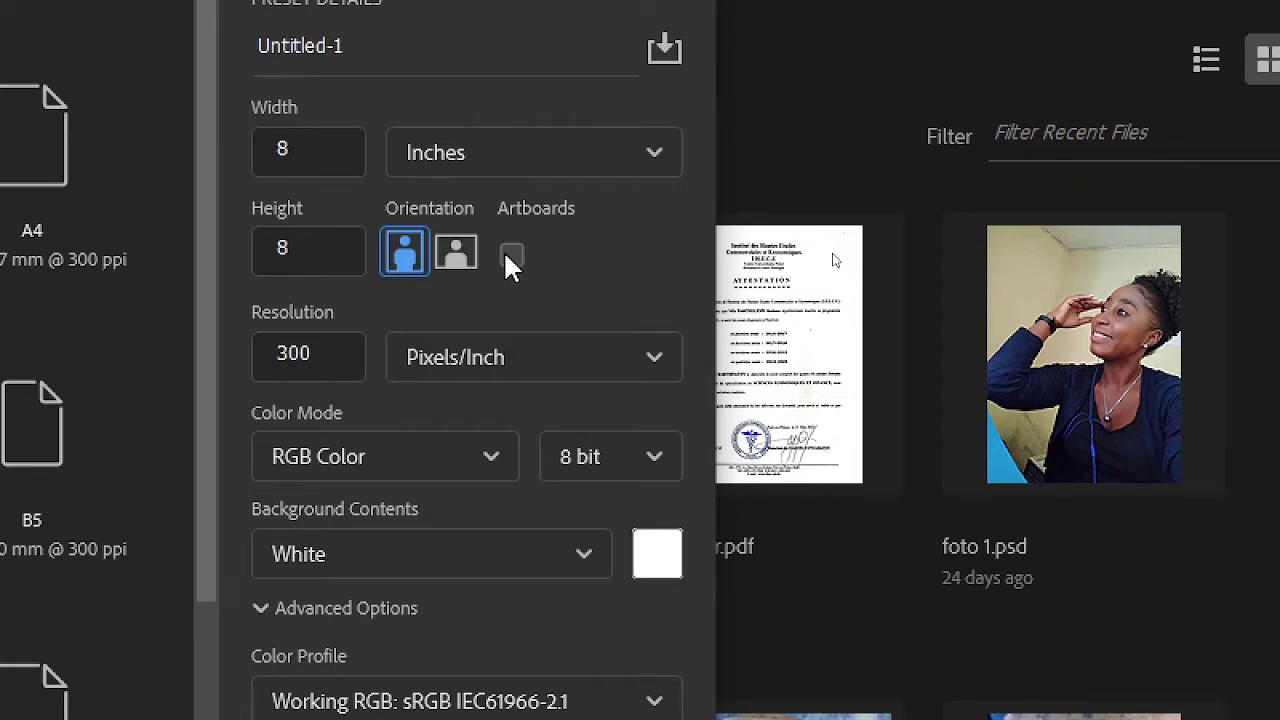
left_click(510, 256)
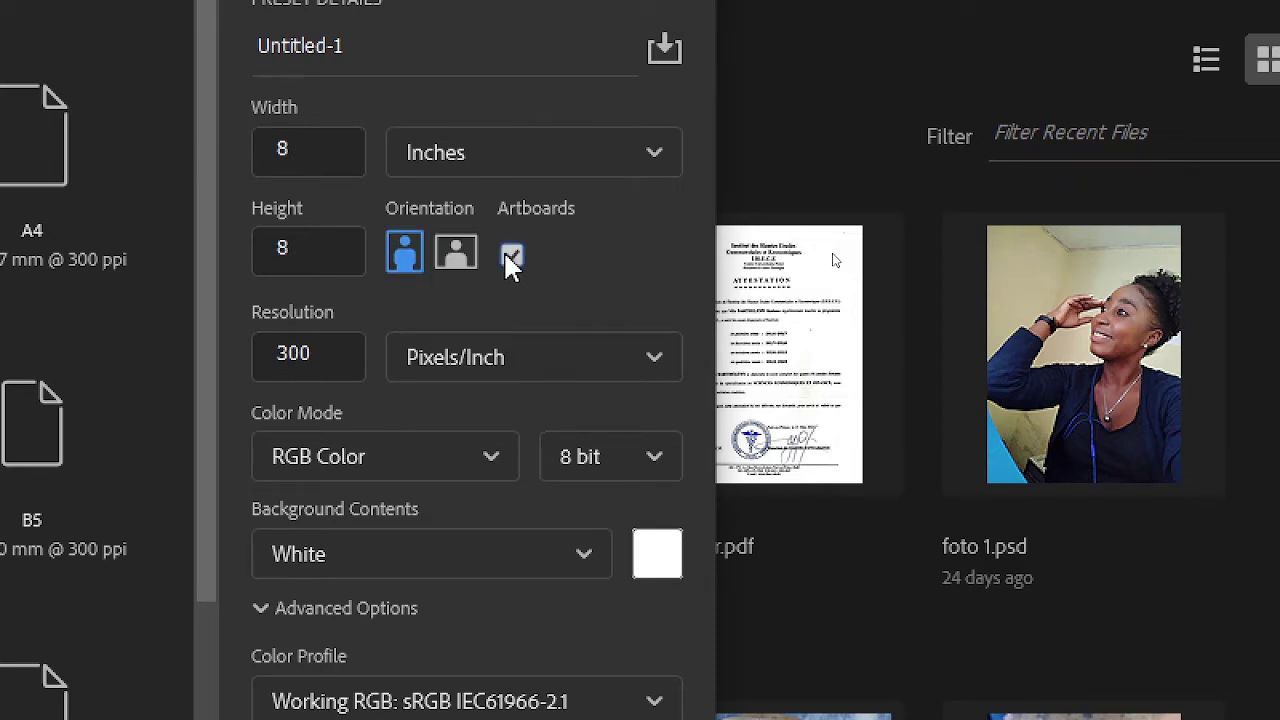
left_click(510, 256)
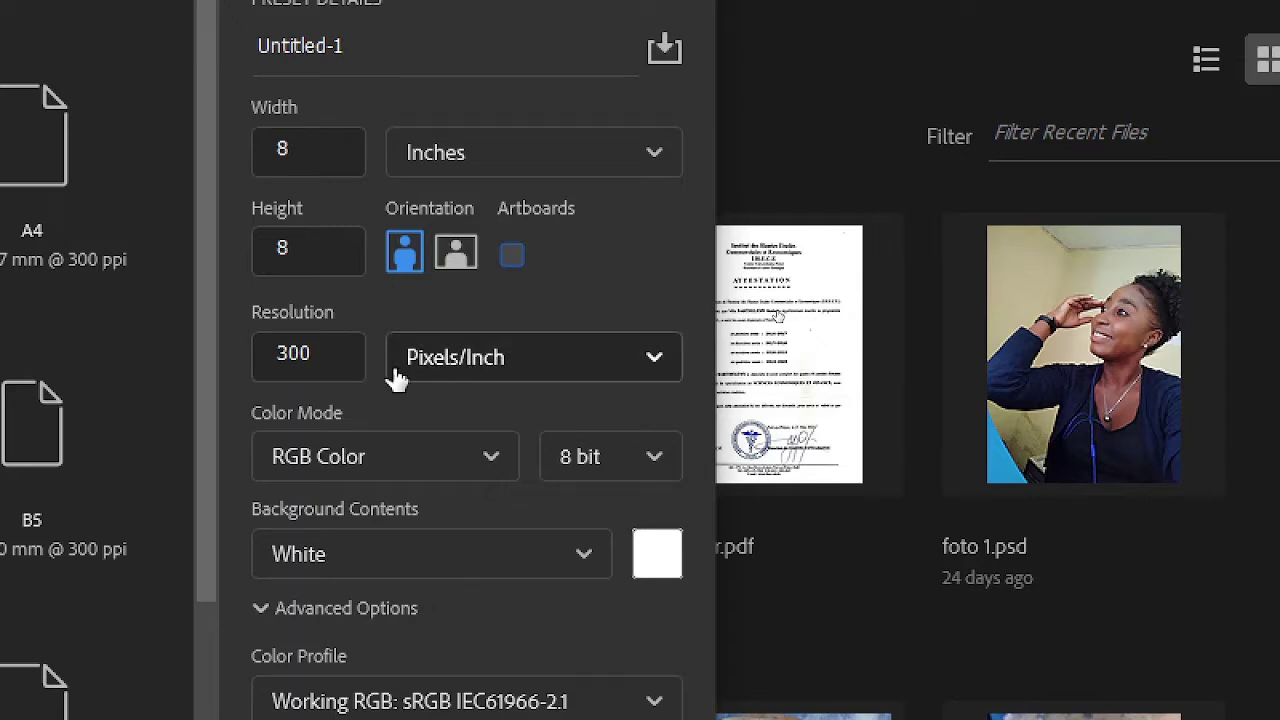
left_click(461, 366)
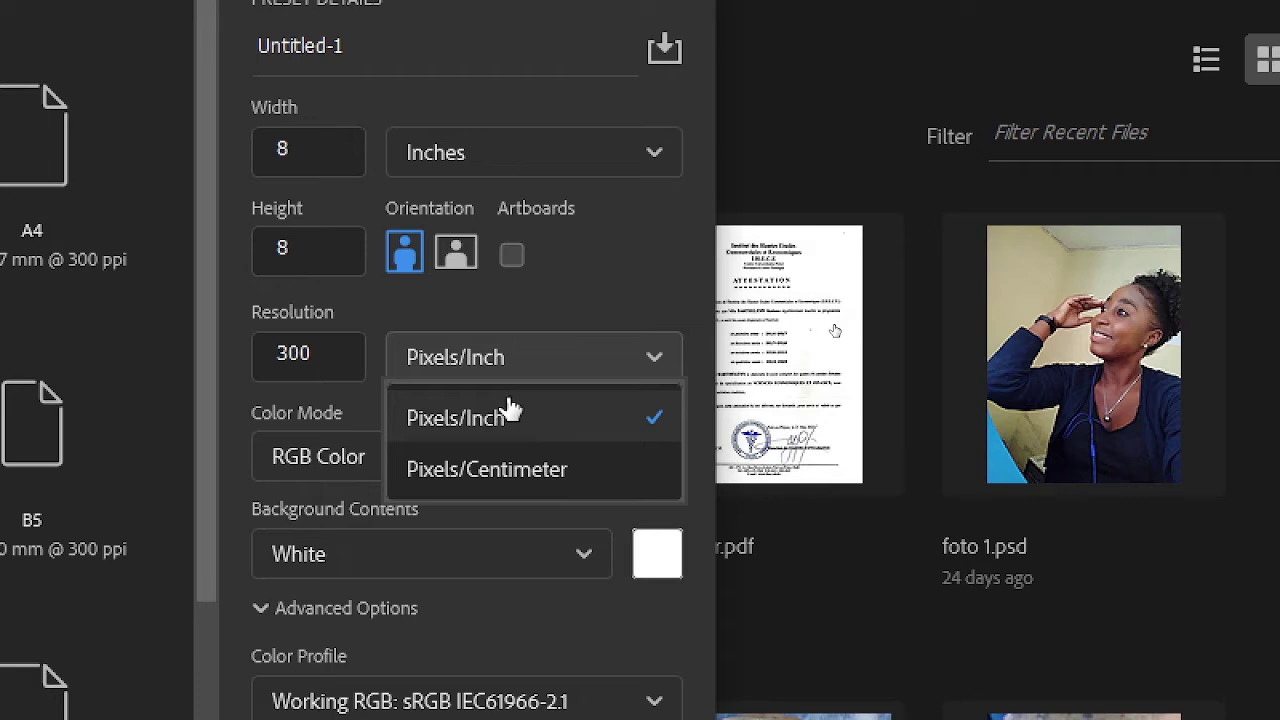
left_click(463, 352)
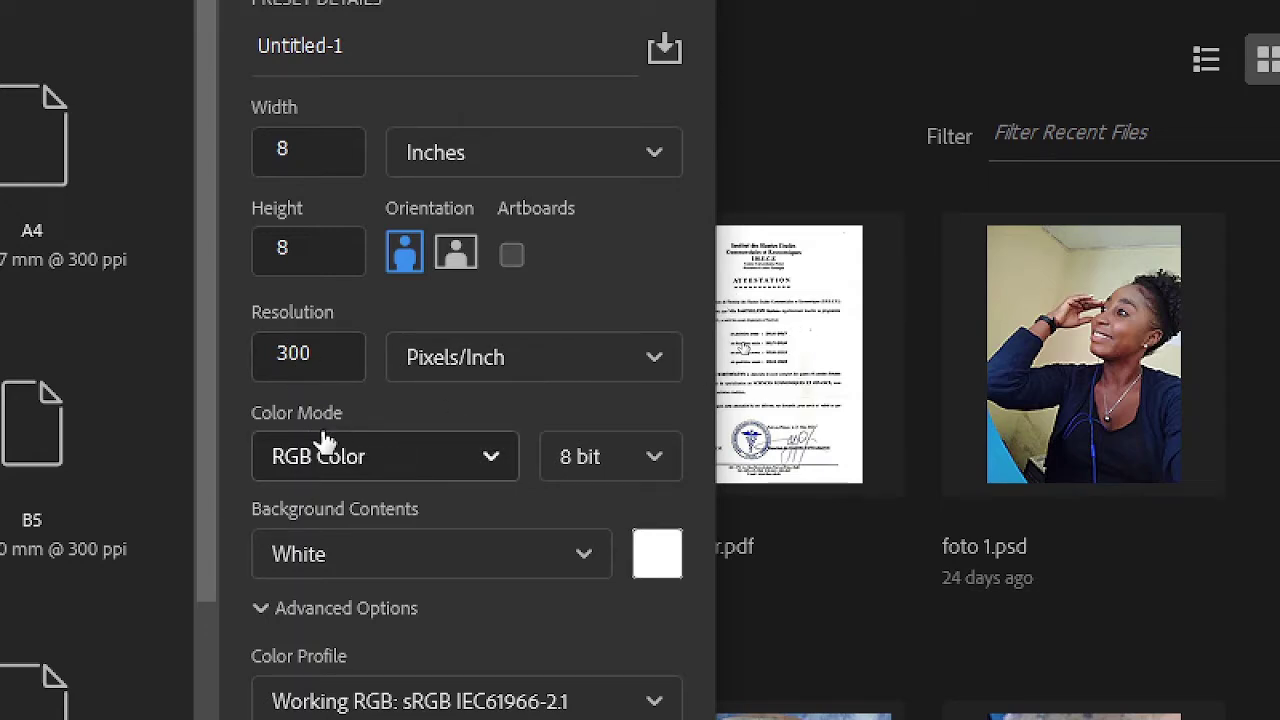
- Show the Color Mode options Bitmap, Grayscale, RGB, CMYK and Lab, keeping RGB Color selected
left_click(495, 456)
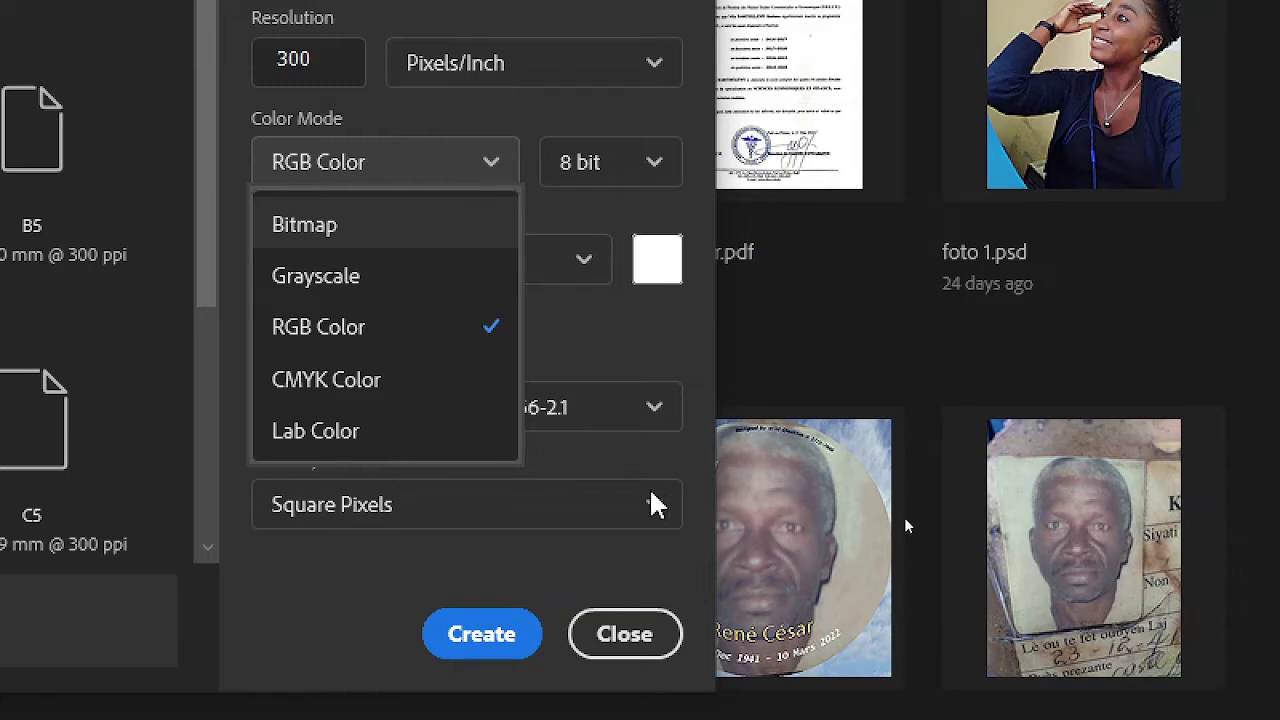
left_click(362, 385)
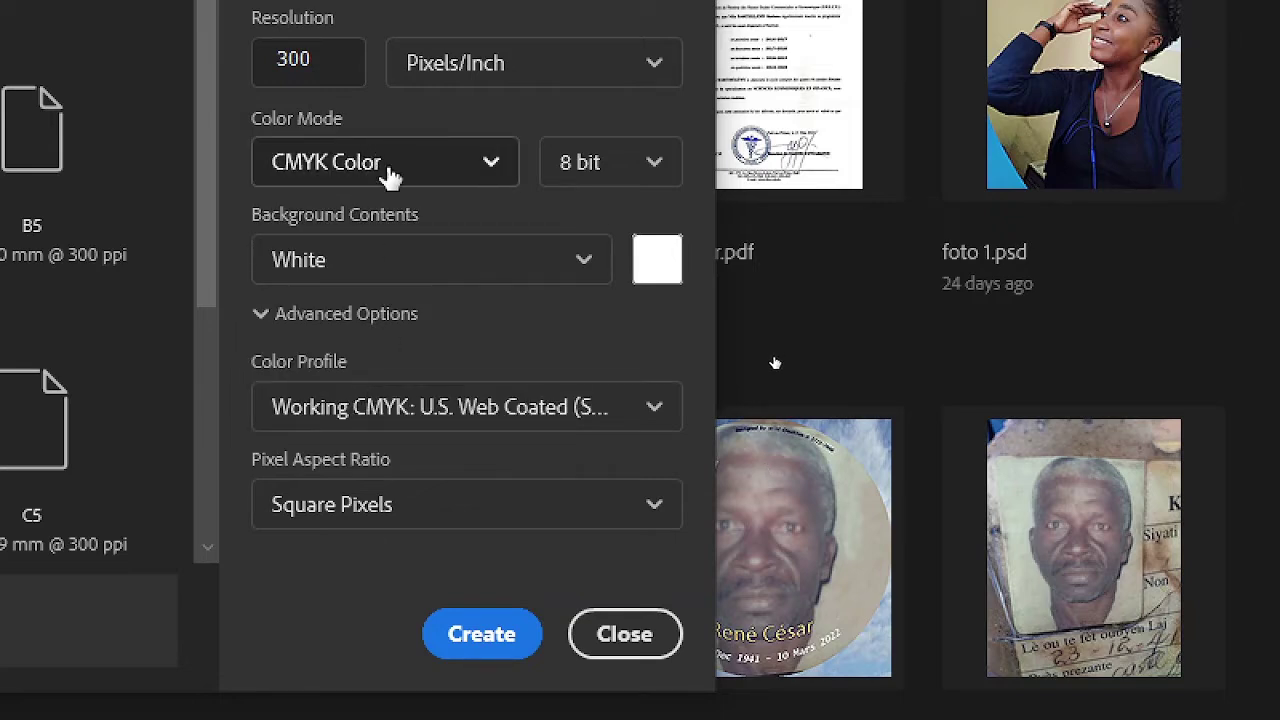
left_click(406, 163)
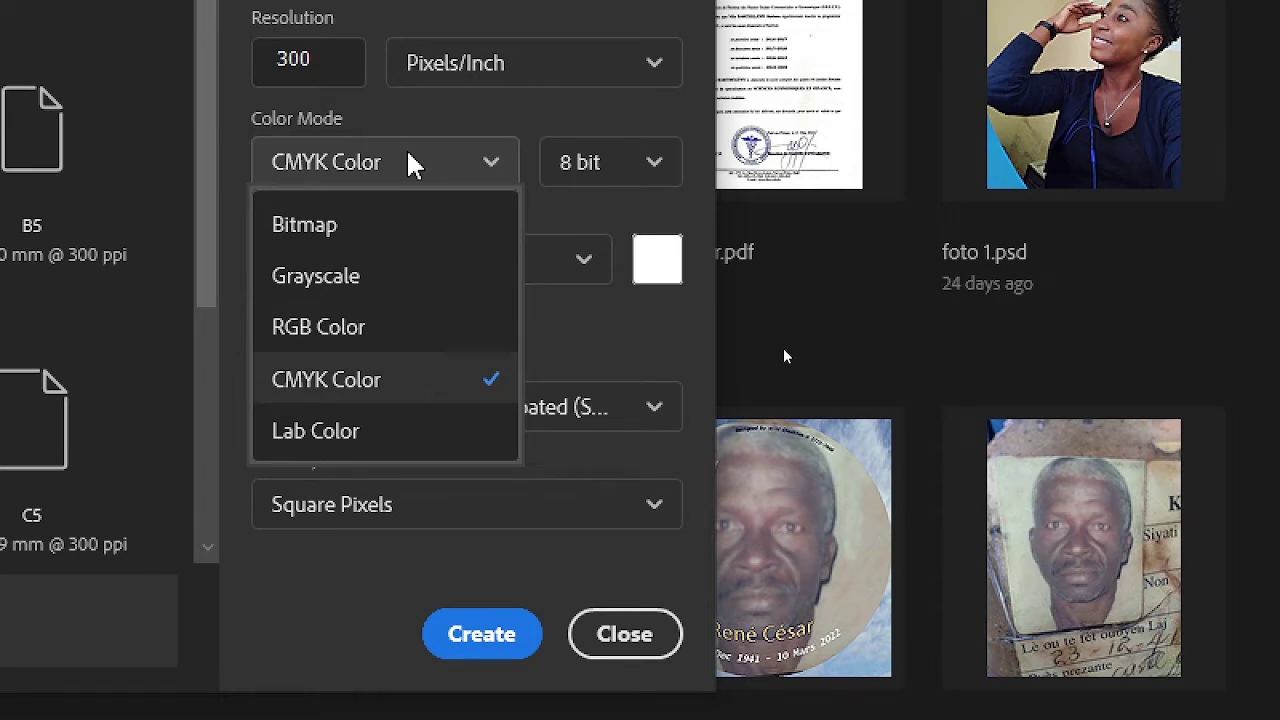
left_click(352, 326)
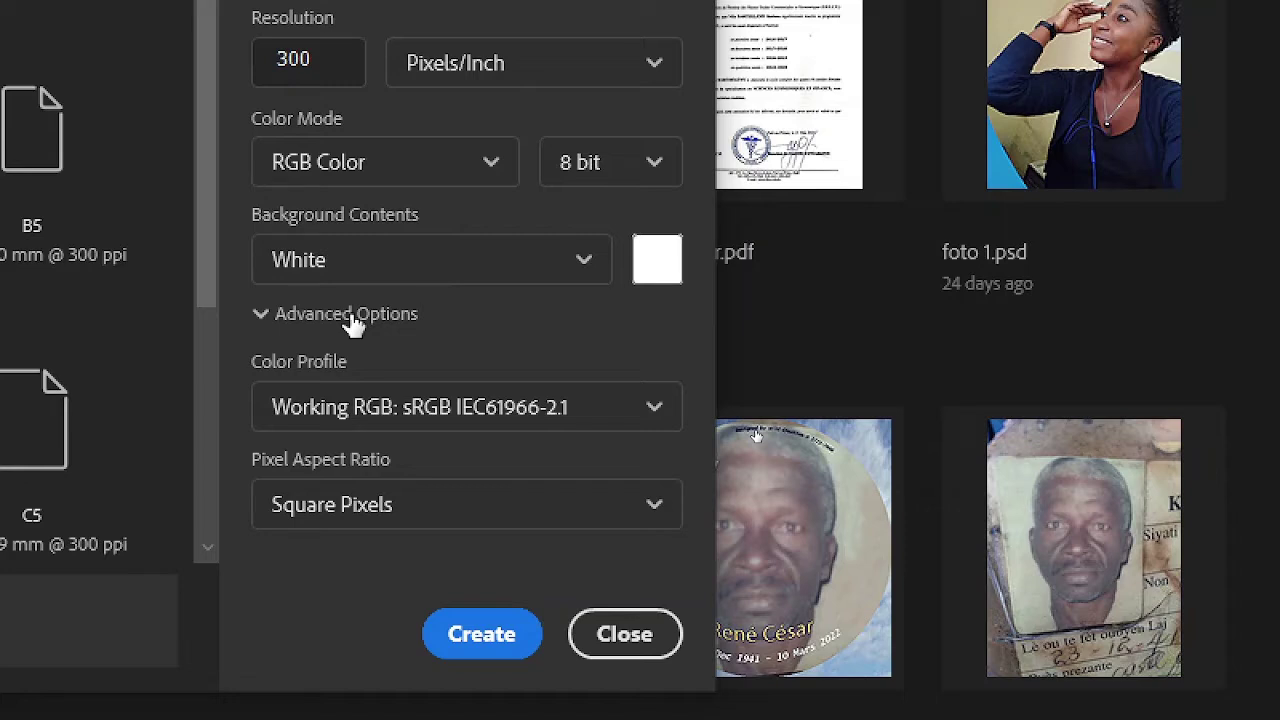
- Toggle Advanced Options, keep White as Background Contents, and close the New Document dialog
left_click(352, 322)
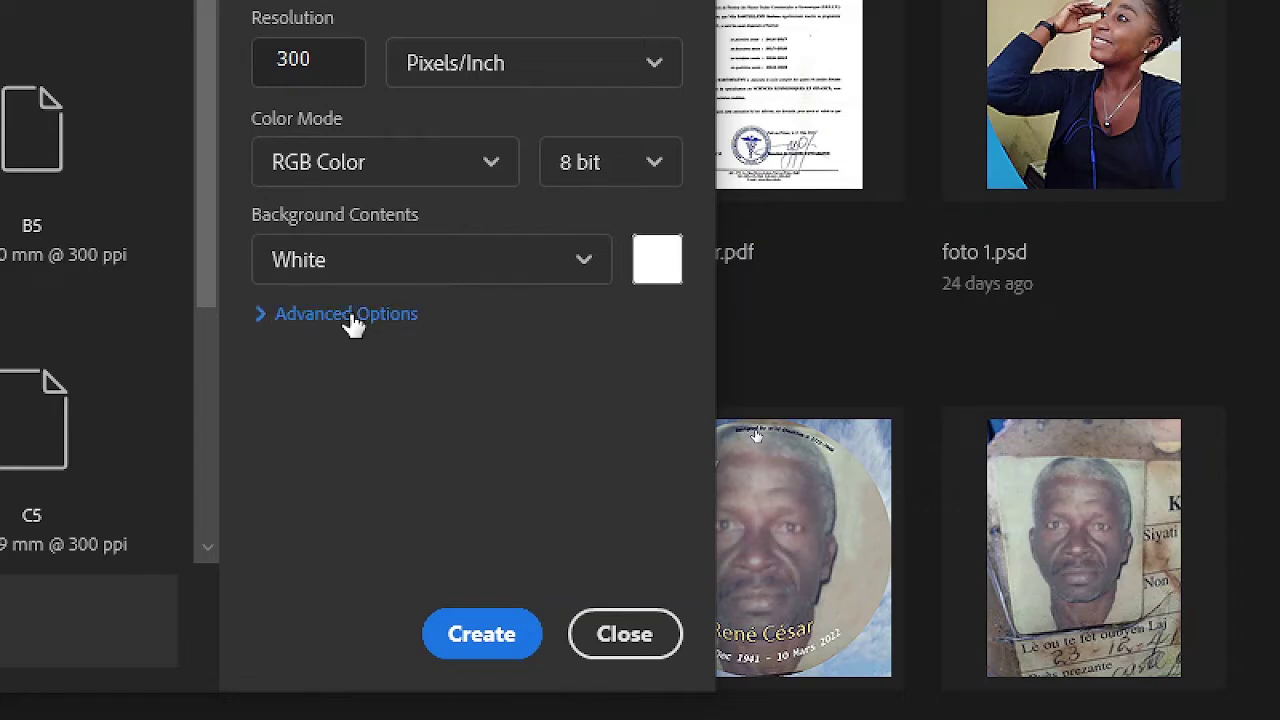
left_click(352, 322)
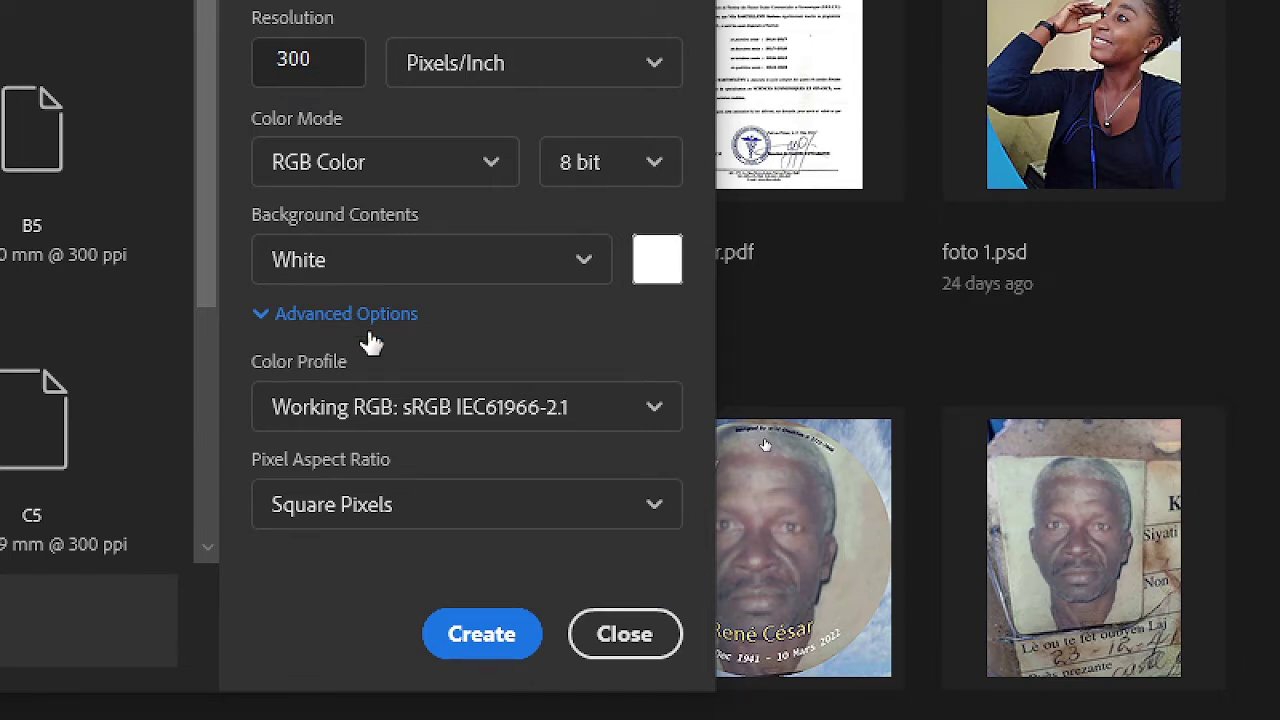
left_click(525, 261)
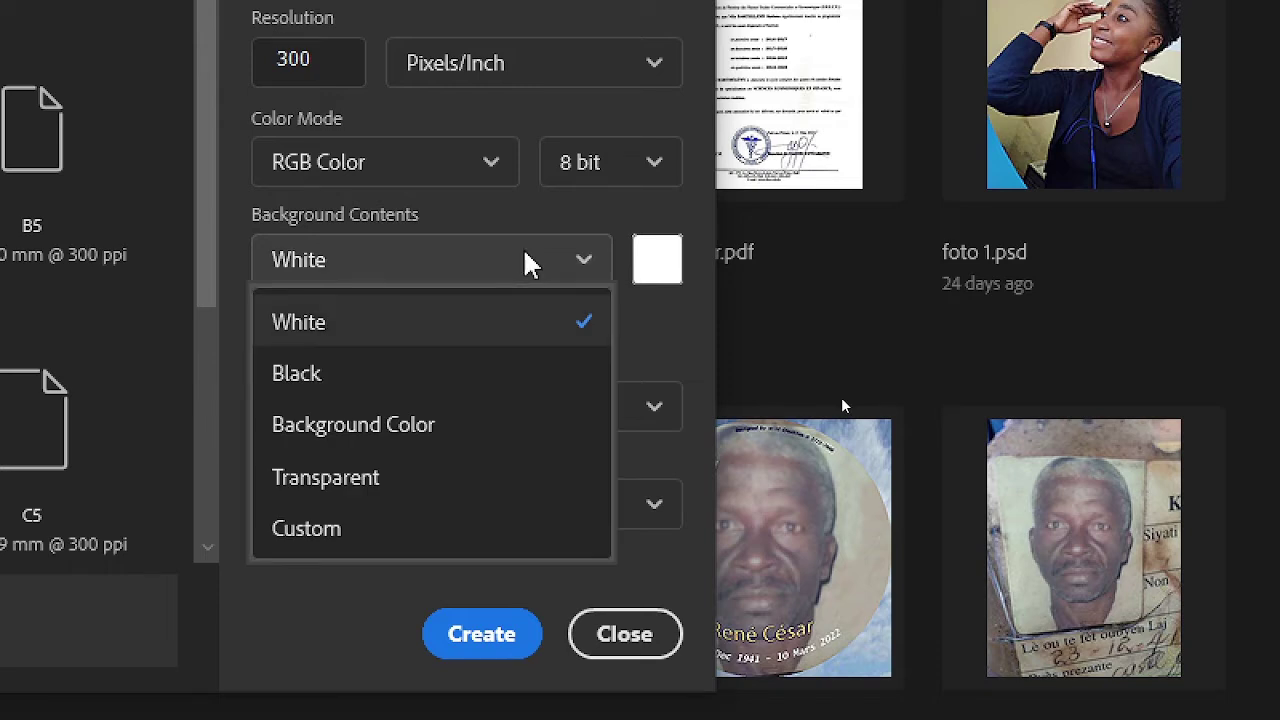
left_click(518, 265)
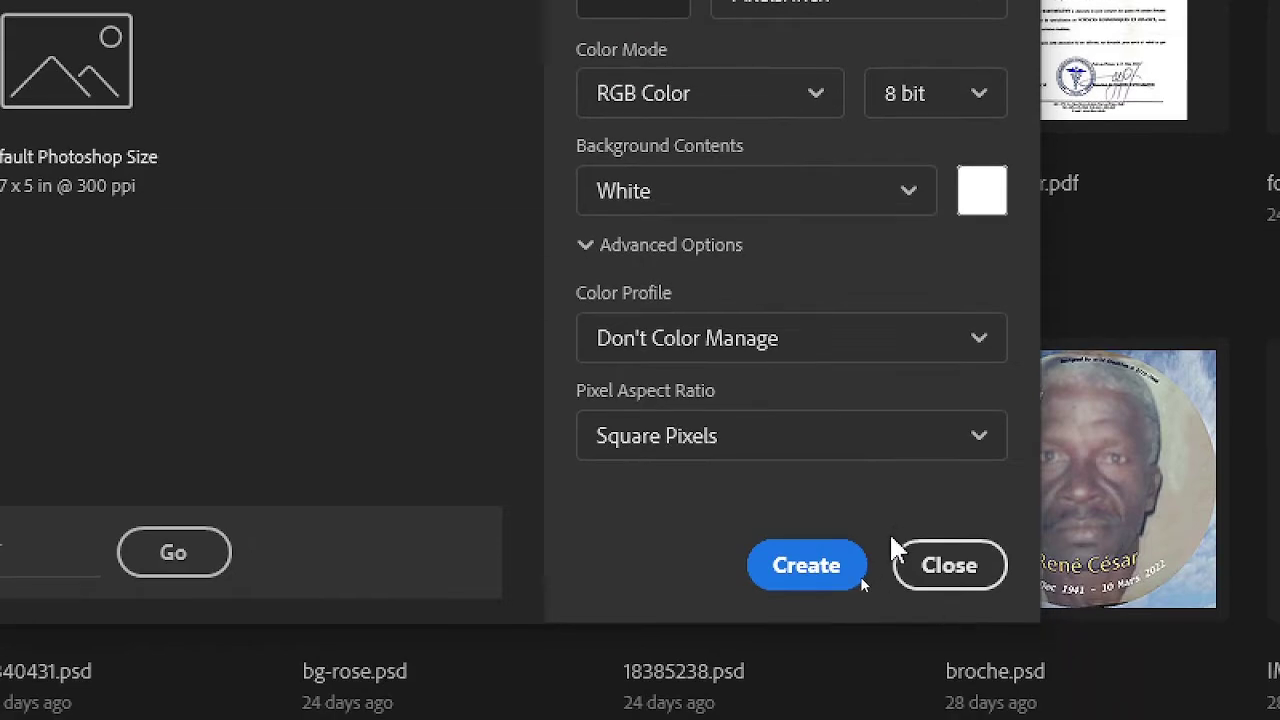
left_click(806, 566)
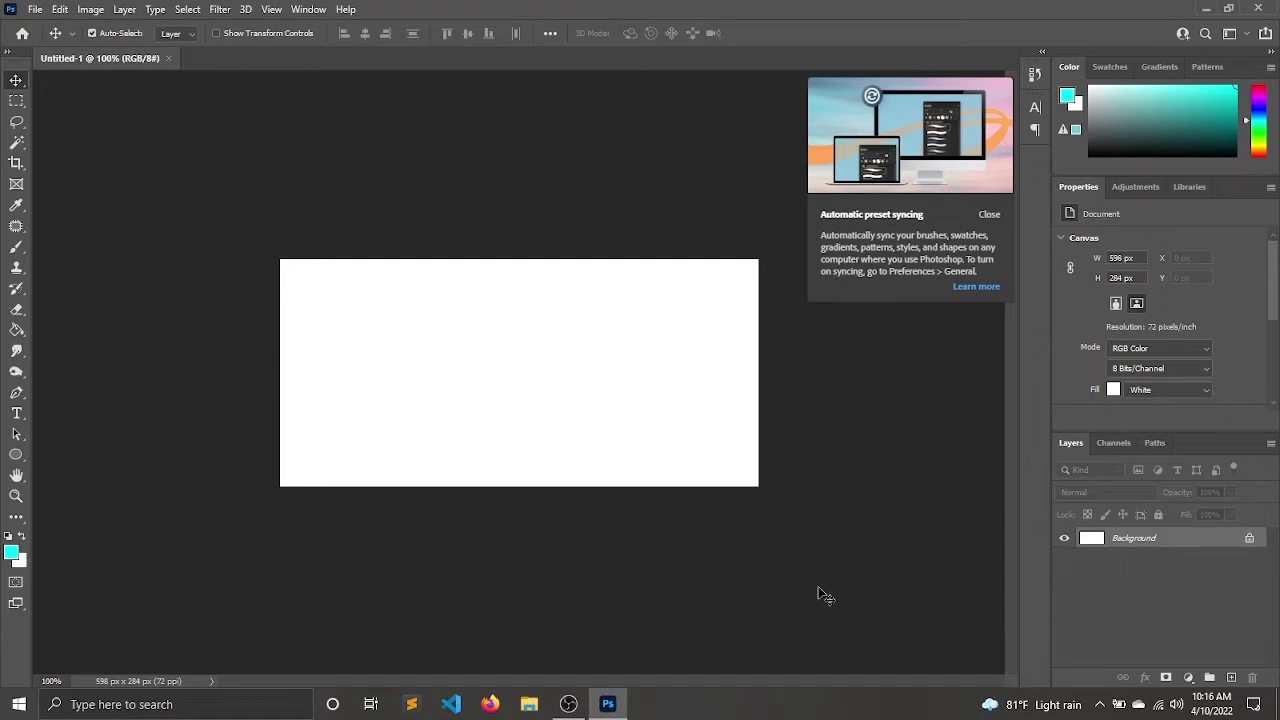
- Dismiss the Automatic preset syncing notice over the new 598 x 284 px canvas
left_click(989, 216)
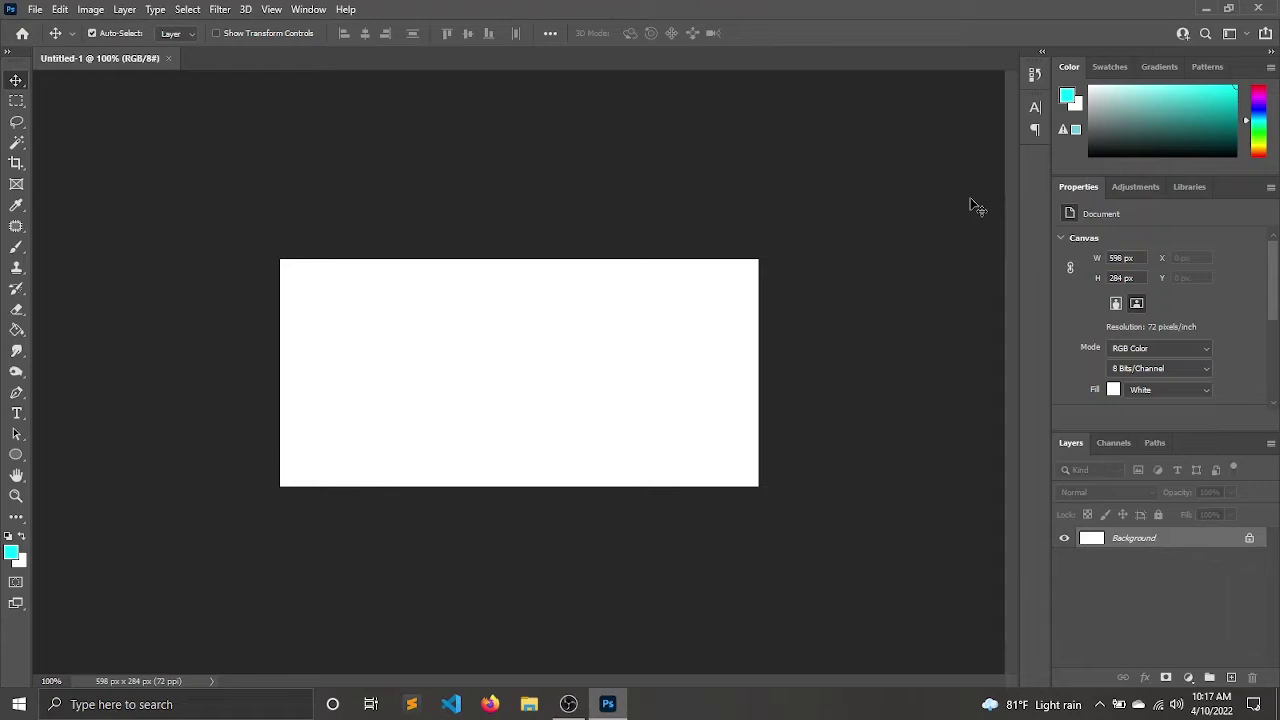
- Reset to a black foreground and white background colour with the D shortcut
key("d")
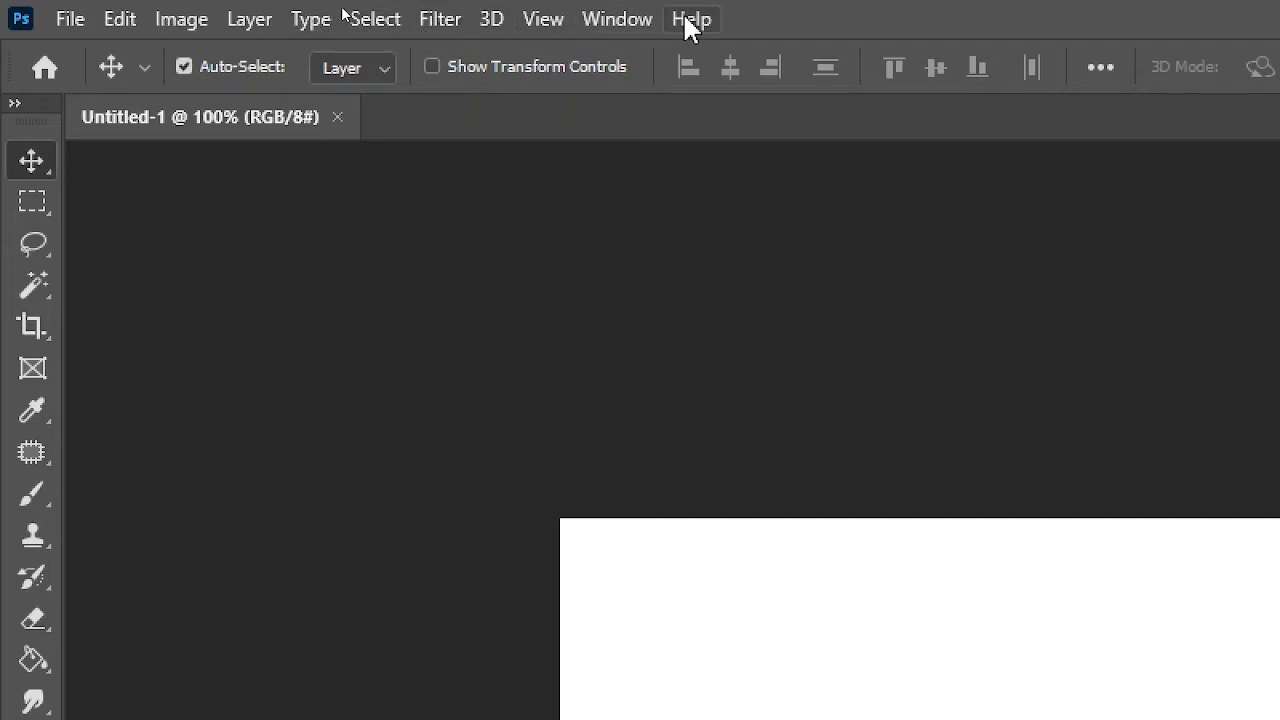
left_click(66, 19)
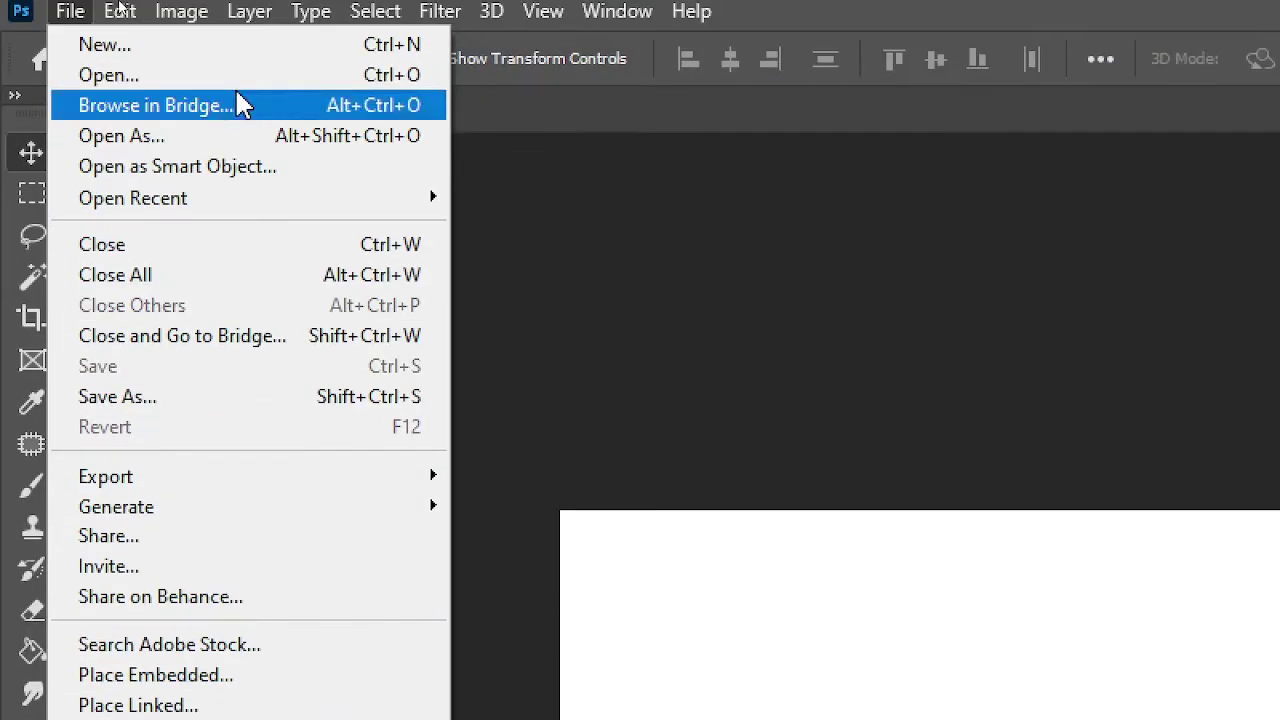
key("Escape")
left_click(162, 20)
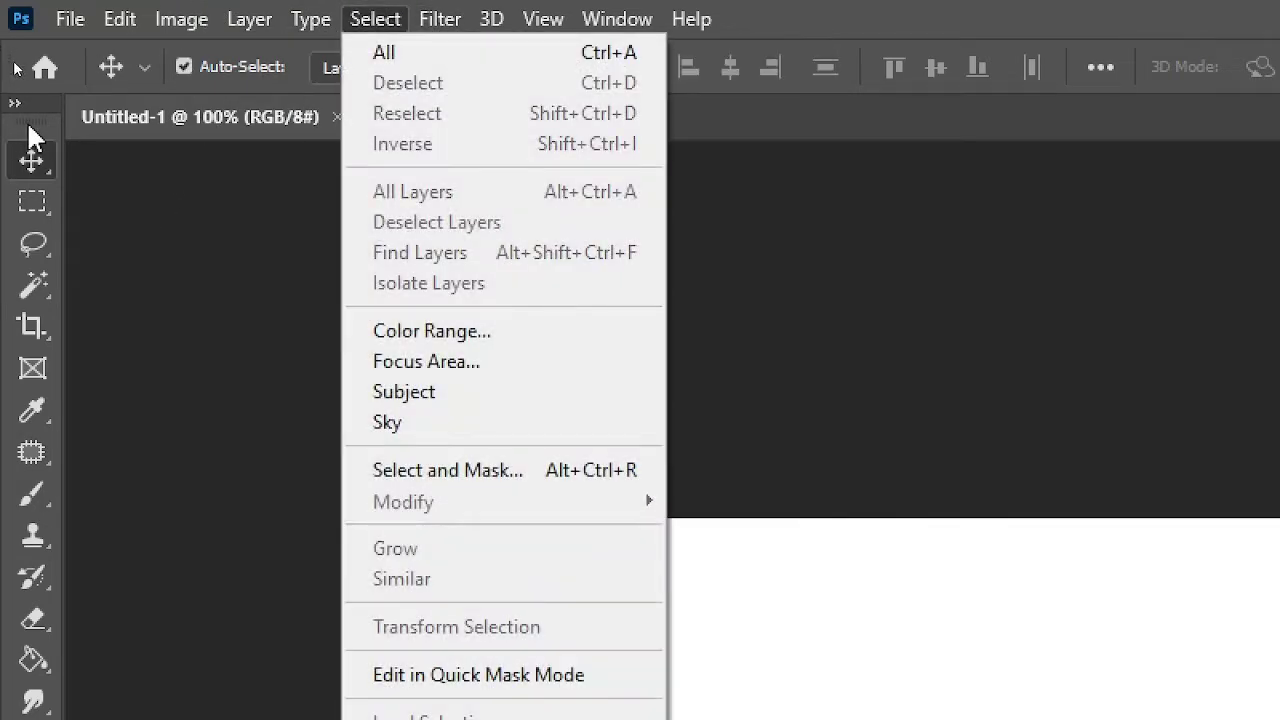
left_click(43, 112)
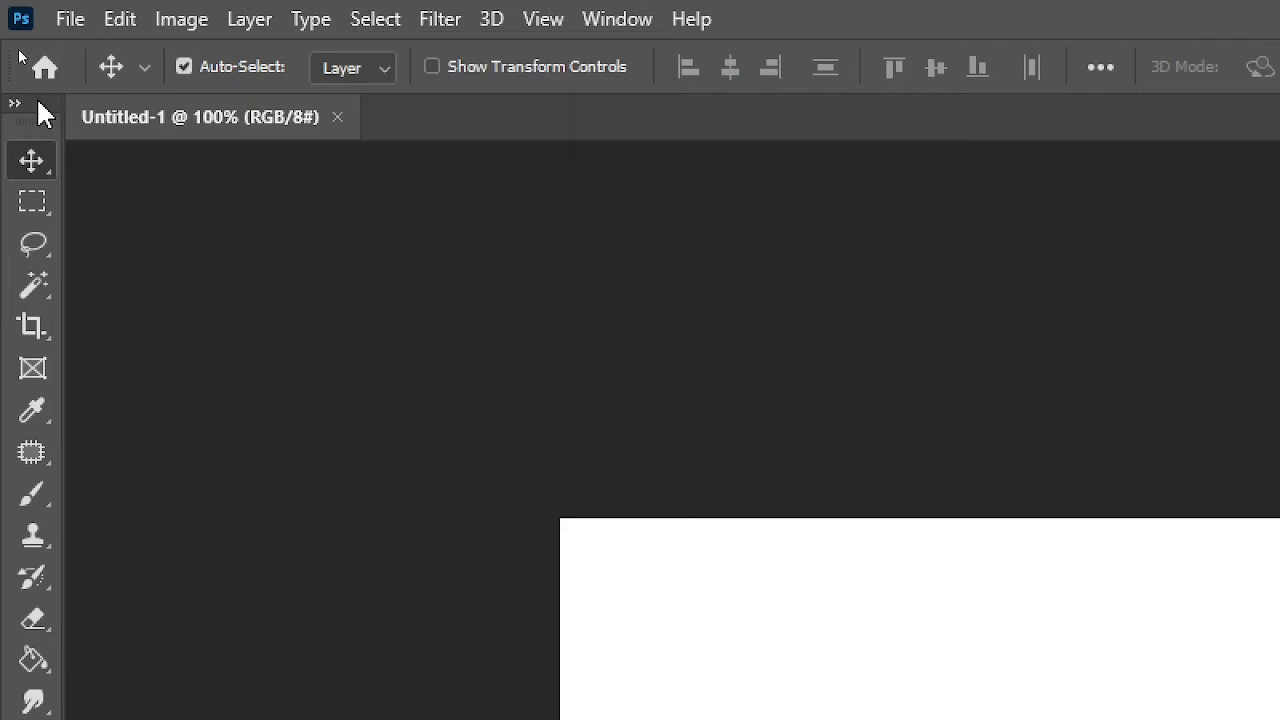
- Float the Tools panel, switch it between one and two columns, then close it
left_click_drag(38, 102, 650, 148)
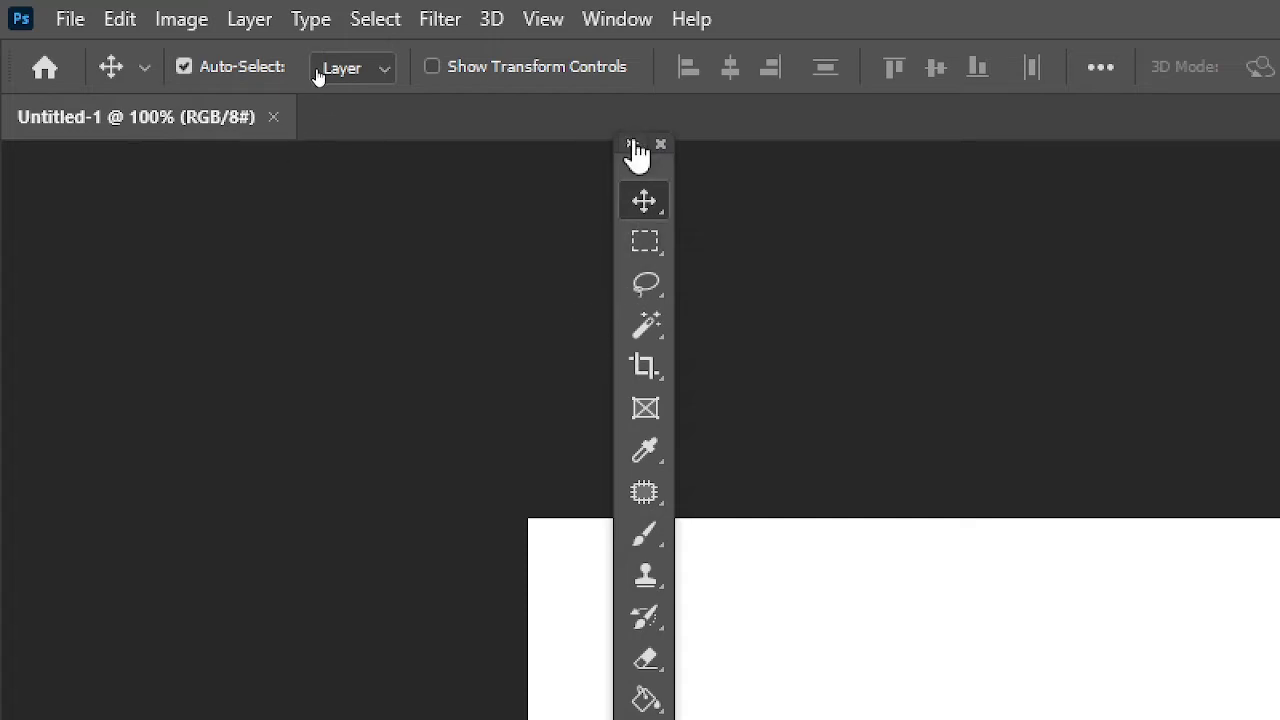
left_click(632, 147)
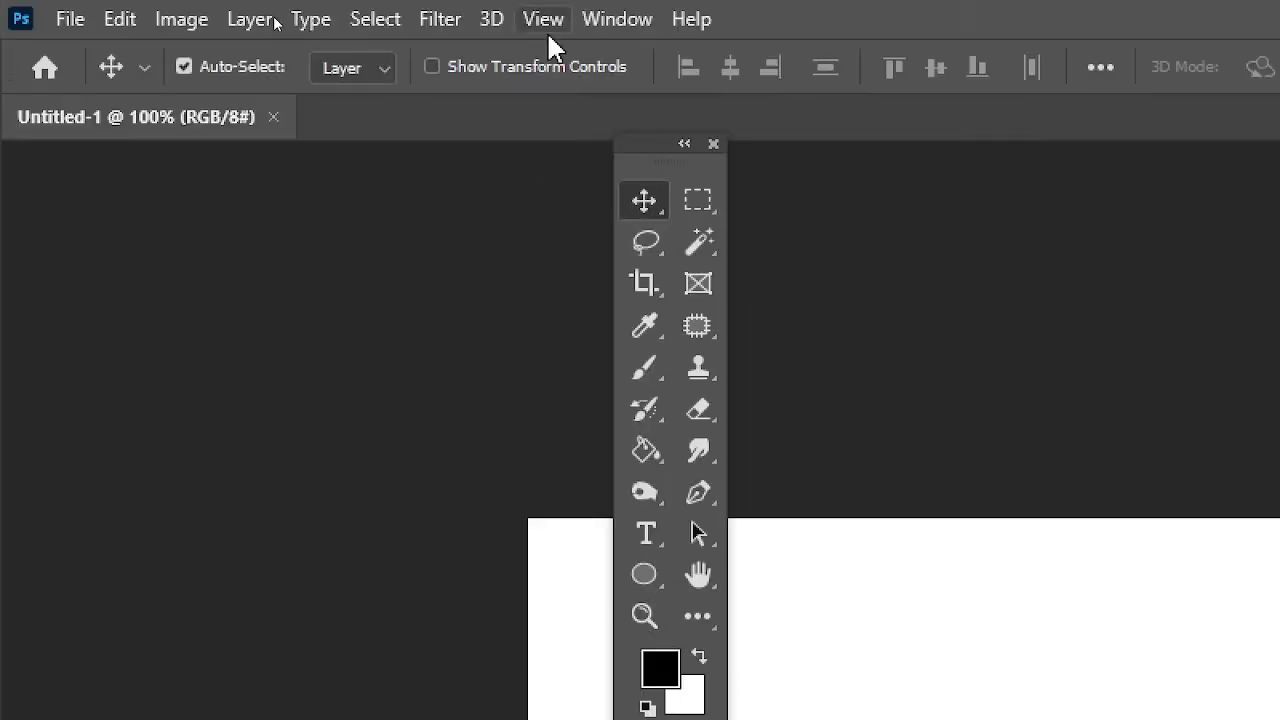
left_click(688, 143)
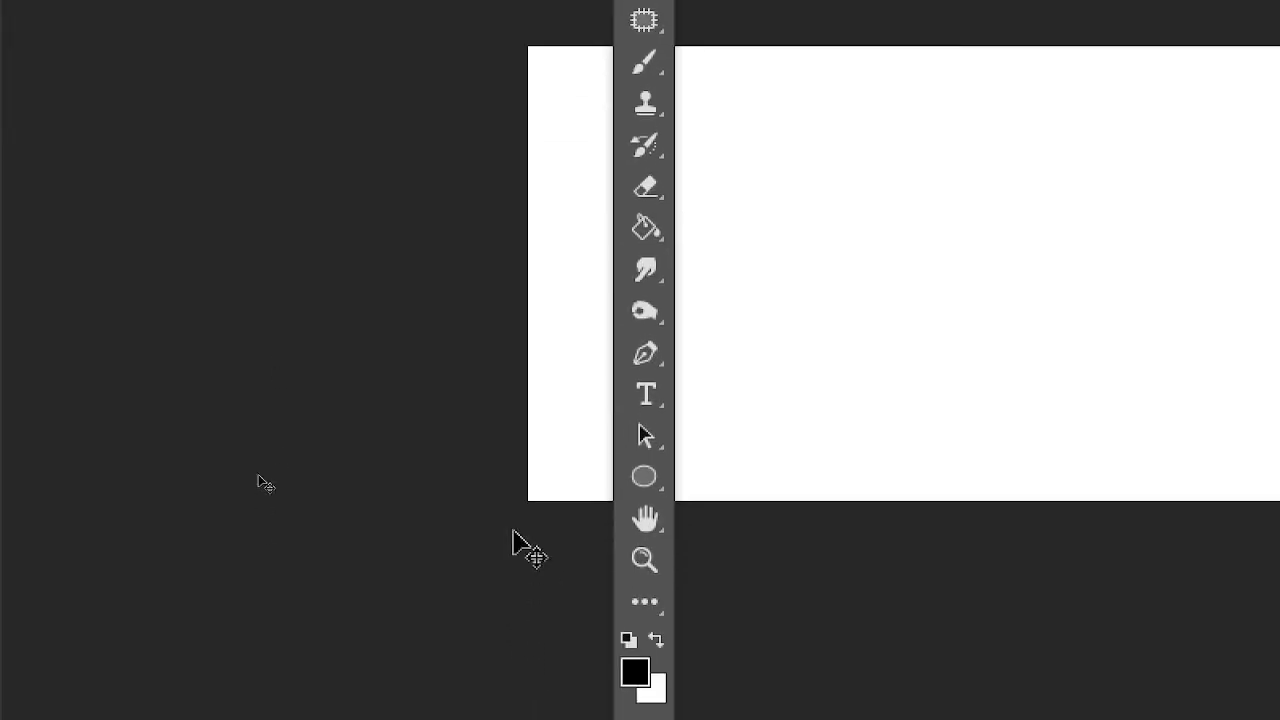
left_click(633, 90)
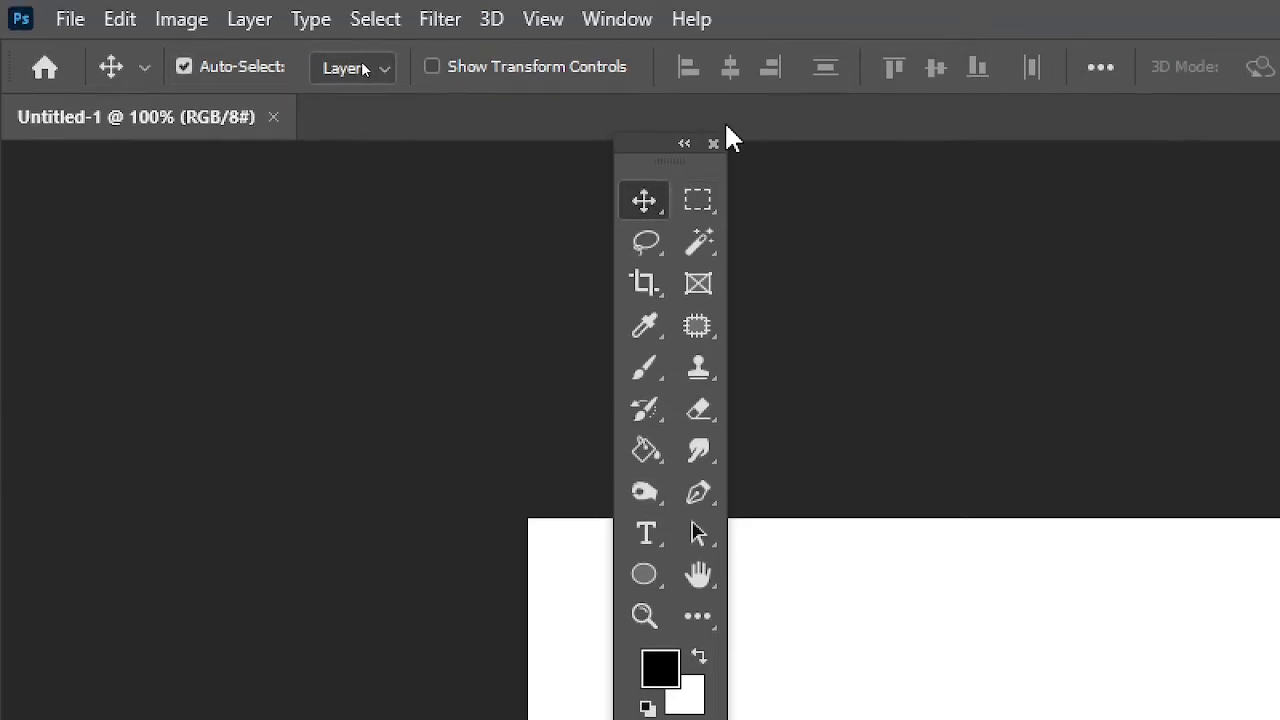
left_click(713, 143)
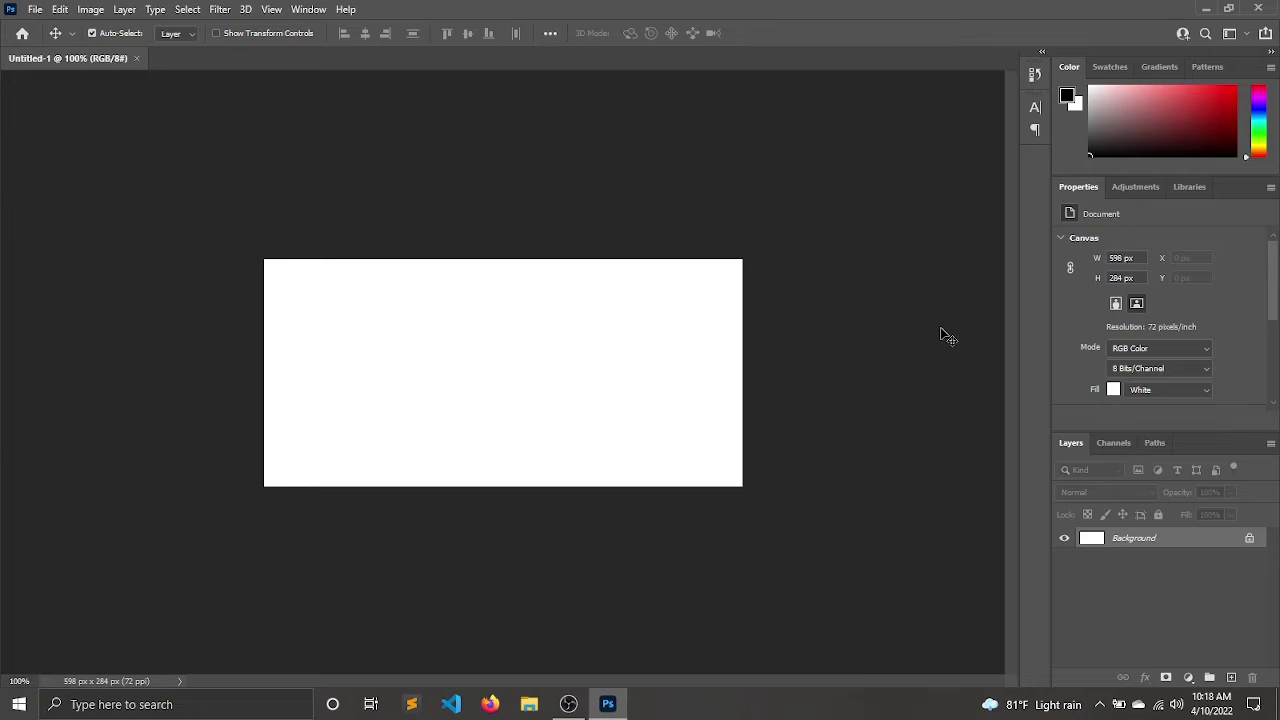
- Reopen the Tools panel from the Window menu so it floats at the canvas's top-left
key("ctrl")
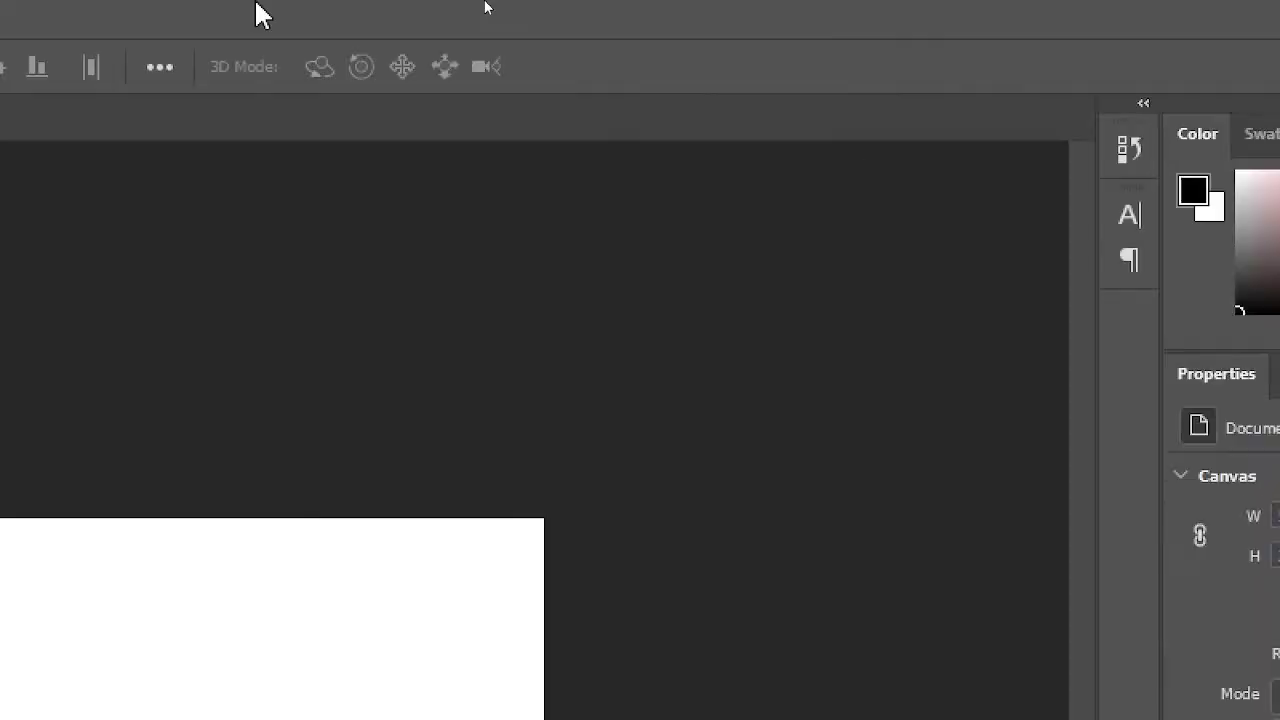
left_click(209, 22)
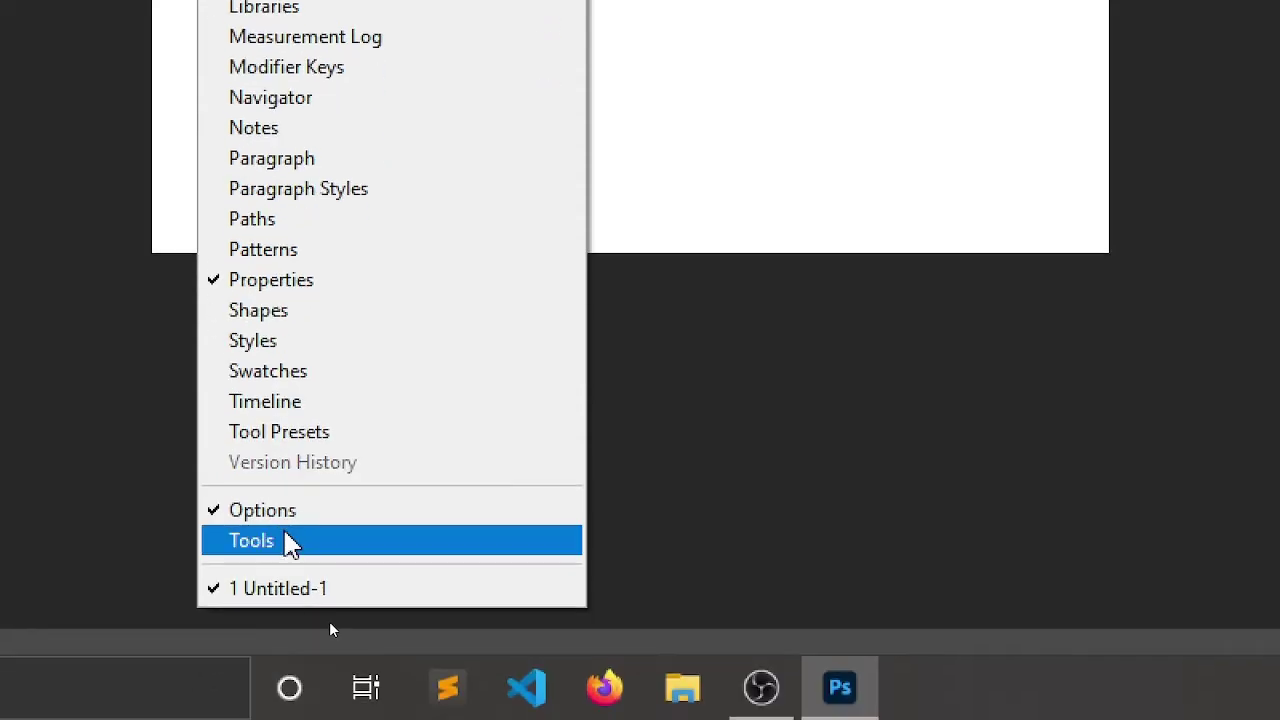
left_click(274, 540)
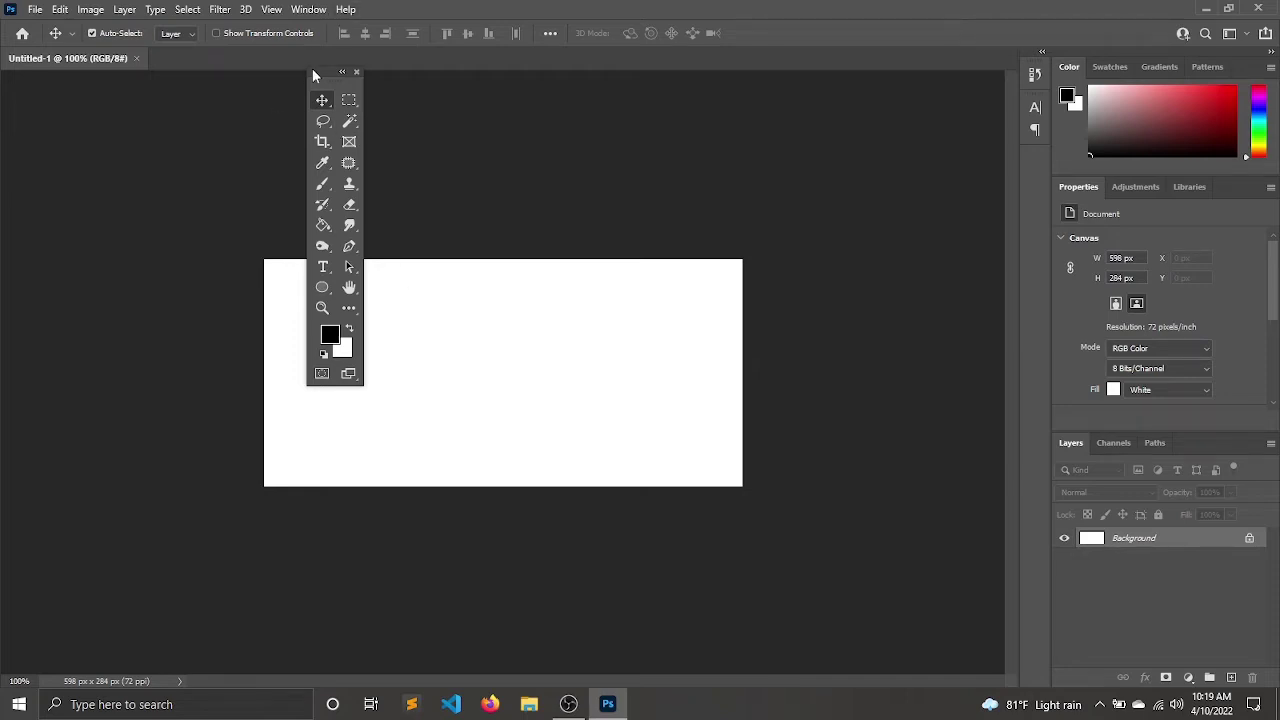
- Nudge the tools panel and pull the Color/Properties group out of the dock, checking its Adjustments and Libraries tabs
left_click_drag(313, 70, 251, 97)
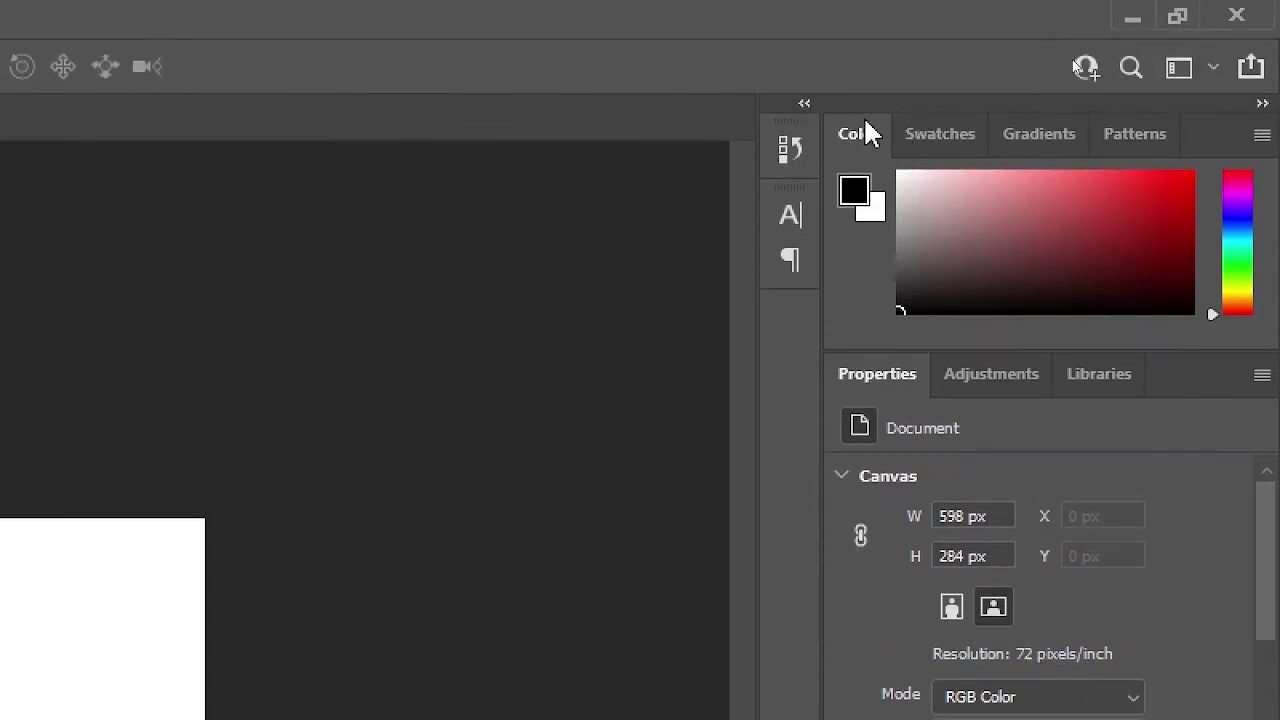
left_click_drag(867, 108, 295, 180)
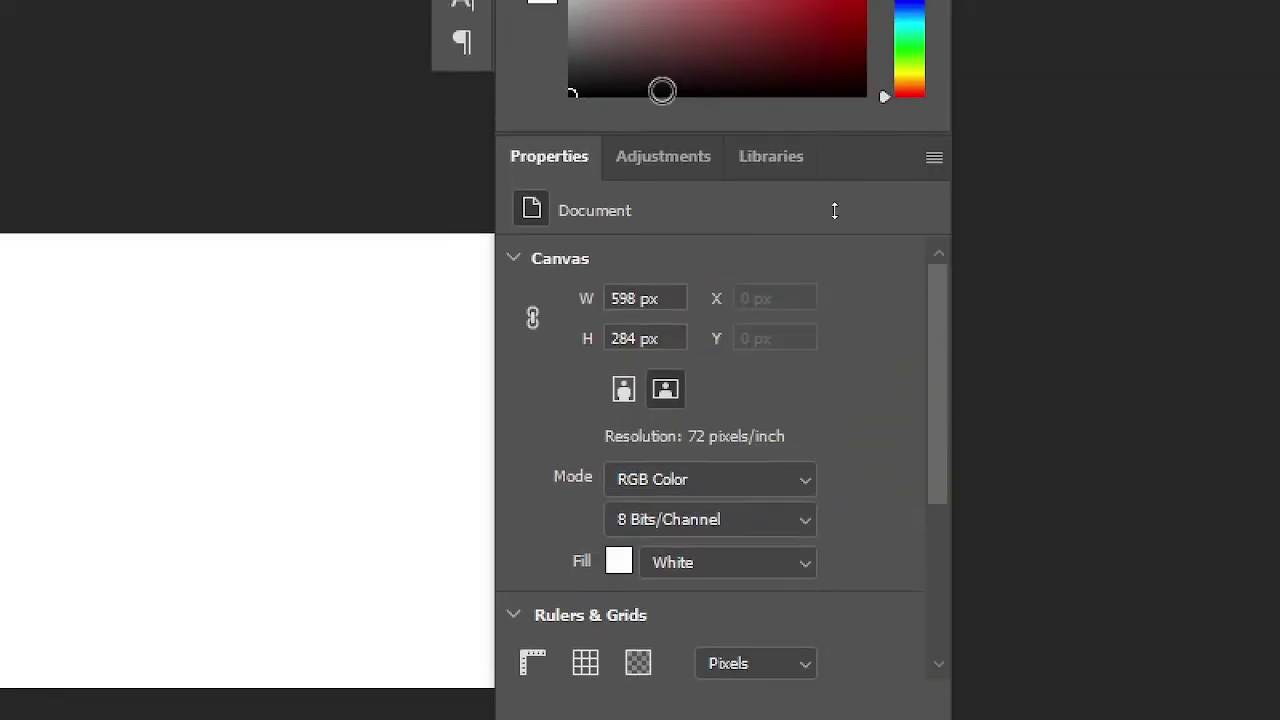
left_click(635, 155)
left_click(520, 157)
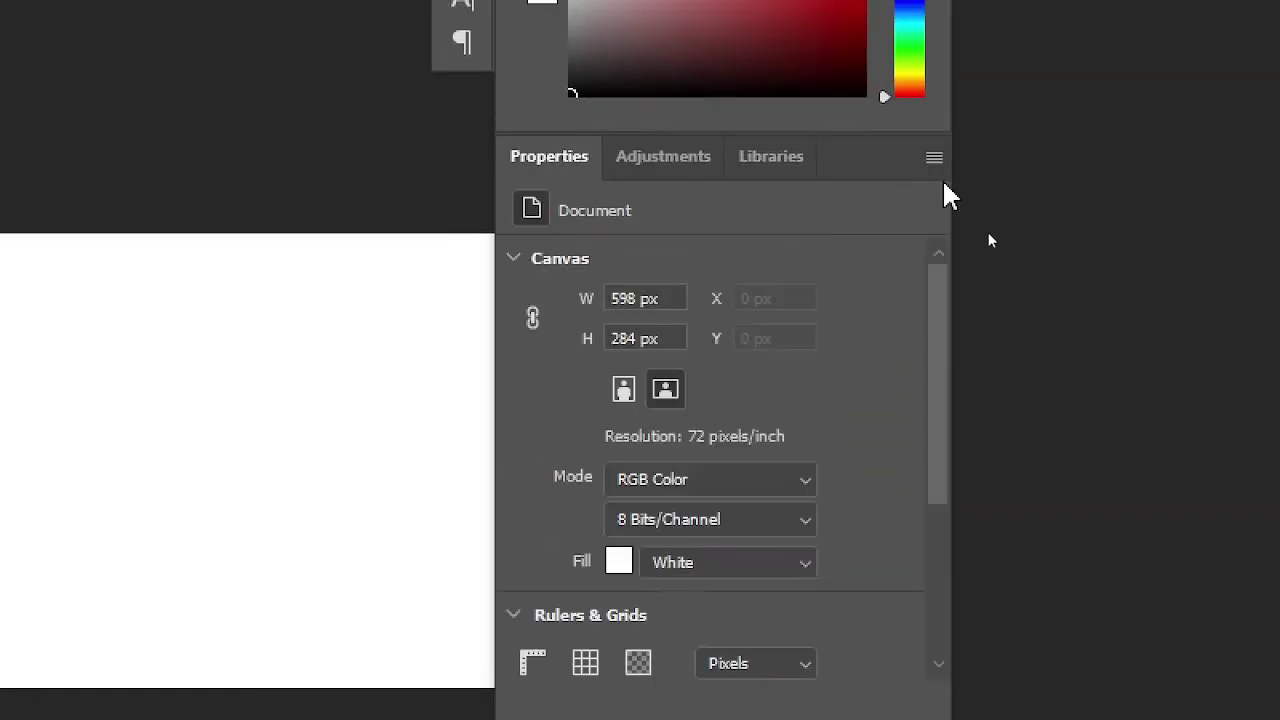
left_click(771, 160)
left_click(584, 157)
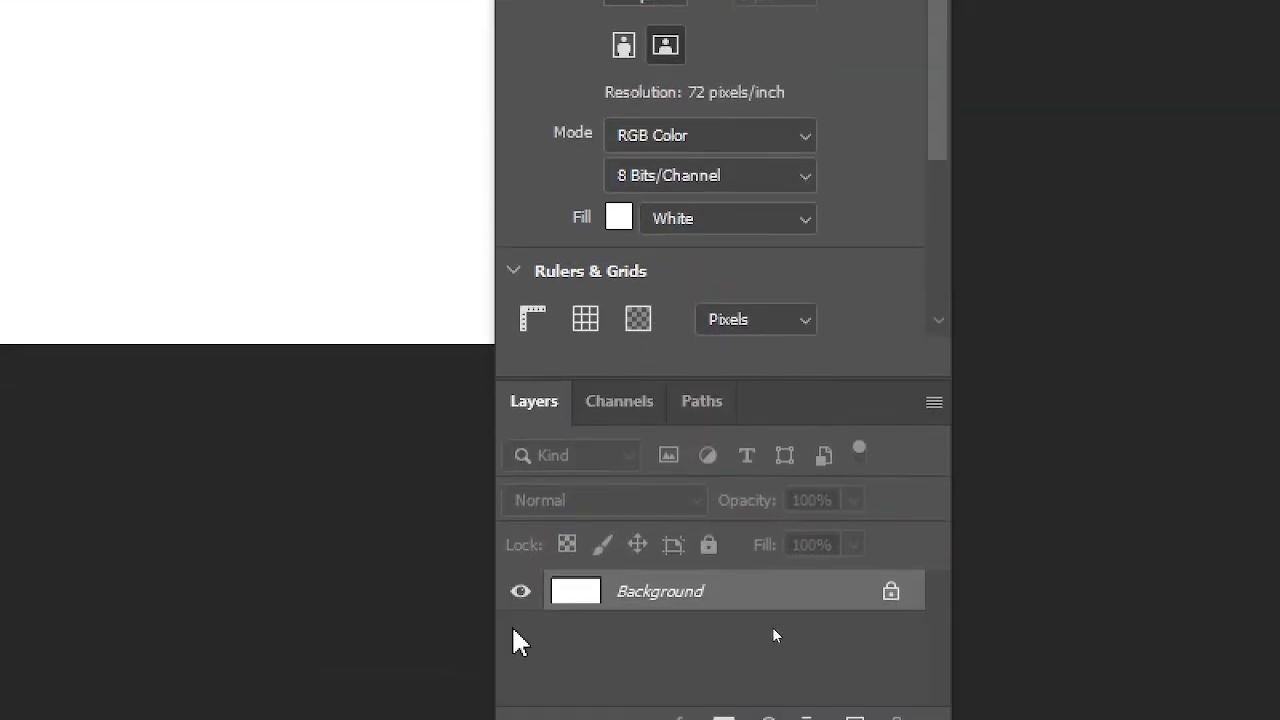
- Float the Layers, Color and Properties panels as separate windows beside the tools
mouse_move(522, 420)
left_mouse_down()
mouse_move(170, 425)
mouse_move(352, 103)
left_mouse_up()
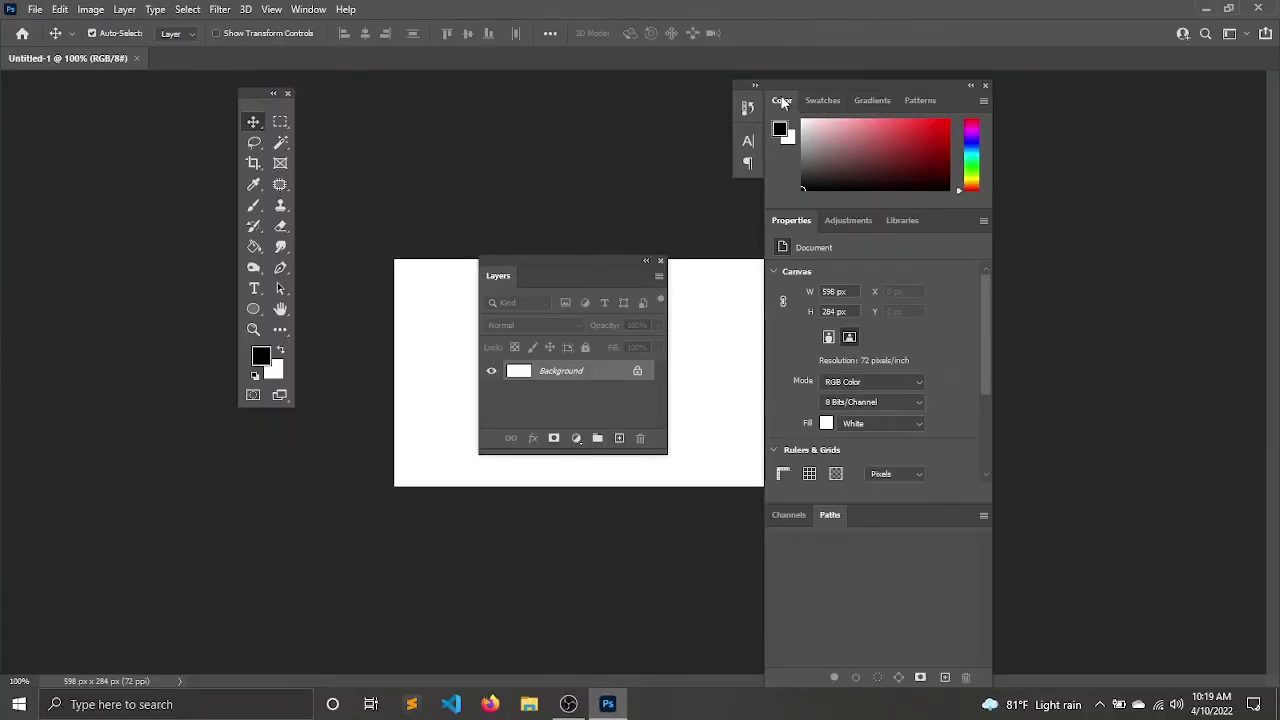
left_click_drag(782, 101, 113, 449)
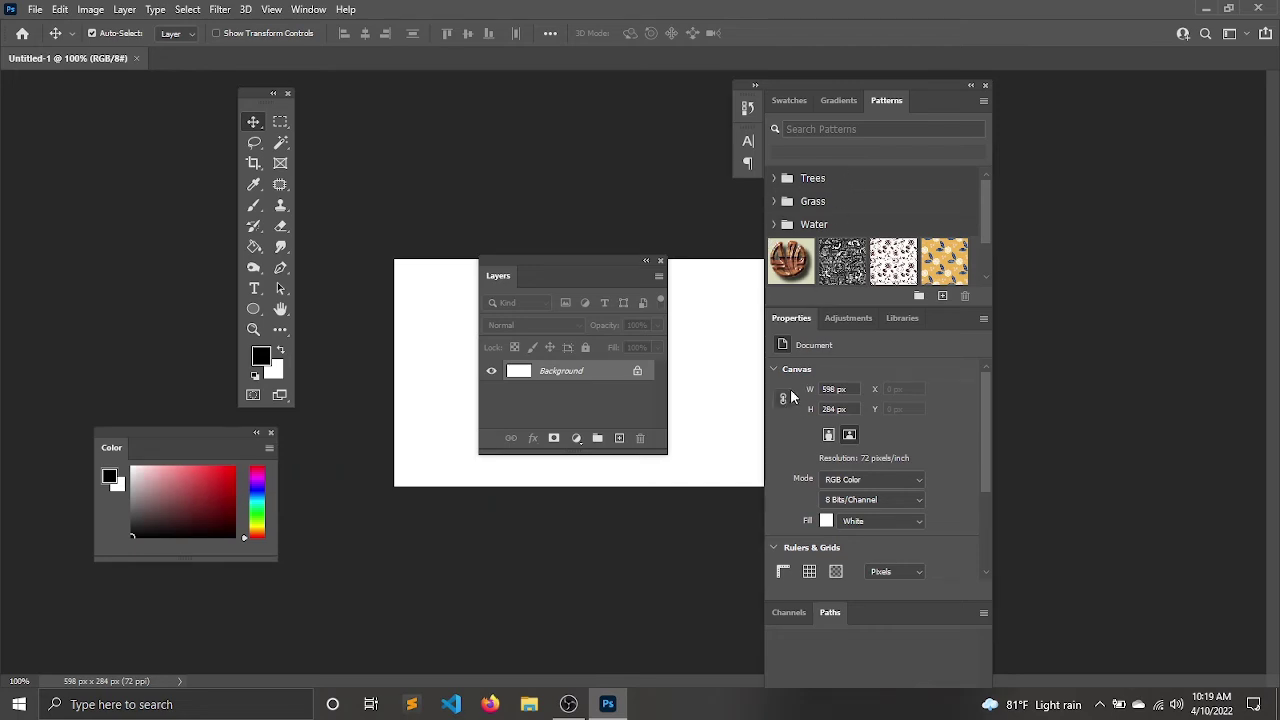
left_click_drag(791, 317, 335, 106)
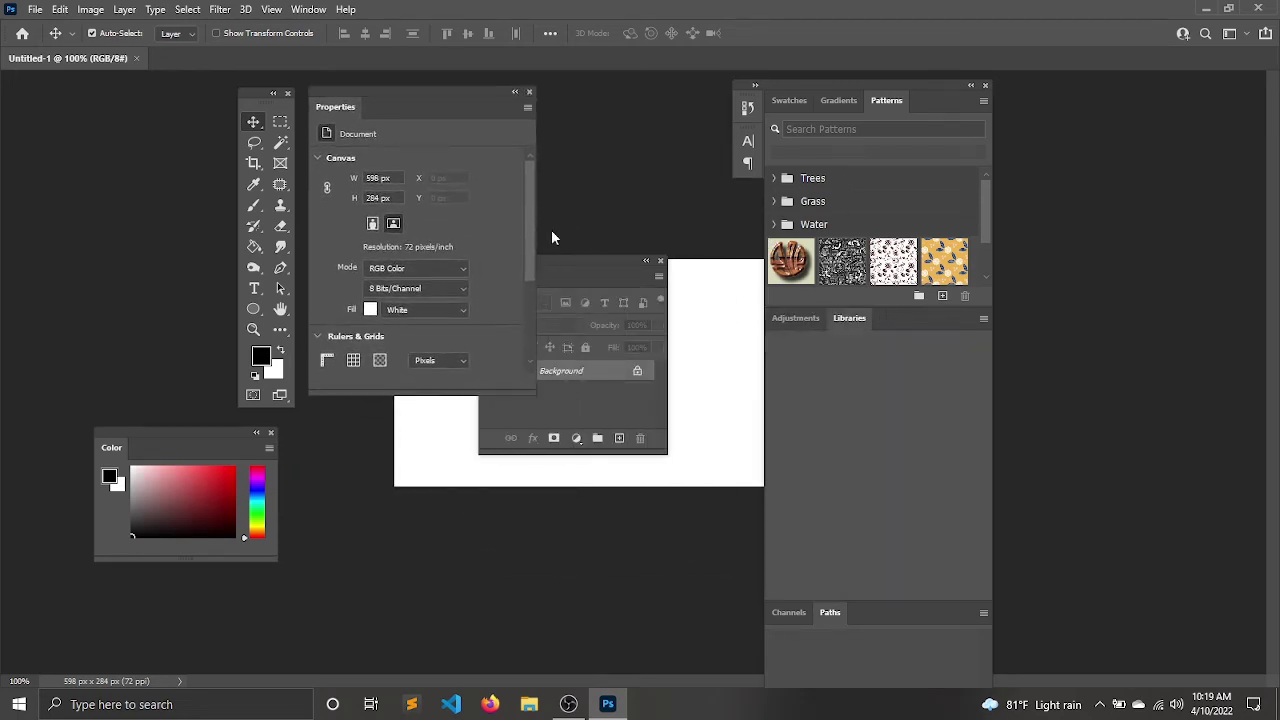
left_click_drag(599, 260, 668, 214)
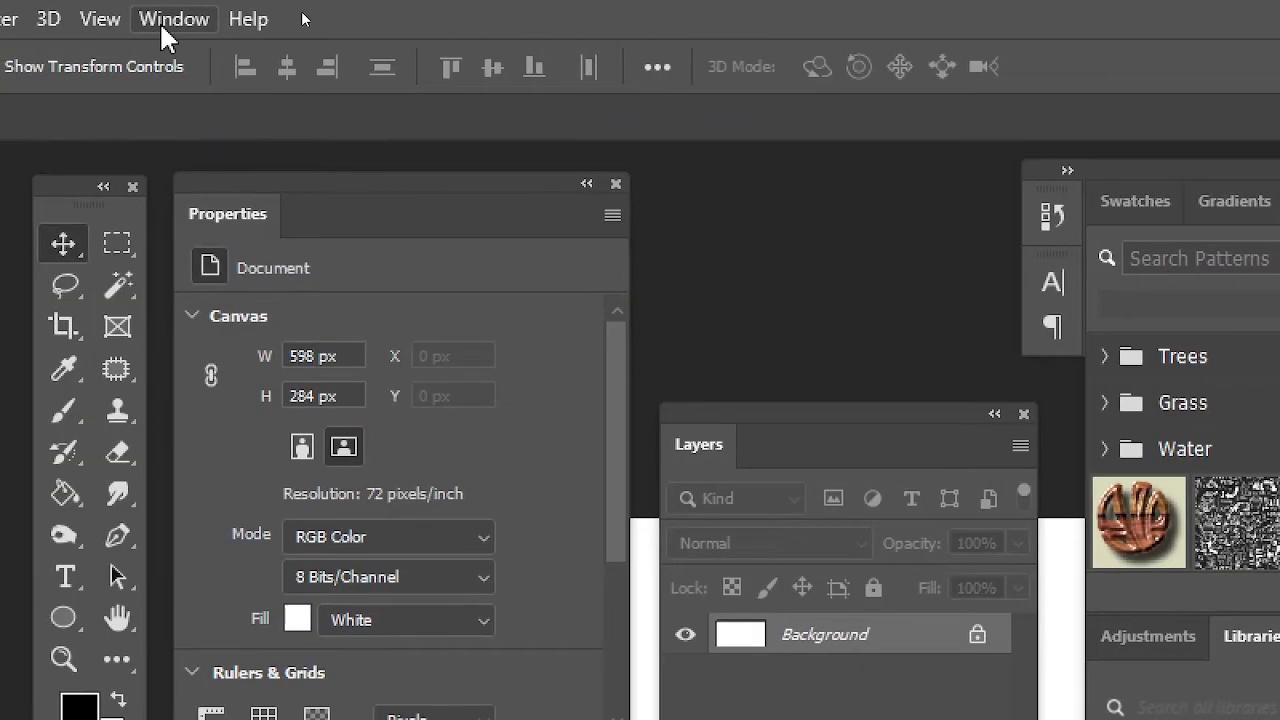
- Show the Workspace submenu listing Essentials, Reset Essentials, New Workspace and Delete Workspace
left_click(166, 28)
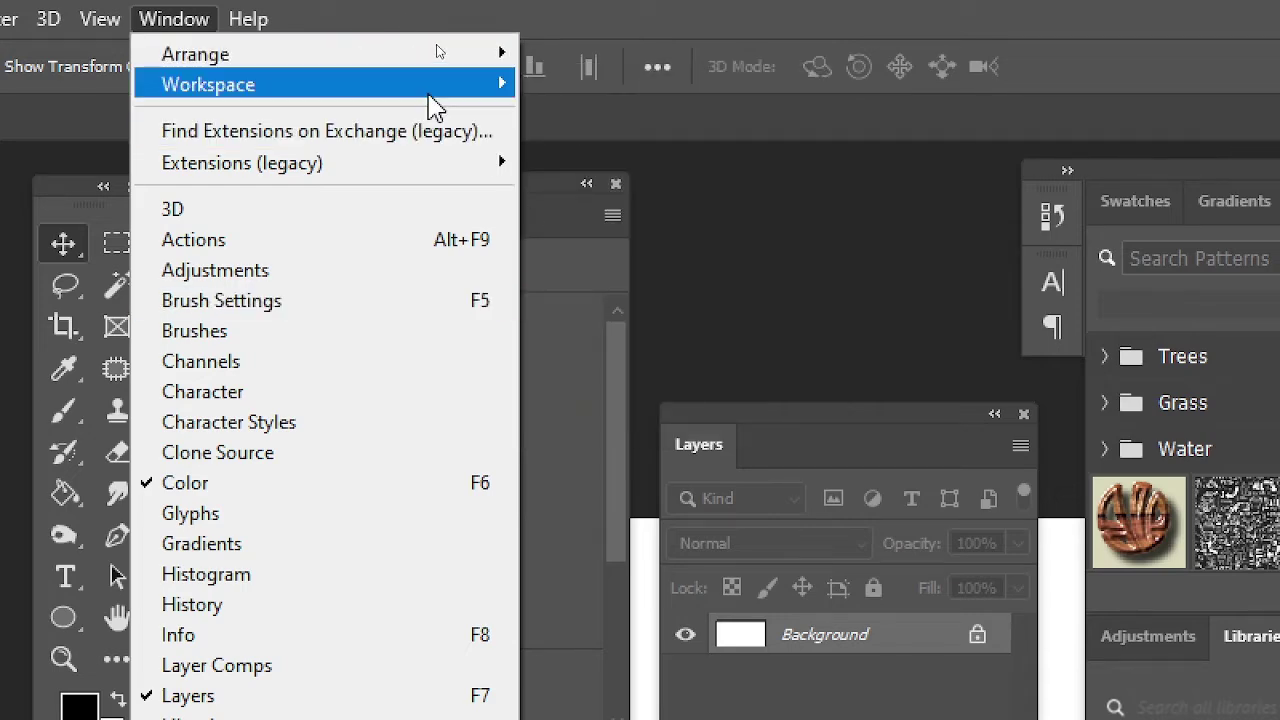
mouse_move(208, 84)
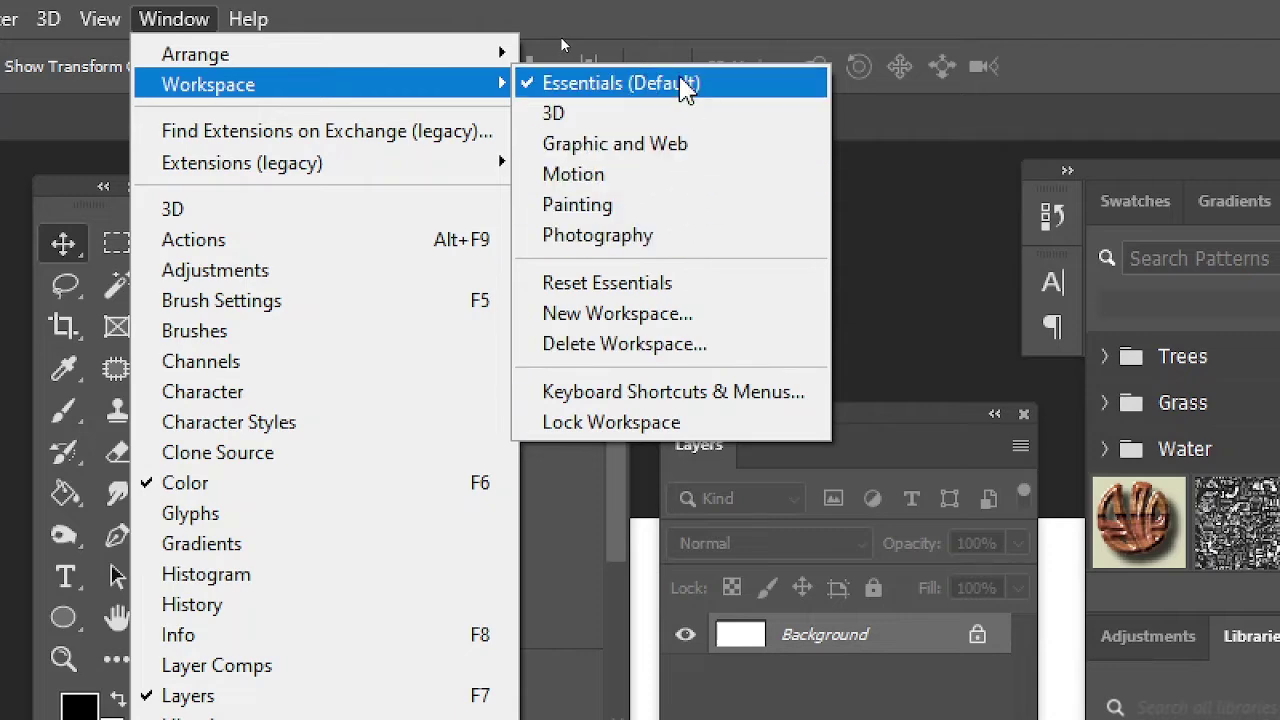
- Reset the Essentials workspace and switch the toolbar to a two-column layout
left_click(679, 282)
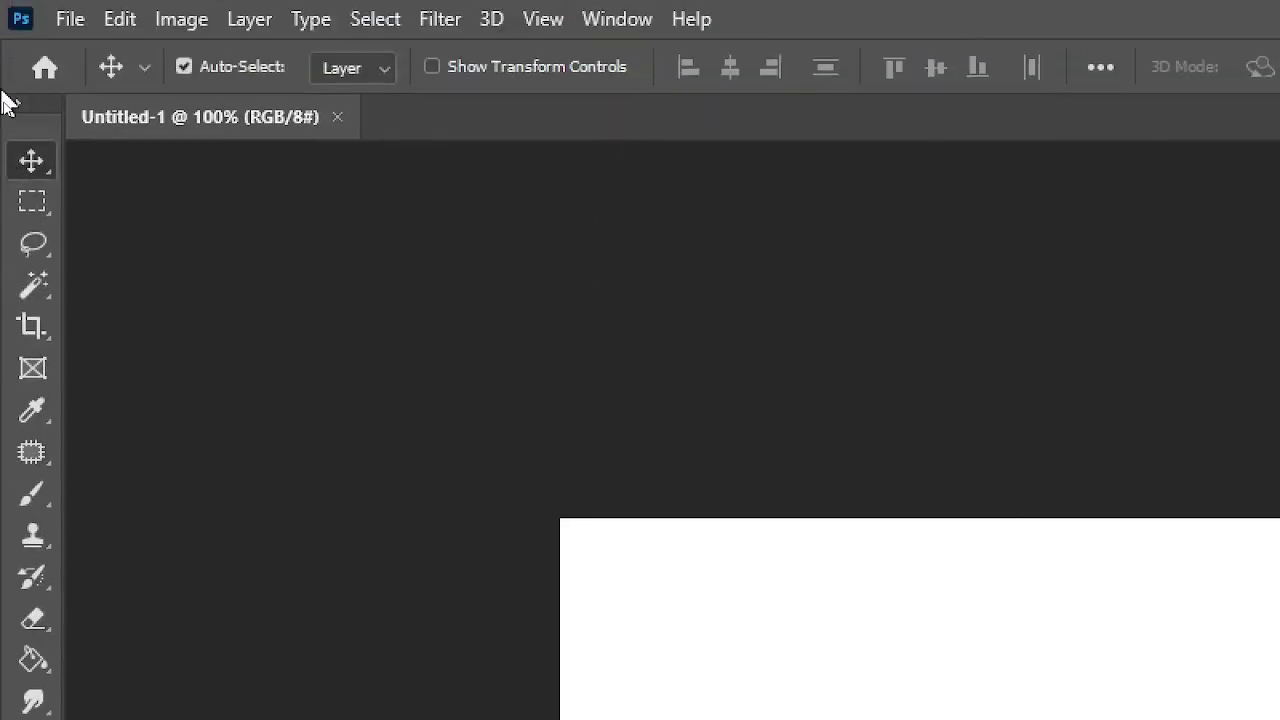
left_click(17, 108)
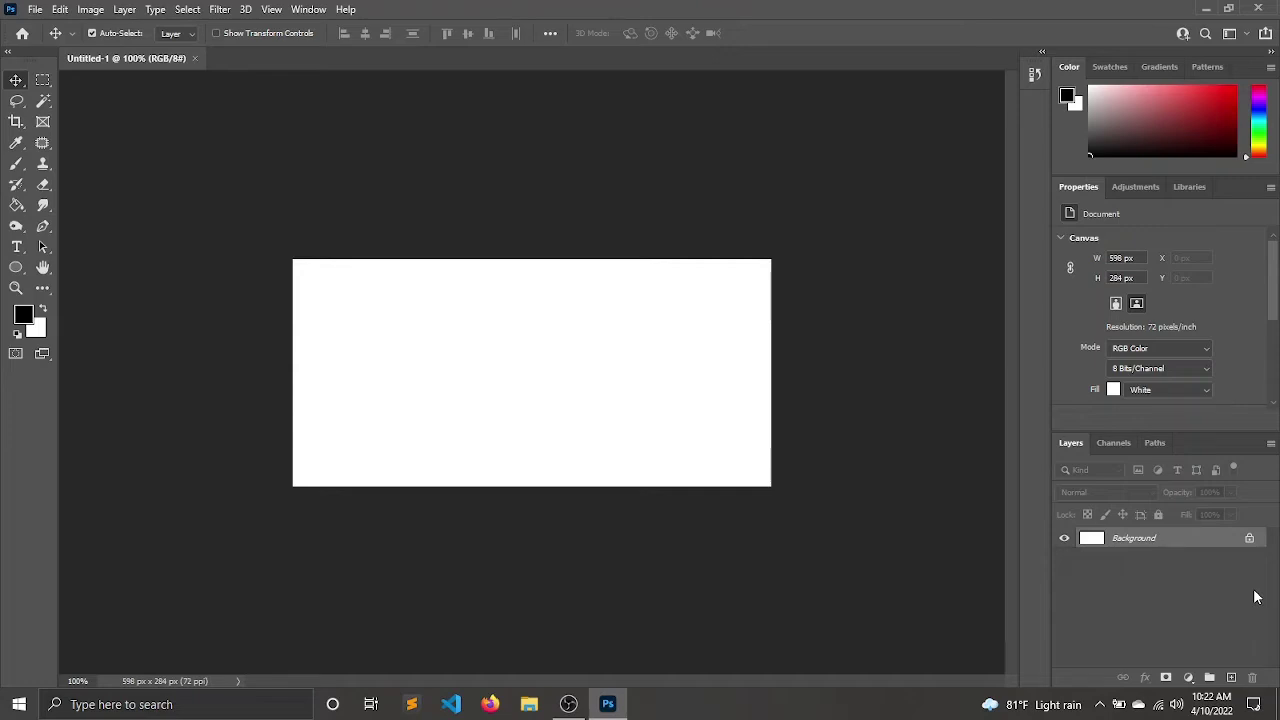
- Select the Brush tool at about 24 px and zoom in on the canvas
key("b")
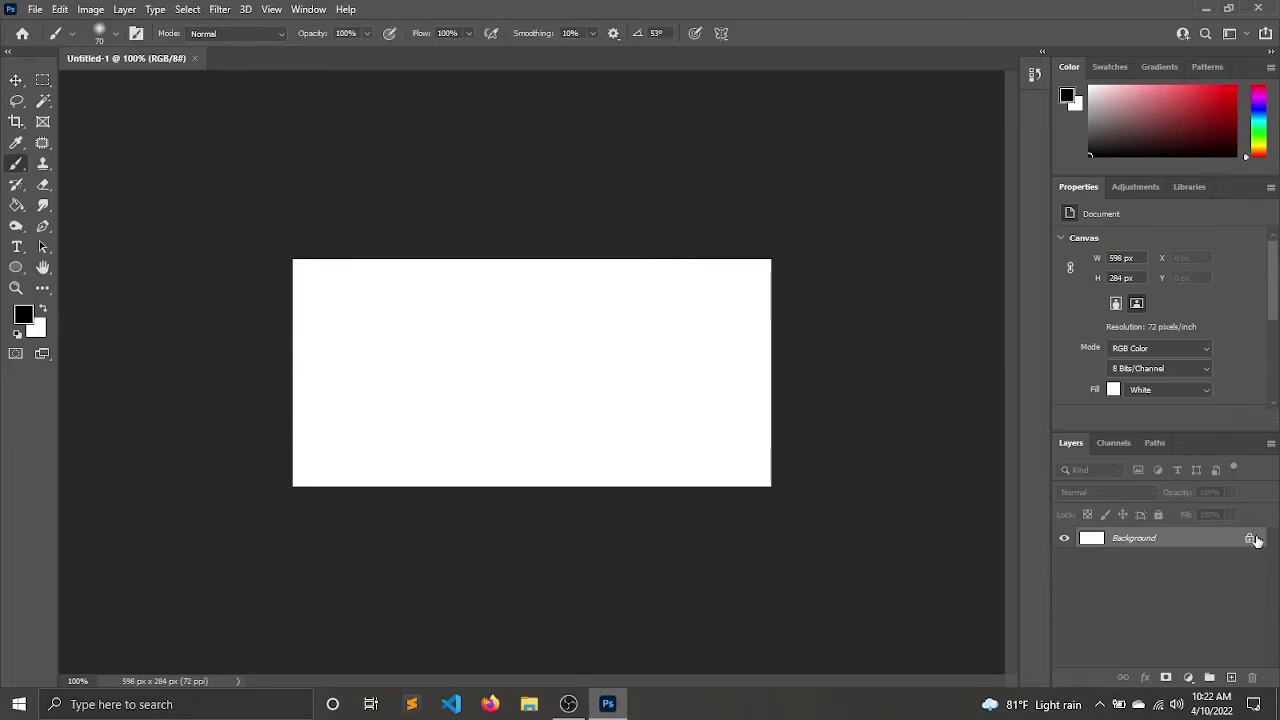
right_click(416, 341, "alt")
scroll(416, 339, "up", 2, "alt")
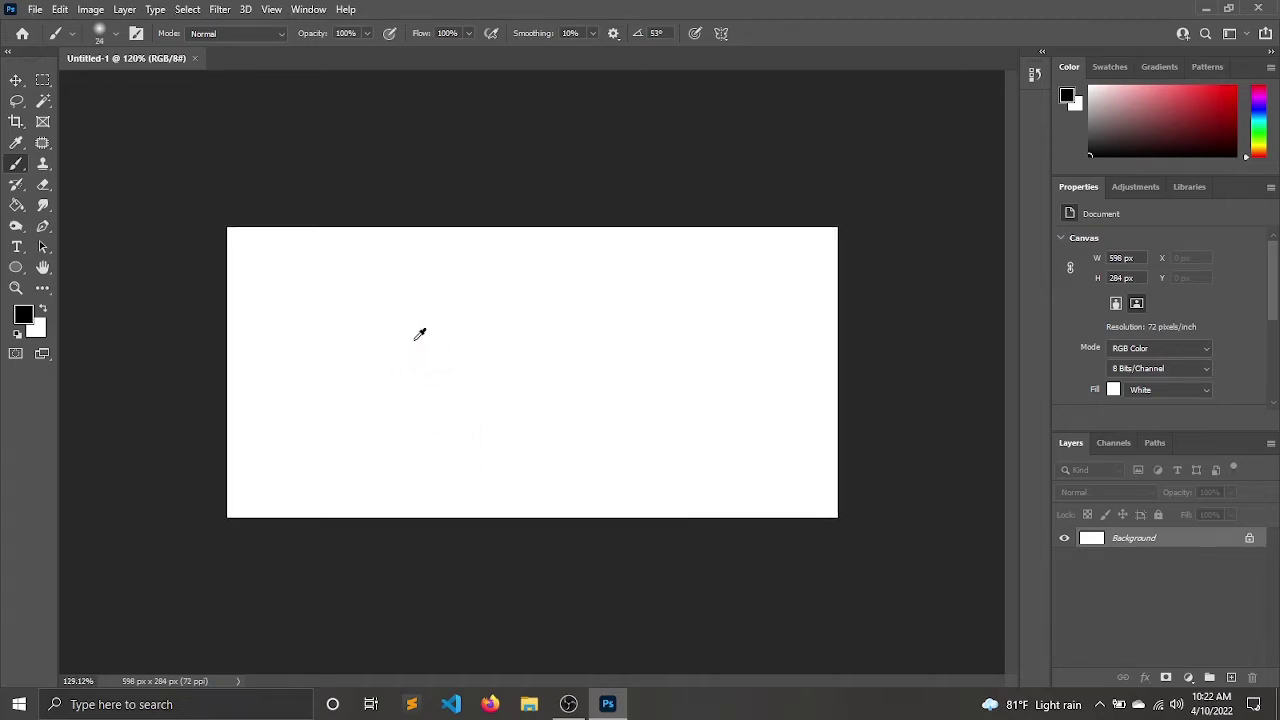
scroll(508, 261, "up", 1, "alt")
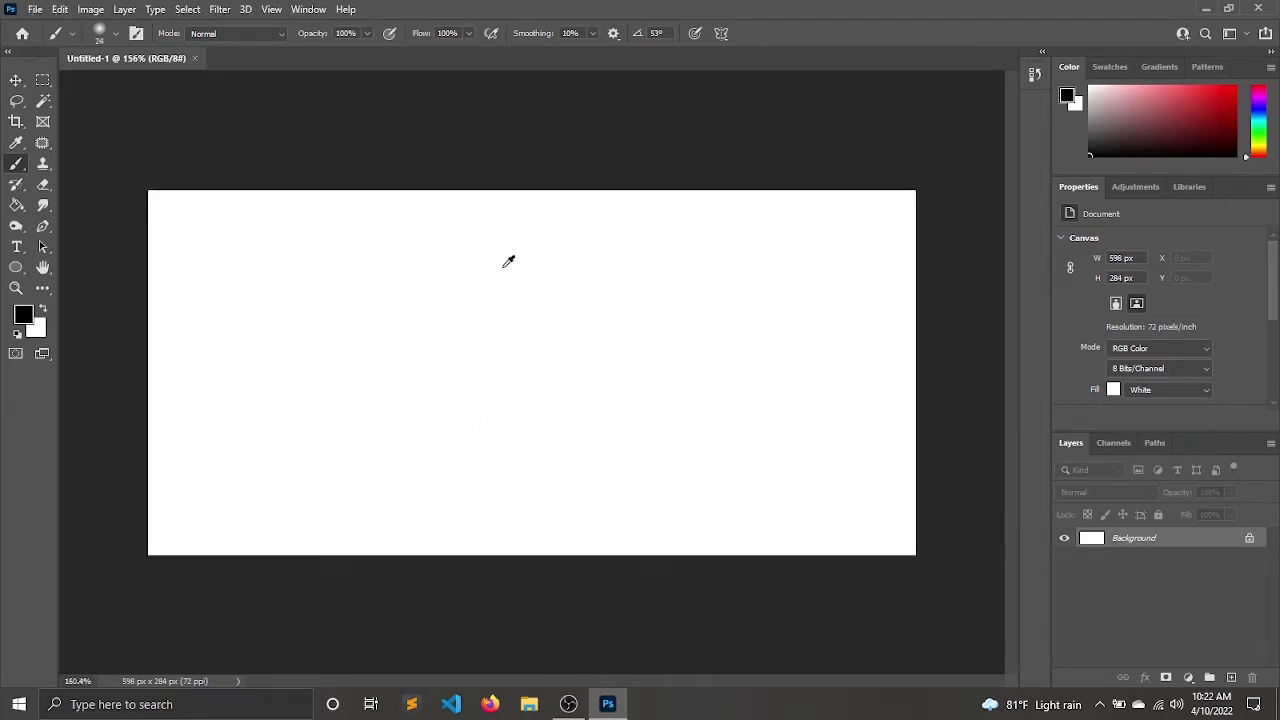
scroll(512, 248, "up", 1, "alt")
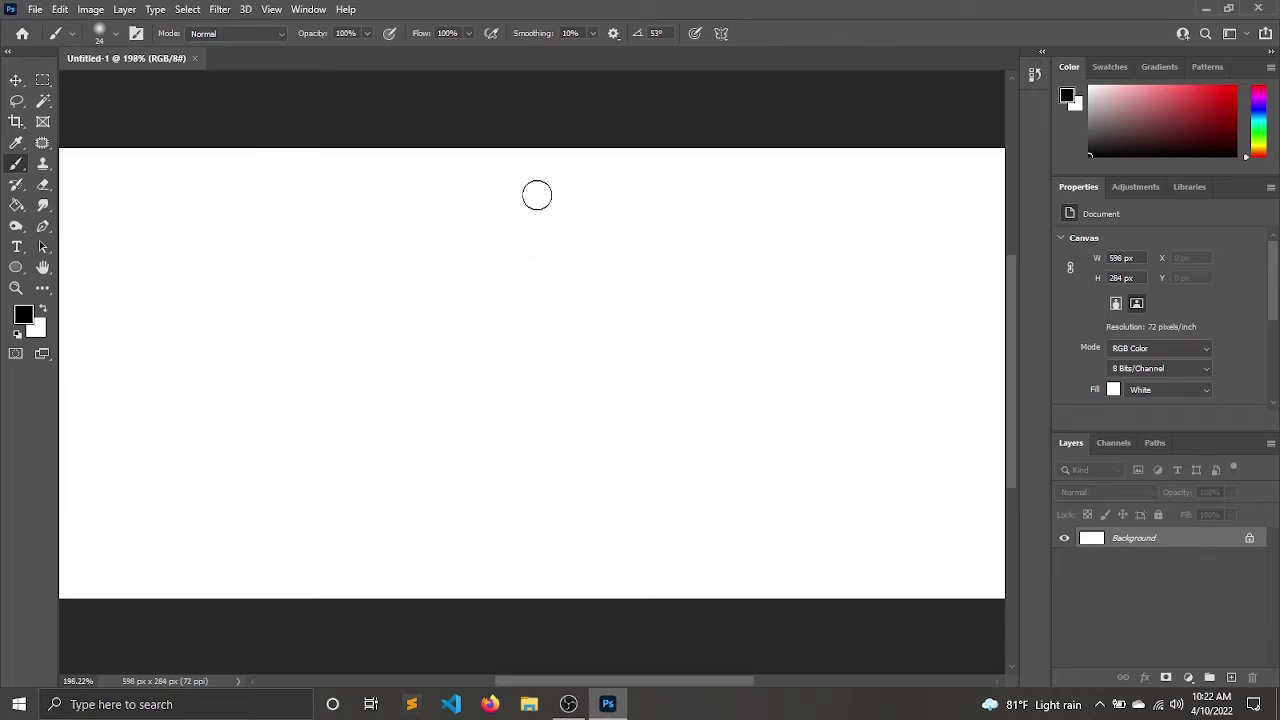
- Paint the head outline, smiling mouth, two eye dots and a nose dot in black
mouse_move(537, 195)
left_mouse_down()
mouse_move(434, 197)
mouse_move(437, 331)
mouse_move(574, 291)
mouse_move(546, 188)
left_mouse_up()
mouse_move(464, 276)
left_mouse_down()
mouse_move(491, 303)
mouse_move(546, 289)
left_mouse_up()
left_click(468, 237)
left_click(531, 235)
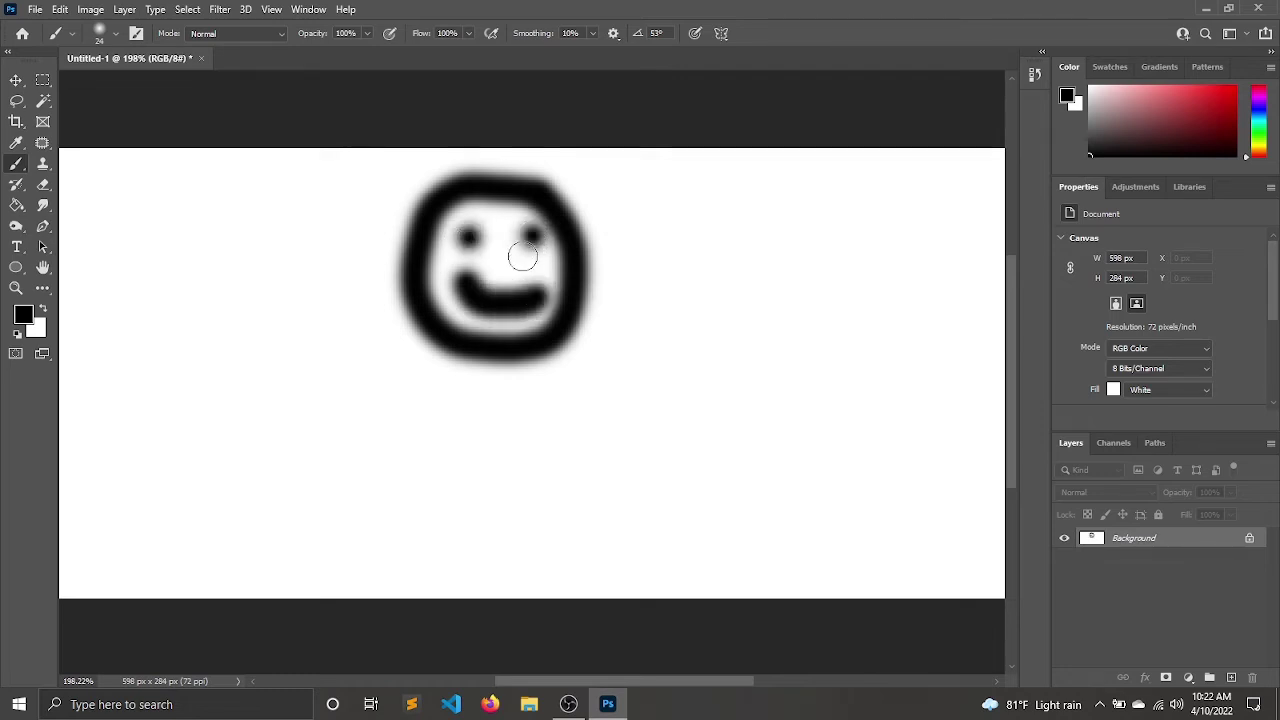
left_click(498, 268)
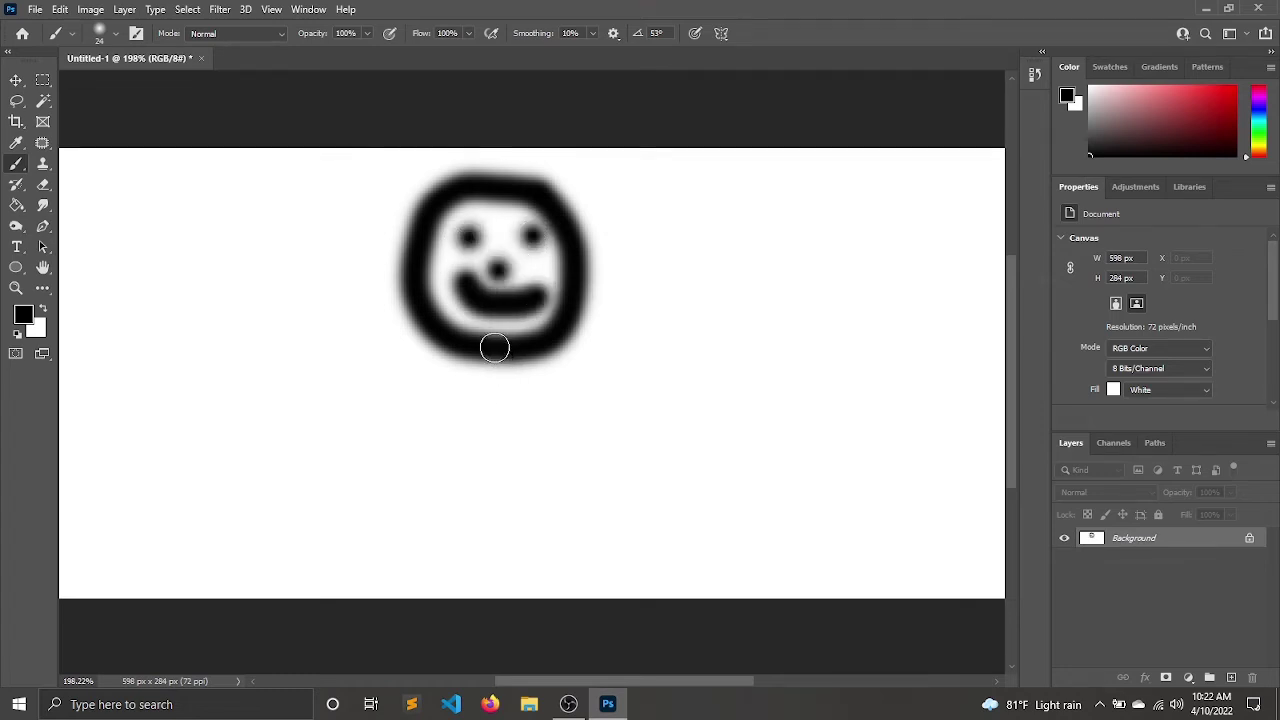
- Paint the stick figure's body, both arms and both legs
mouse_move(494, 348)
left_mouse_down()
mouse_move(506, 363)
mouse_move(500, 408)
mouse_move(254, 489)
left_mouse_up()
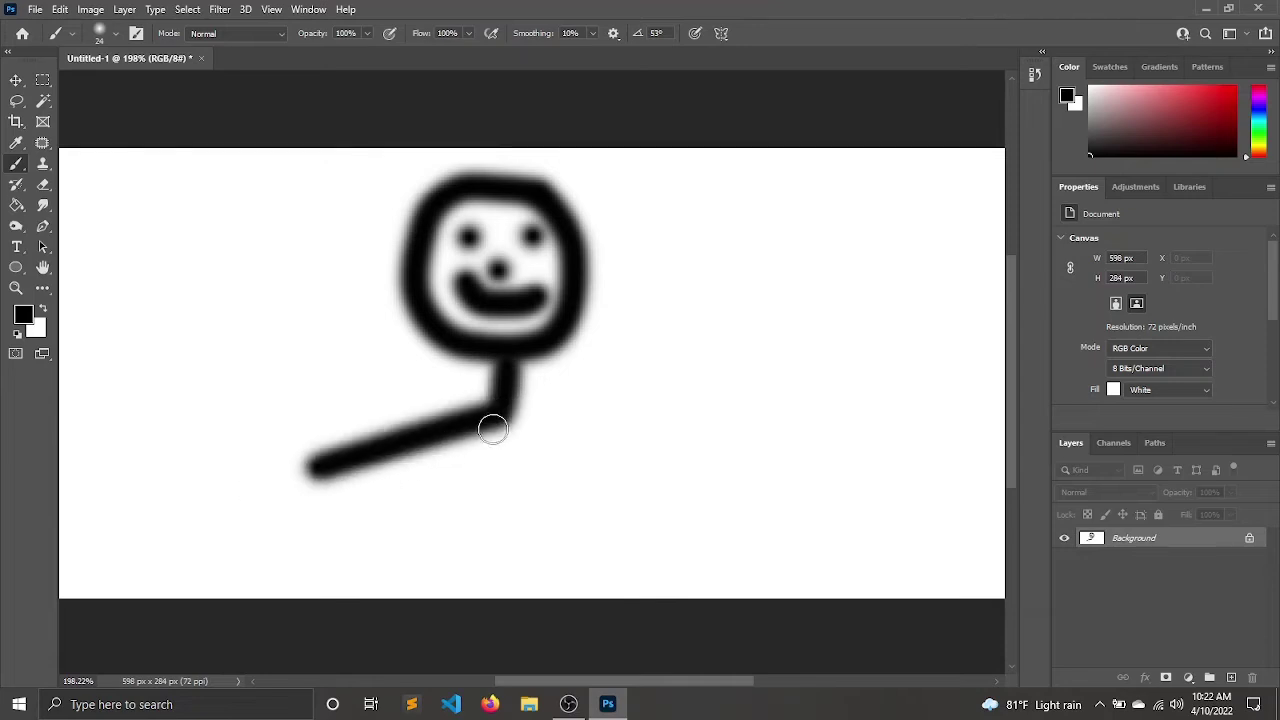
left_click_drag(492, 429, 640, 424)
mouse_move(517, 423)
left_mouse_down()
mouse_move(474, 523)
mouse_move(380, 575)
left_mouse_up()
left_click_drag(490, 532, 555, 575)
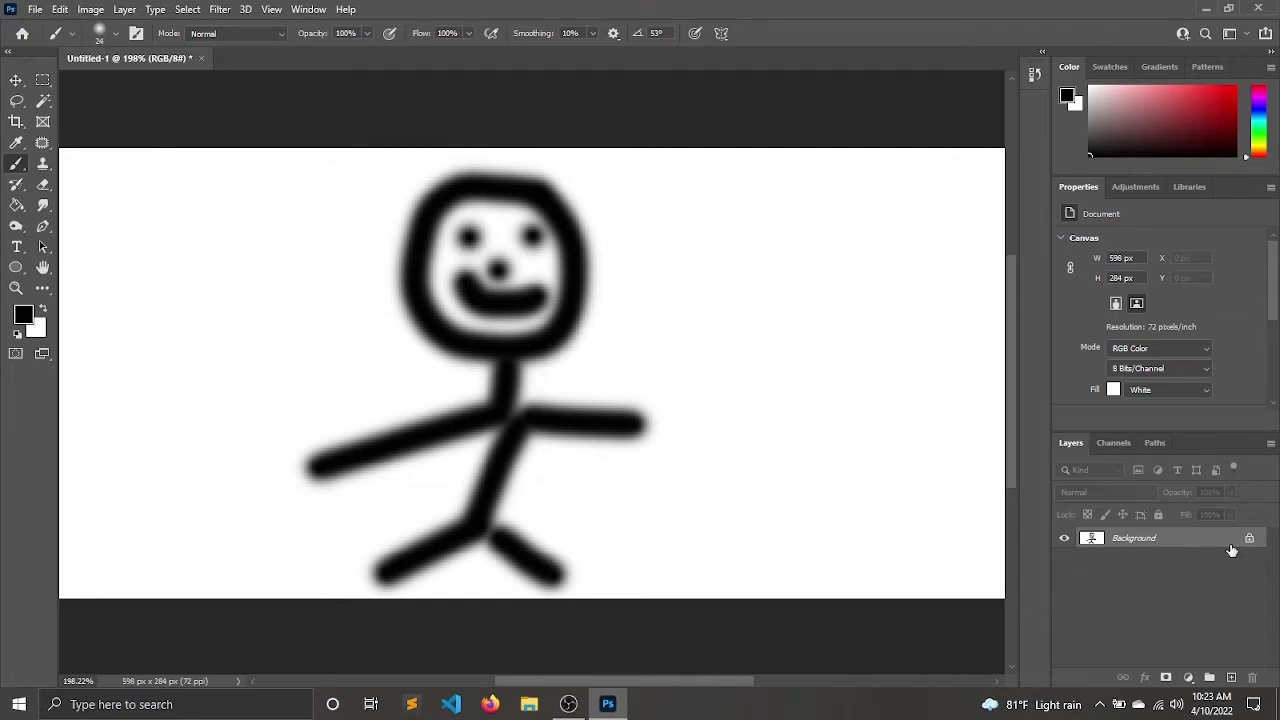
- Add an empty Layer 1 above Background and turn the Background layer's visibility off
left_click_drag(1232, 550, 1230, 678)
left_click(1230, 678)
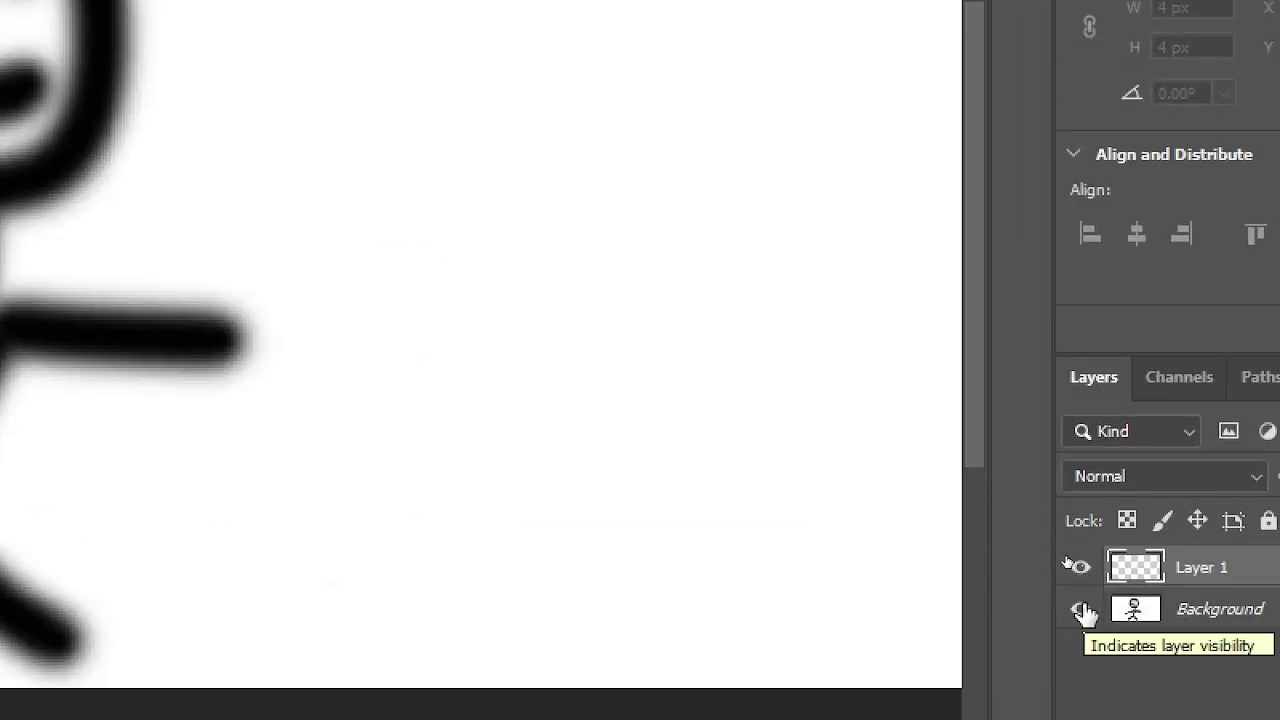
left_click(1080, 609)
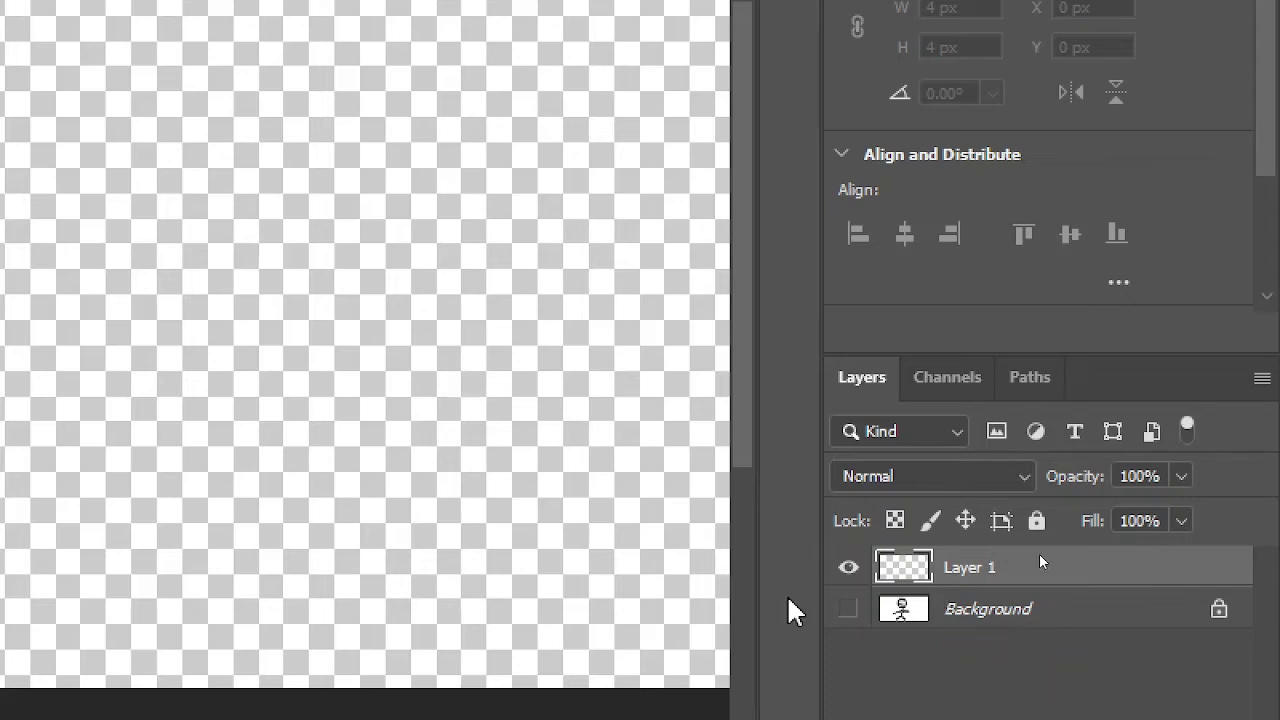
left_click(841, 612)
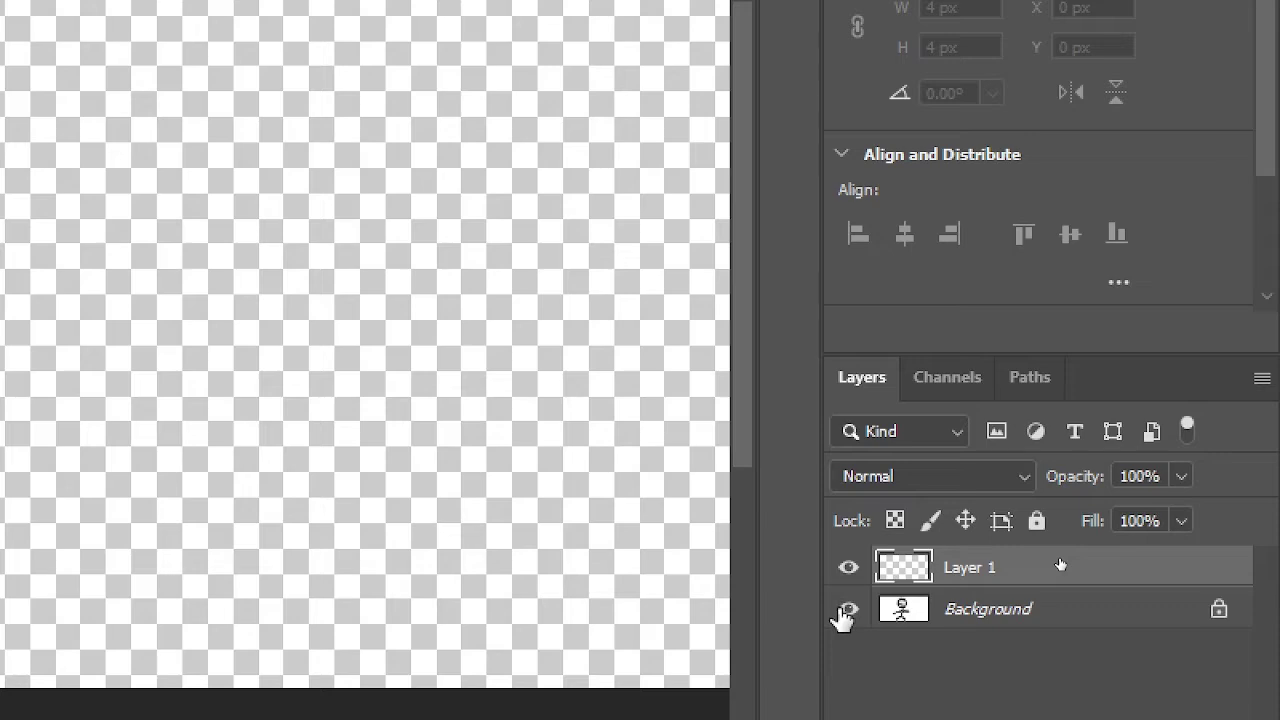
left_click(848, 610)
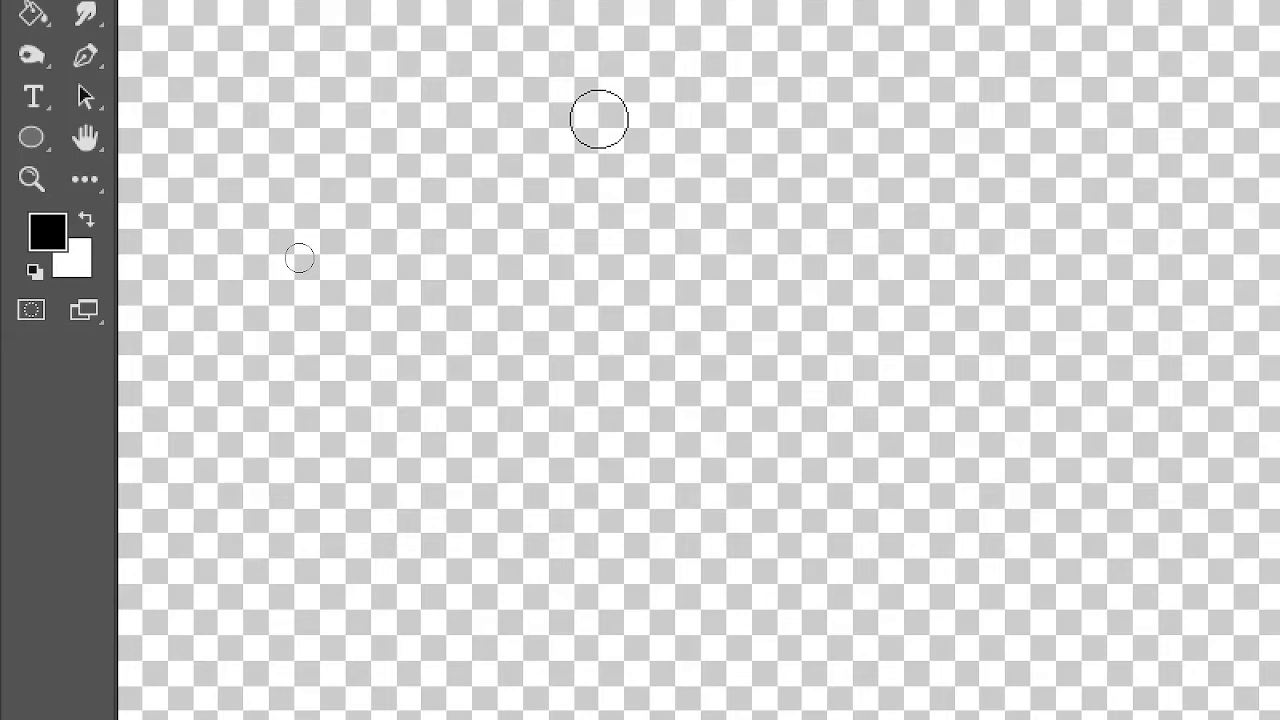
key("v")
key("b")
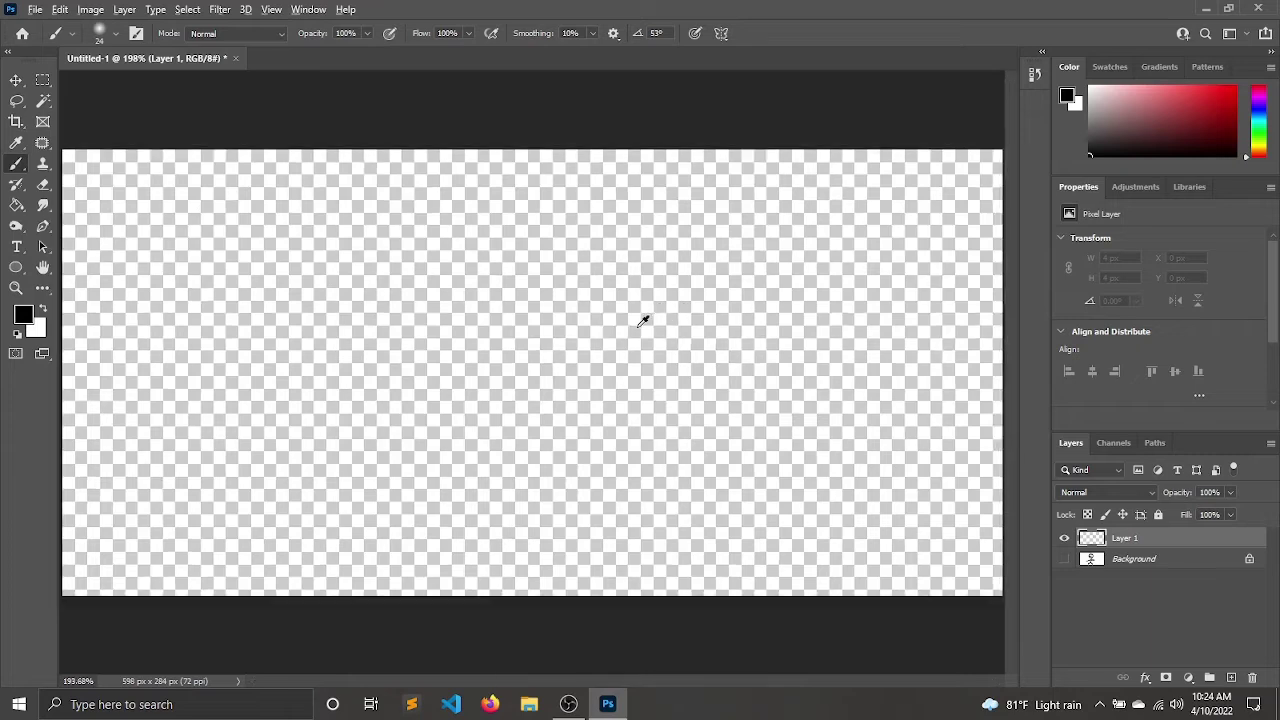
scroll(642, 322, "down", 3)
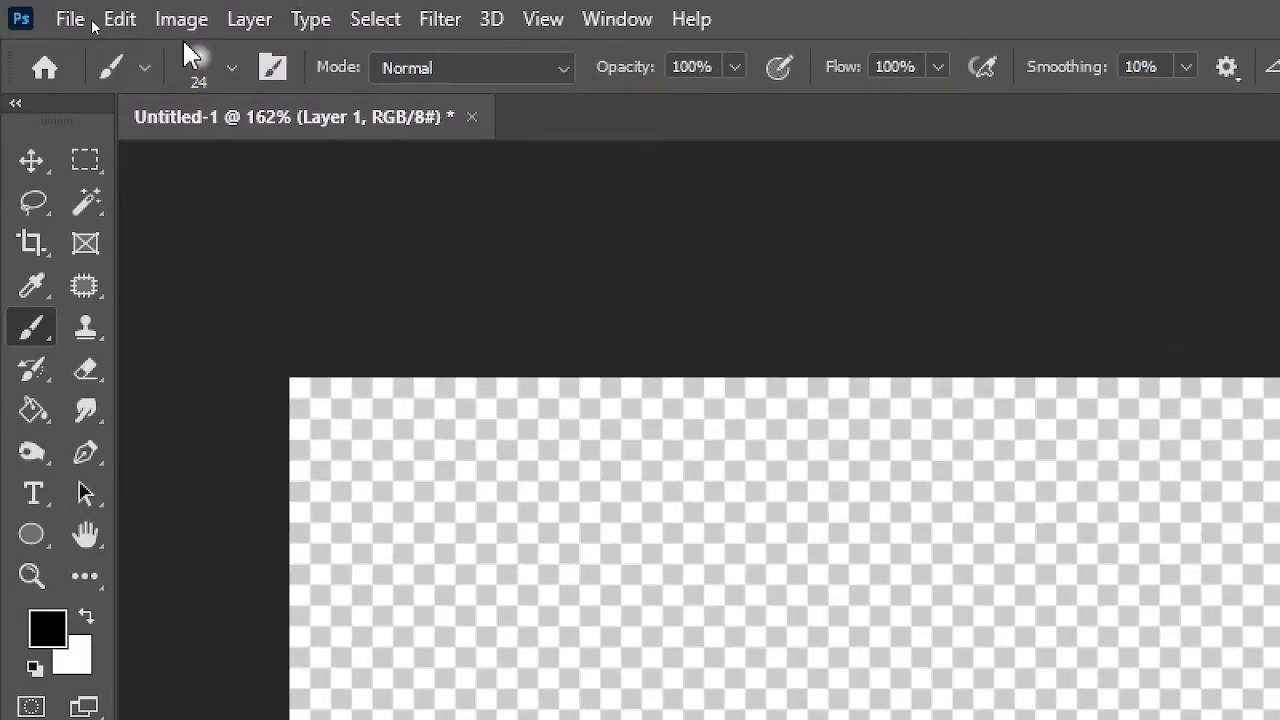
- Create a new layer named 'bouche' through Layer > New > Layer
left_click(249, 20)
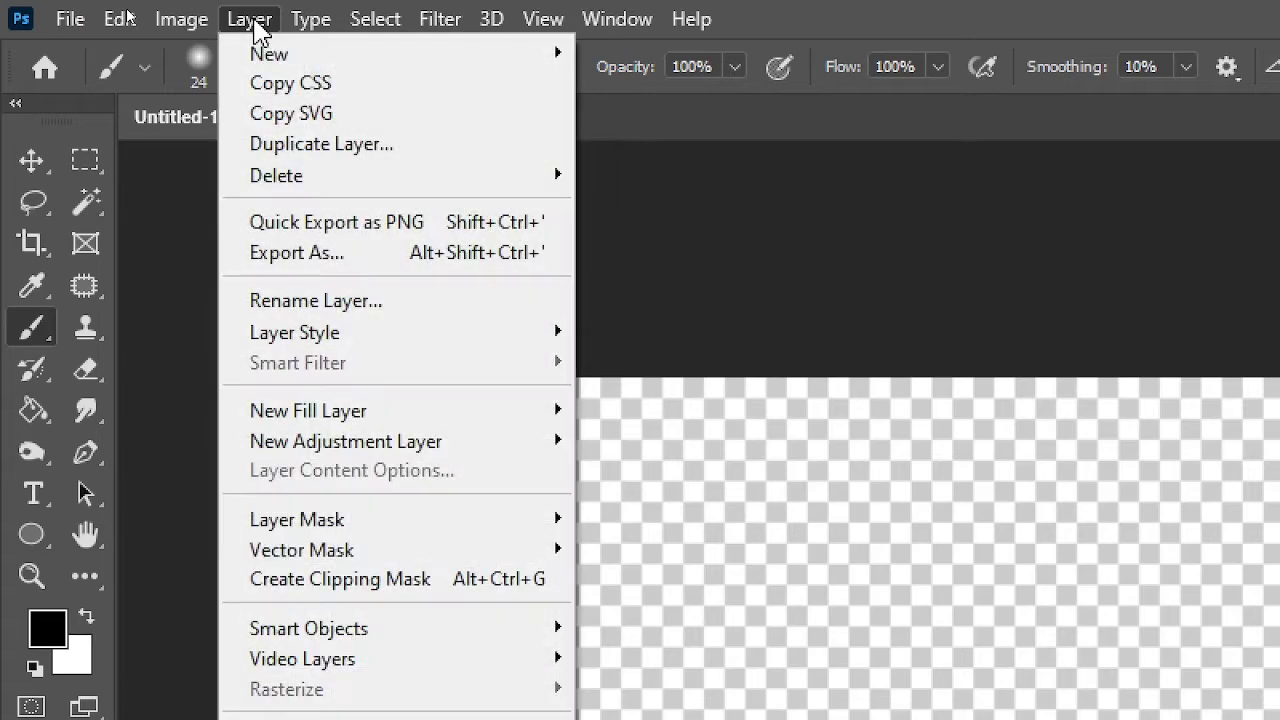
mouse_move(390, 54)
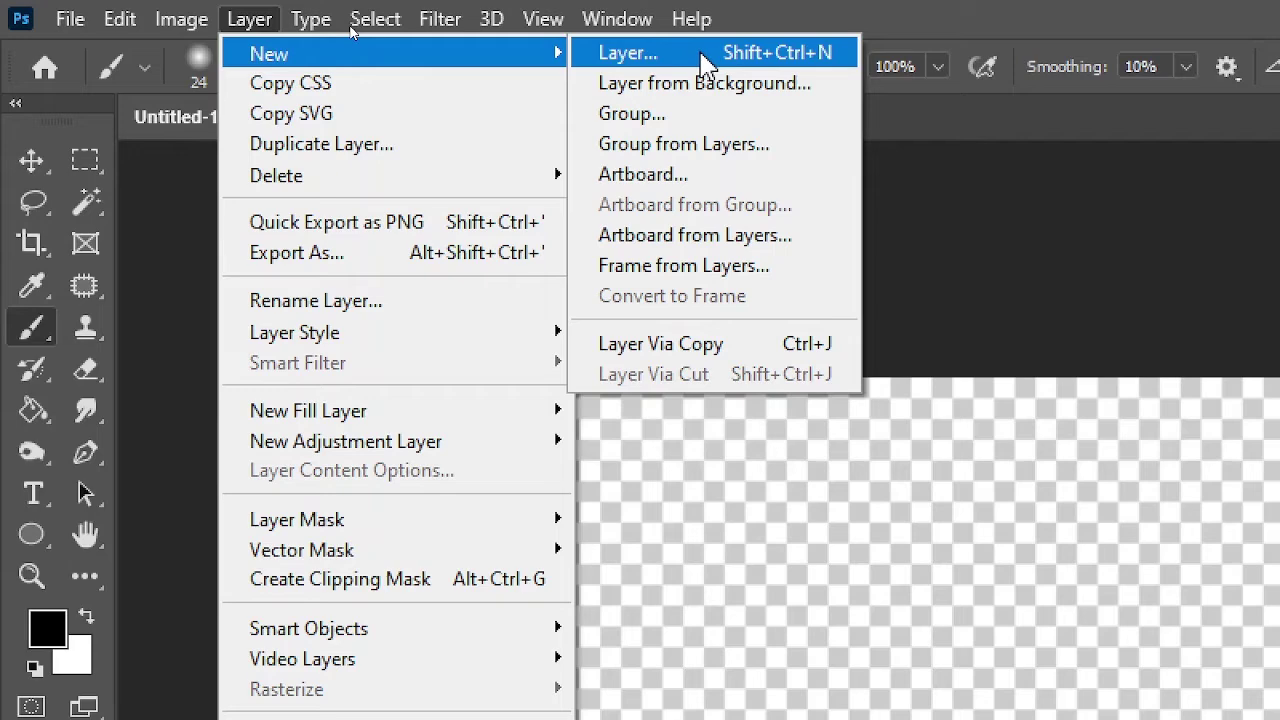
left_click(702, 56)
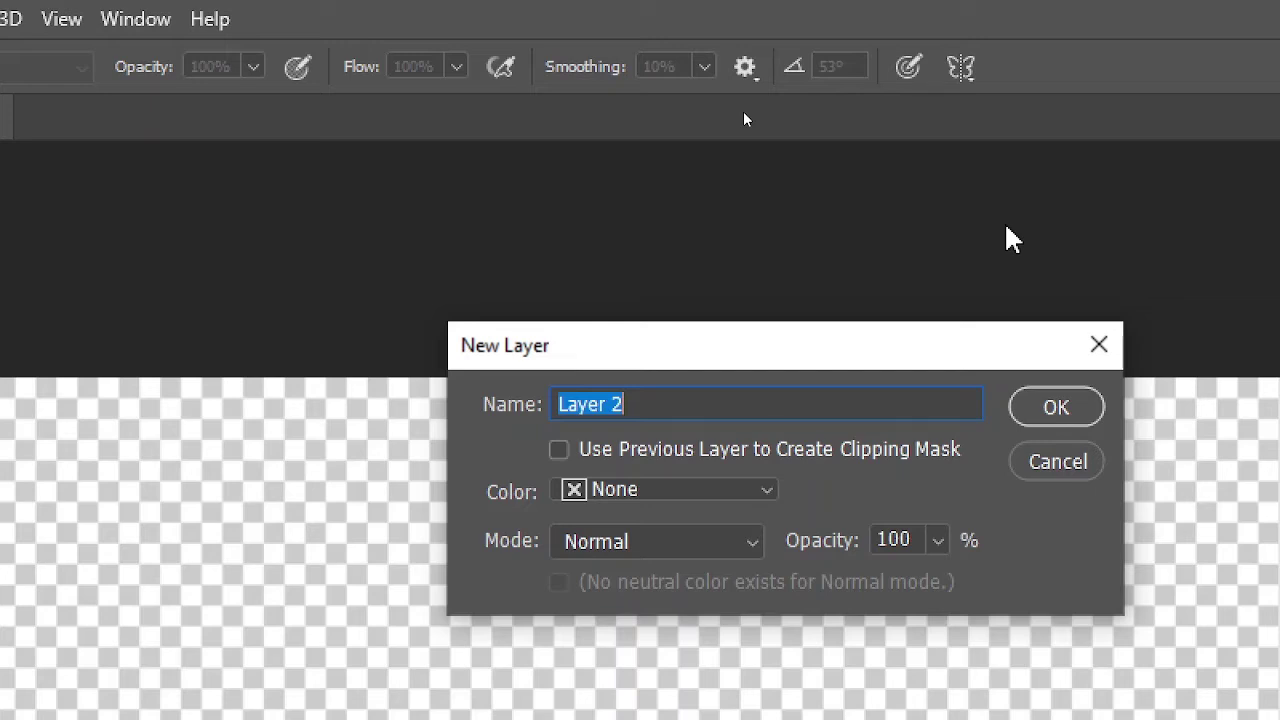
type("bouch")
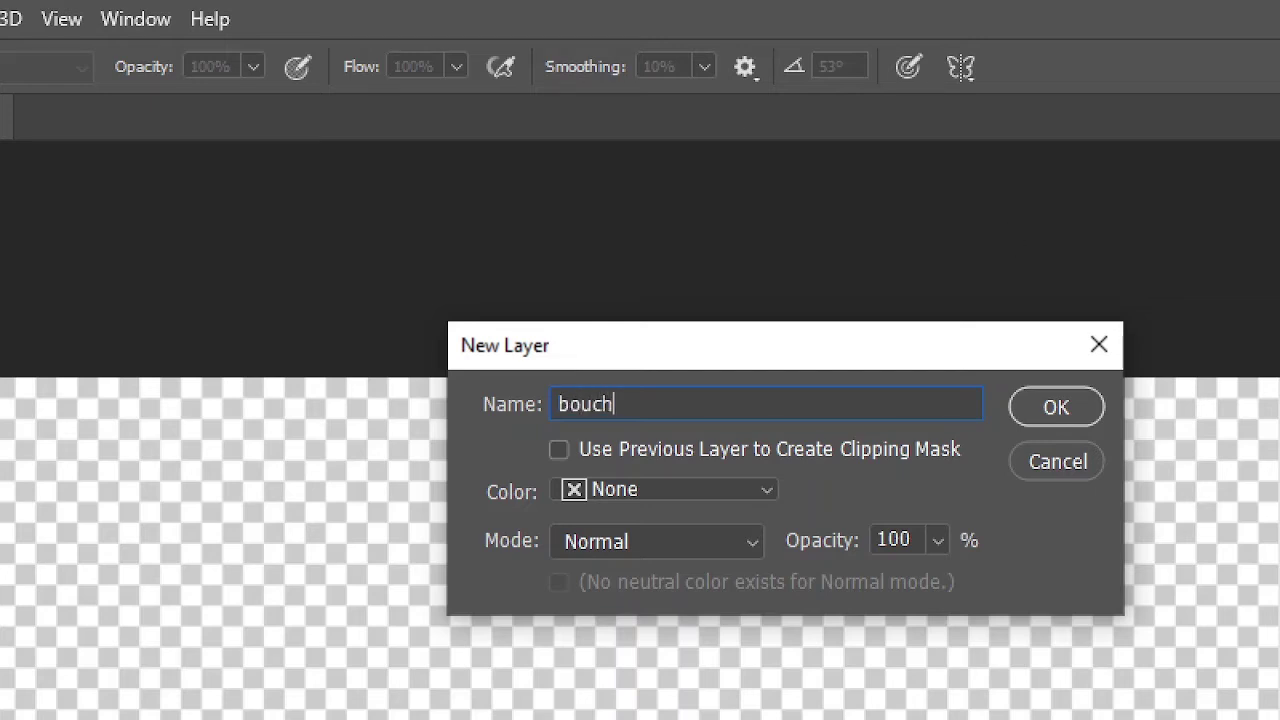
type("e")
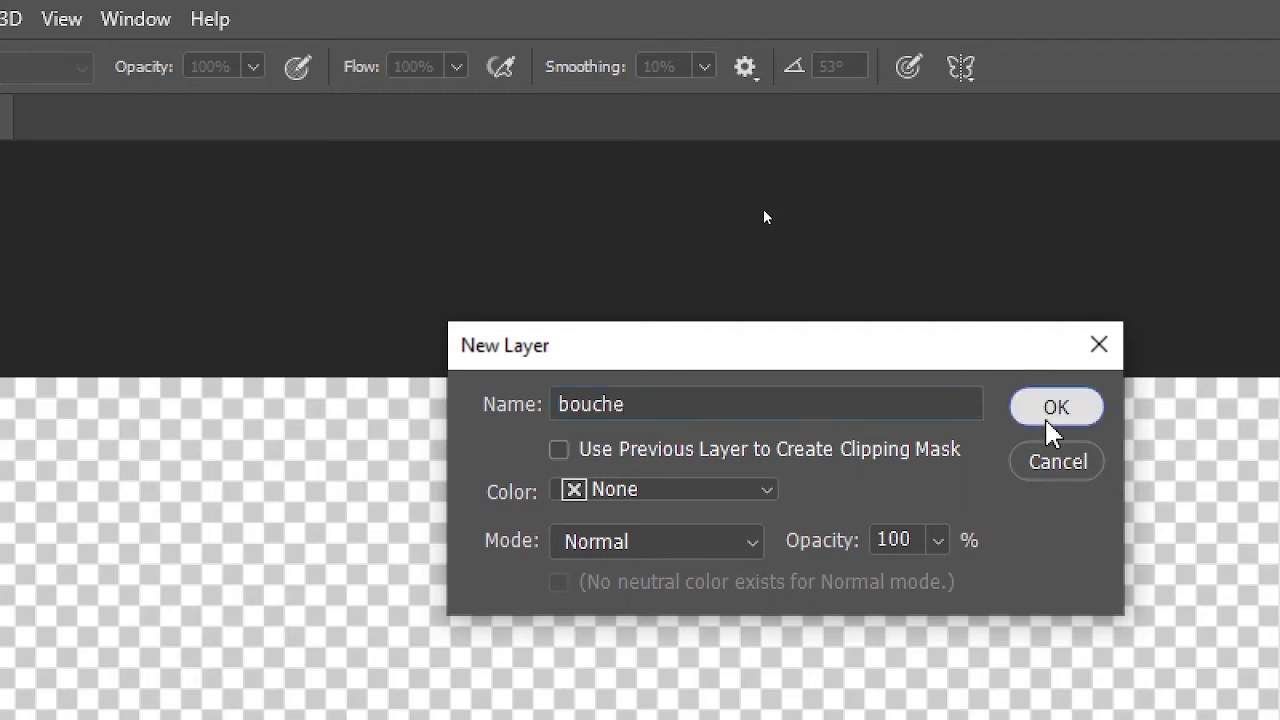
left_click(1046, 418)
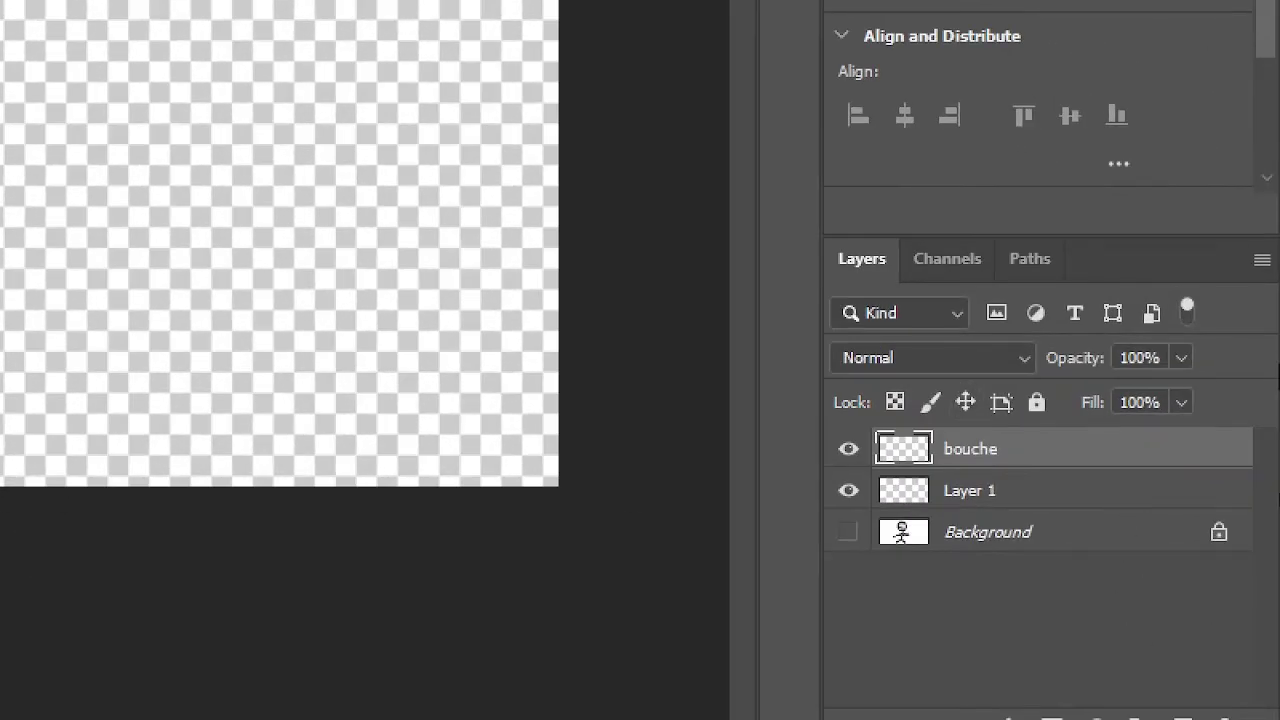
- Set the Layers panel thumbnails to the largest size in Panel Options
left_click(1265, 270)
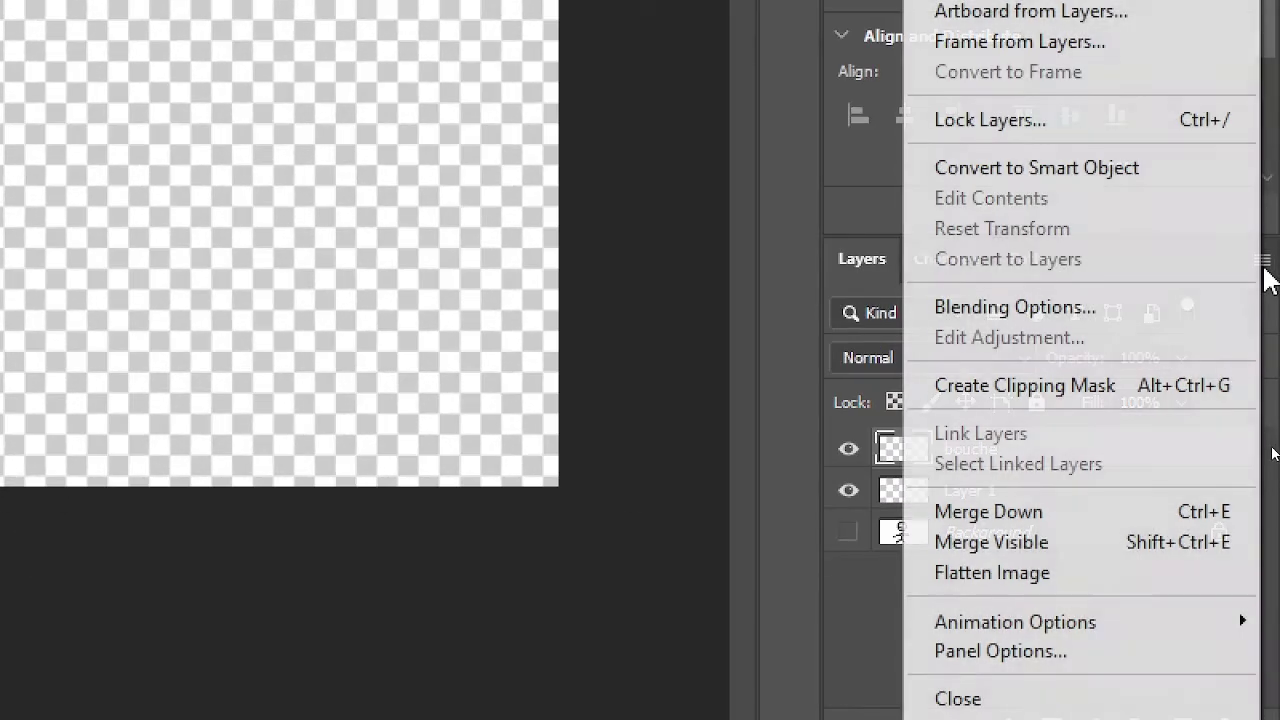
left_click(1265, 270)
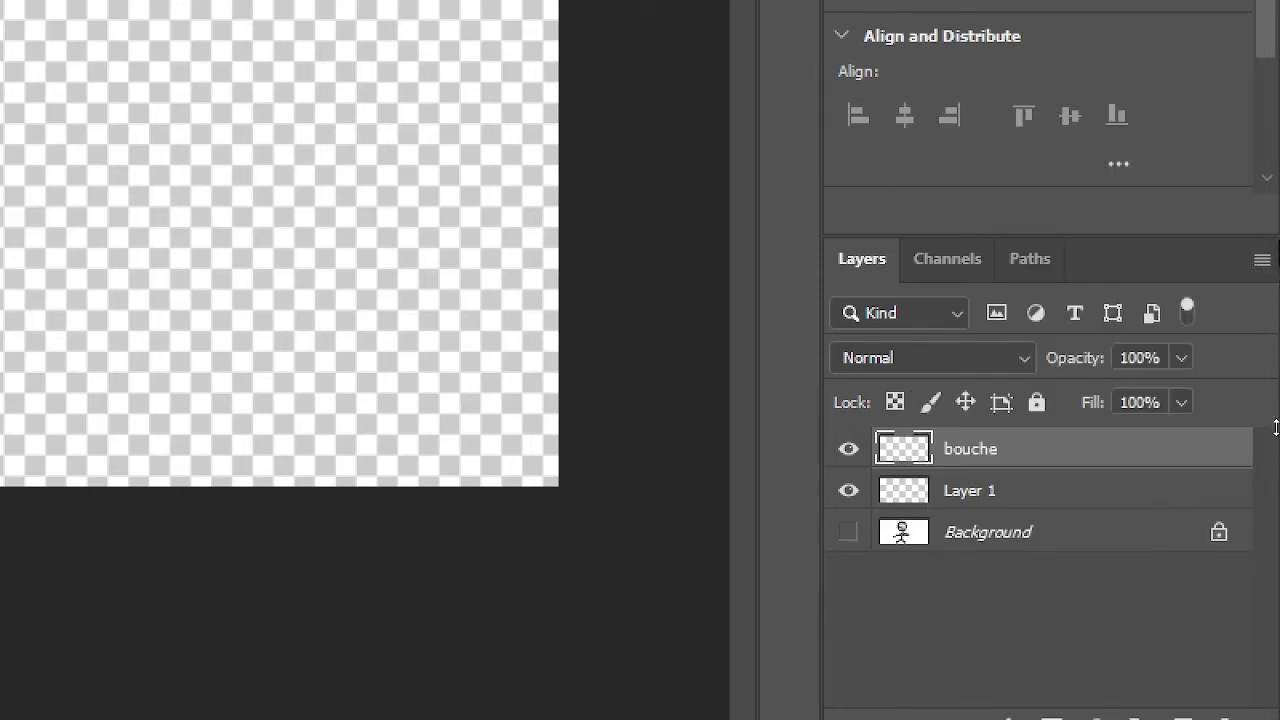
left_click(1265, 272)
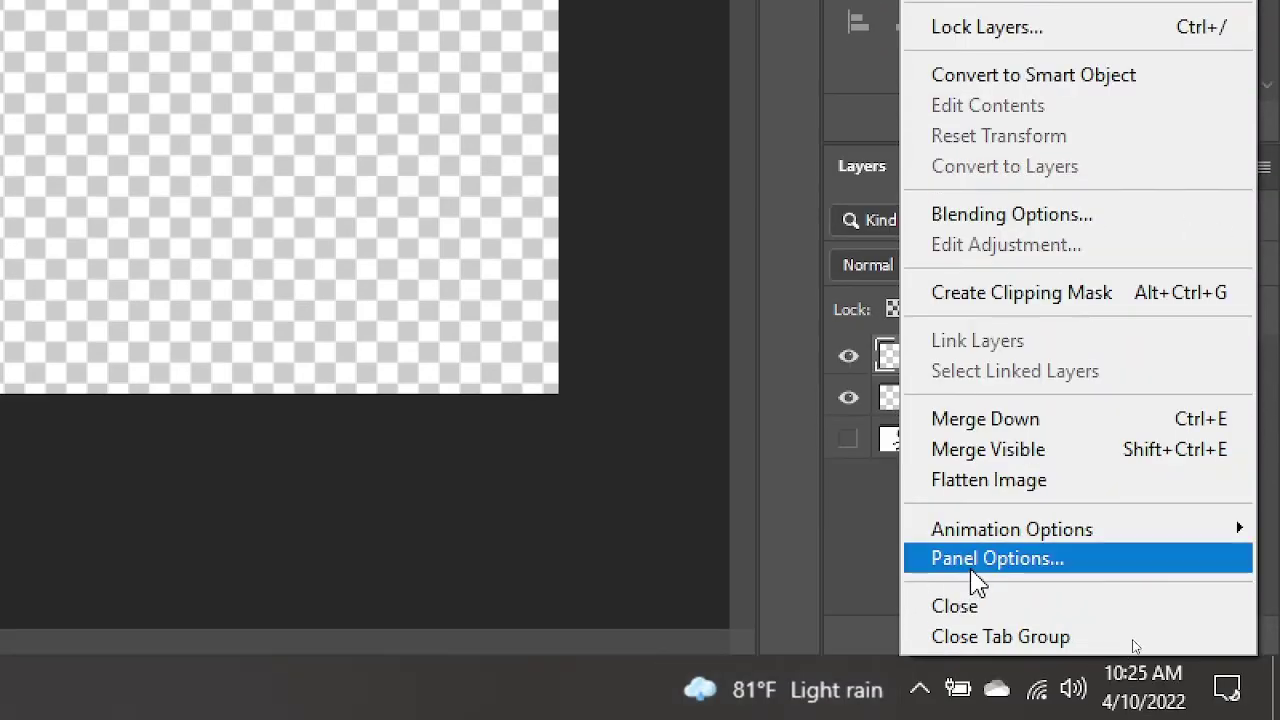
left_click(1013, 550)
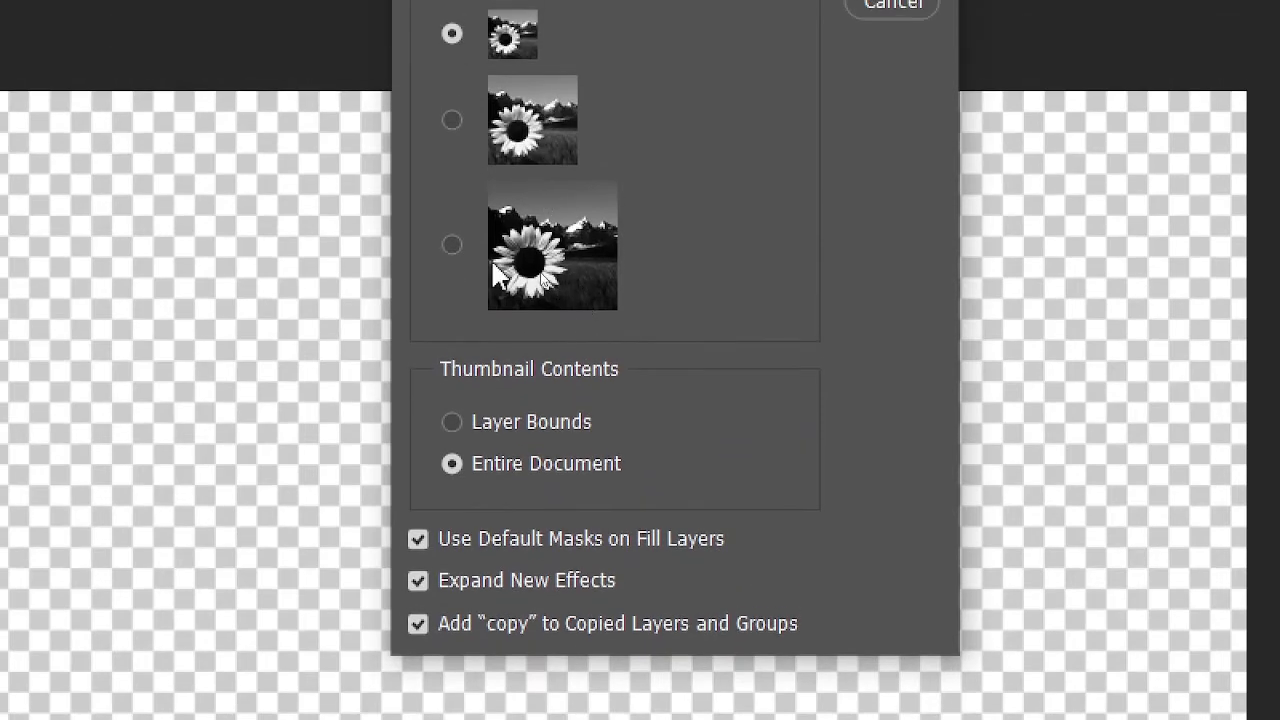
left_click(452, 244)
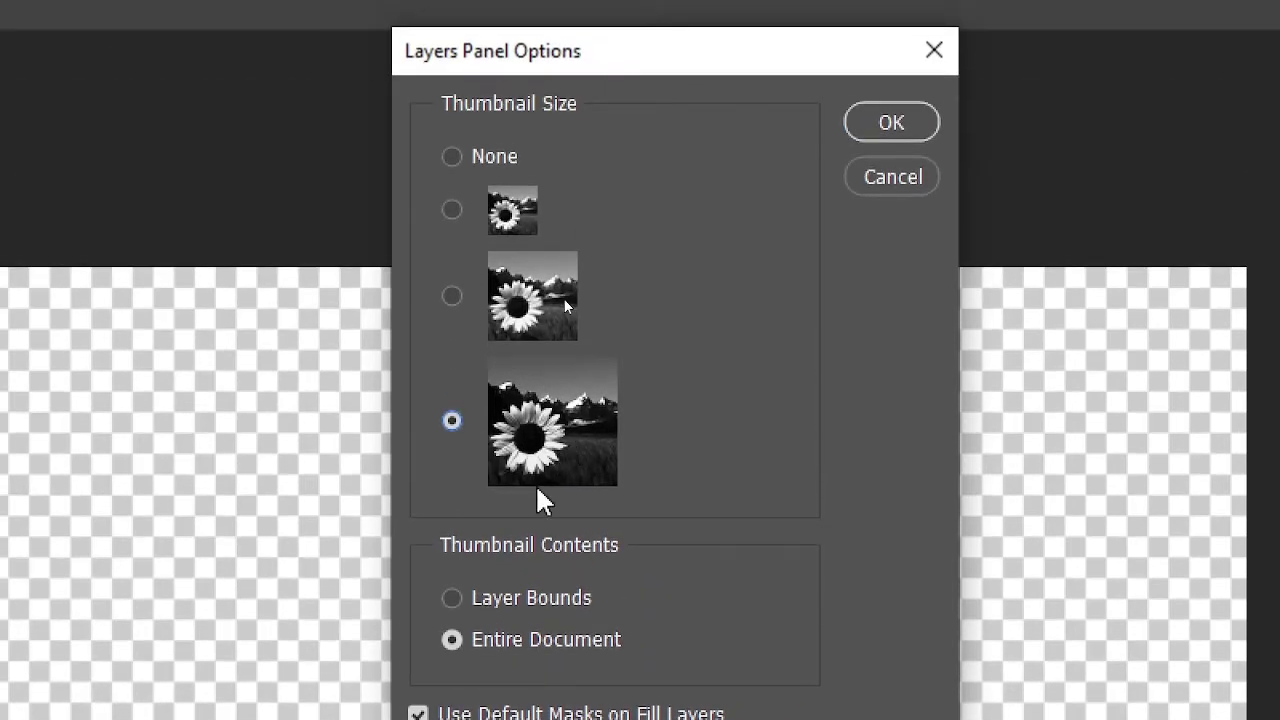
left_click(882, 120)
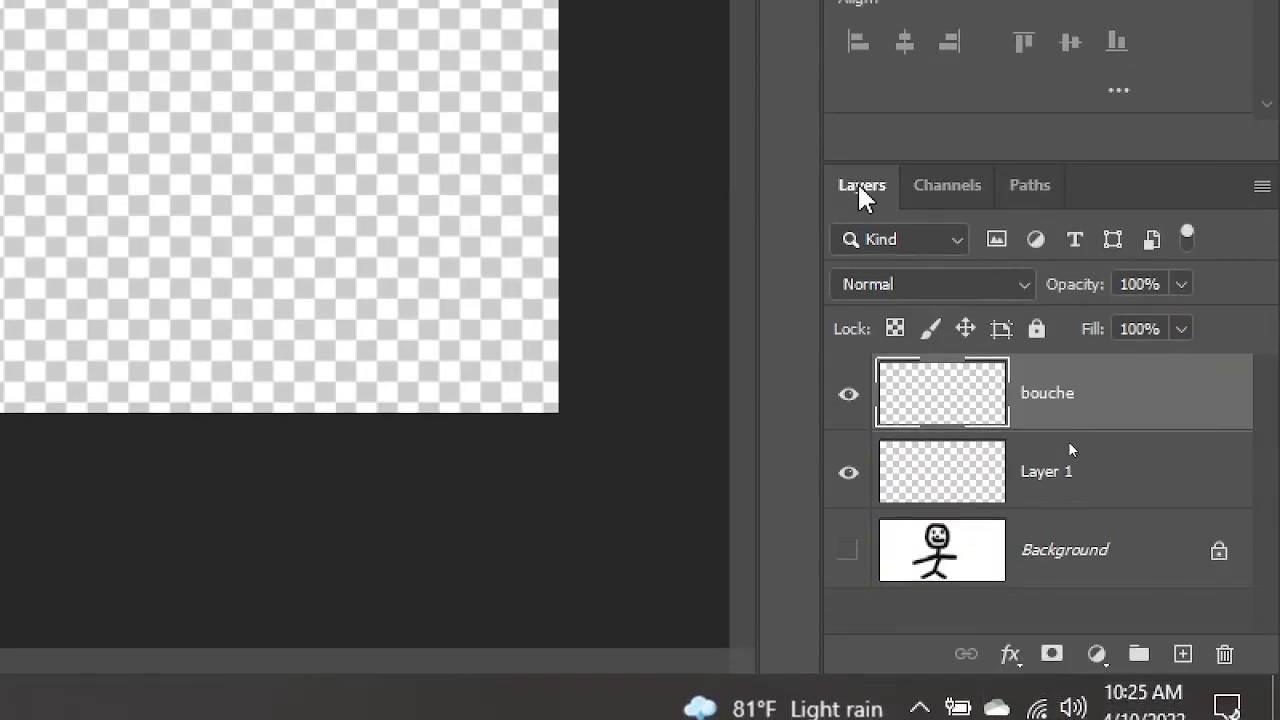
- Float the Layers panel, make it taller to show Background, and set brush flow to 40%
left_click_drag(829, 186, 343, 100)
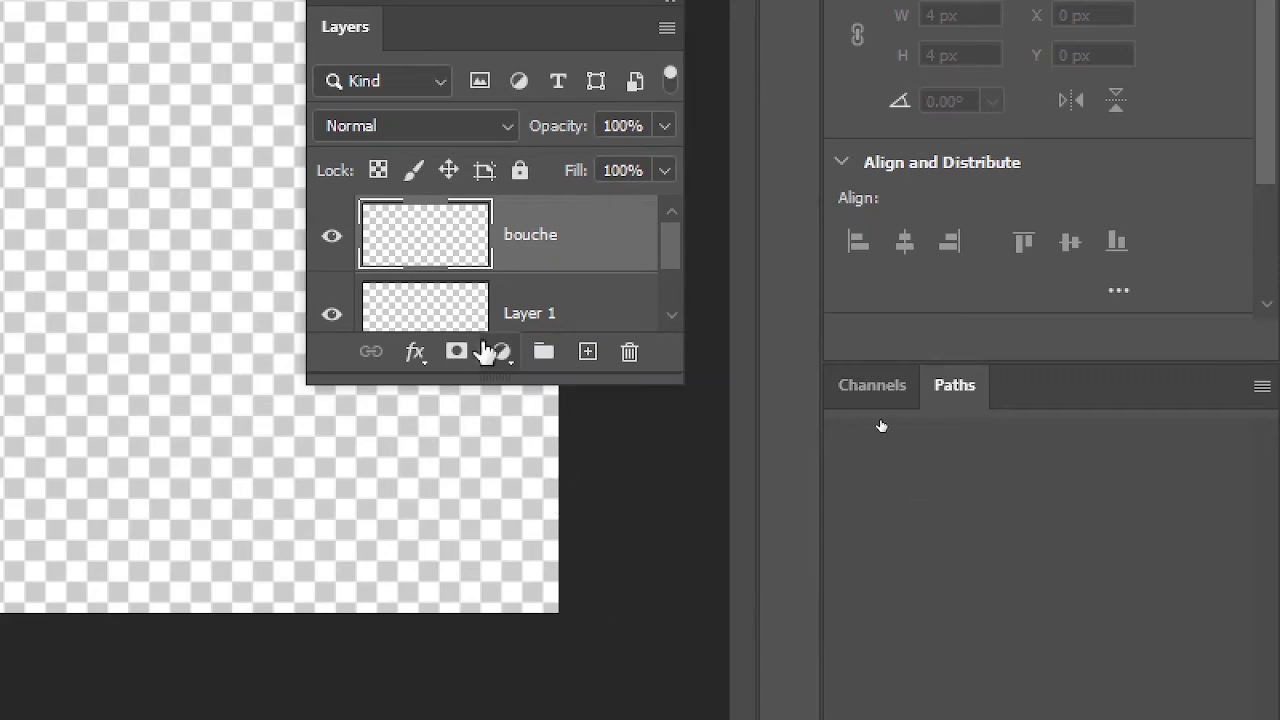
left_click_drag(493, 373, 490, 628)
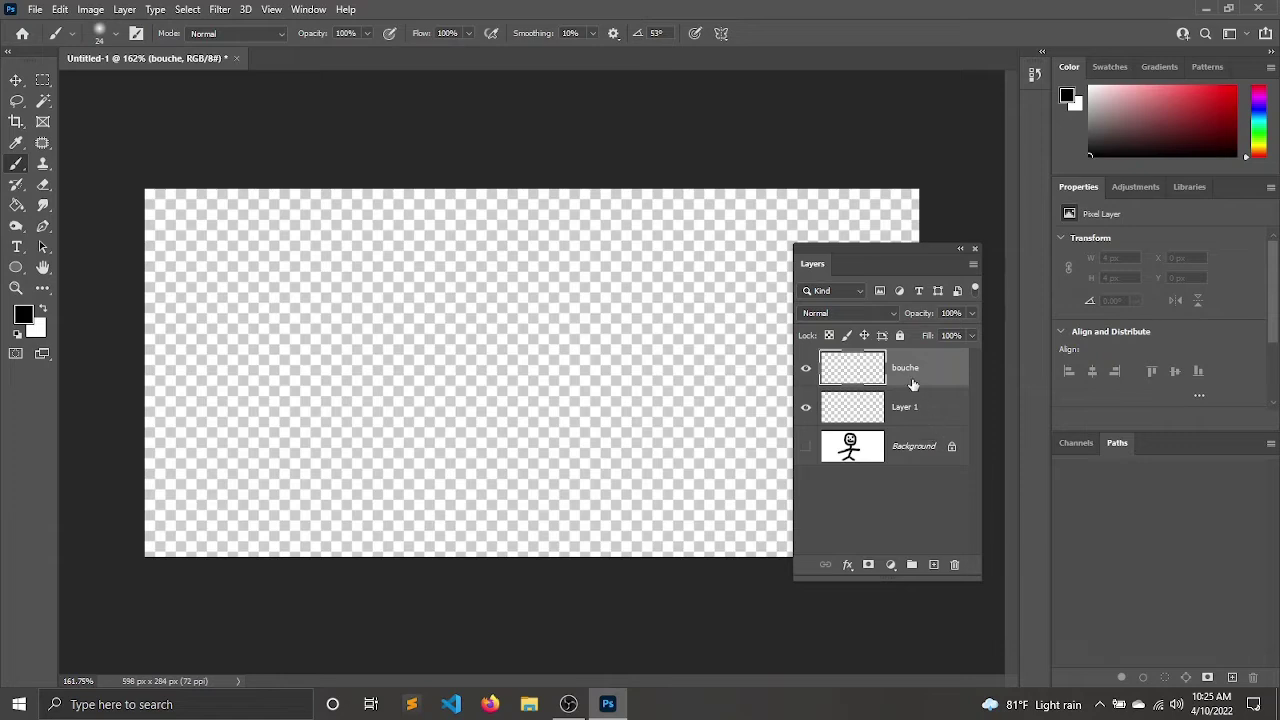
key("shift+4")
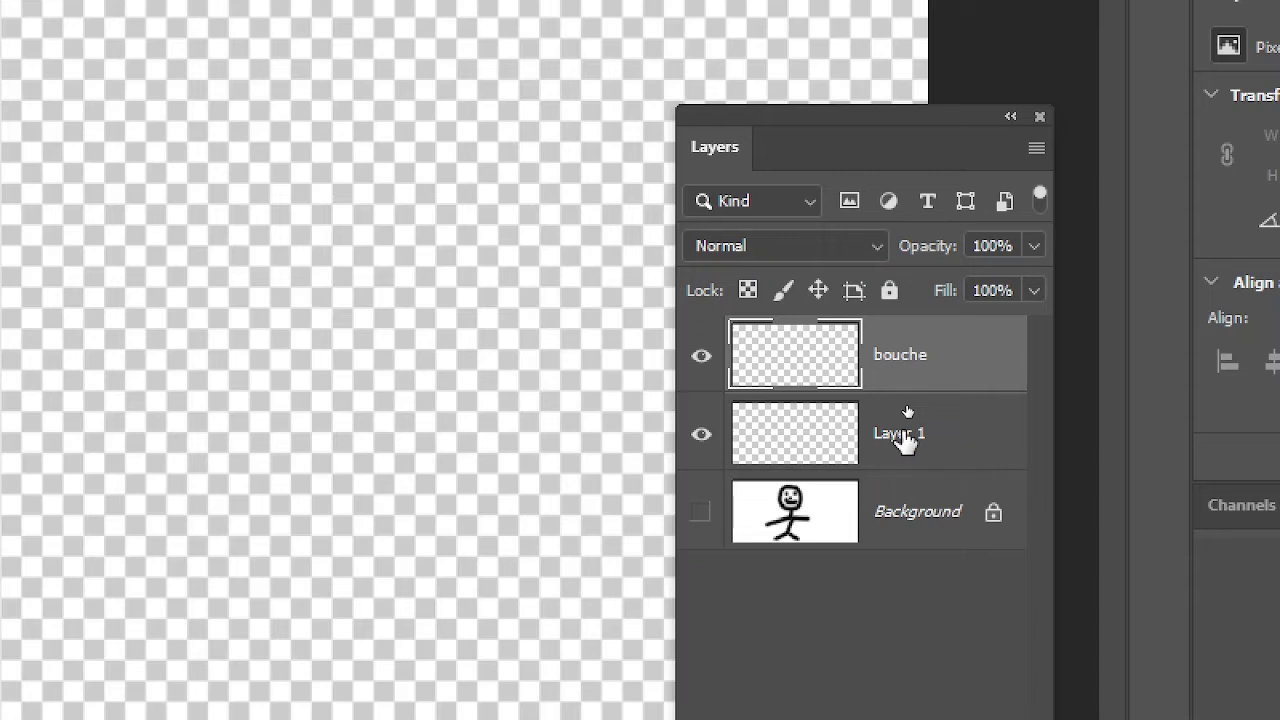
- Rename Layer 1 to 'je', then add a new layer above it named 'tete'
double_click(903, 436)
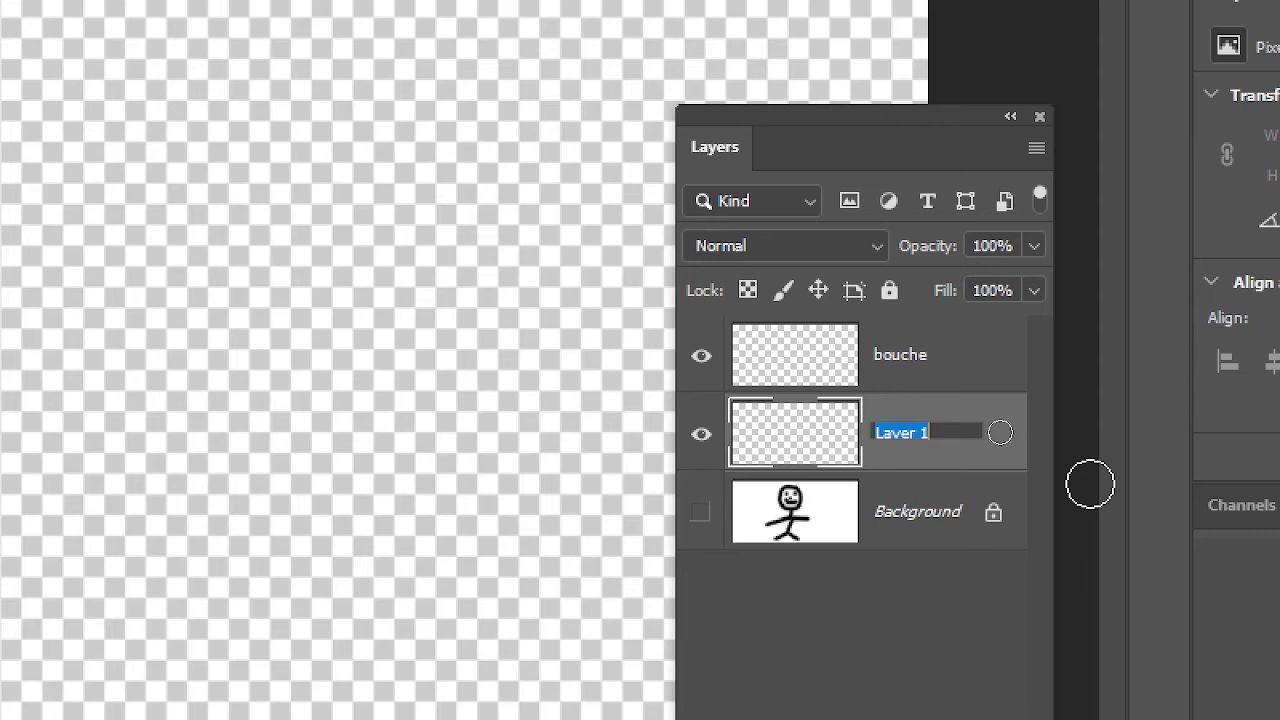
type("je")
key("Return")
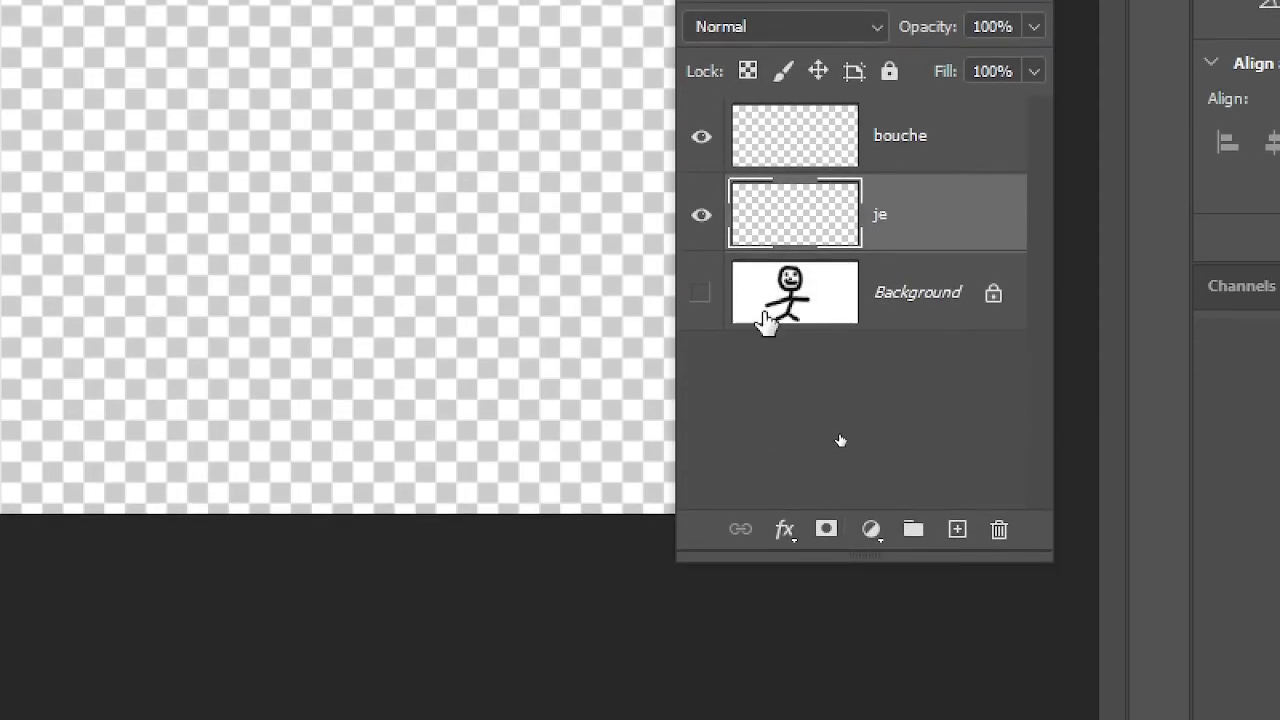
left_click(958, 532)
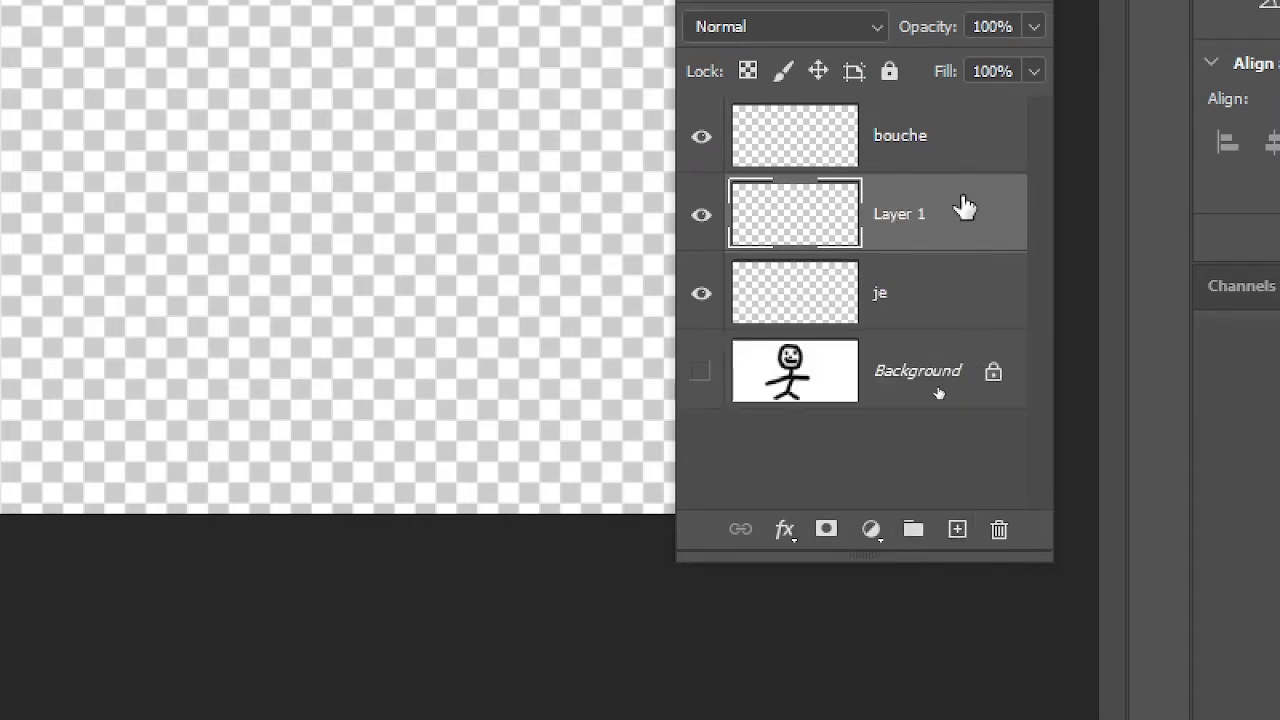
double_click(903, 214)
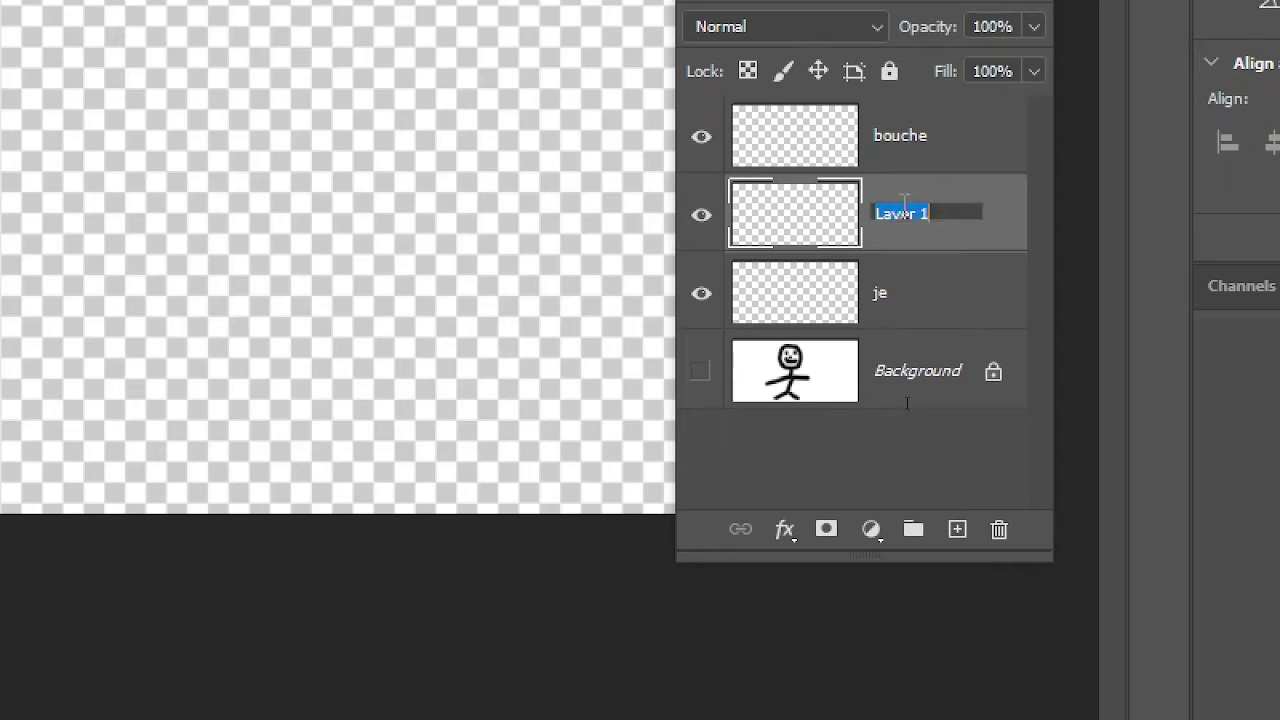
type("t")
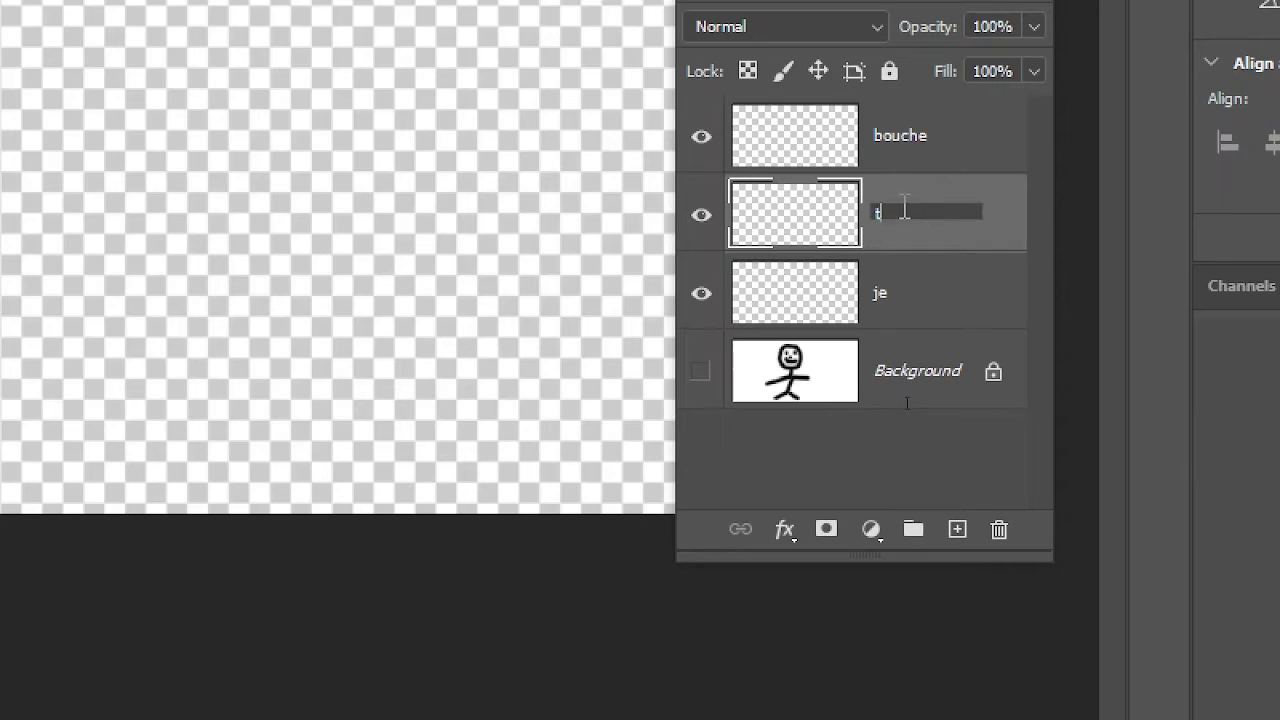
type("et")
type("e")
key("Return")
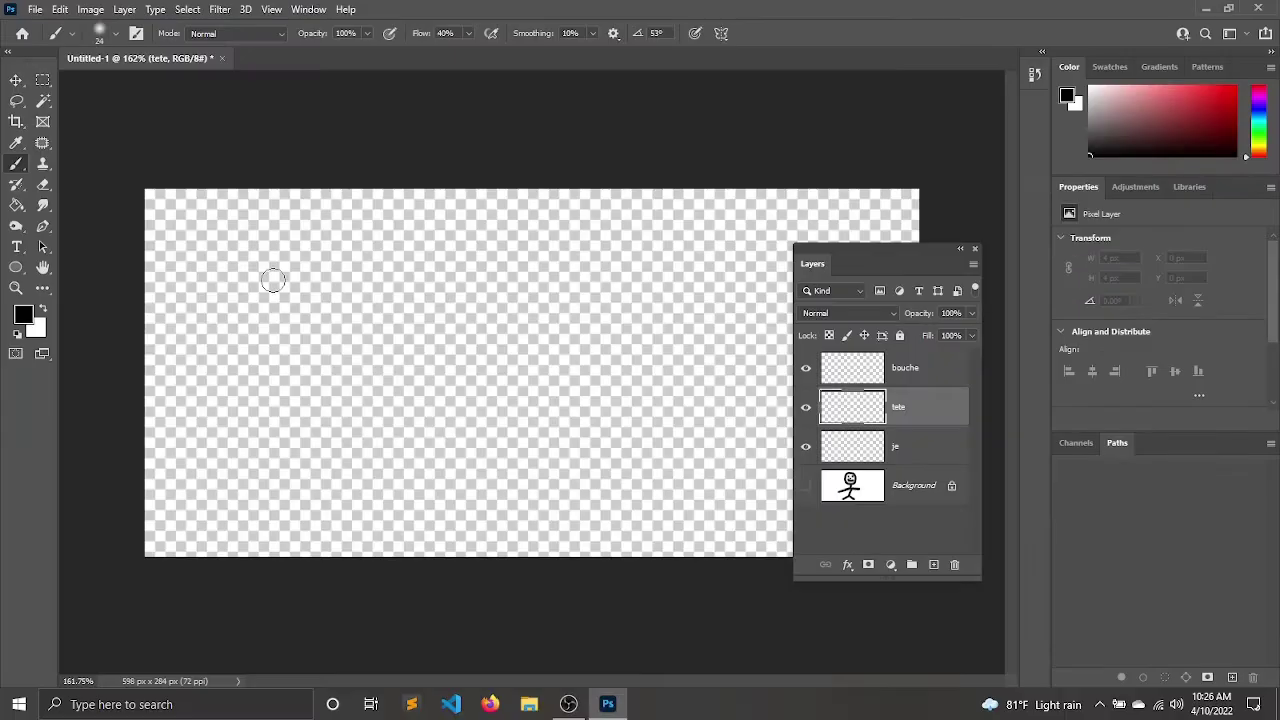
- Undo the trial stroke on tete and set the brush to 38 px at 100% hardness
mouse_move(486, 224)
left_mouse_down()
mouse_move(434, 229)
mouse_move(409, 274)
mouse_move(414, 320)
mouse_move(582, 346)
mouse_move(567, 234)
mouse_move(455, 224)
left_mouse_up()
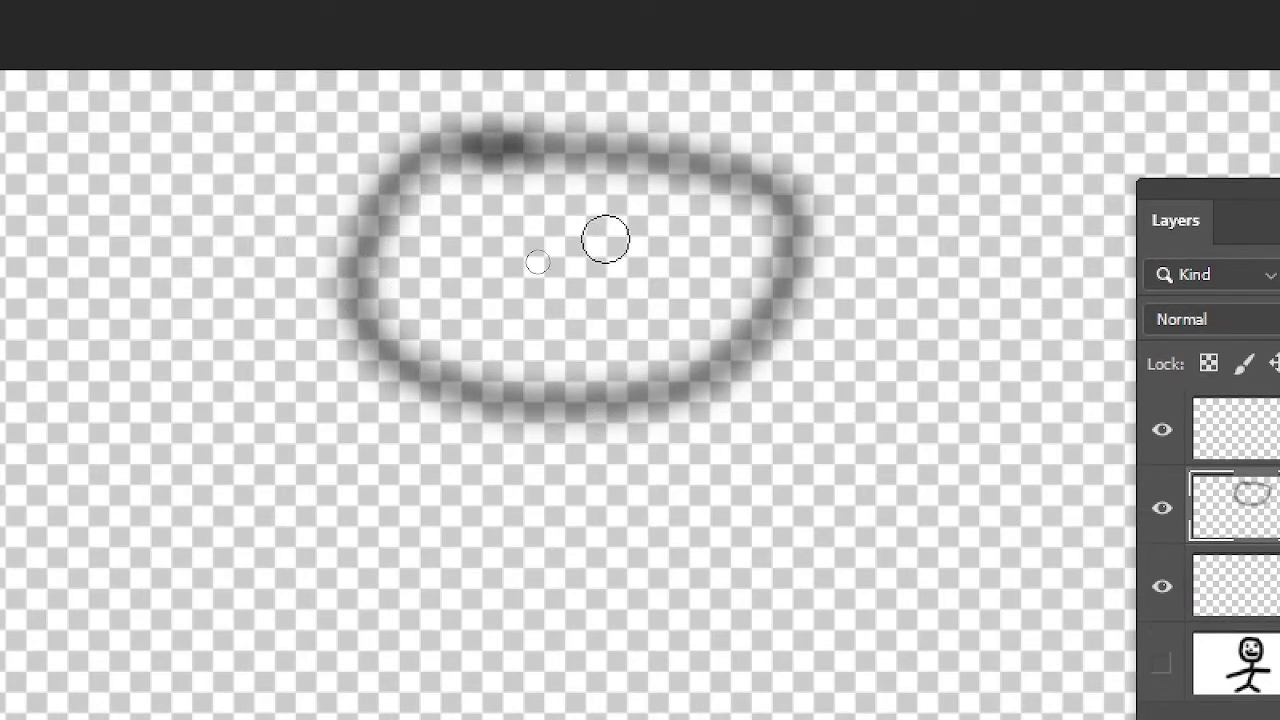
key("ctrl+z")
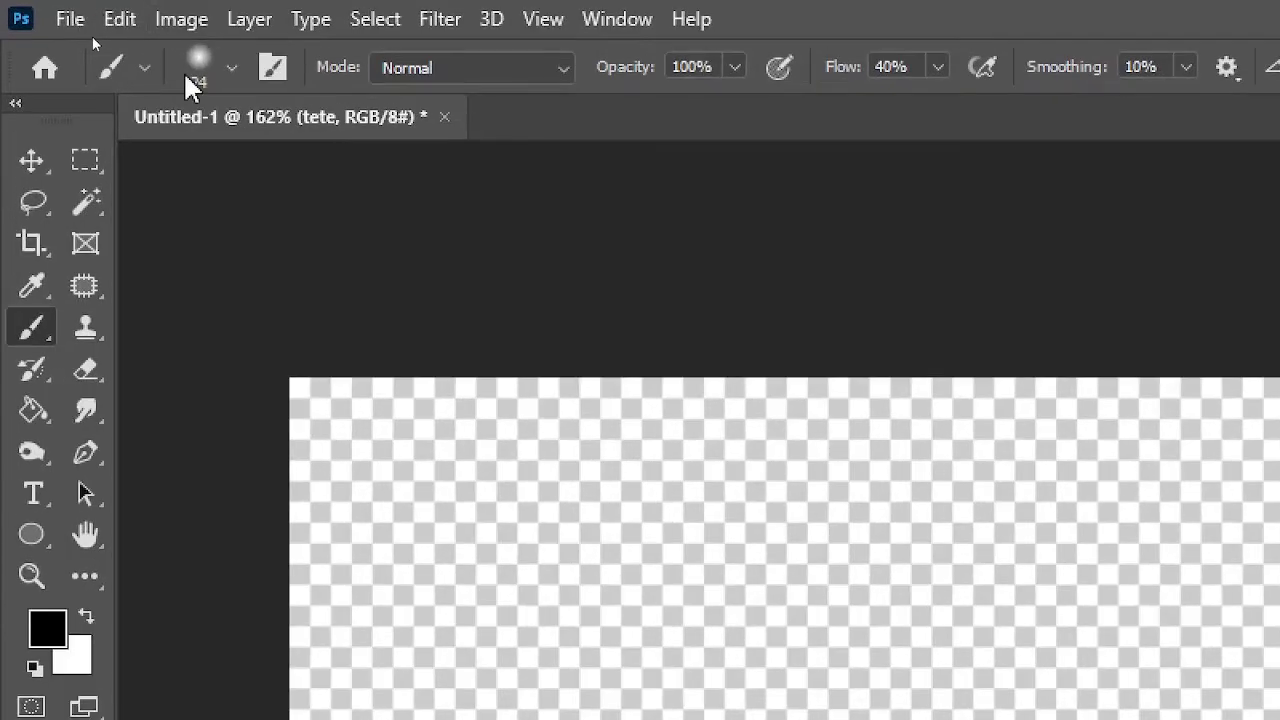
left_click(188, 80)
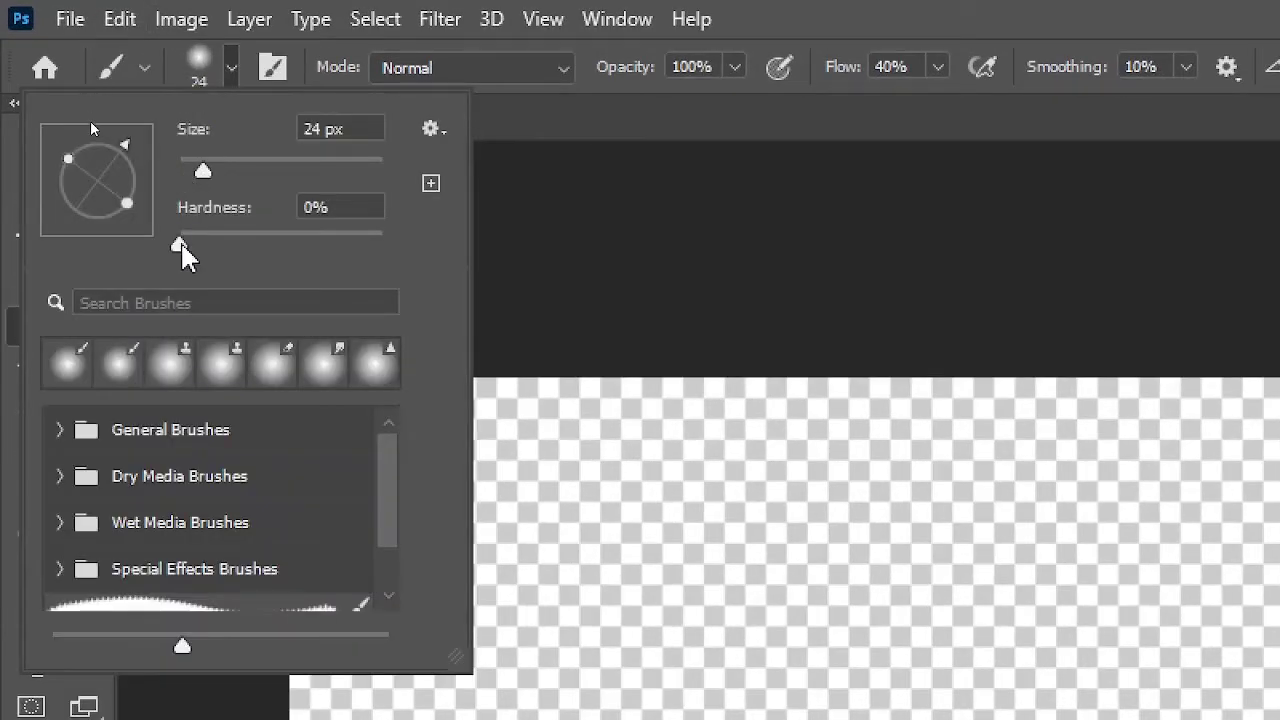
left_click_drag(203, 171, 237, 171)
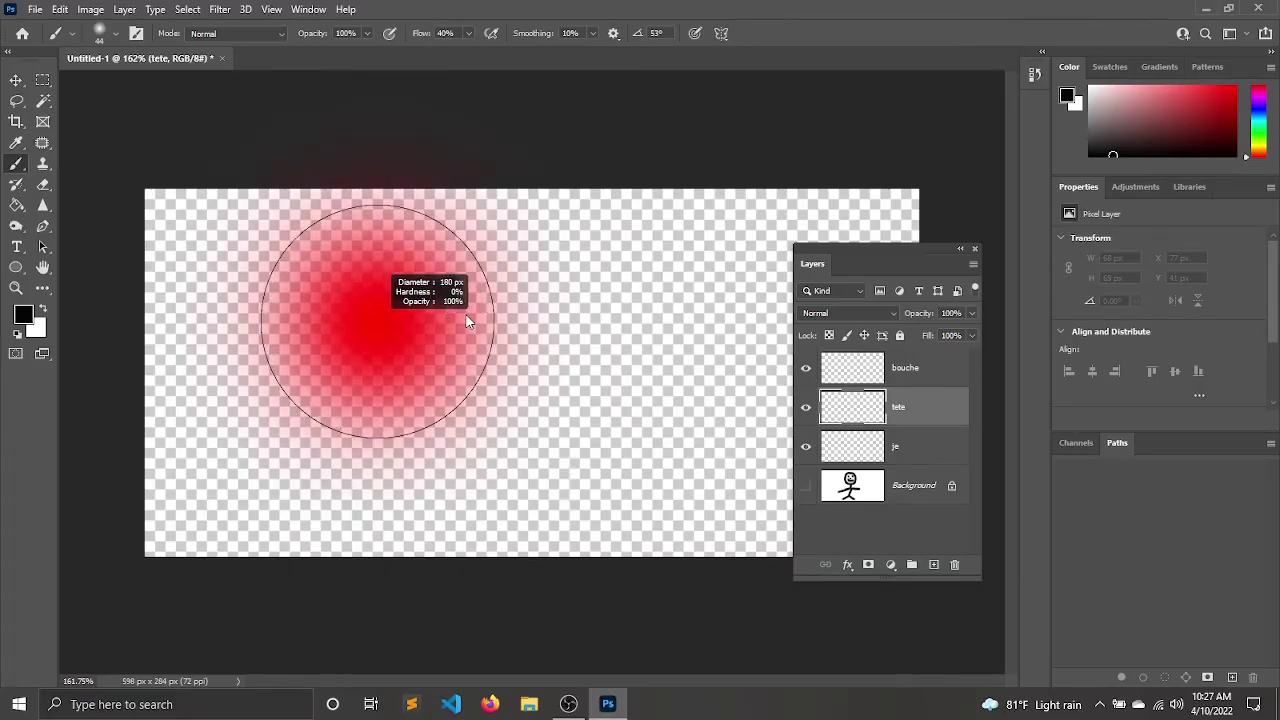
mouse_move(465, 313)
left_mouse_down()
mouse_move(365, 308)
mouse_move(480, 317)
mouse_move(426, 314)
mouse_move(382, 200)
left_mouse_up()
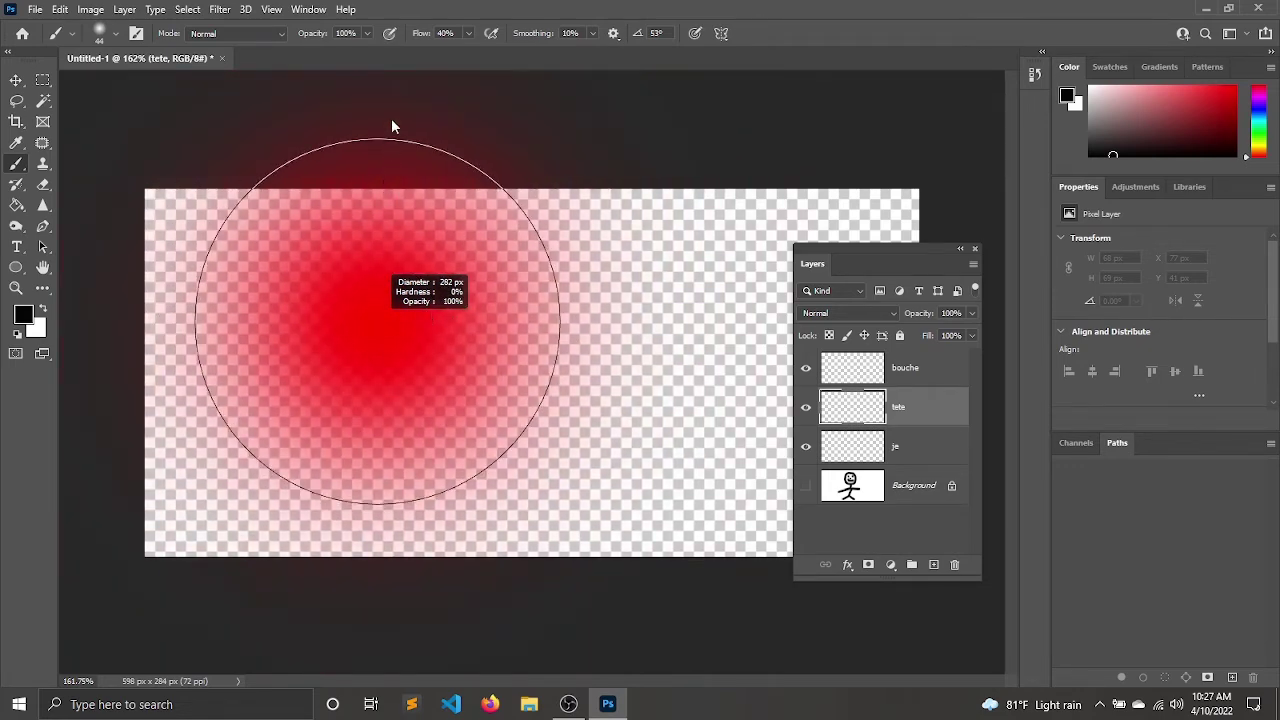
mouse_move(391, 122)
left_mouse_down()
mouse_move(381, 562)
mouse_move(362, 142)
mouse_move(322, 435)
left_mouse_up()
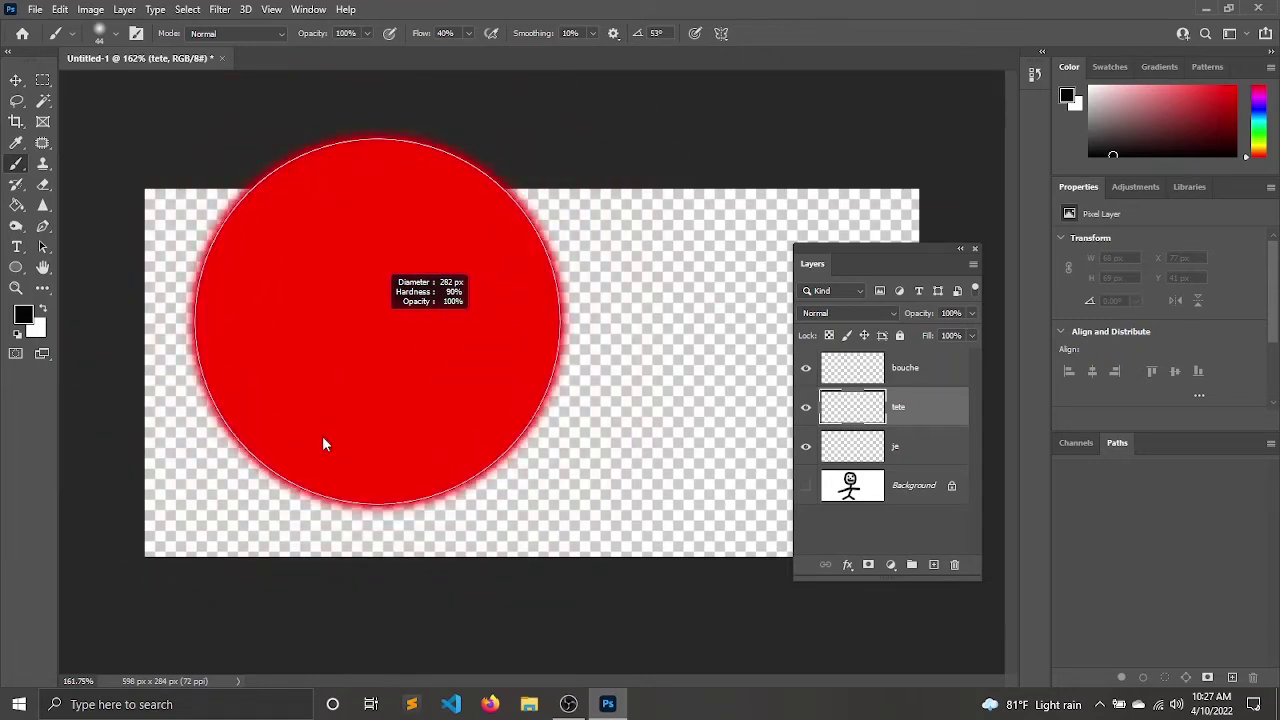
mouse_move(323, 437)
left_mouse_down()
mouse_move(333, 391)
mouse_move(306, 391)
mouse_move(560, 390)
mouse_move(207, 396)
mouse_move(383, 380)
mouse_move(241, 392)
mouse_move(284, 81)
mouse_move(294, 476)
mouse_move(292, 489)
mouse_move(228, 482)
left_mouse_up()
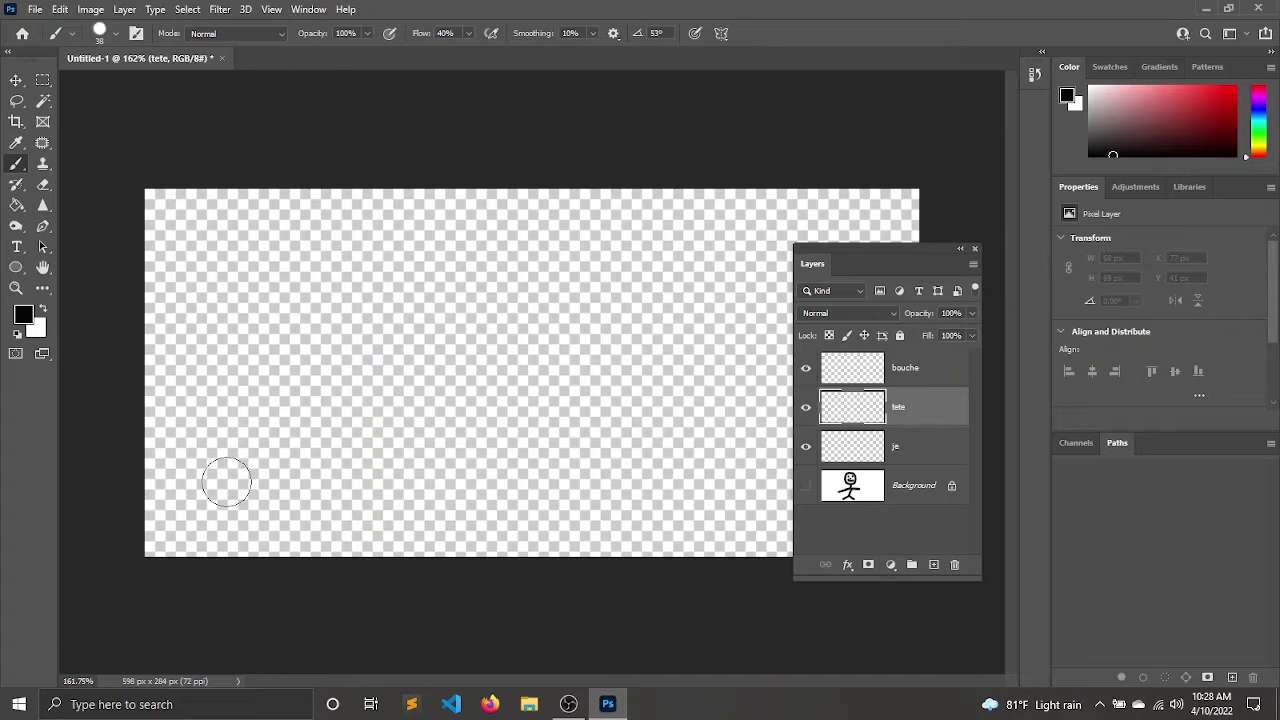
- Paint the grey head circle on the tete layer, redoing the first stroke
mouse_move(388, 240)
left_mouse_down()
mouse_move(331, 263)
mouse_move(366, 346)
mouse_move(469, 323)
mouse_move(456, 237)
mouse_move(441, 254)
mouse_move(437, 240)
left_mouse_up()
key("ctrl+z")
scroll(437, 240, "up", 2)
scroll(431, 247, "up", 1)
scroll(431, 247, "up", 1)
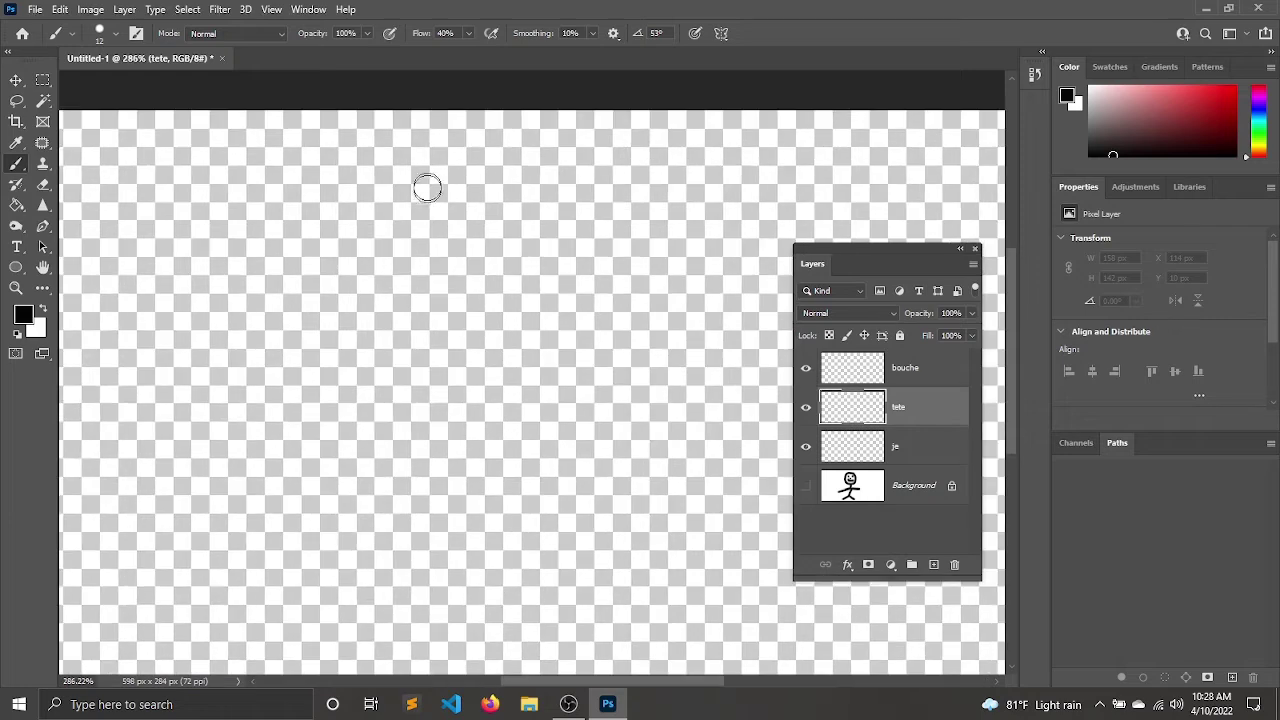
mouse_move(425, 148)
left_mouse_down()
mouse_move(229, 160)
mouse_move(225, 290)
mouse_move(346, 417)
mouse_move(517, 323)
mouse_move(449, 129)
mouse_move(352, 115)
left_mouse_up()
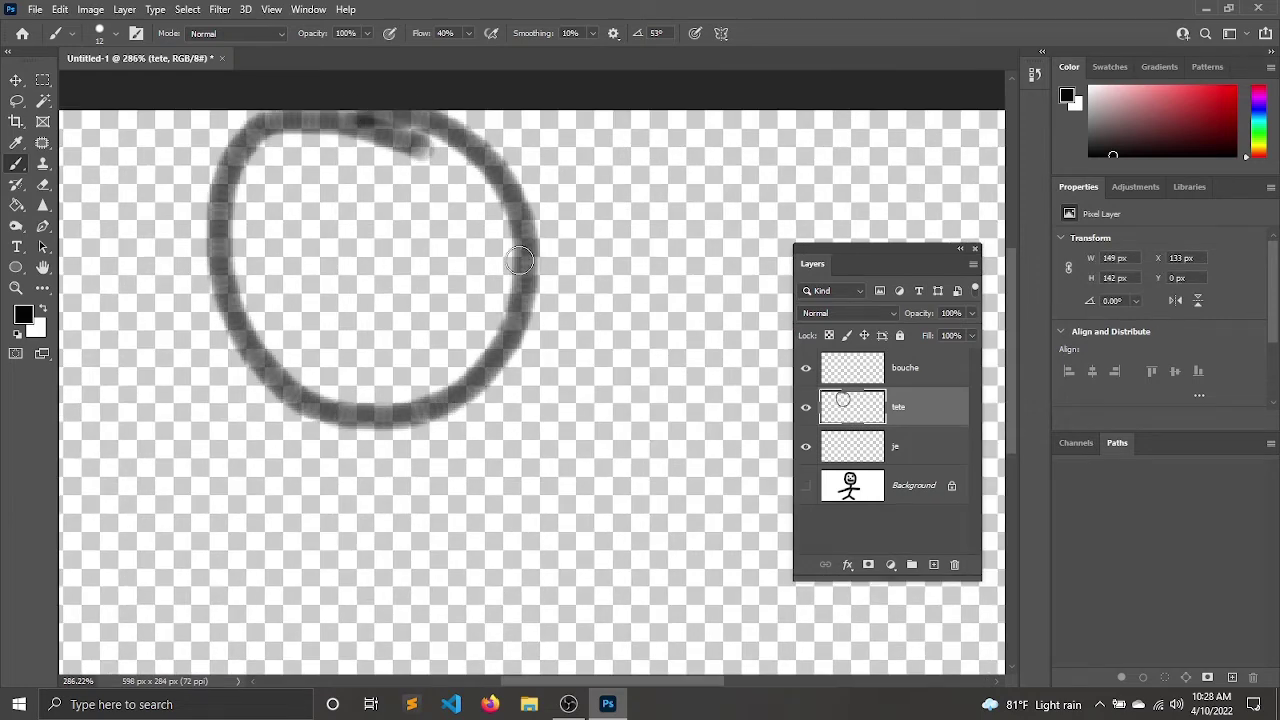
- Paint a smiling mouth on bouche, then two eyes and a nose on je
left_click(940, 376)
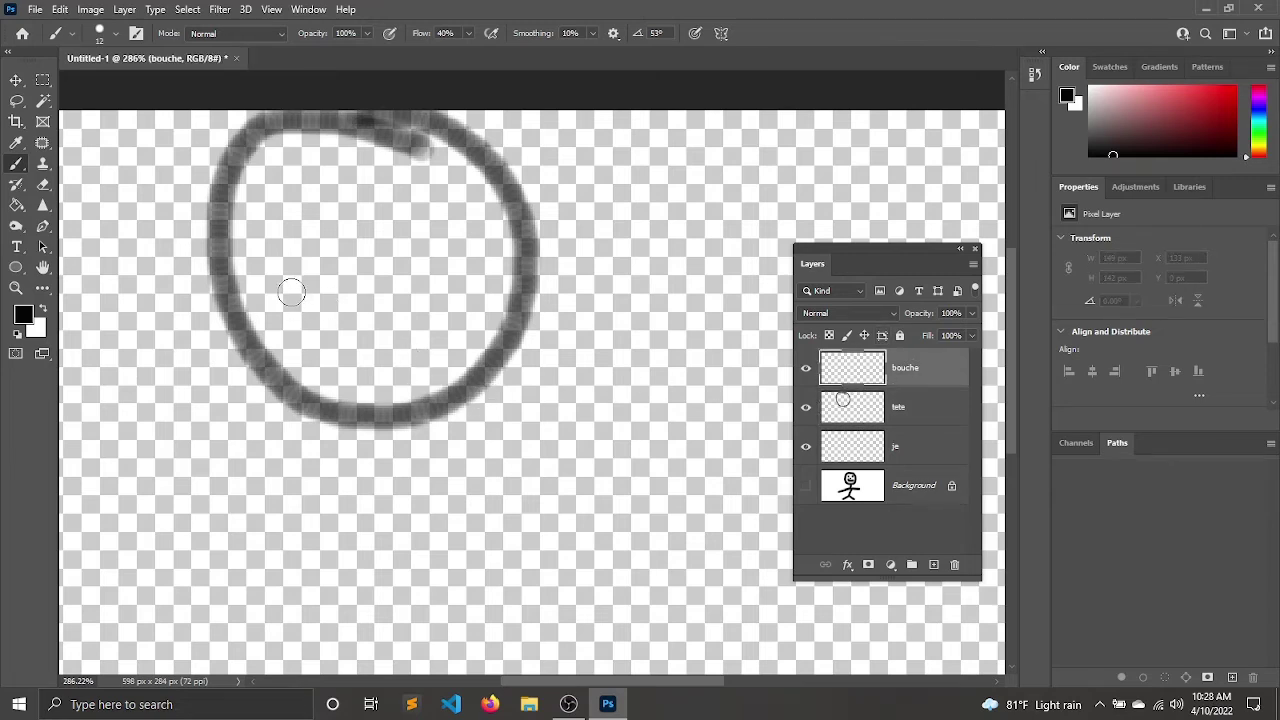
mouse_move(290, 288)
left_mouse_down()
mouse_move(309, 334)
mouse_move(437, 337)
mouse_move(490, 305)
left_mouse_up()
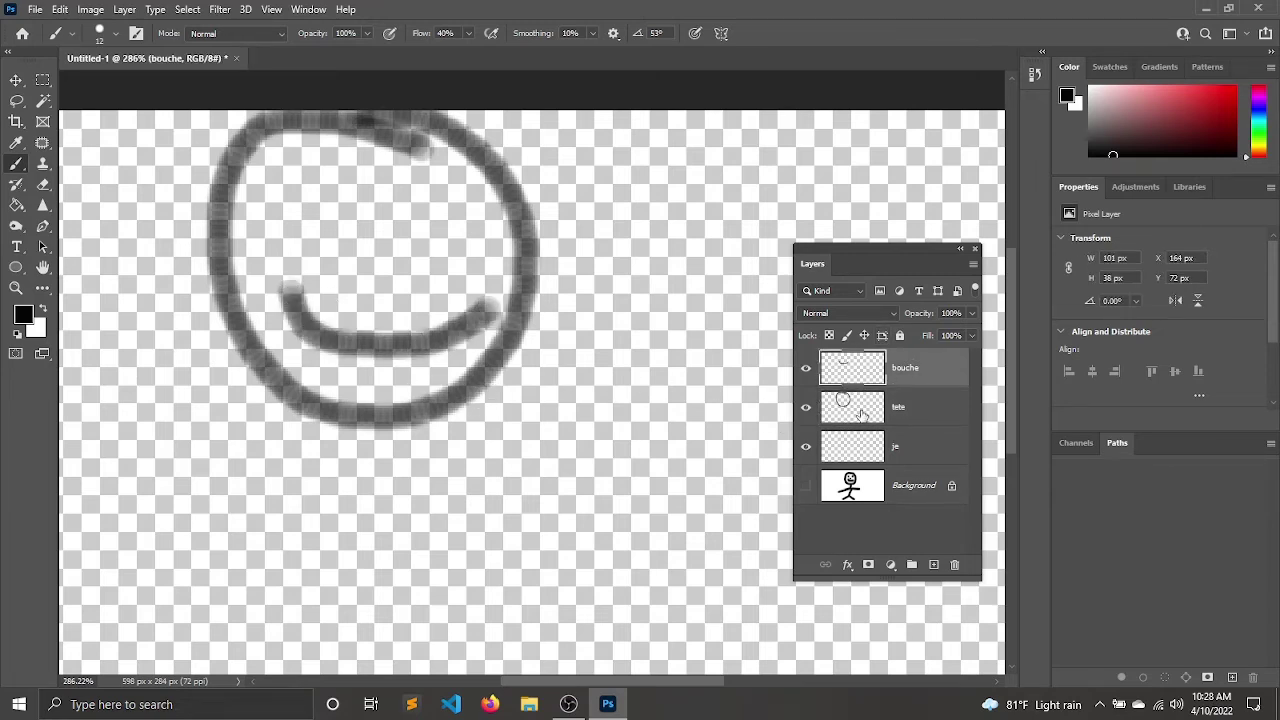
left_click(926, 448)
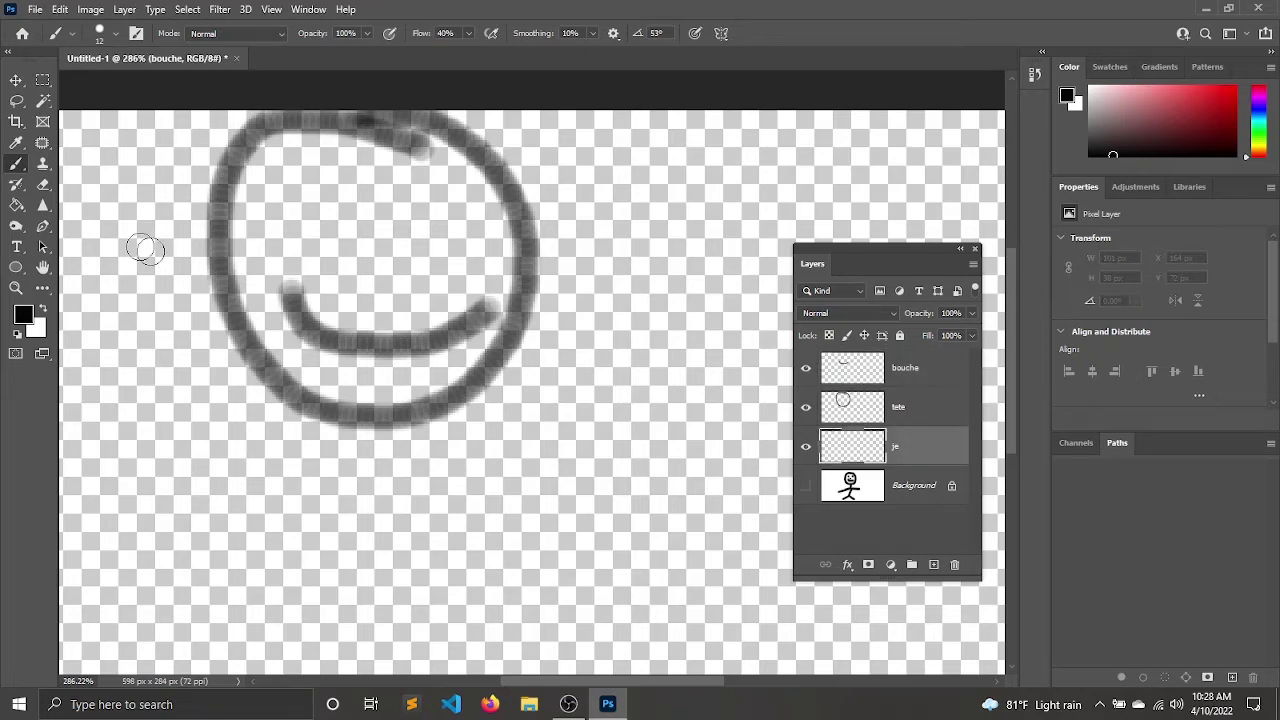
left_click(285, 190)
left_click(439, 190)
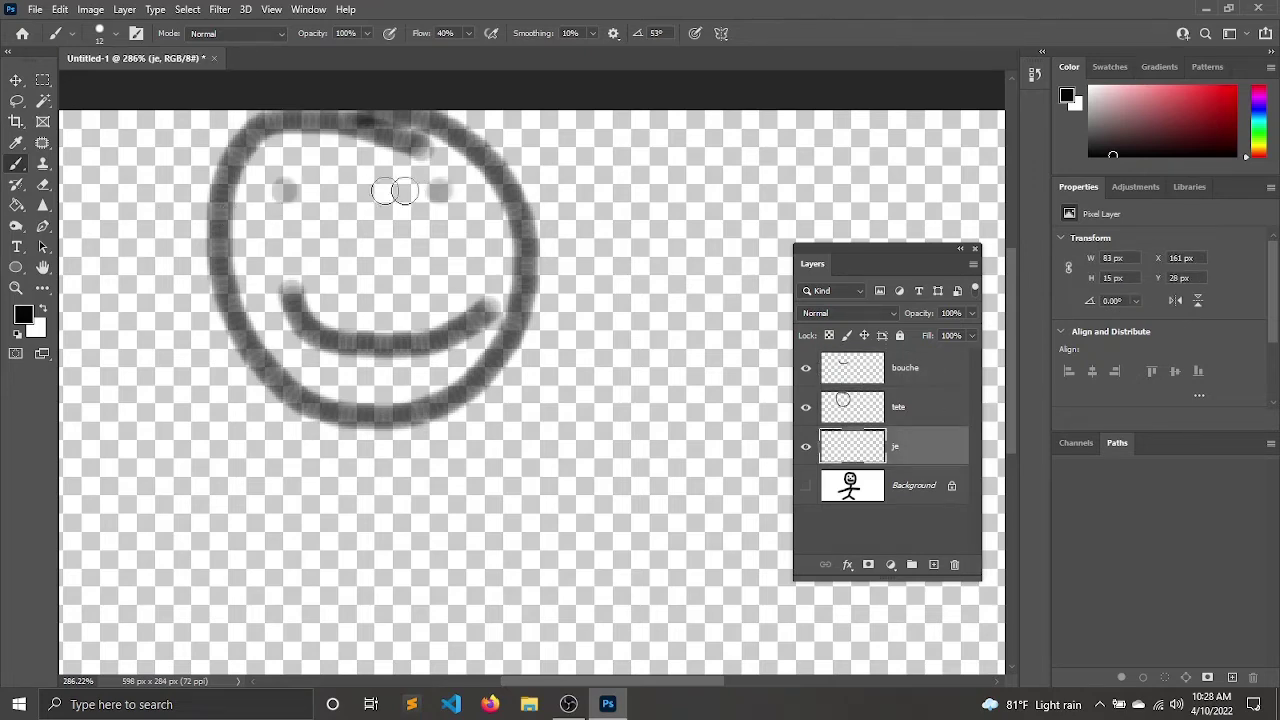
left_click(388, 271)
- Darken the eyes and nose on je, then add a new layer above je
scroll(331, 295, "down", 1)
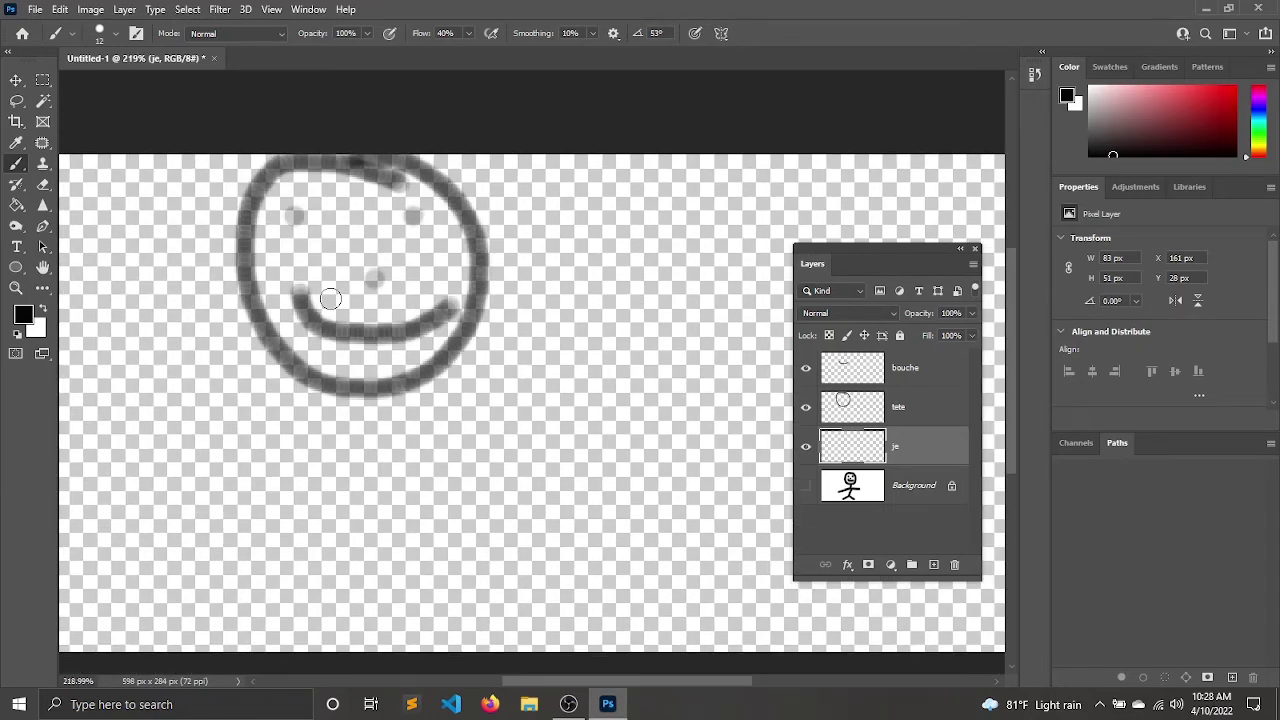
scroll(360, 255, "down", 1)
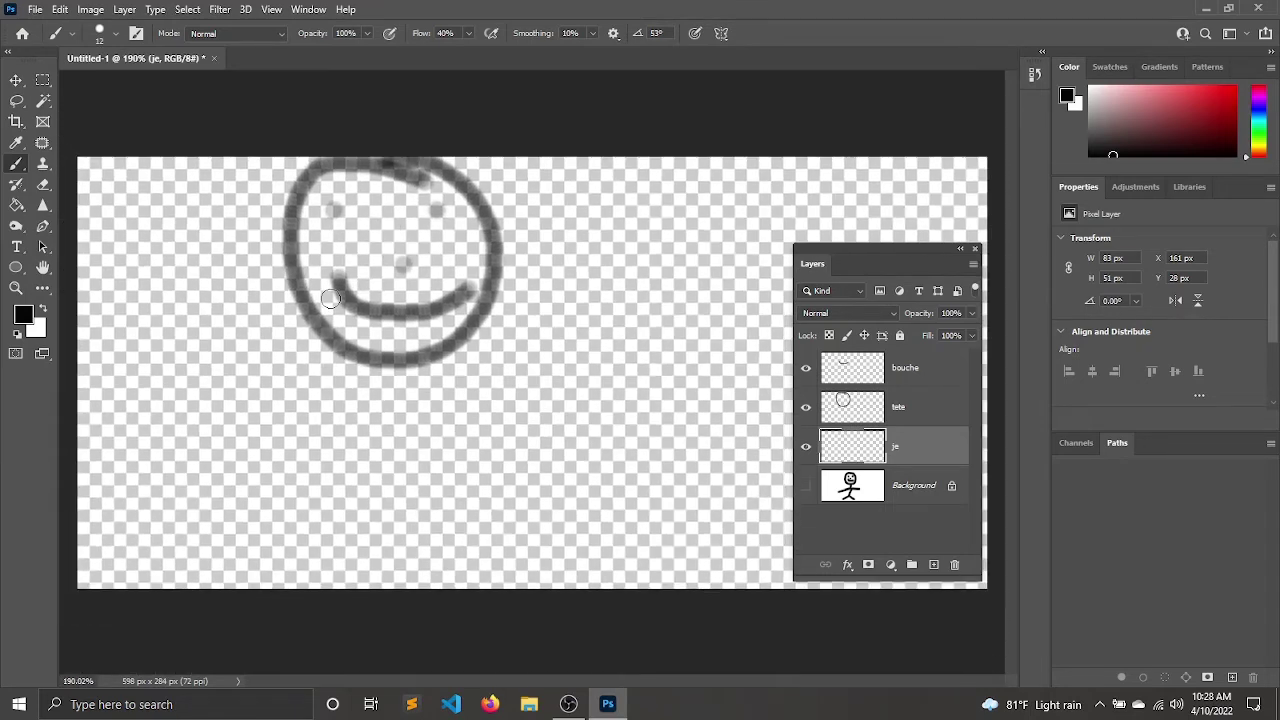
left_click(344, 212)
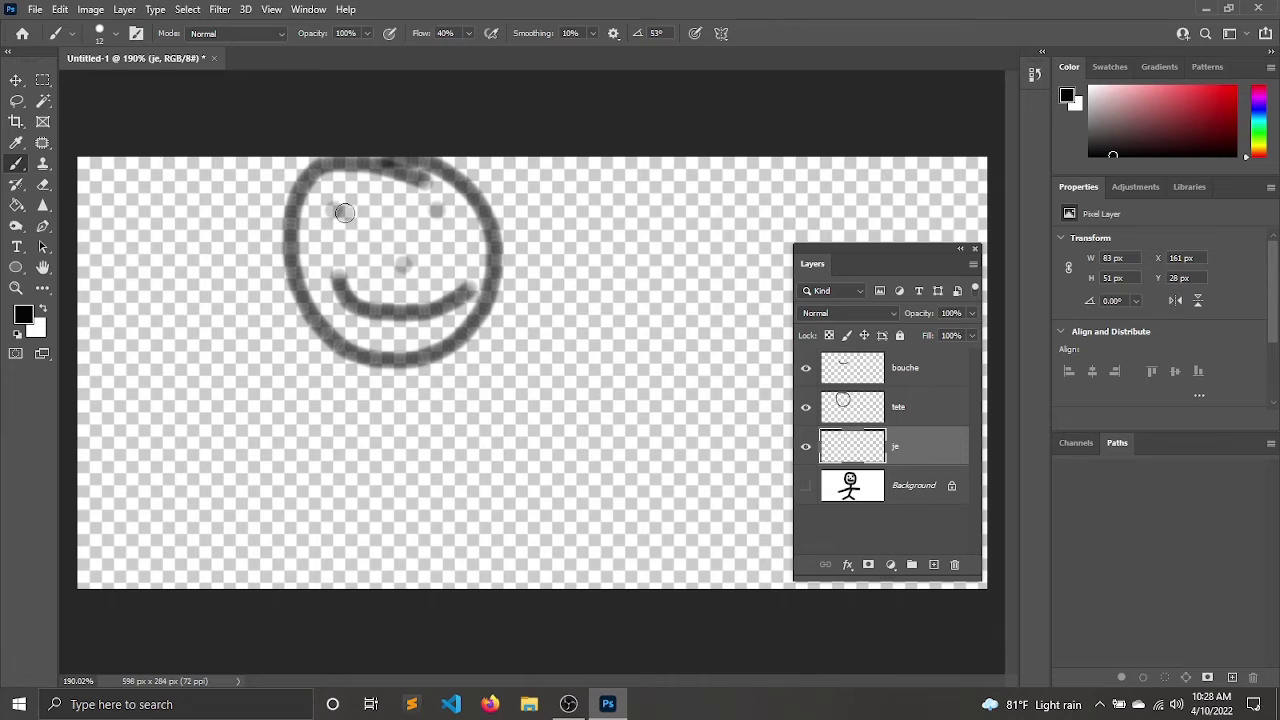
left_click(447, 211)
left_click(400, 272)
left_click_drag(336, 284, 472, 290)
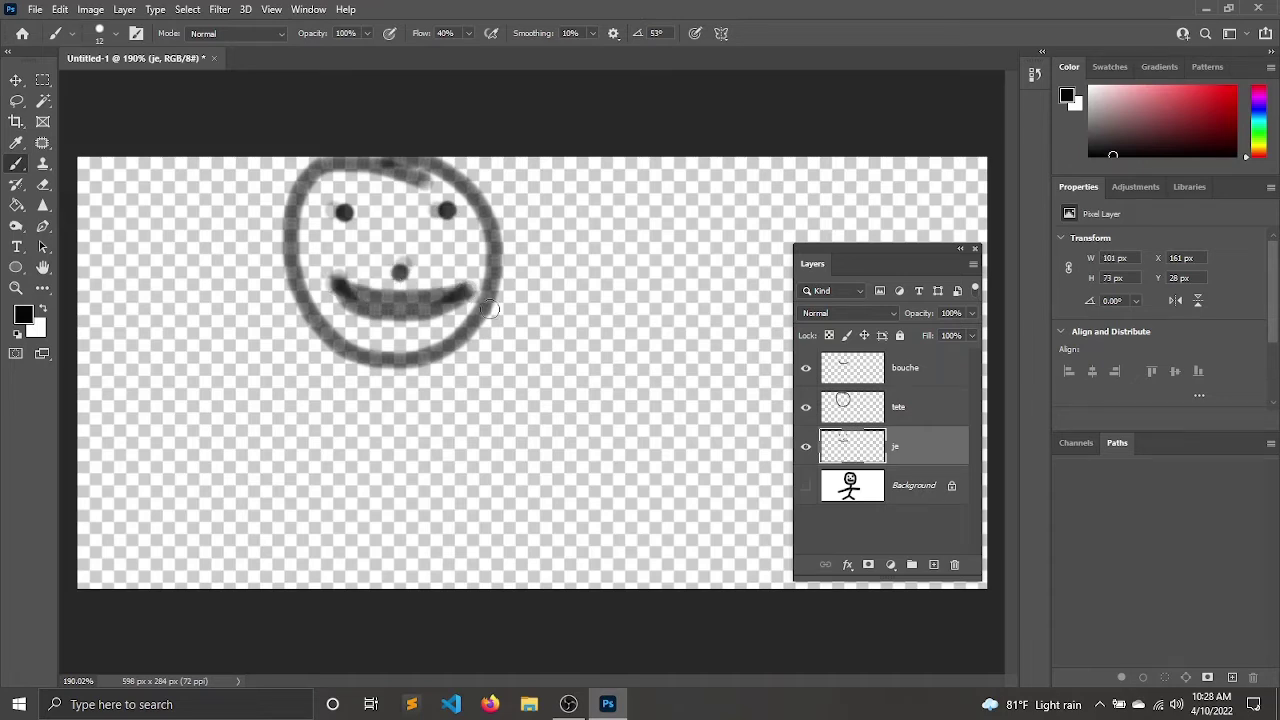
key("ctrl+z")
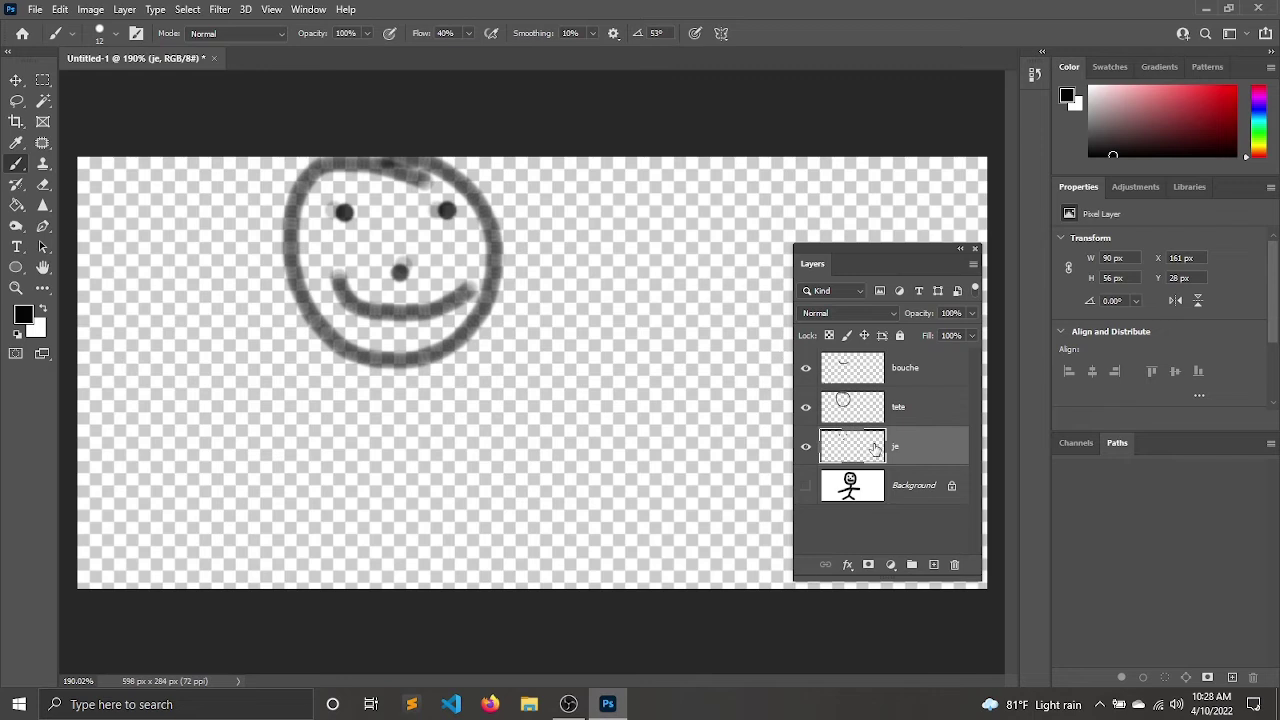
left_click(933, 566)
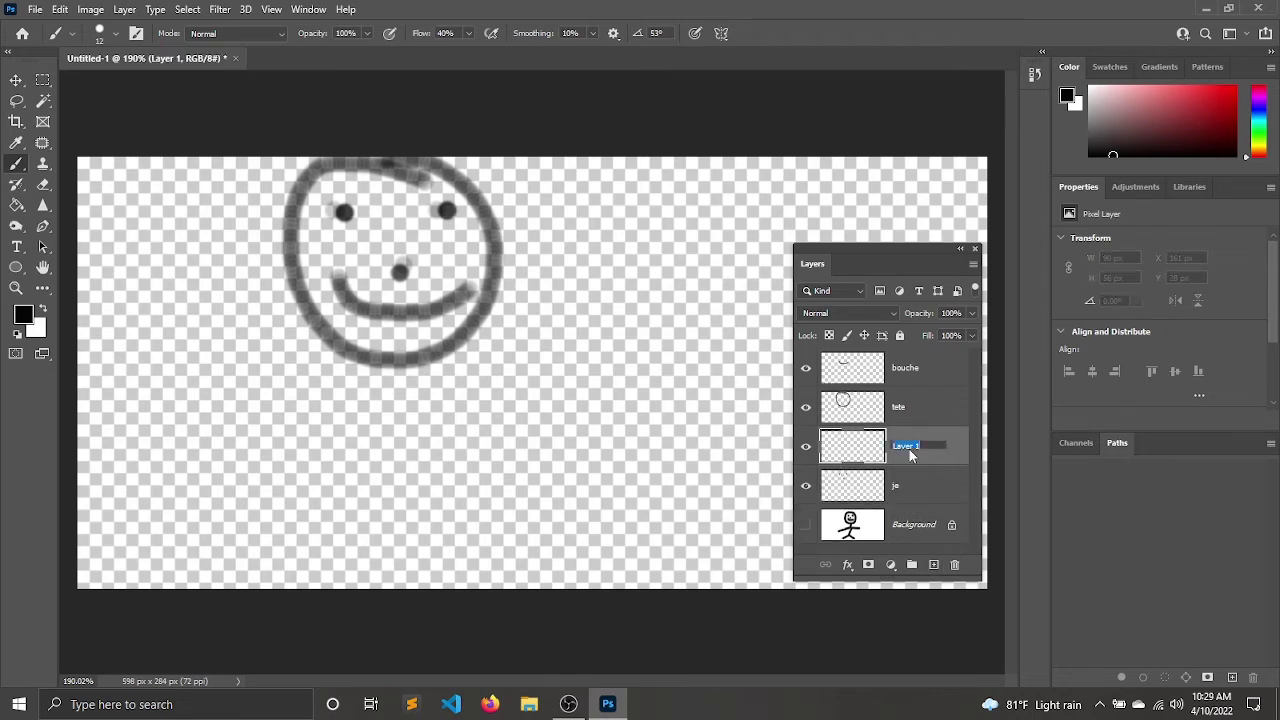
- Name the new layer 'bouche triste', paint a frown on it, then hide it and reshow the smile
type("bouche")
type(" triste")
key("Return")
left_click(805, 368)
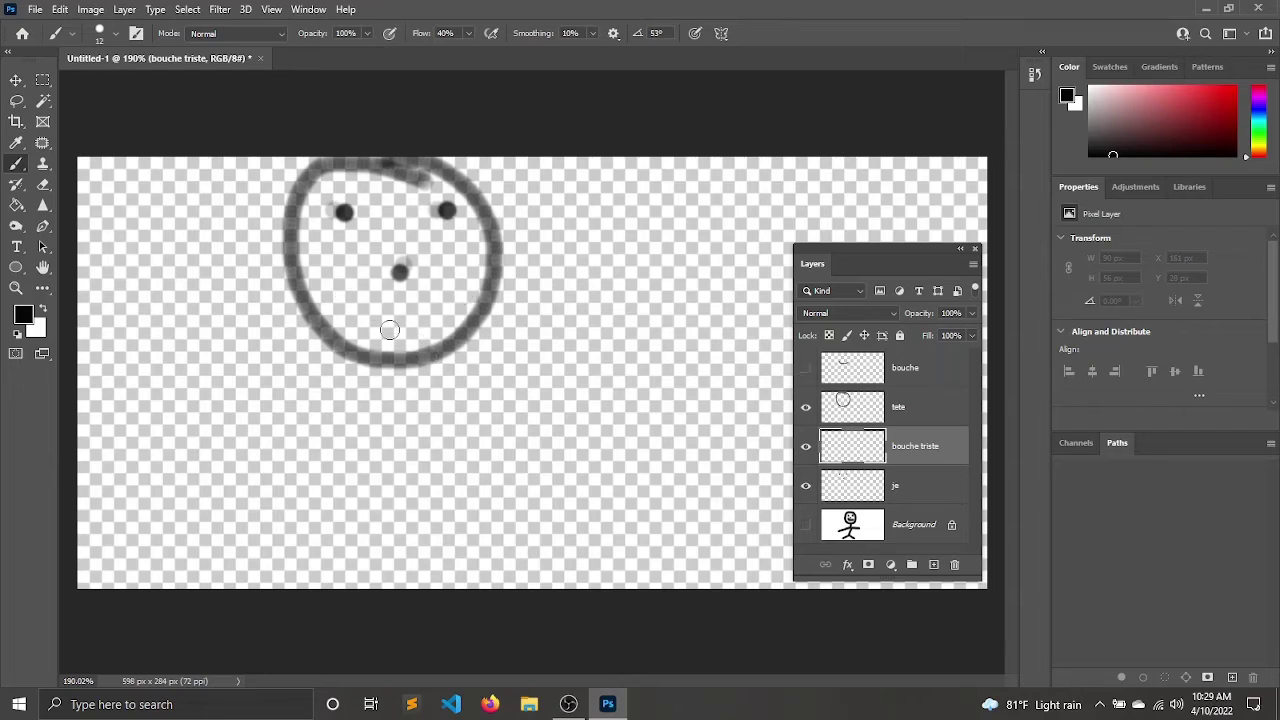
left_click_drag(336, 317, 459, 313)
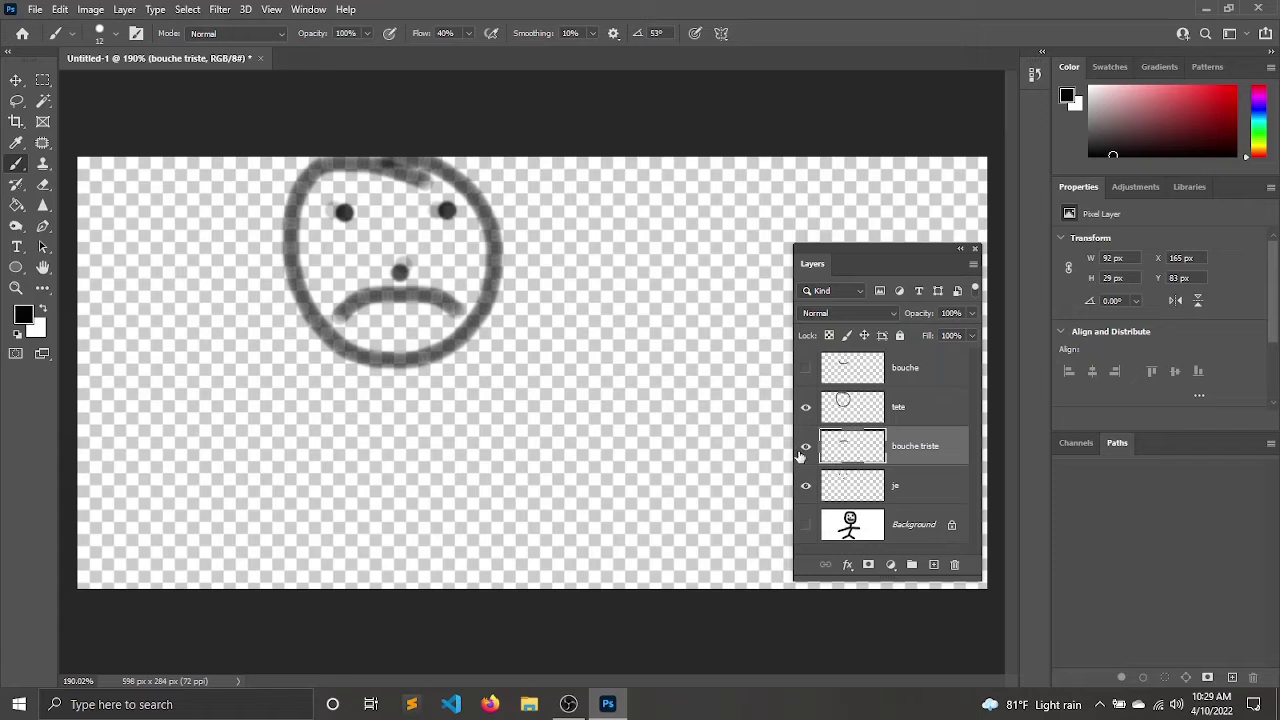
left_click(806, 446)
left_click(806, 368)
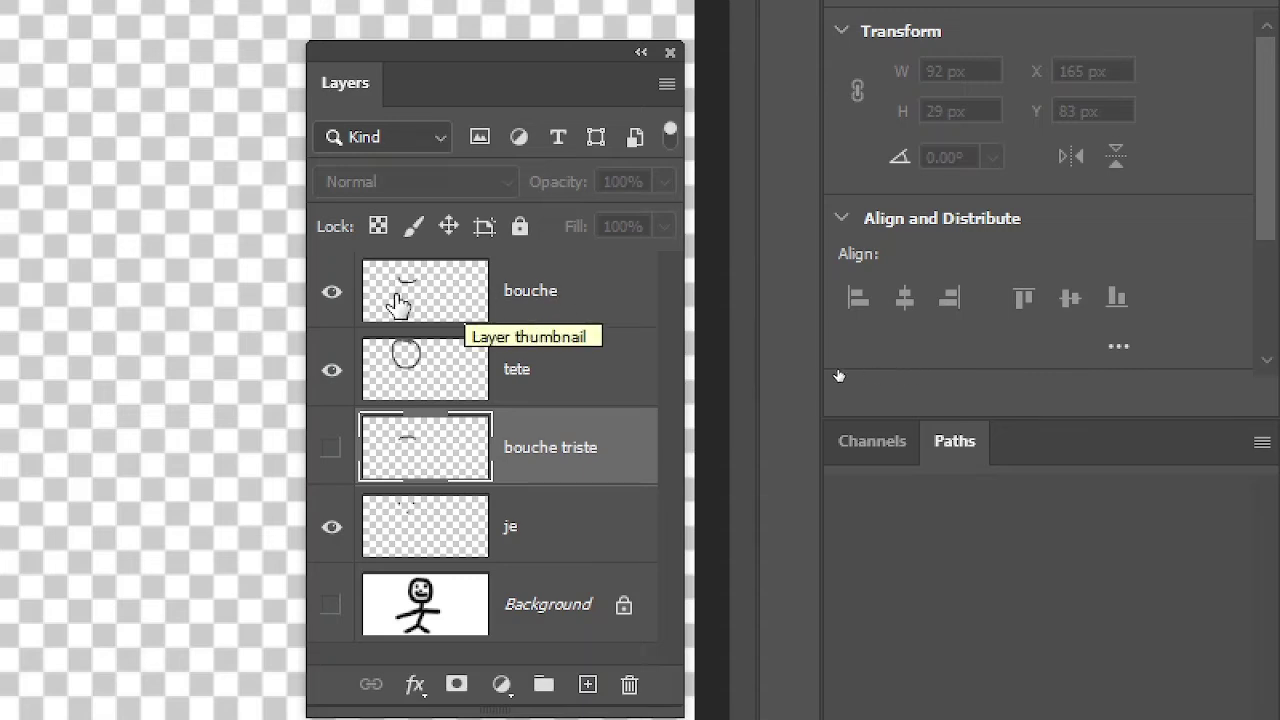
- Hide bouche triste, move bouche directly below tete, and lock bouche completely
left_click(332, 450)
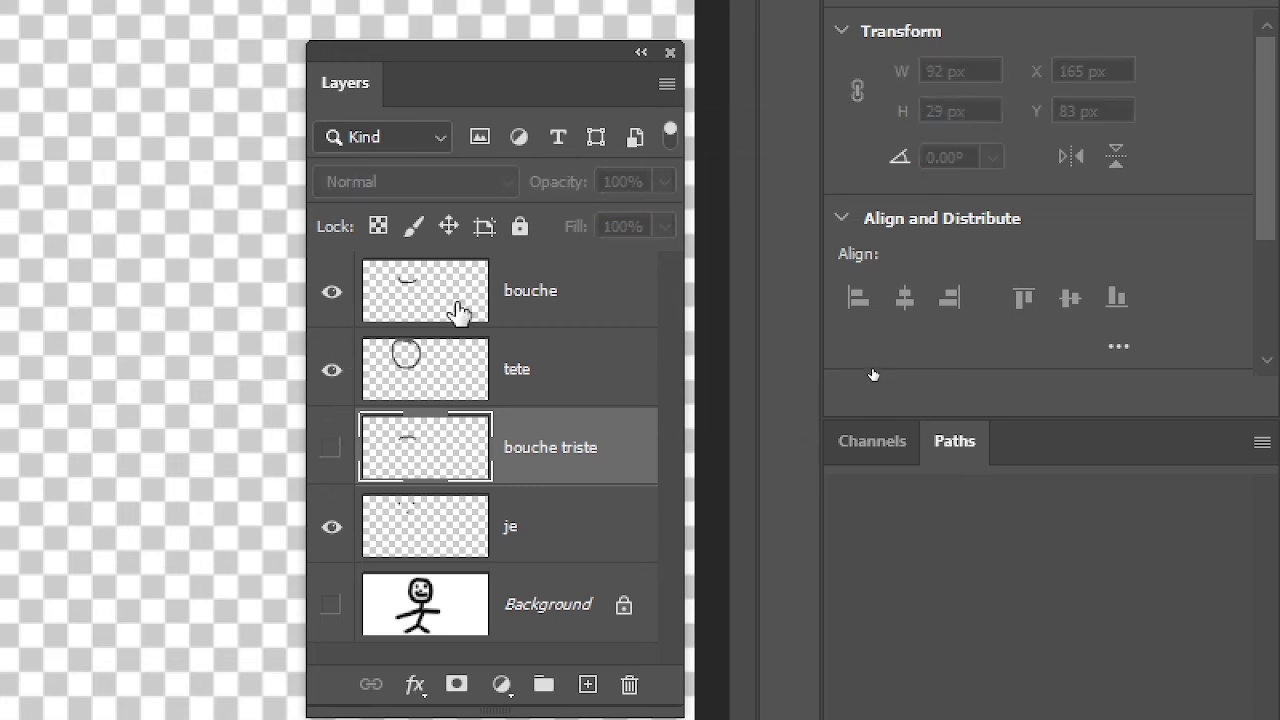
left_click(478, 290)
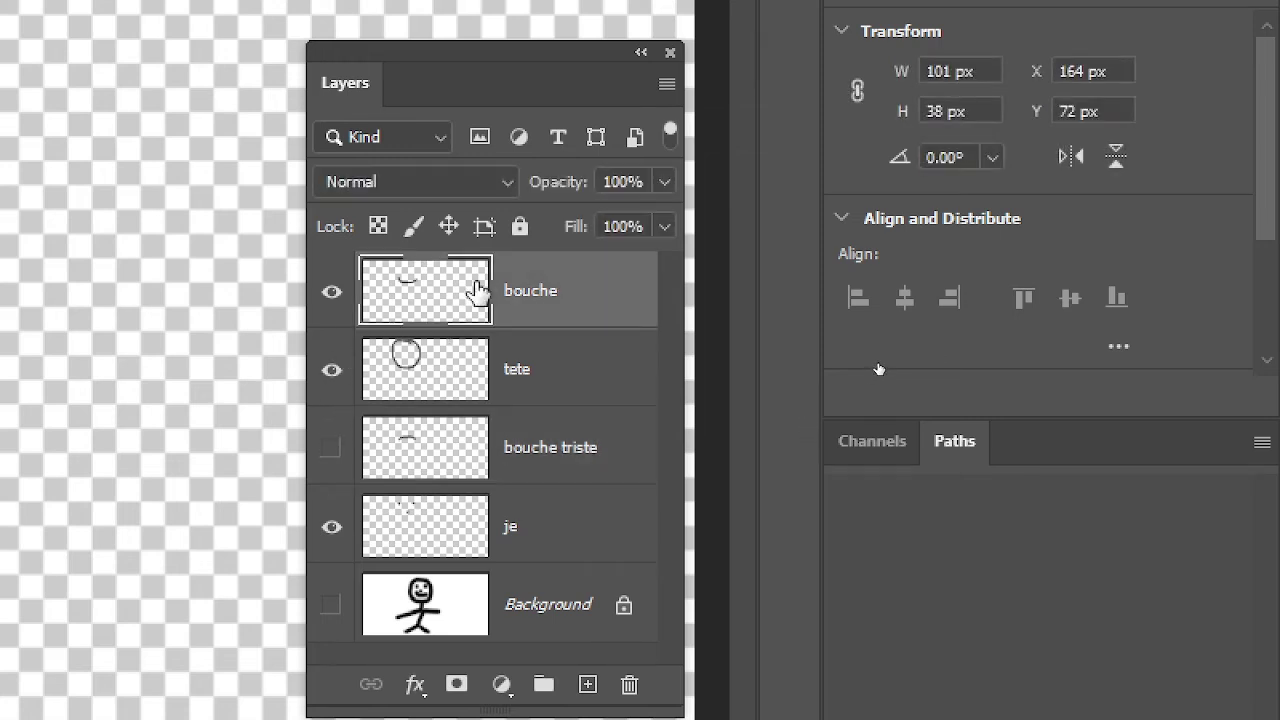
mouse_move(478, 290)
left_mouse_down()
mouse_move(488, 404)
mouse_move(505, 421)
left_mouse_up()
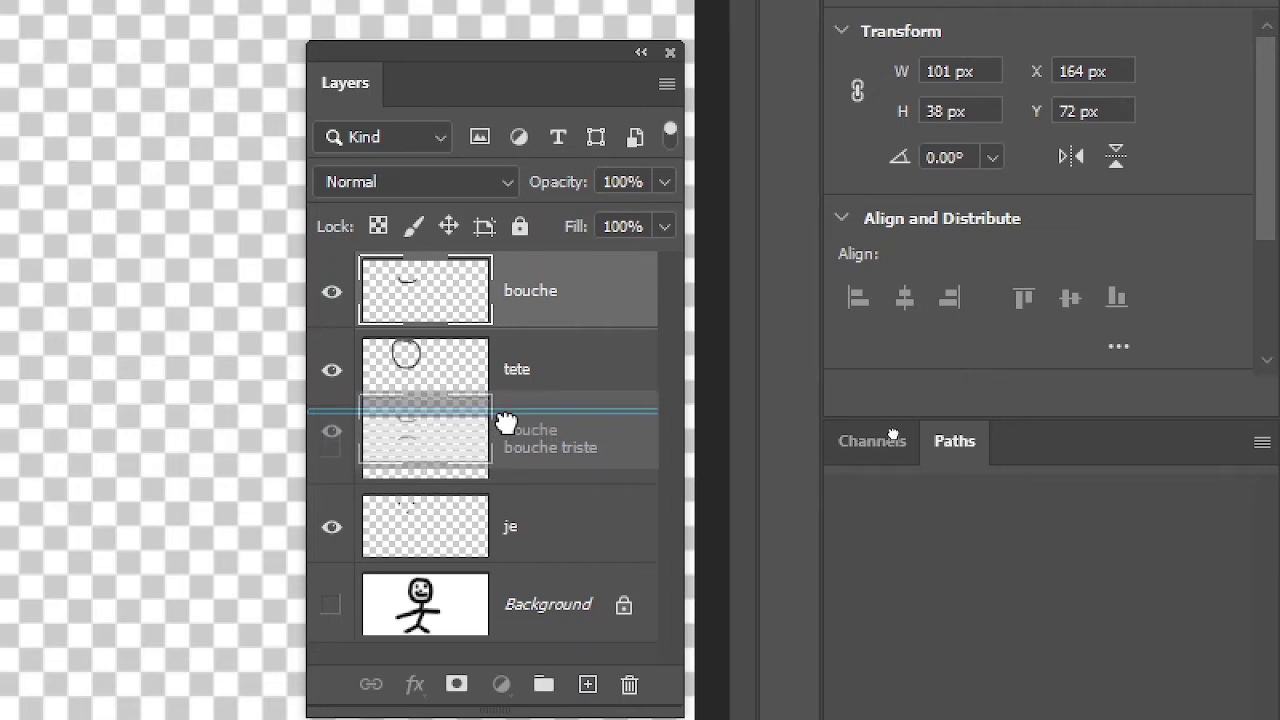
left_click_drag(505, 421, 508, 423)
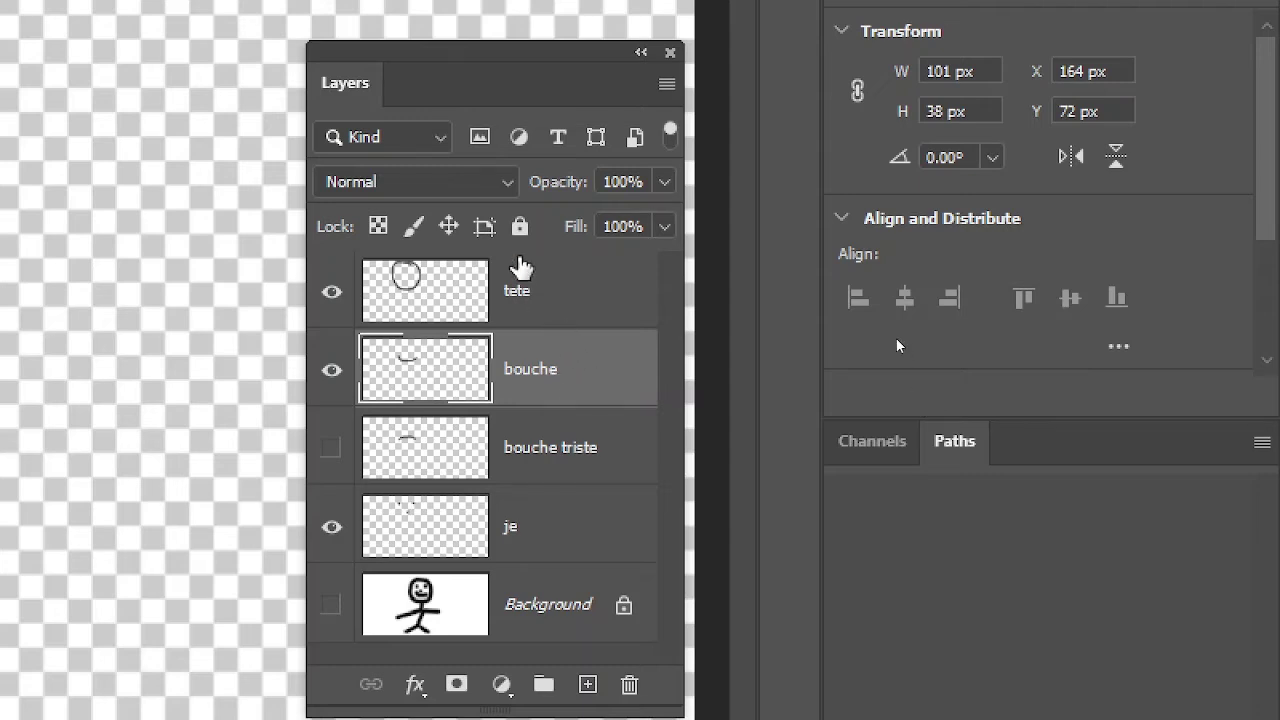
left_click(520, 227)
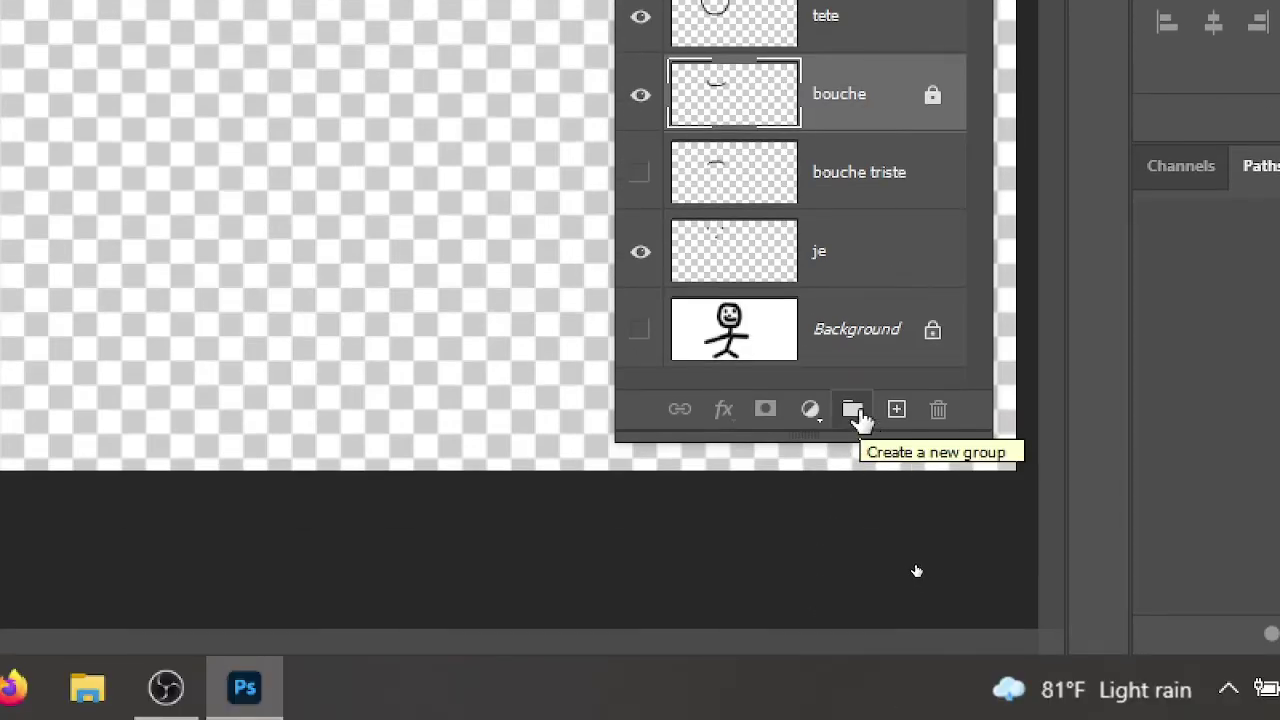
- Add Group 1 above tete and select the layers from tete down to je
left_click(856, 412)
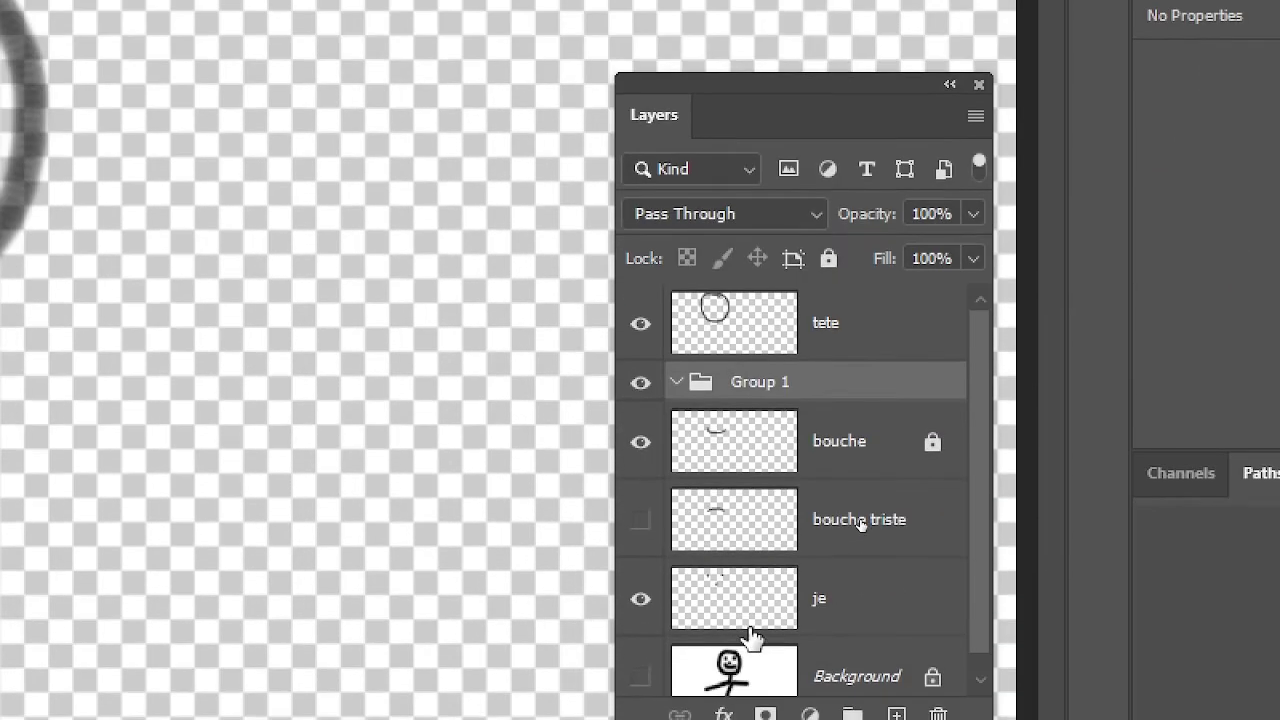
mouse_move(894, 380)
left_mouse_down()
mouse_move(905, 258)
mouse_move(866, 295)
left_mouse_up()
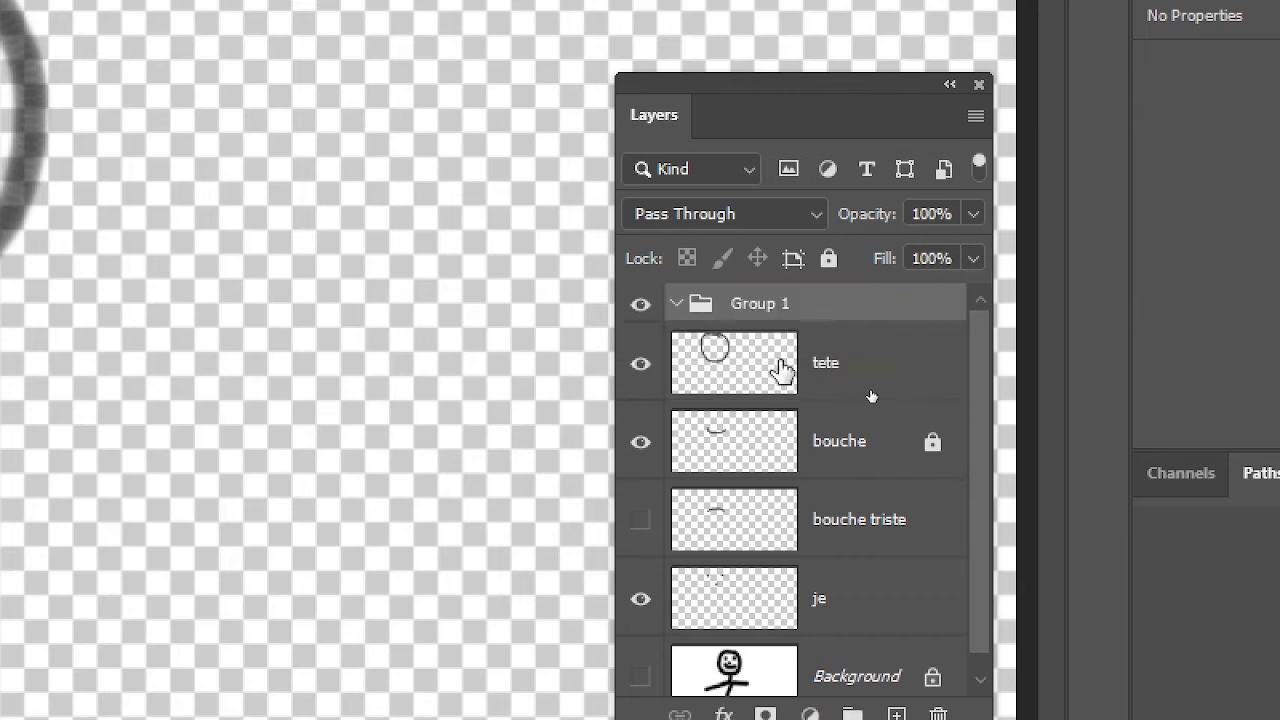
left_click(738, 375)
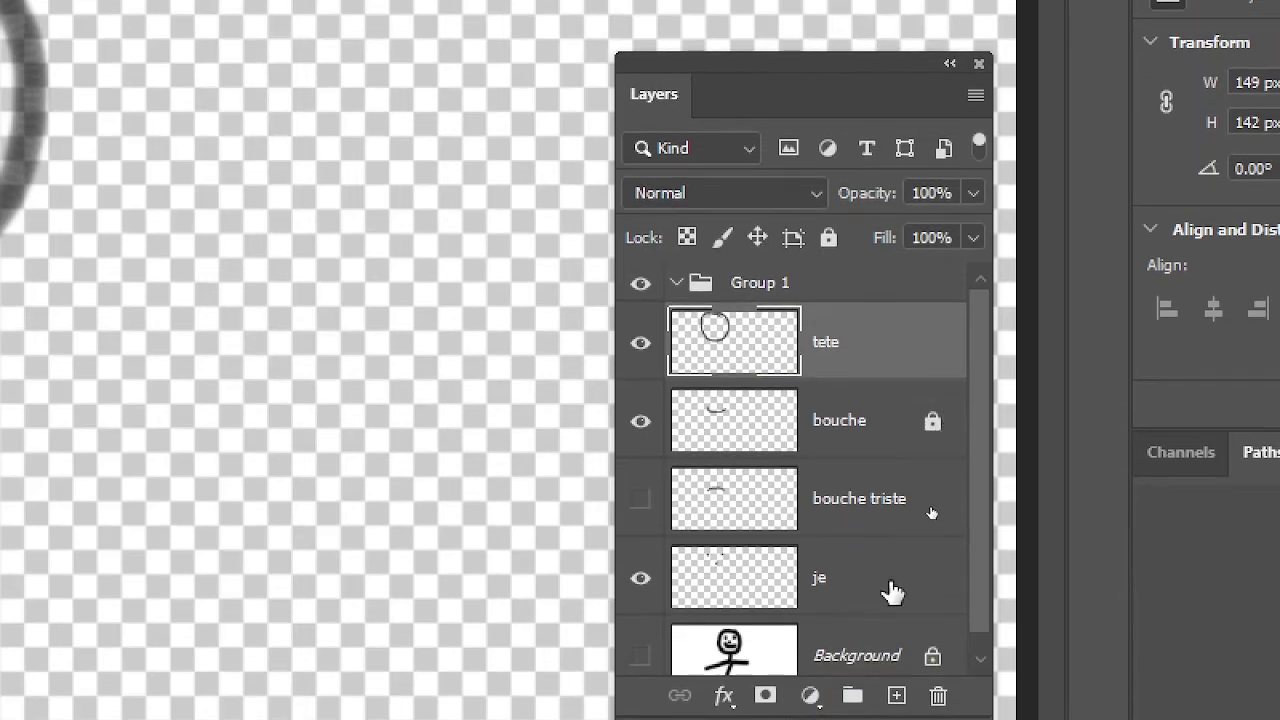
left_click(891, 591, "shift")
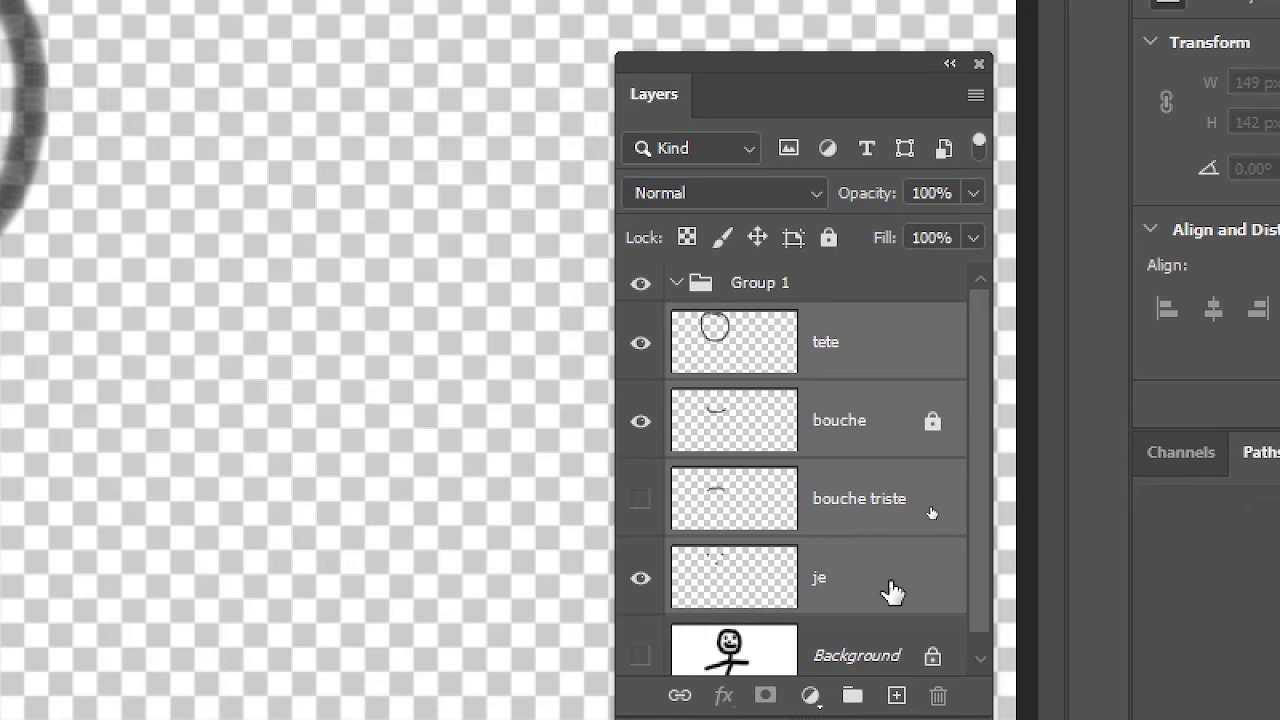
- Keep only tete, bouche triste and je in Group 1, leaving bouche outside, and collapse the group
left_click(871, 426, "ctrl")
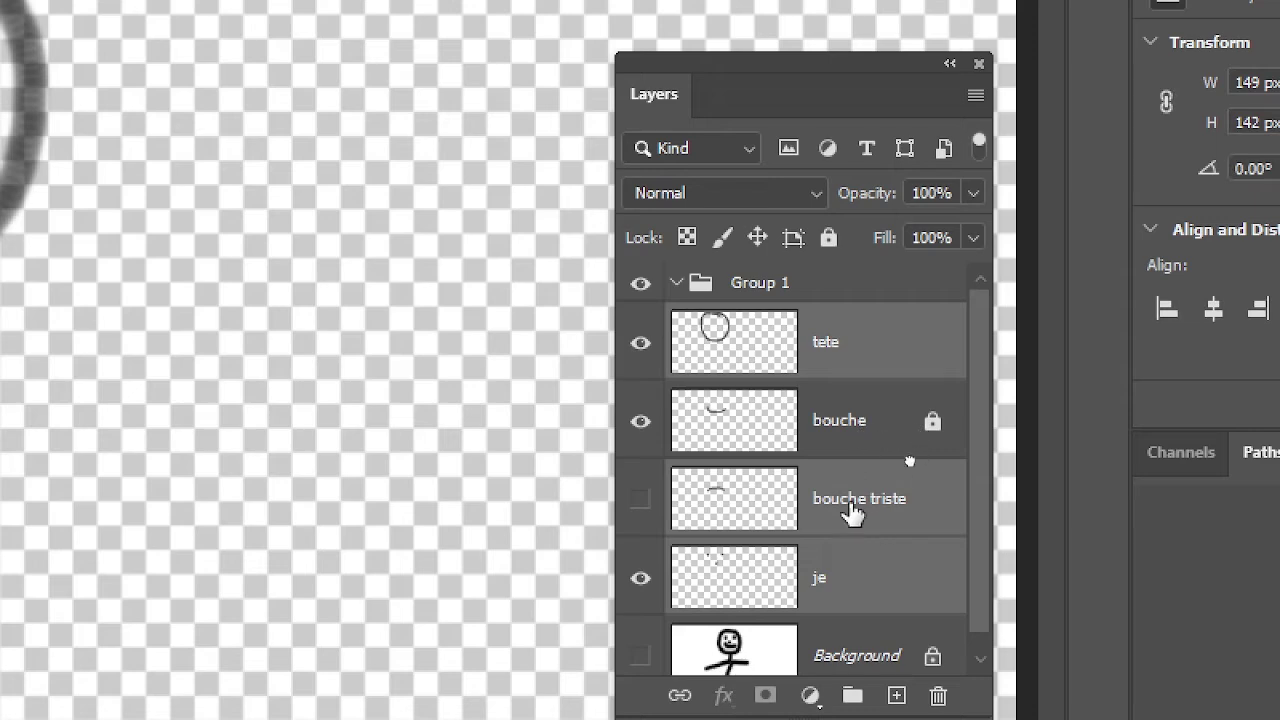
mouse_move(849, 514)
left_mouse_down()
mouse_move(826, 358)
mouse_move(789, 272)
mouse_move(793, 284)
left_mouse_up()
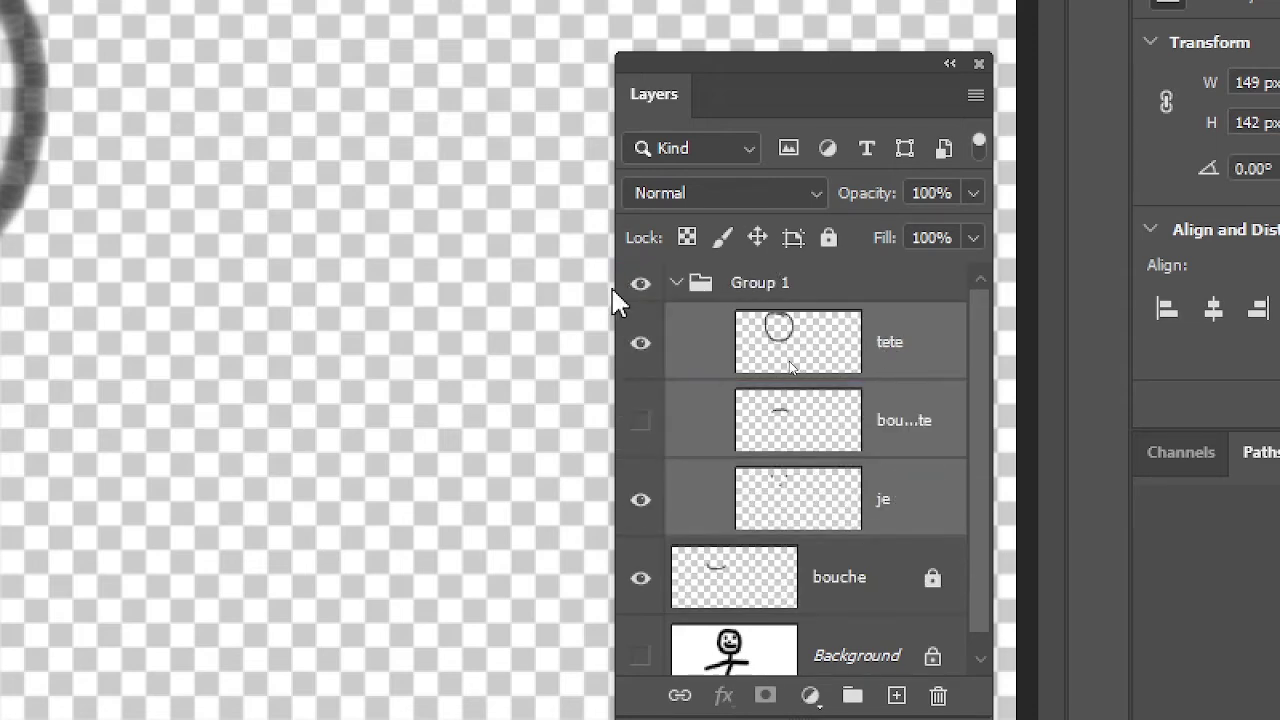
left_click(682, 285)
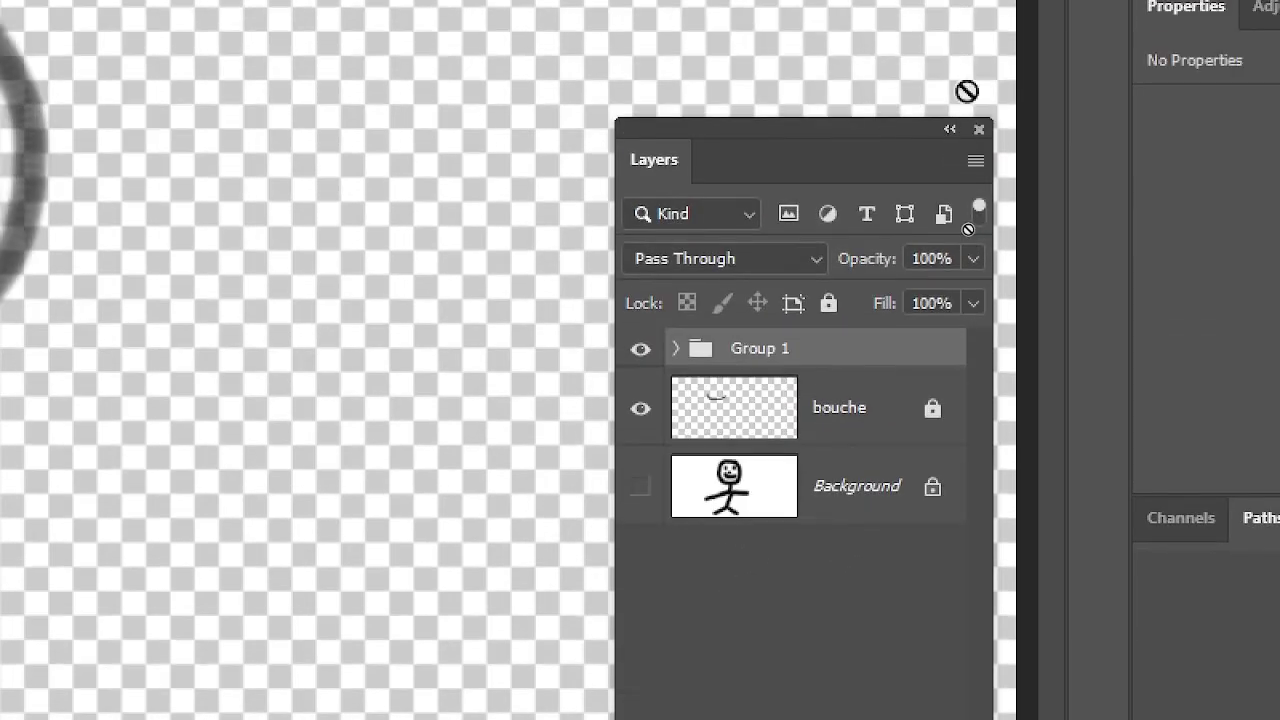
- Rename Group 1 to 'personnage'
double_click(762, 349)
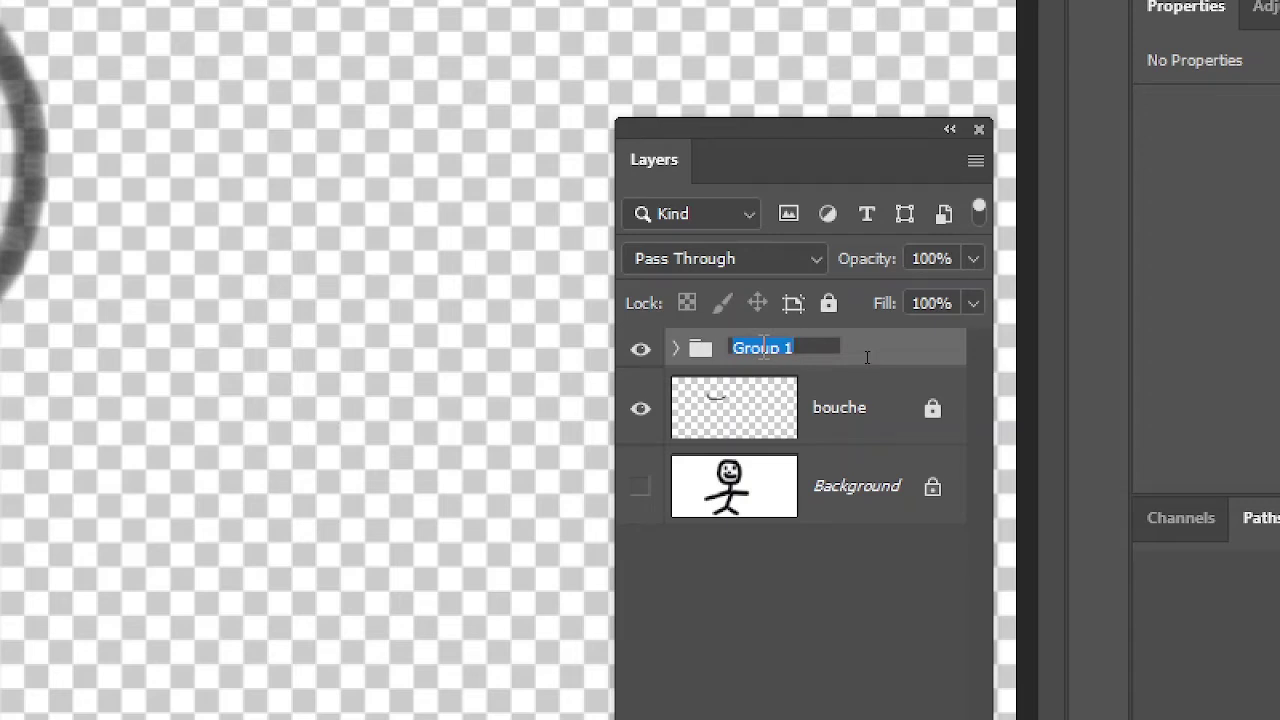
type("personnage")
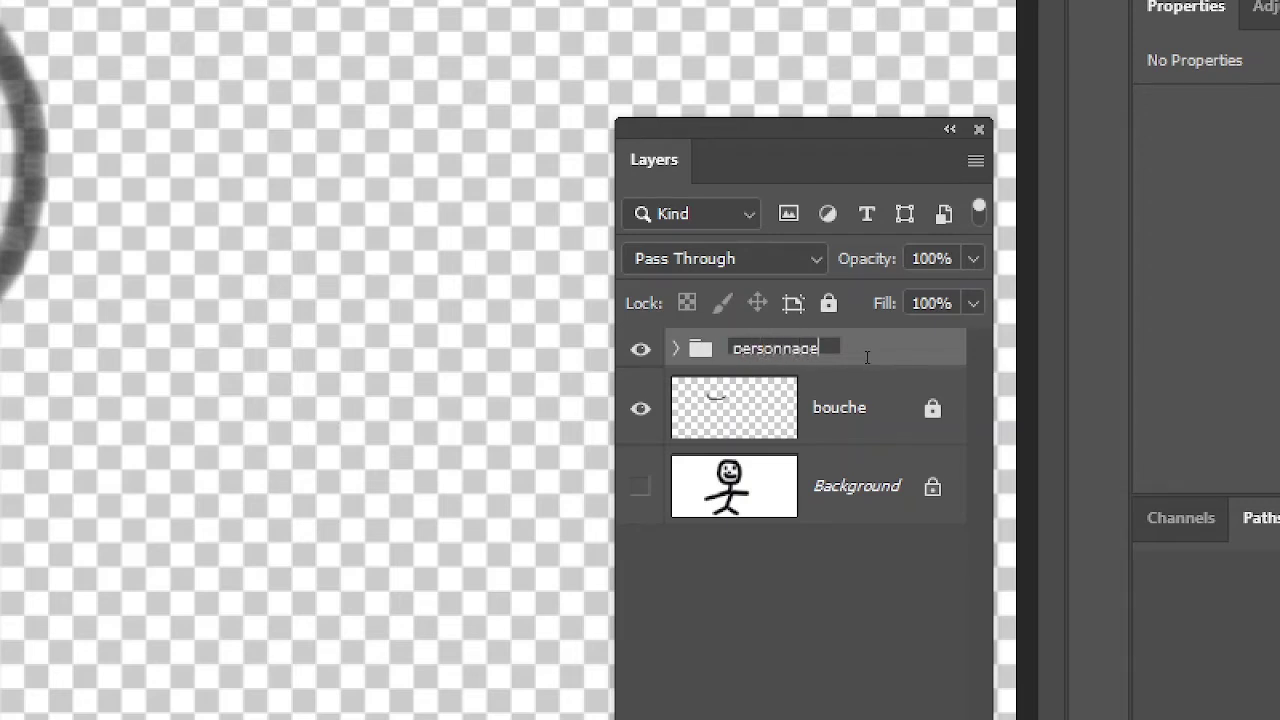
key("Return")
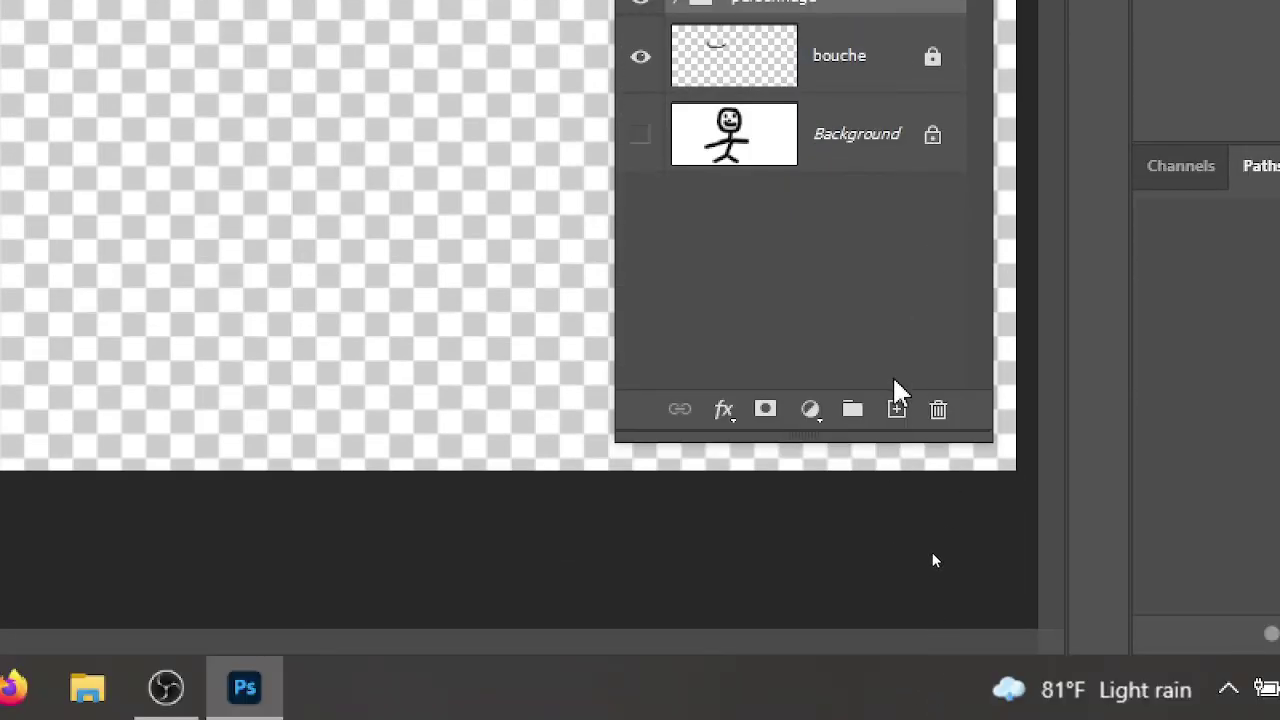
- Add two empty layers, then group Layer 1 with bouche into a new Group 1
left_click(896, 410)
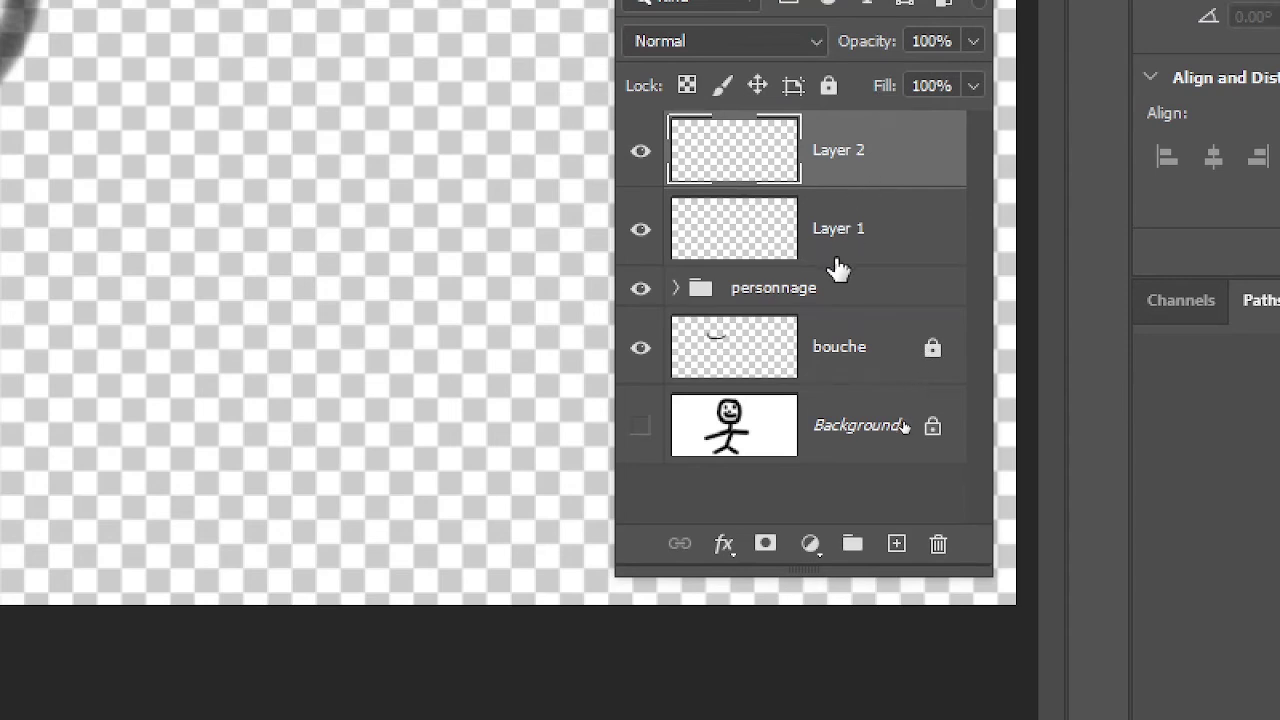
left_click(858, 234)
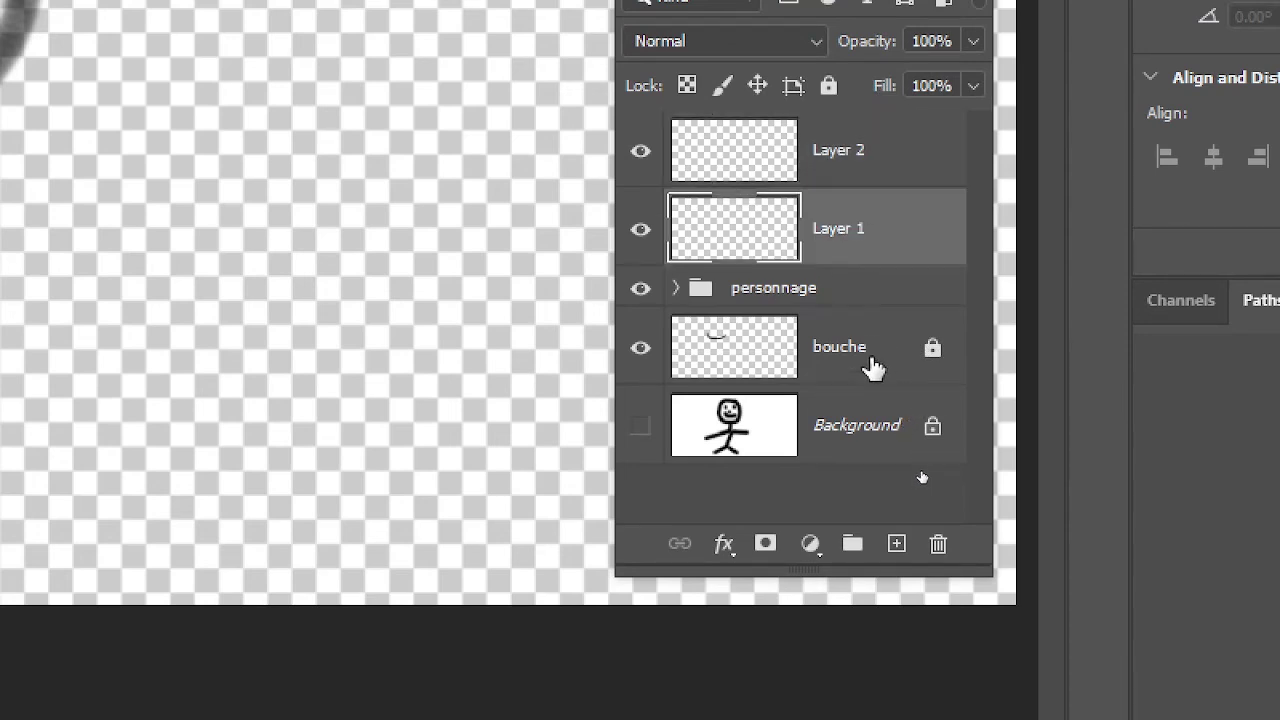
left_click(870, 360, "ctrl")
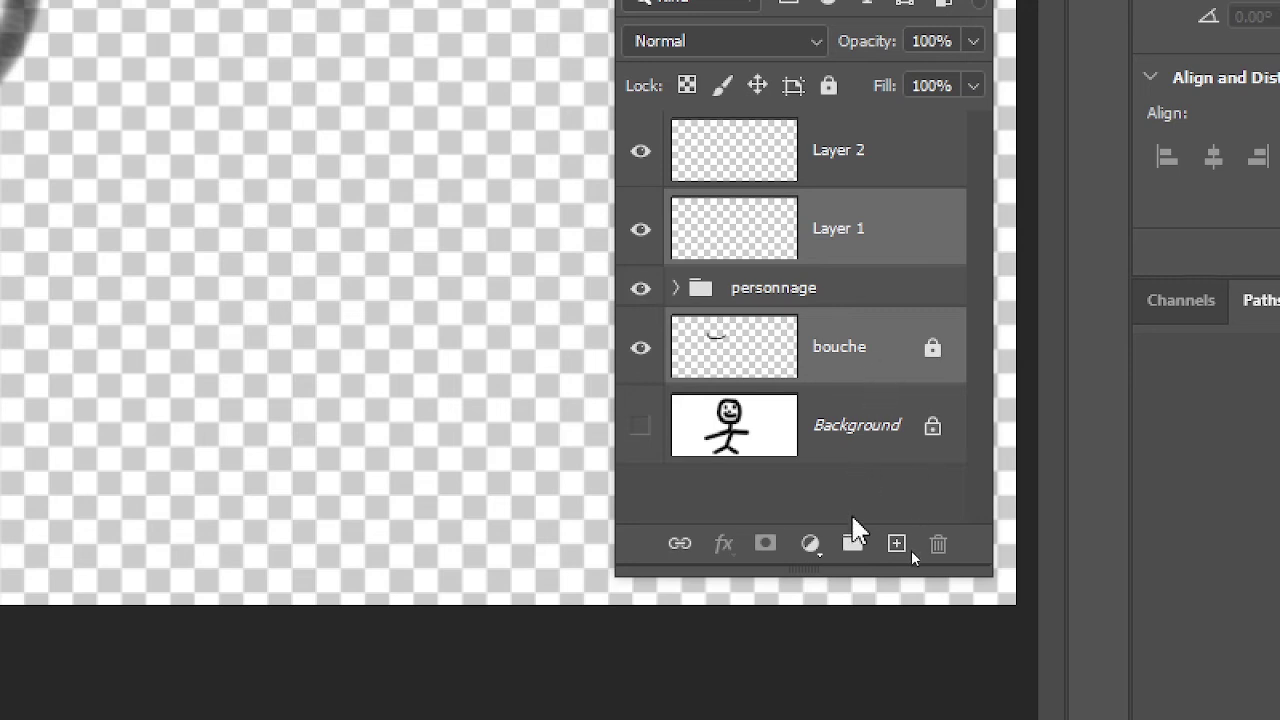
left_click(851, 543)
left_click(851, 545)
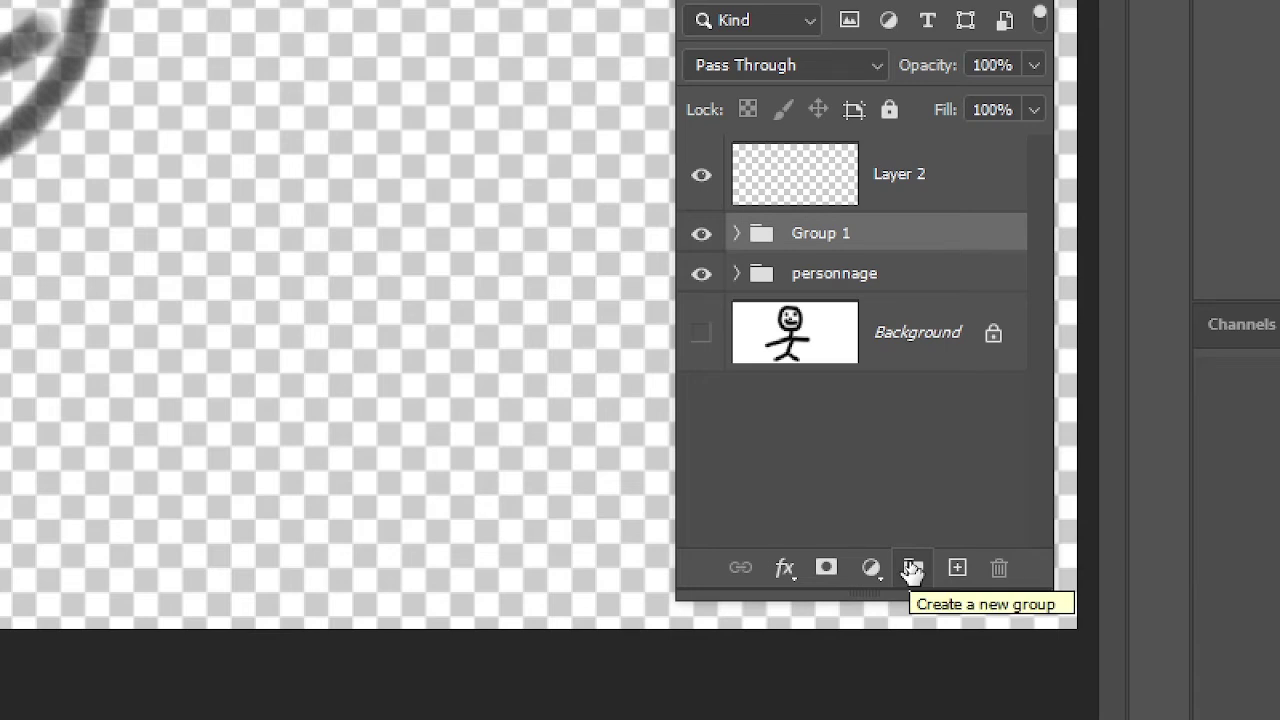
- Add three empty layers named rouge, vert and jaune, then select jaune and vert
left_click(970, 570)
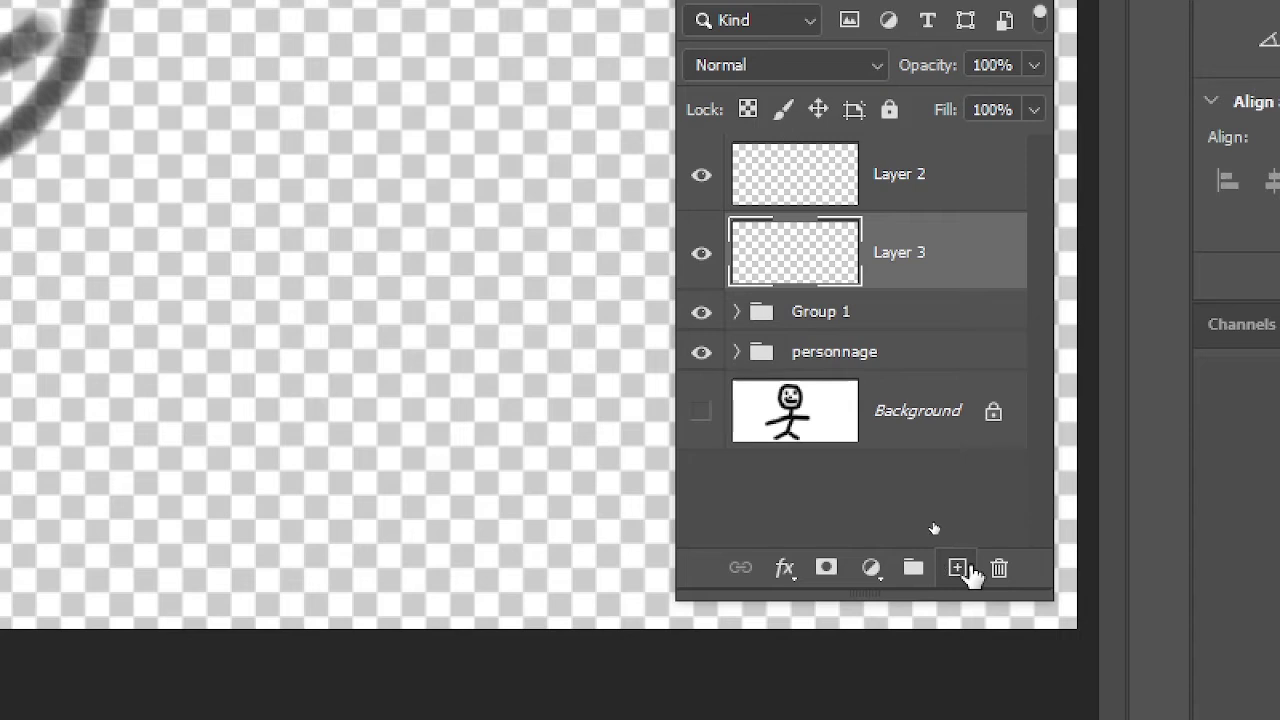
double_click(899, 270)
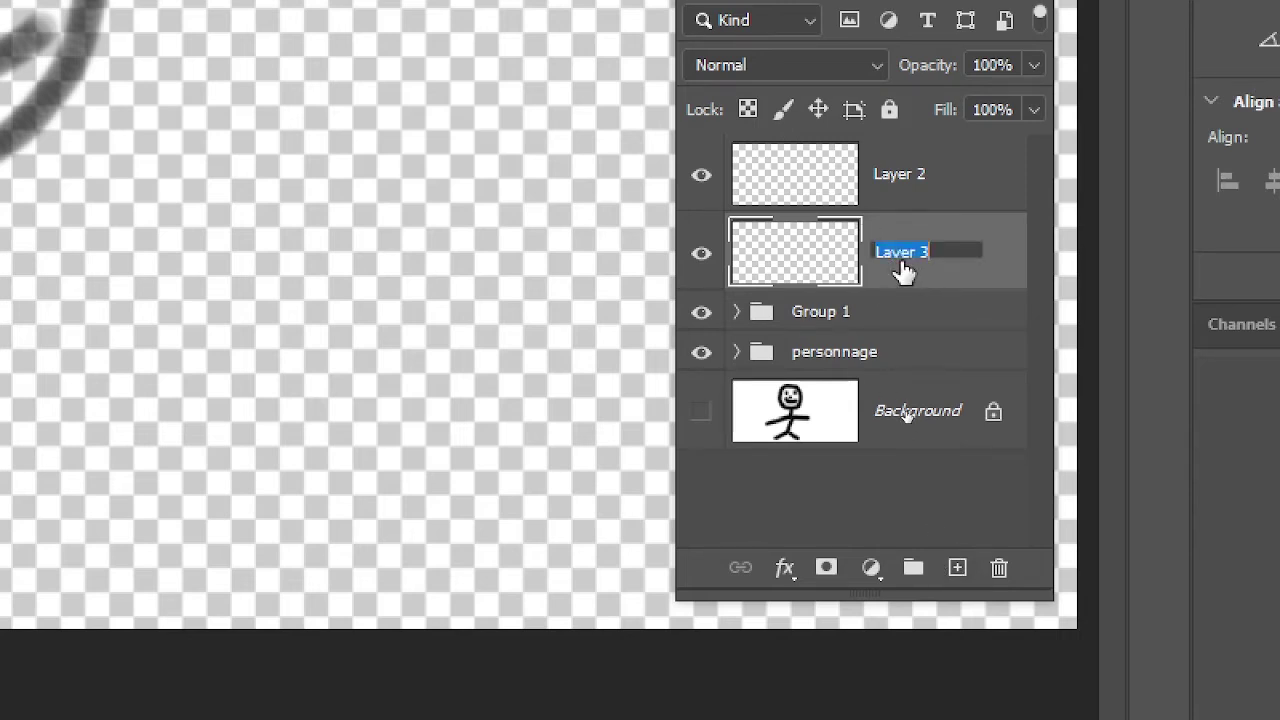
type("rouge")
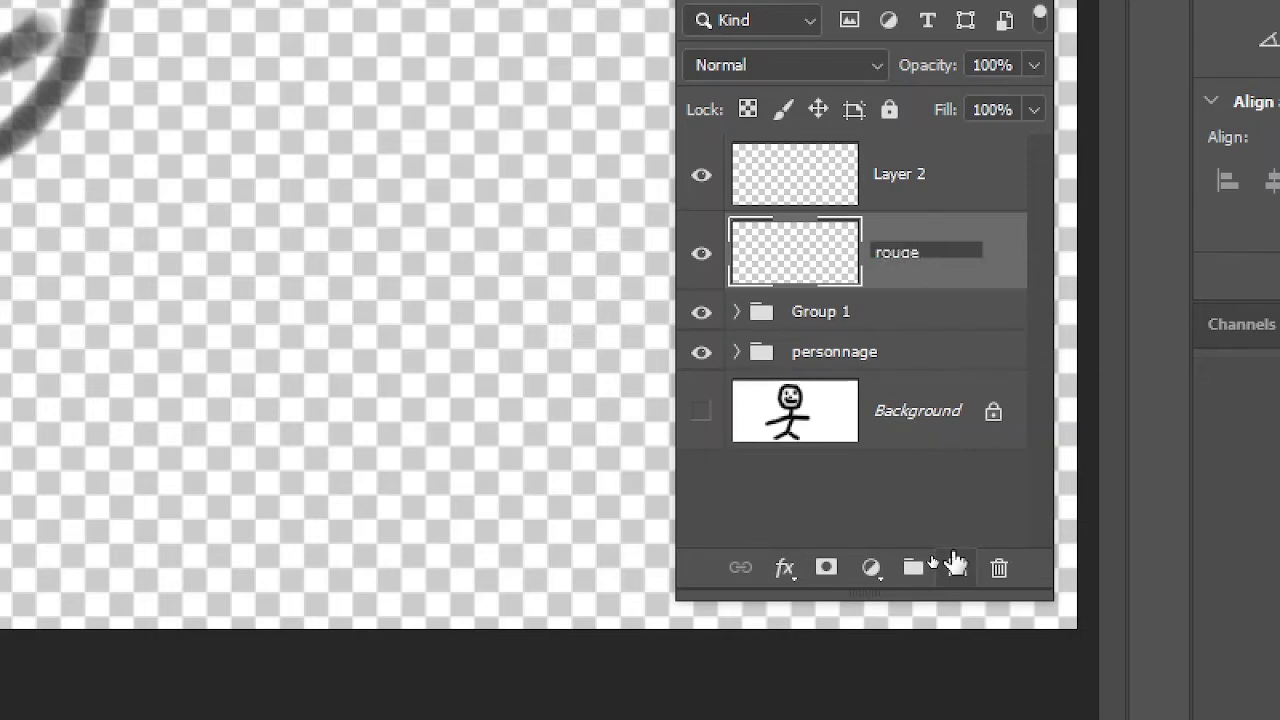
left_click(957, 567)
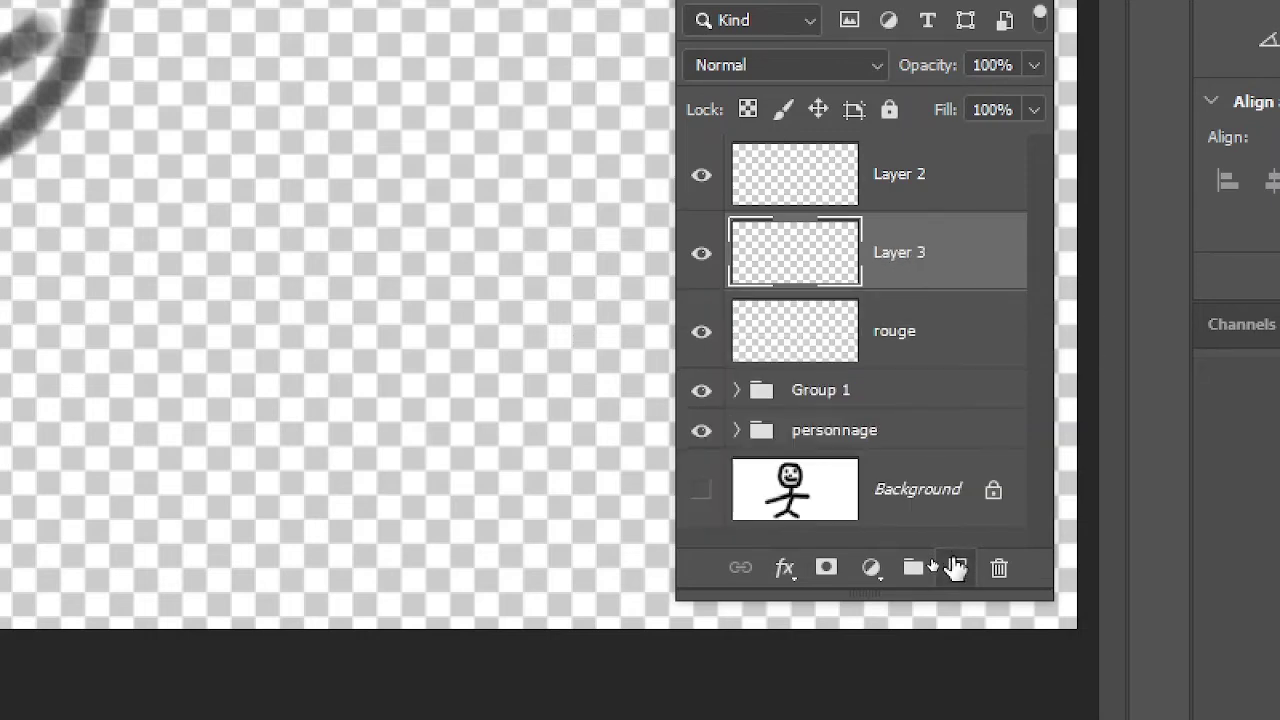
double_click(897, 252)
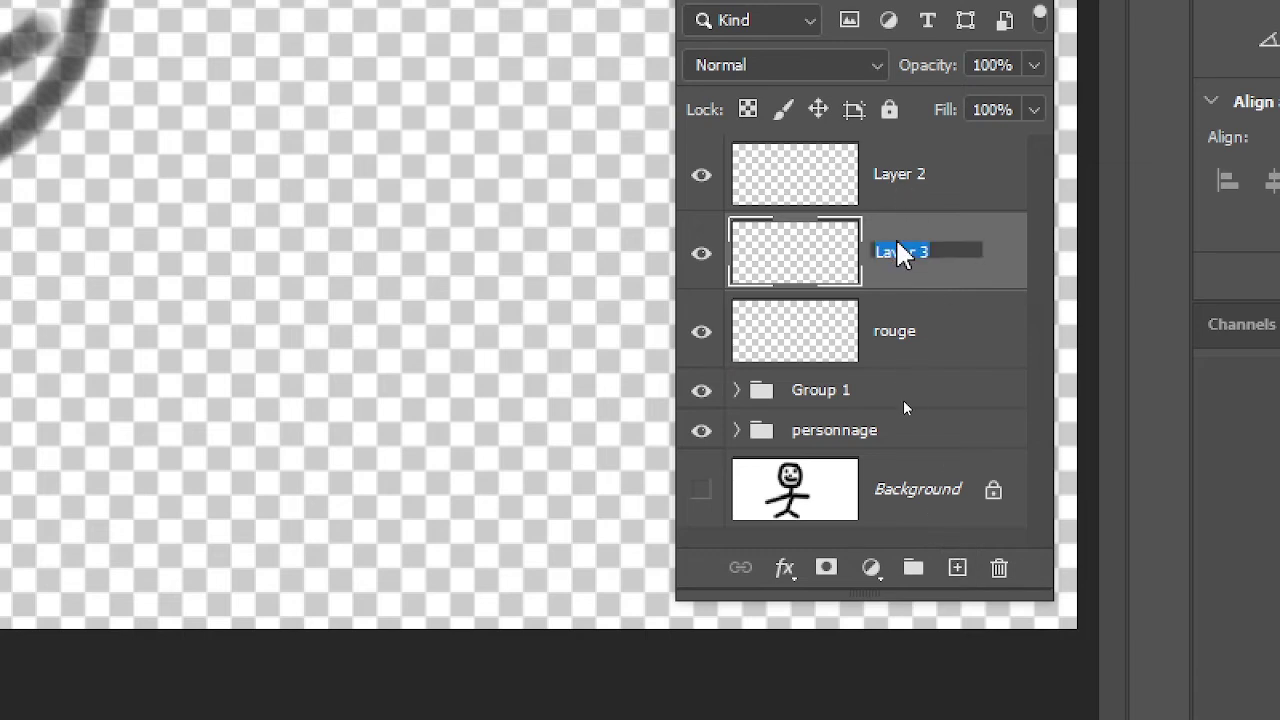
type("vert")
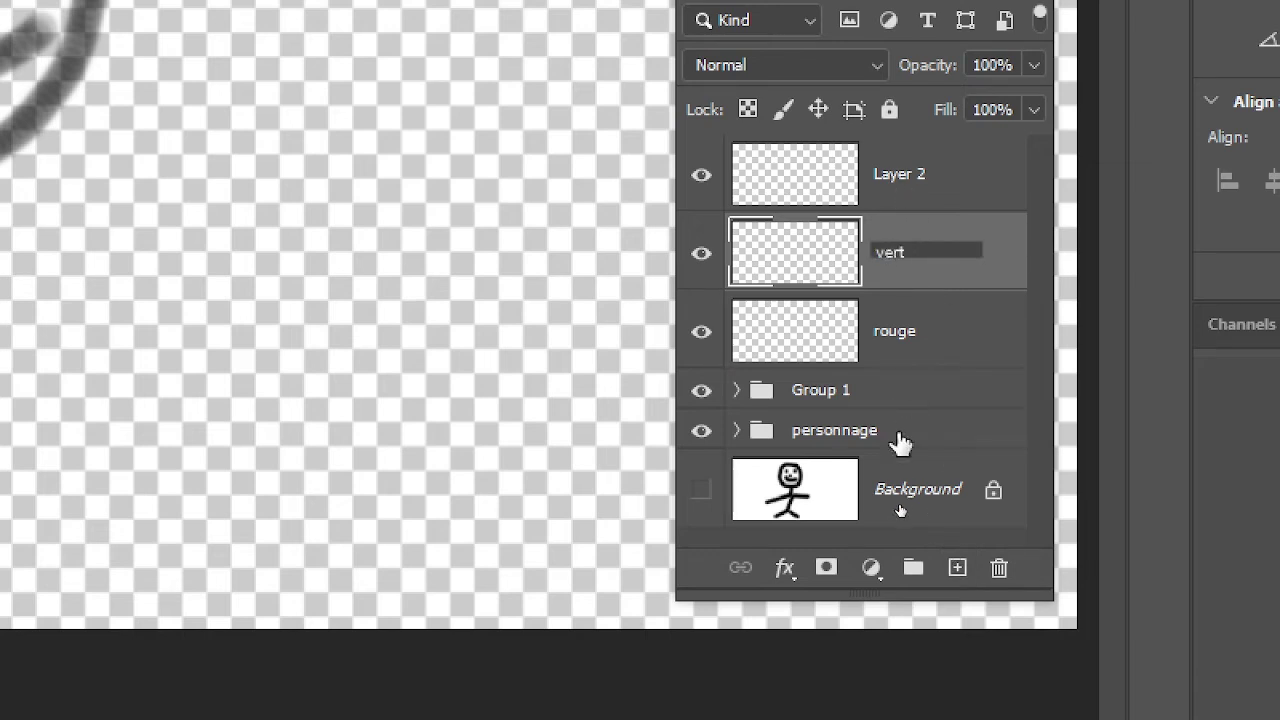
left_click(957, 568)
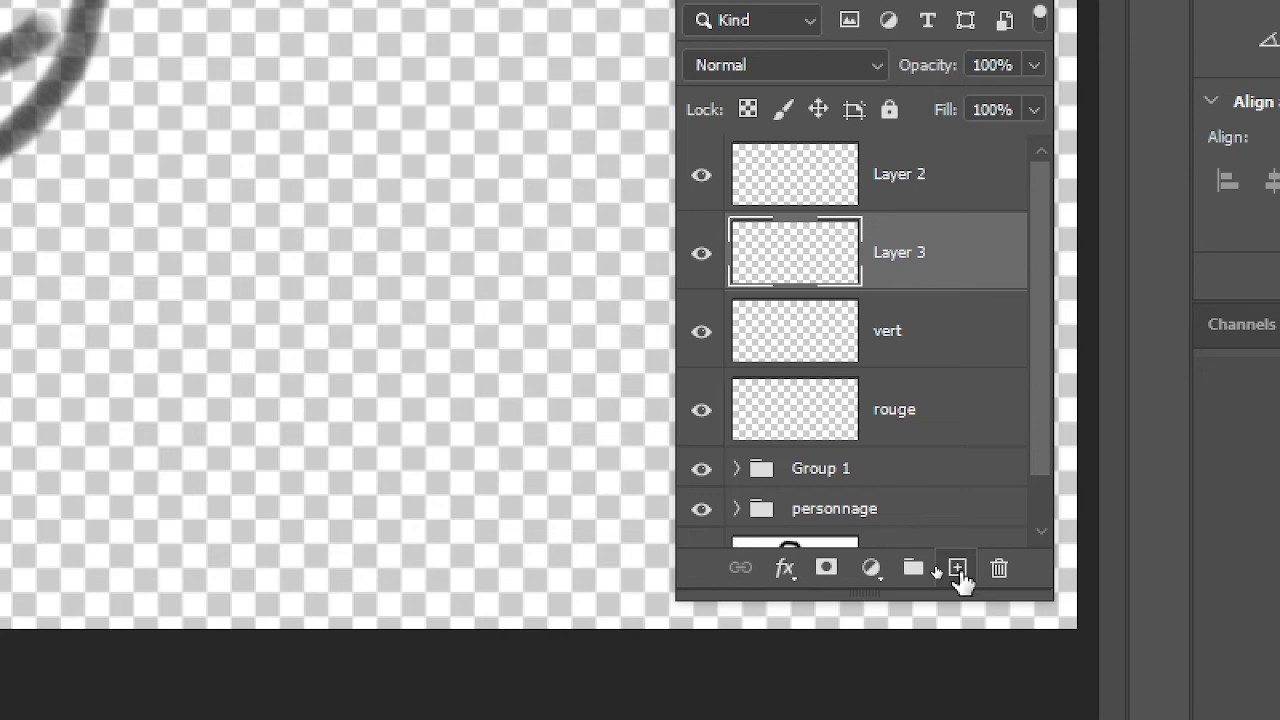
double_click(932, 254)
type("ja")
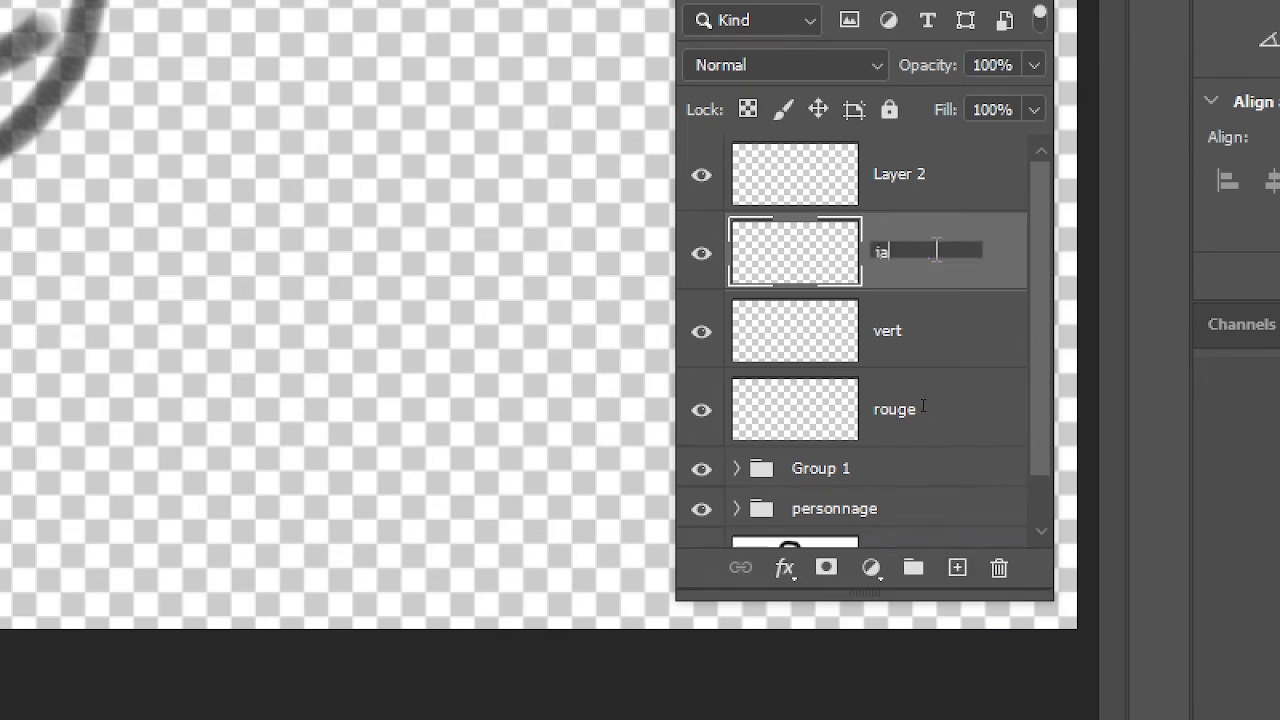
type("une")
key("Return")
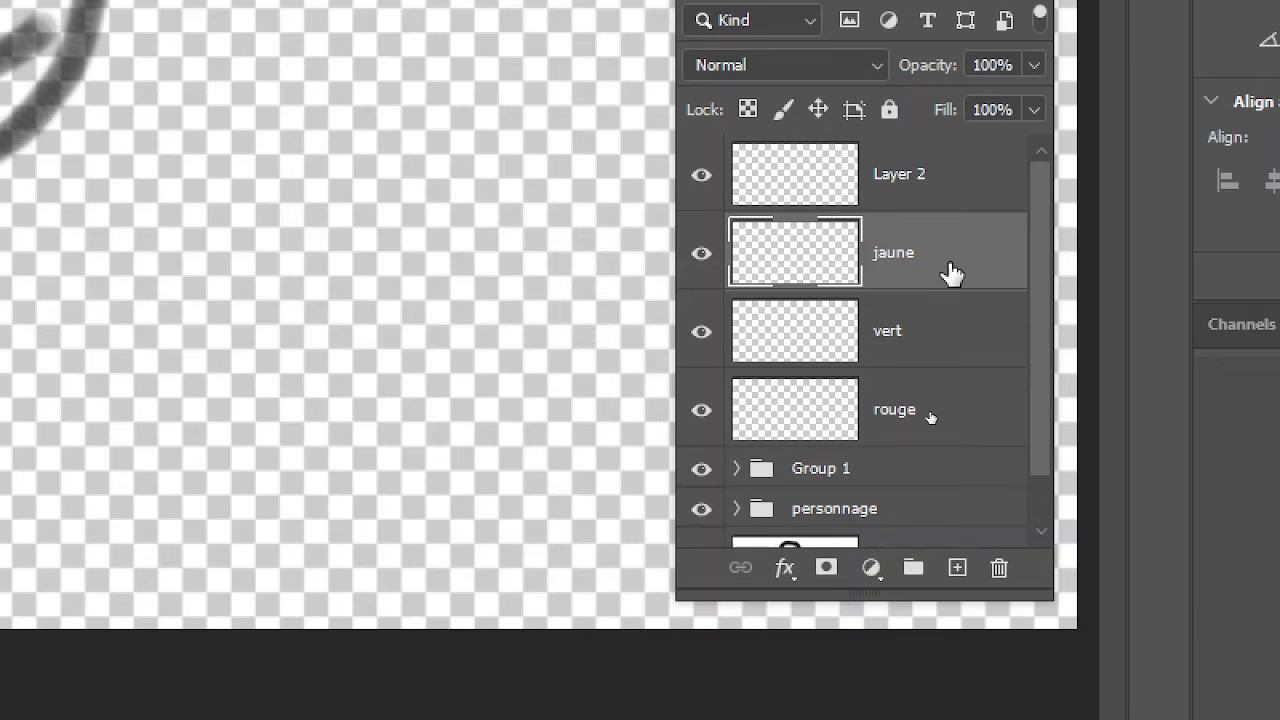
left_click(946, 313, "shift")
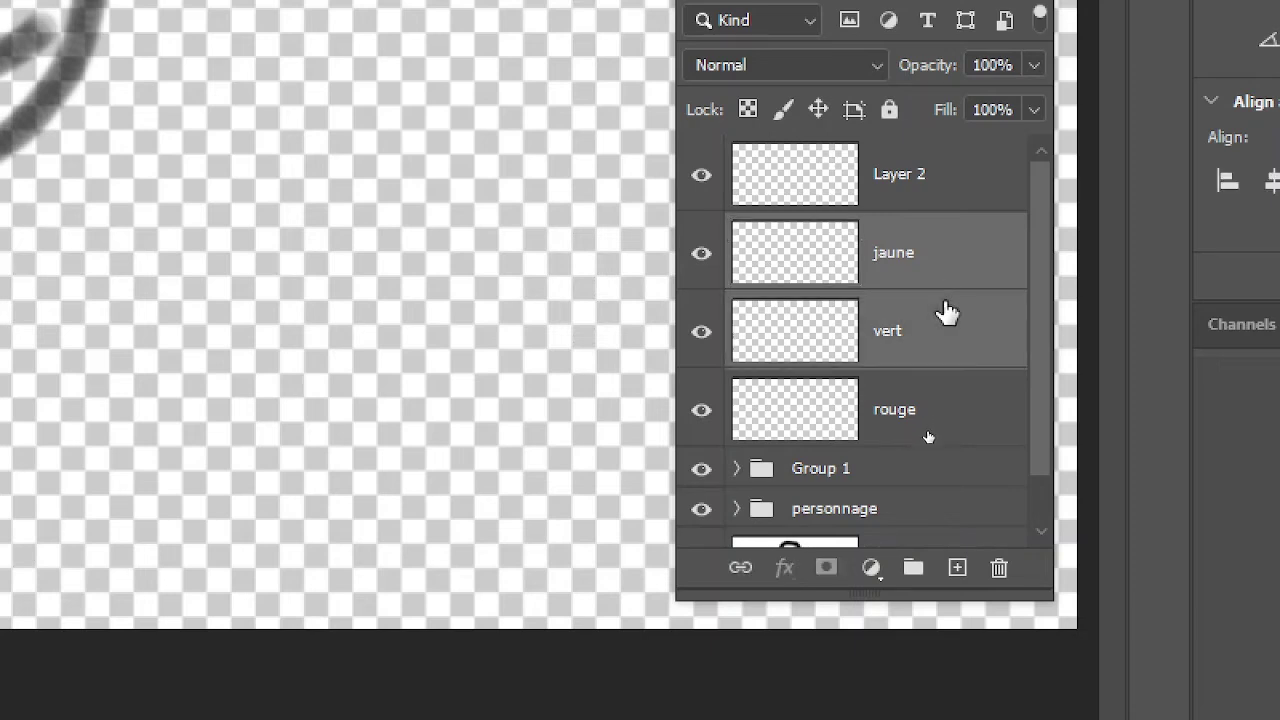
- Group rouge, vert and jaune with Layer > New > Group from Layers, naming it 'couleurs'
left_click(940, 393, "shift")
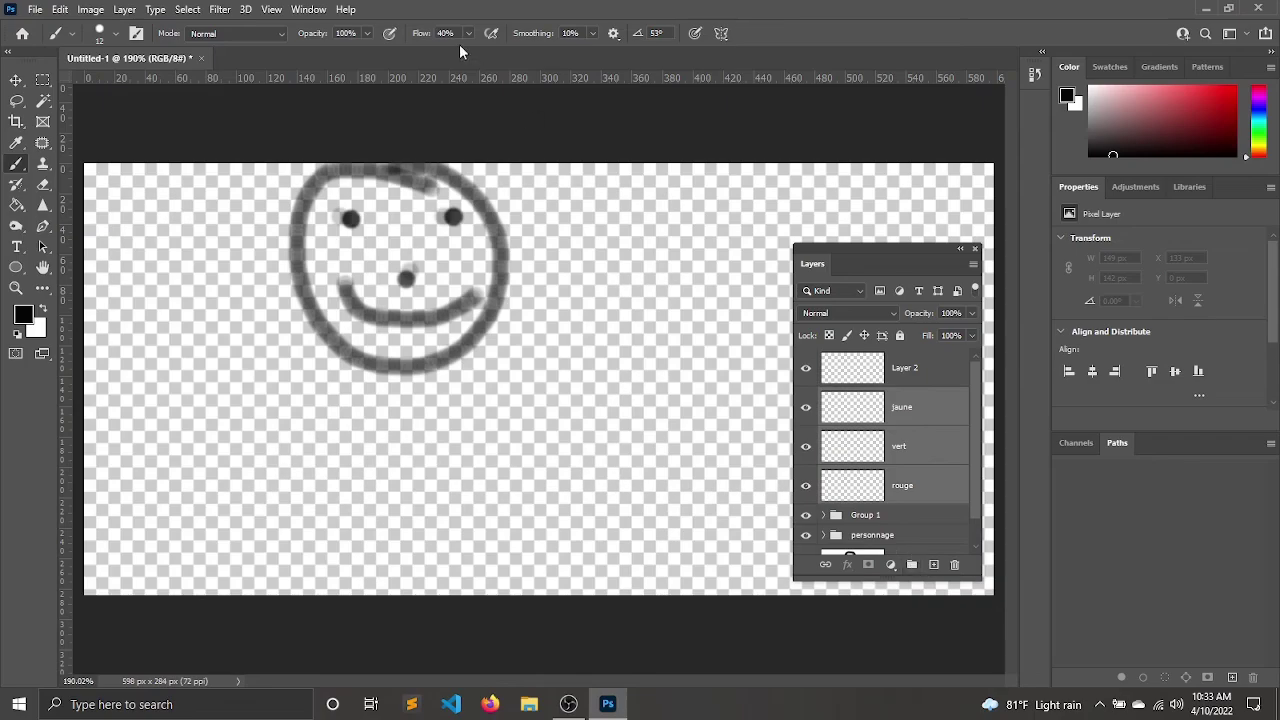
left_click(125, 9)
mouse_move(269, 53)
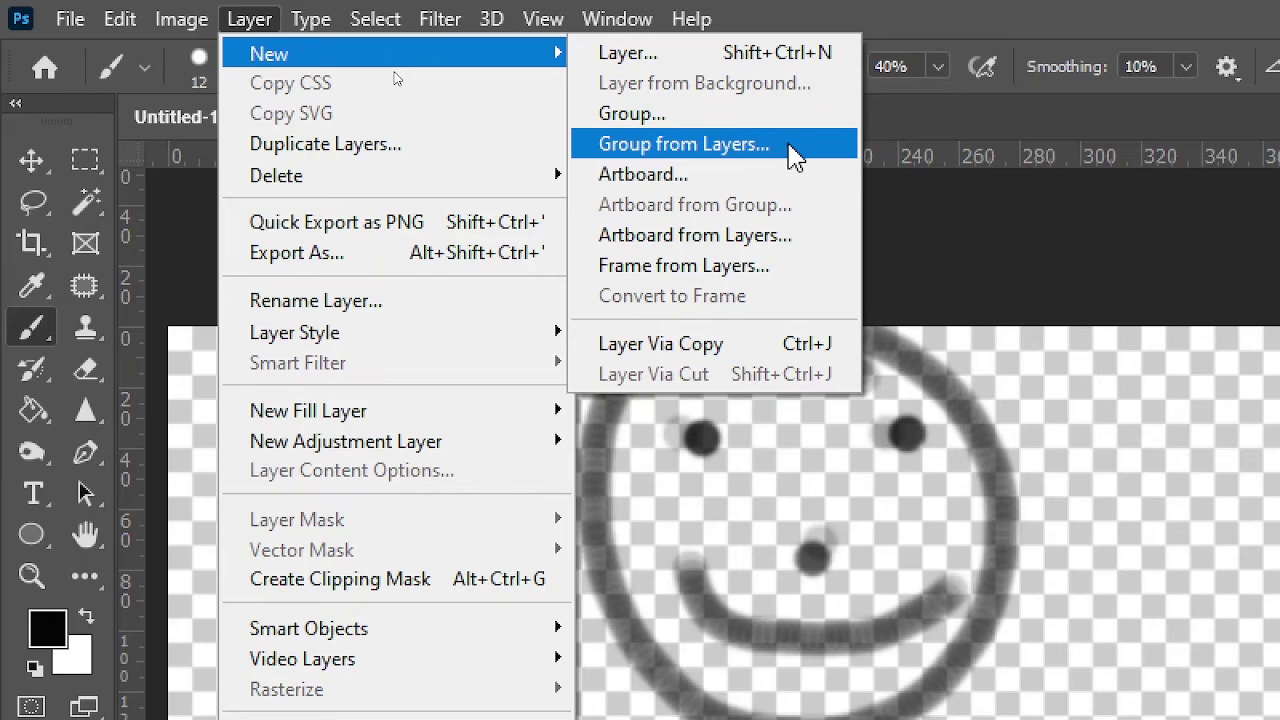
left_click(795, 155)
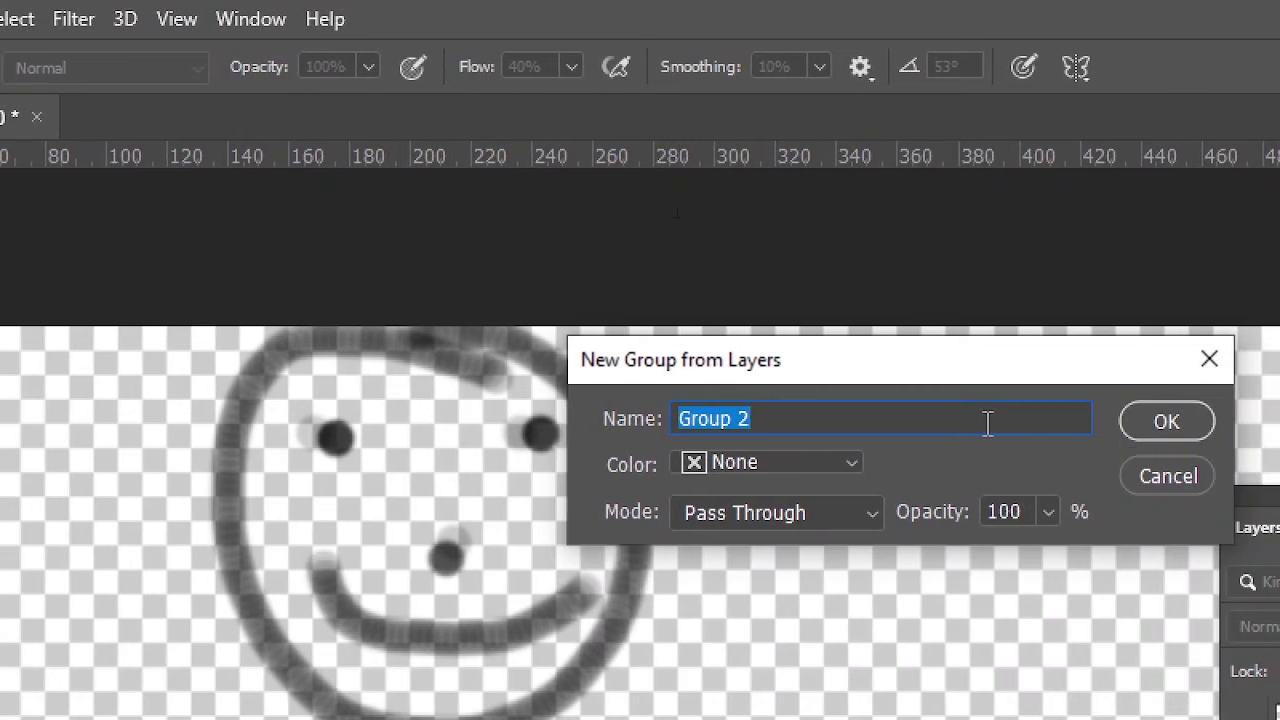
type("couleur")
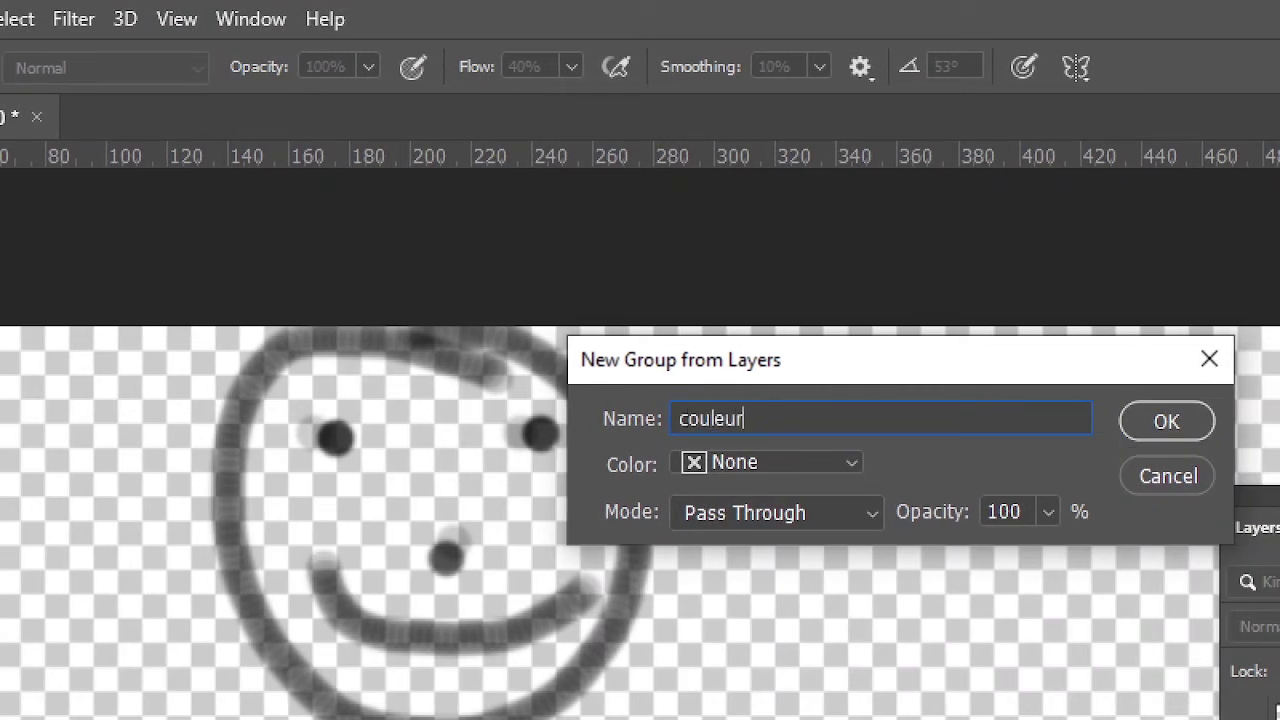
type("s")
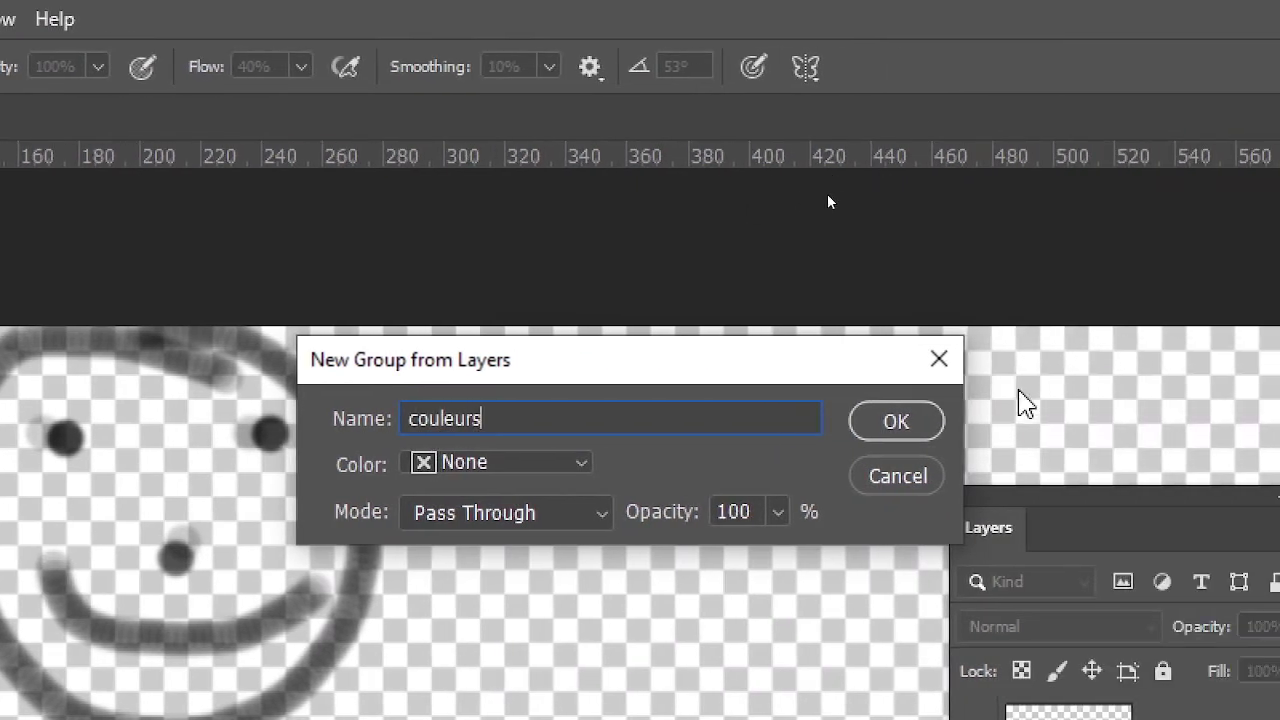
left_click(1166, 421)
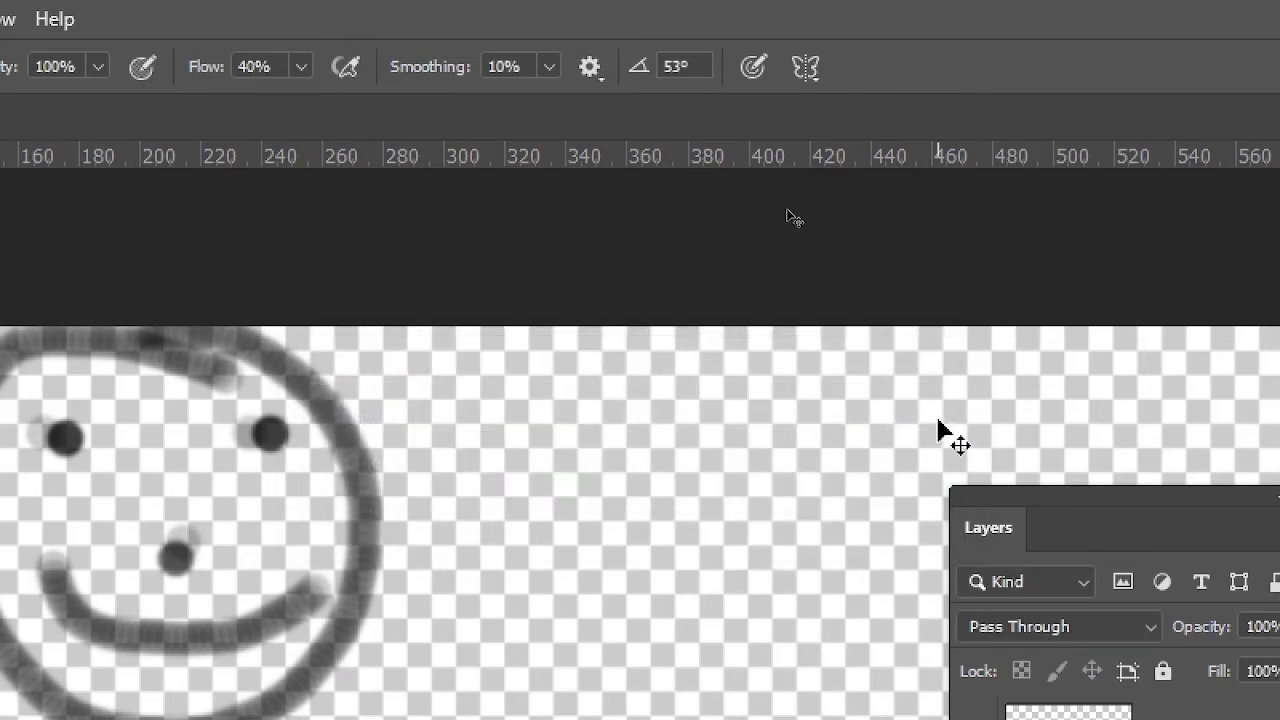
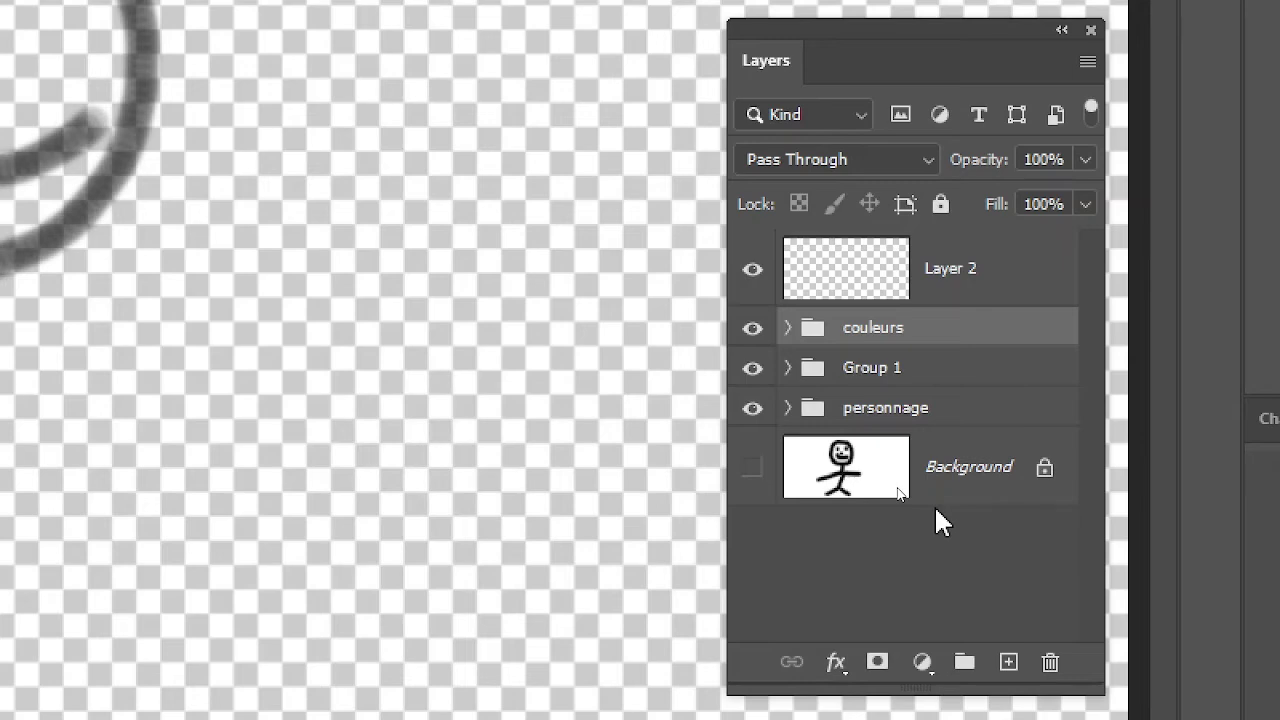
- Hide the personnage, Layer 2 and Group 1 layers so only couleurs shows, and move the Layers panel aside
left_click_drag(851, 470, 712, 374)
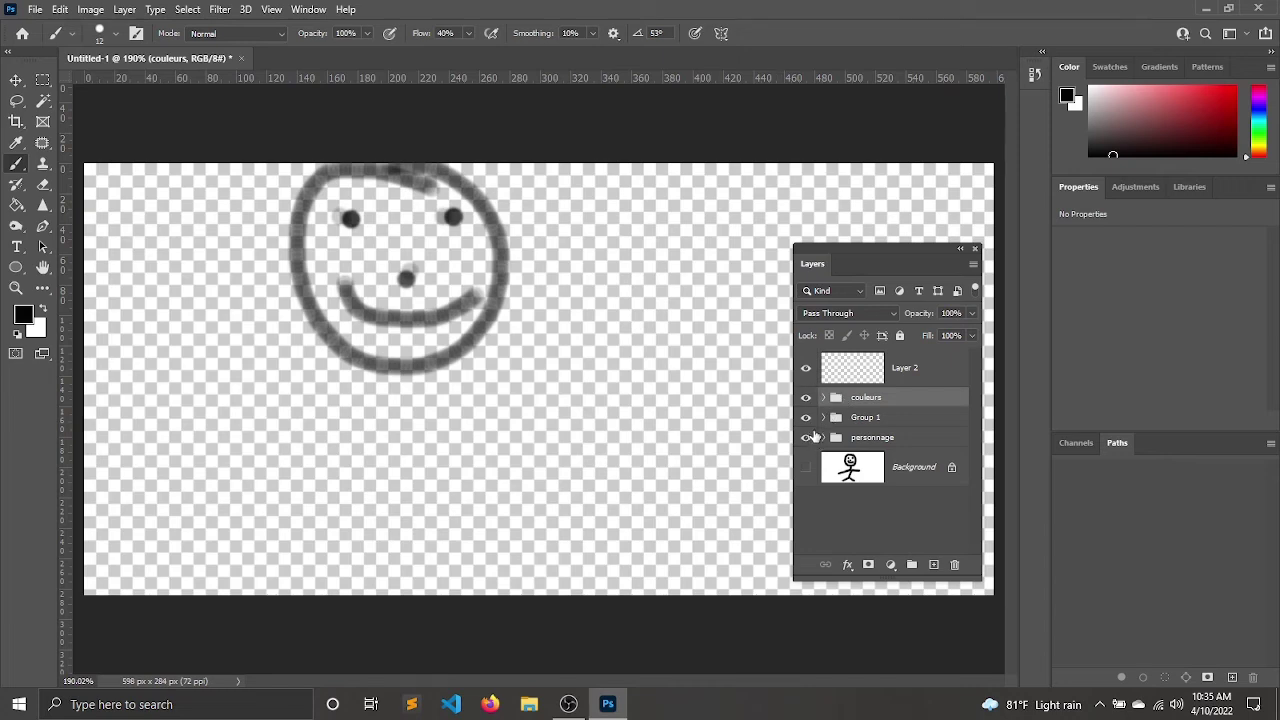
left_click_drag(776, 423, 810, 415)
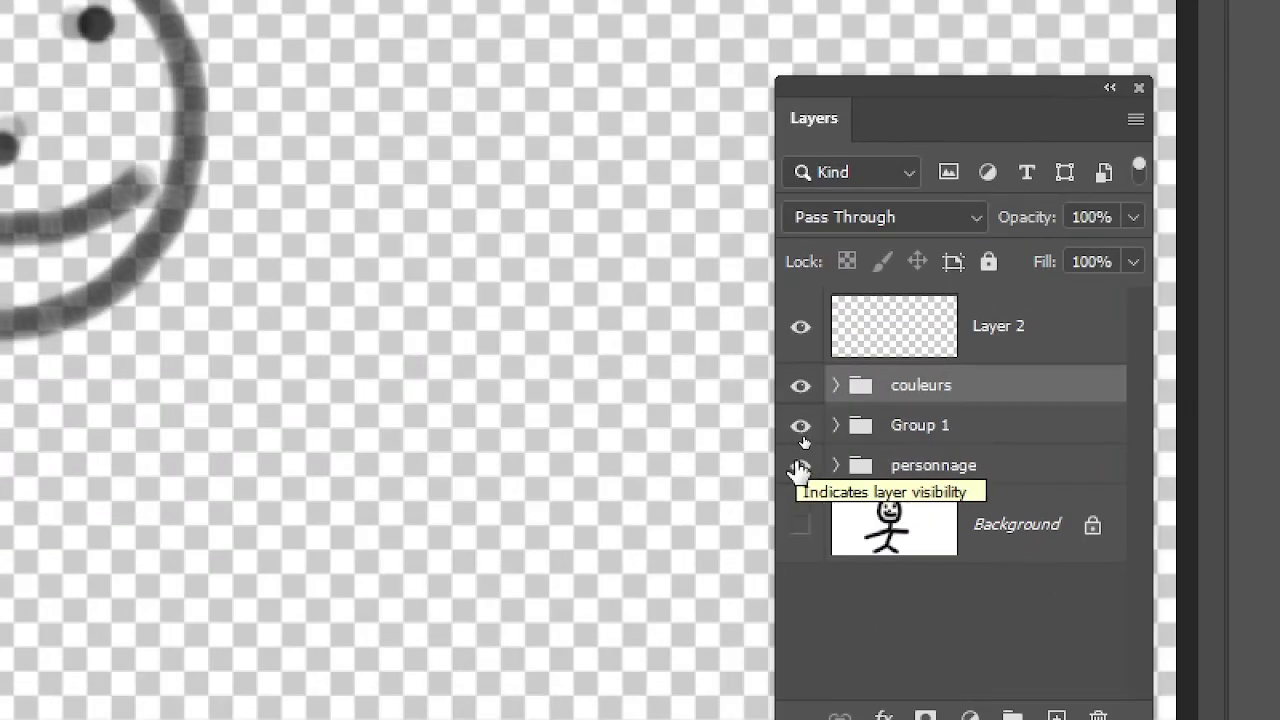
left_click(800, 466)
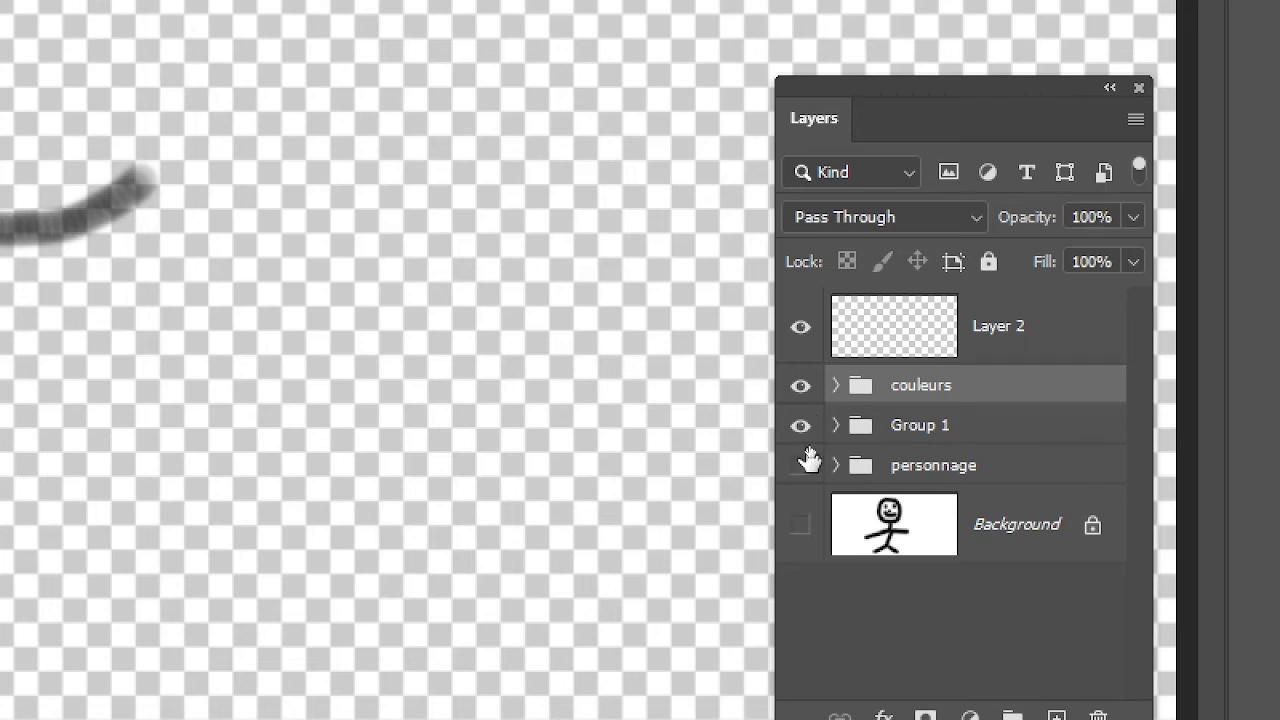
left_click(804, 330)
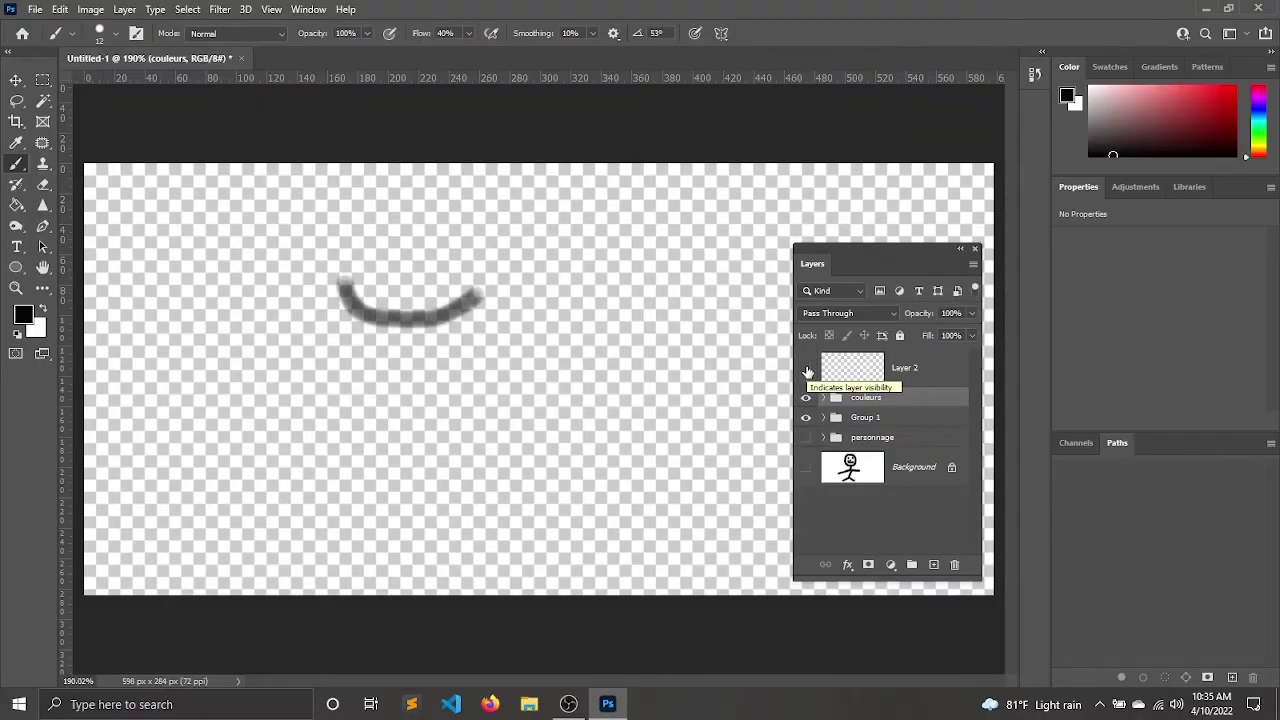
left_click(806, 417)
mouse_move(869, 253)
left_mouse_down()
mouse_move(937, 304)
mouse_move(977, 289)
left_mouse_up()
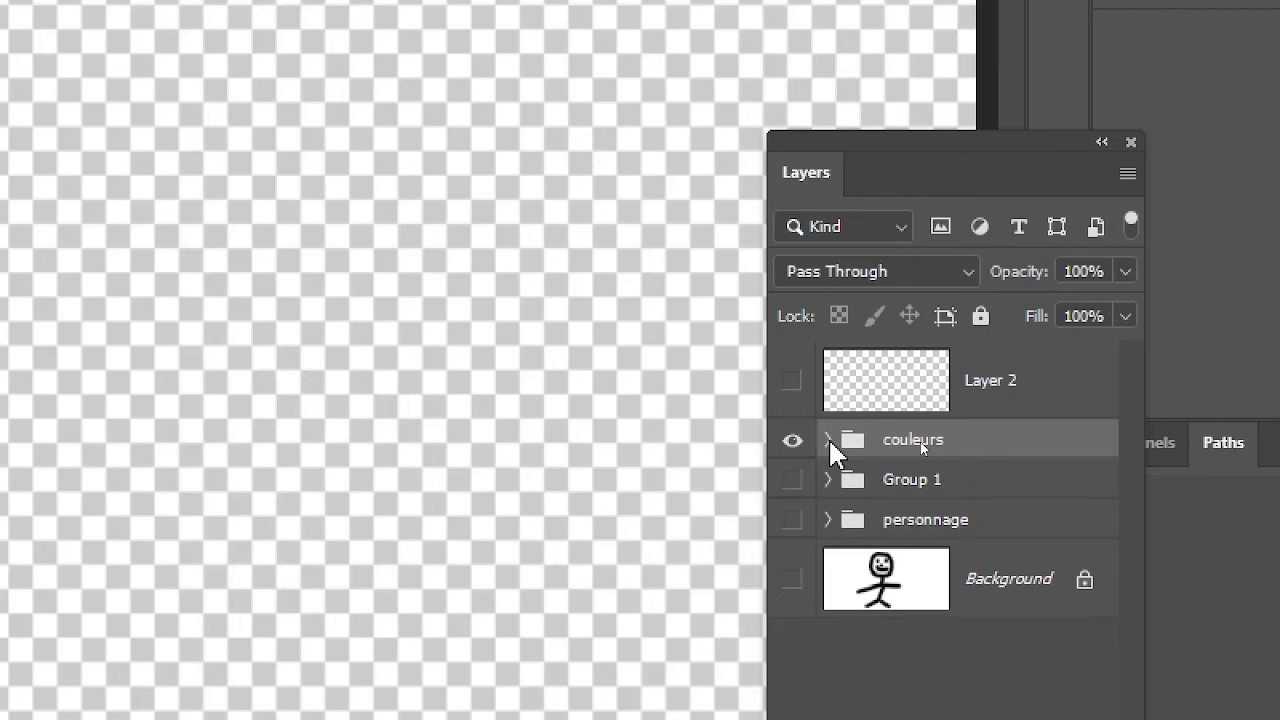
- Expand the couleurs group to show jaune, vert and rouge, and select the jaune layer
left_click(828, 440)
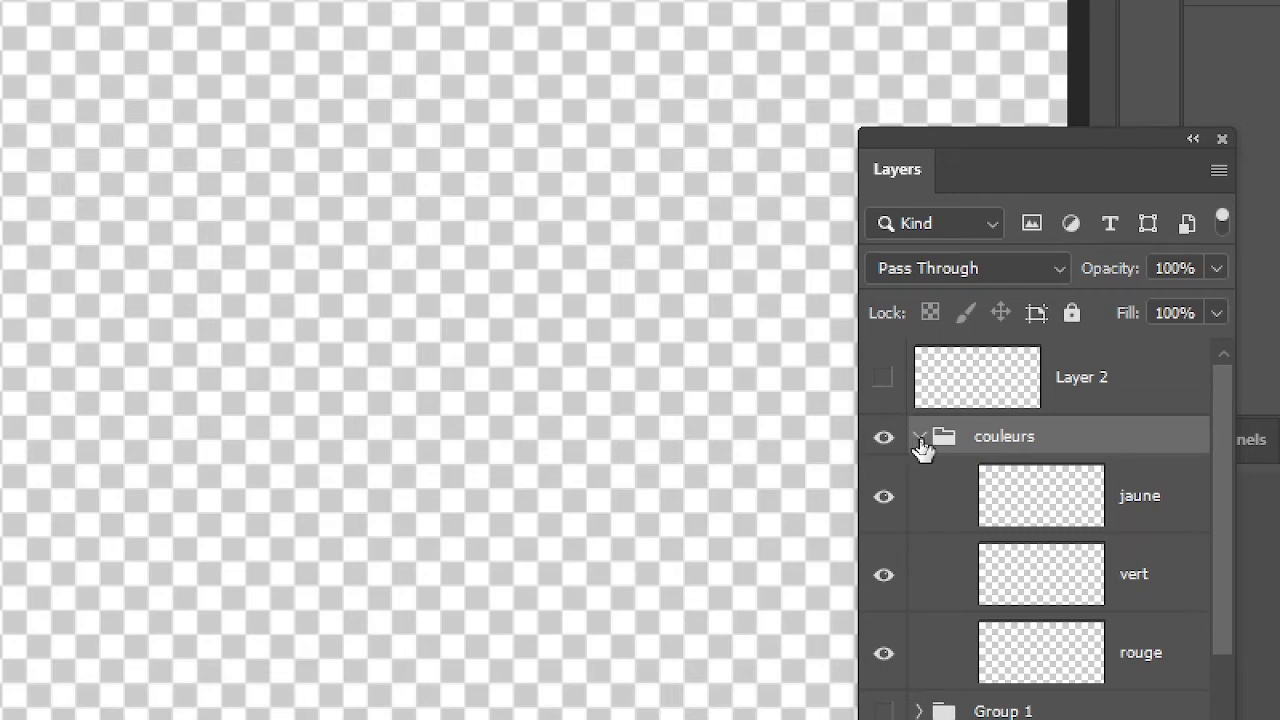
left_click(917, 438)
left_click(918, 438)
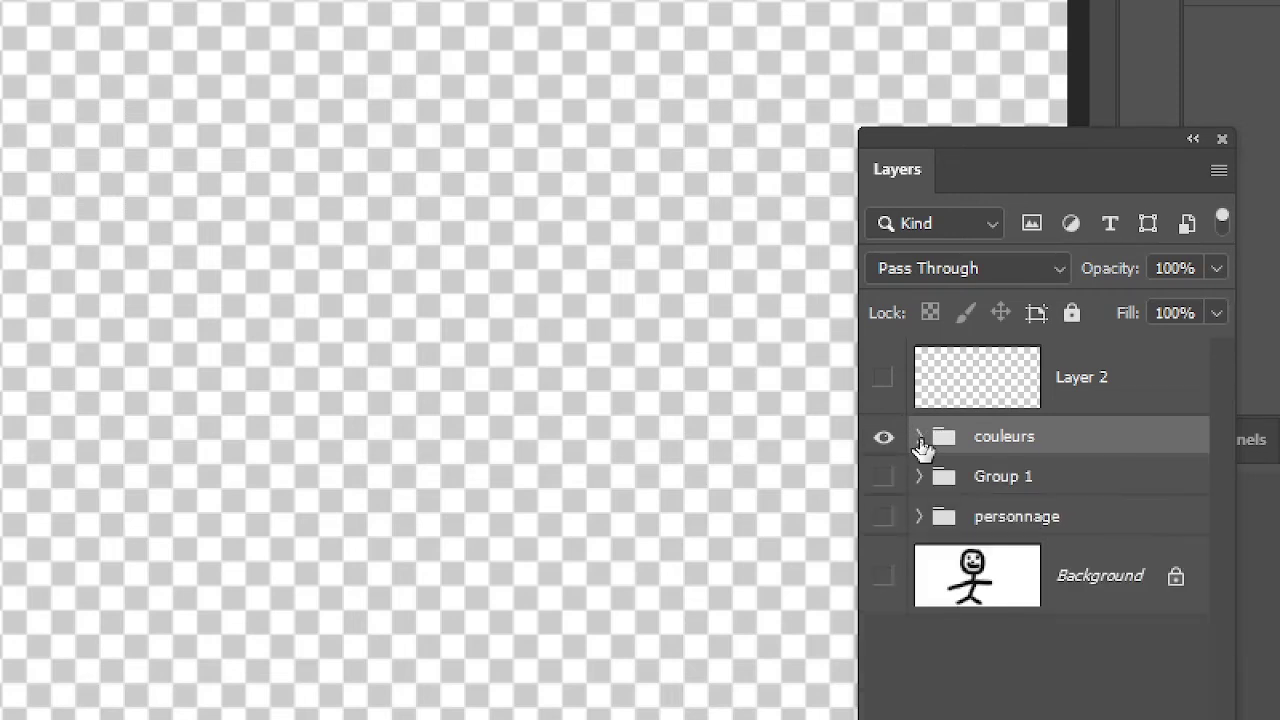
left_click(918, 438)
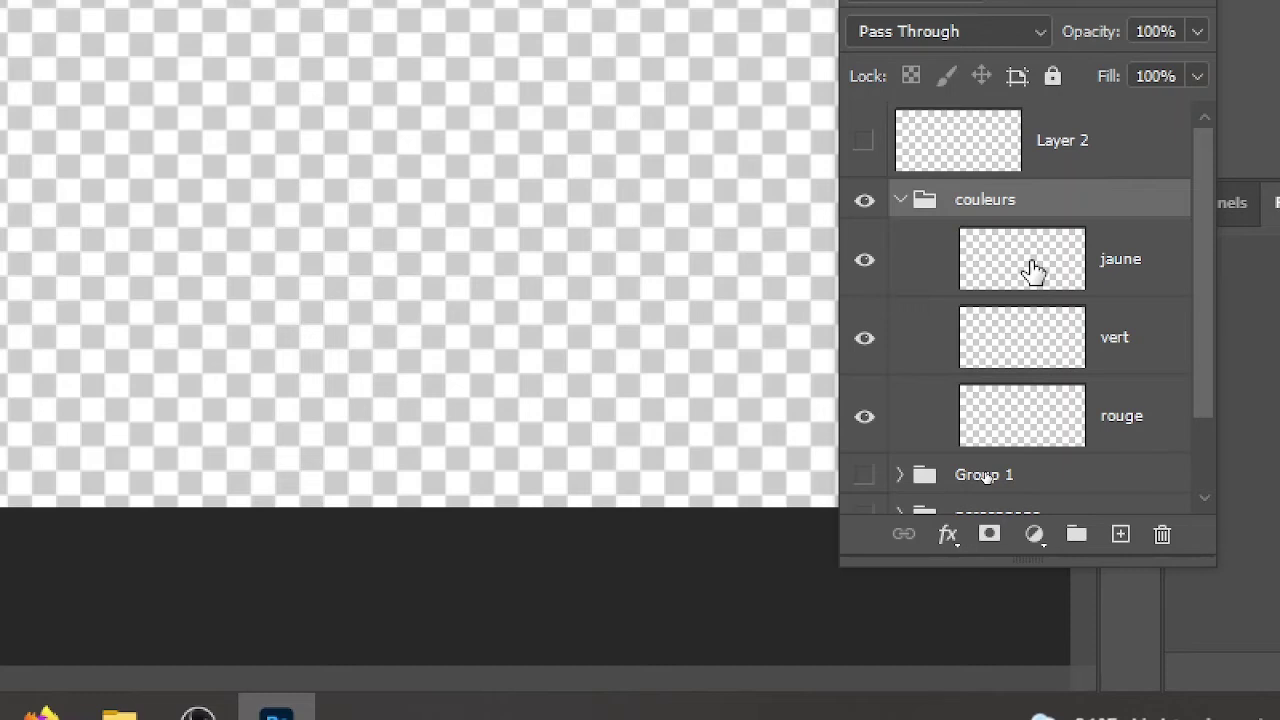
left_click(1033, 270)
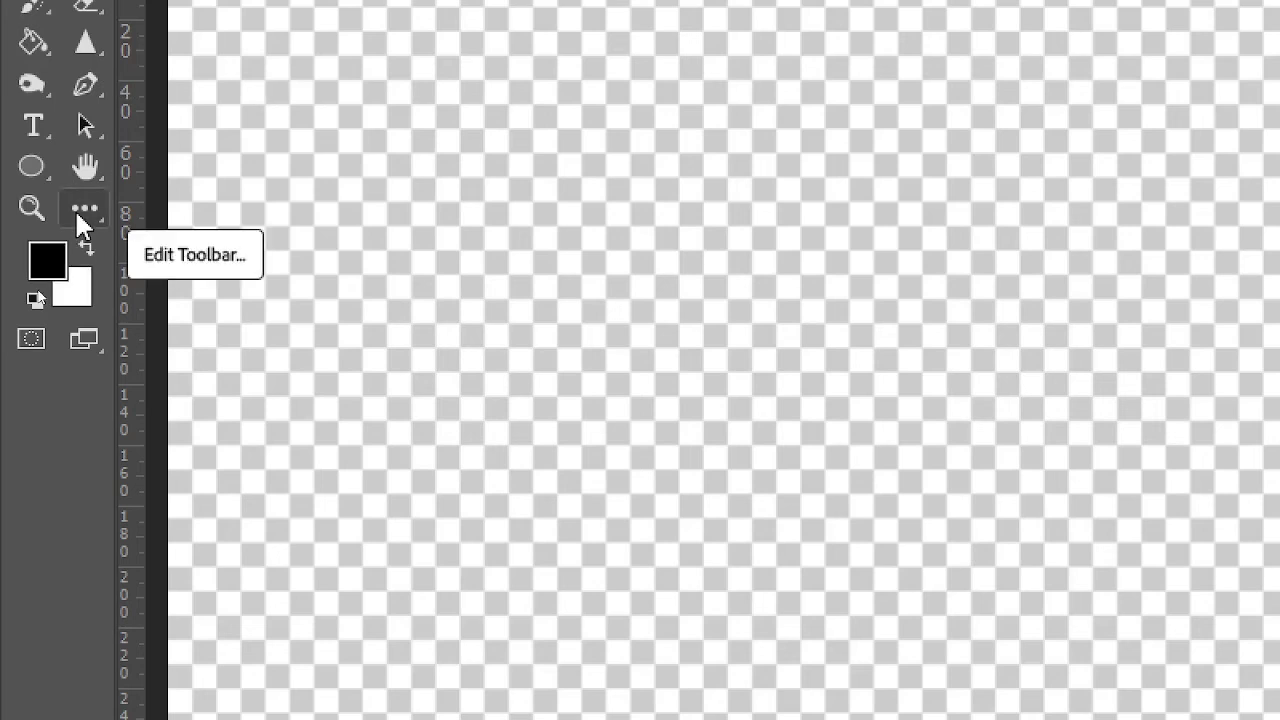
- Swap the colours so black is foreground, and bring up the foreground Color Picker
key("x")
key("x")
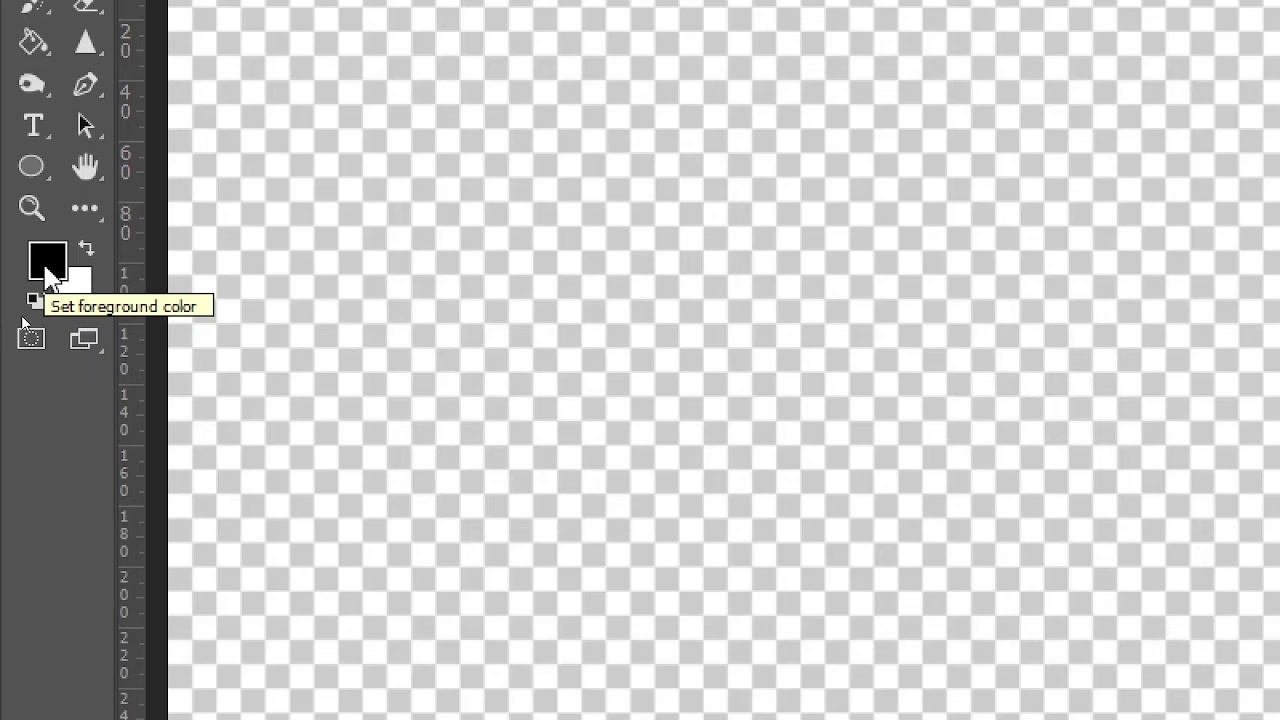
left_click(47, 266)
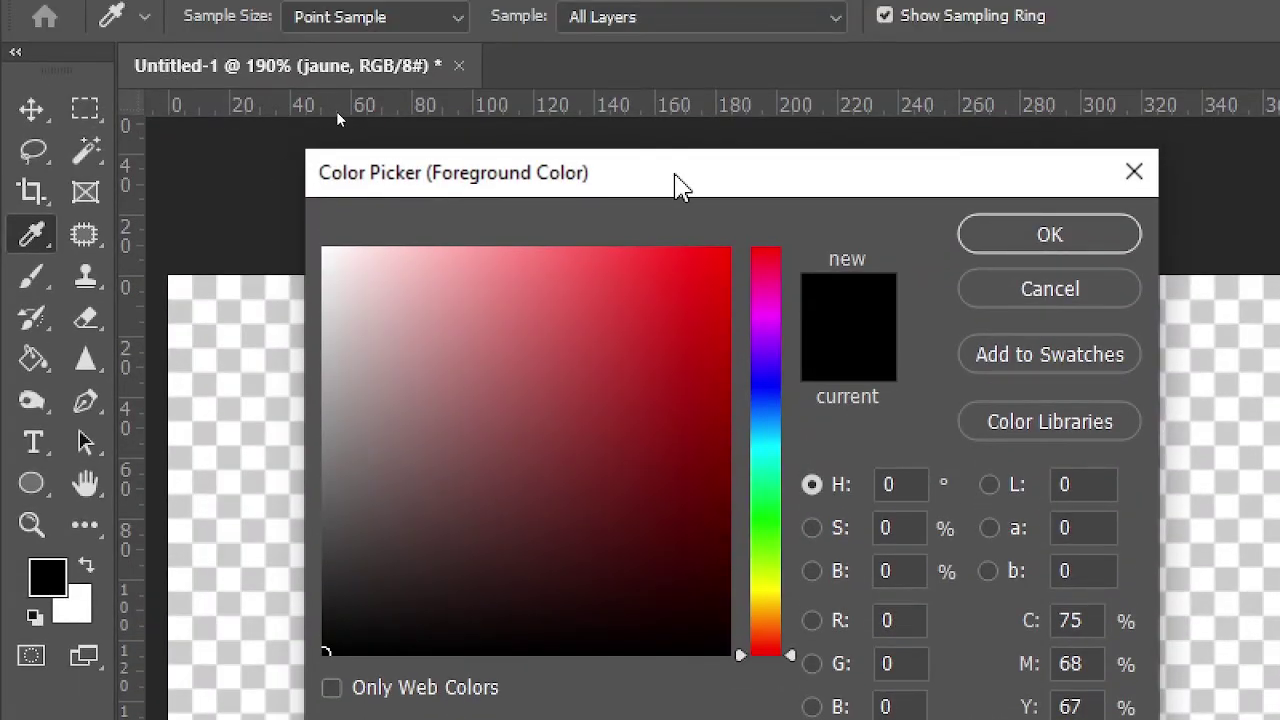
left_click_drag(677, 186, 619, 96)
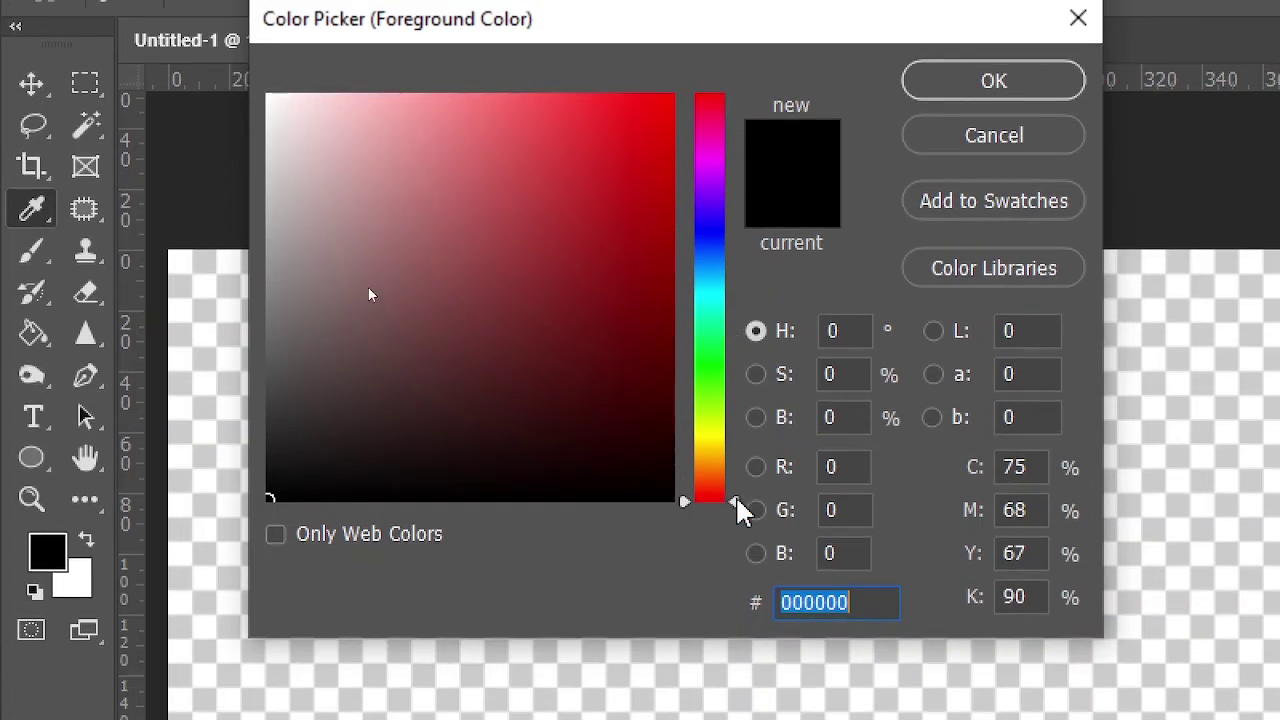
left_click_drag(738, 505, 757, 100)
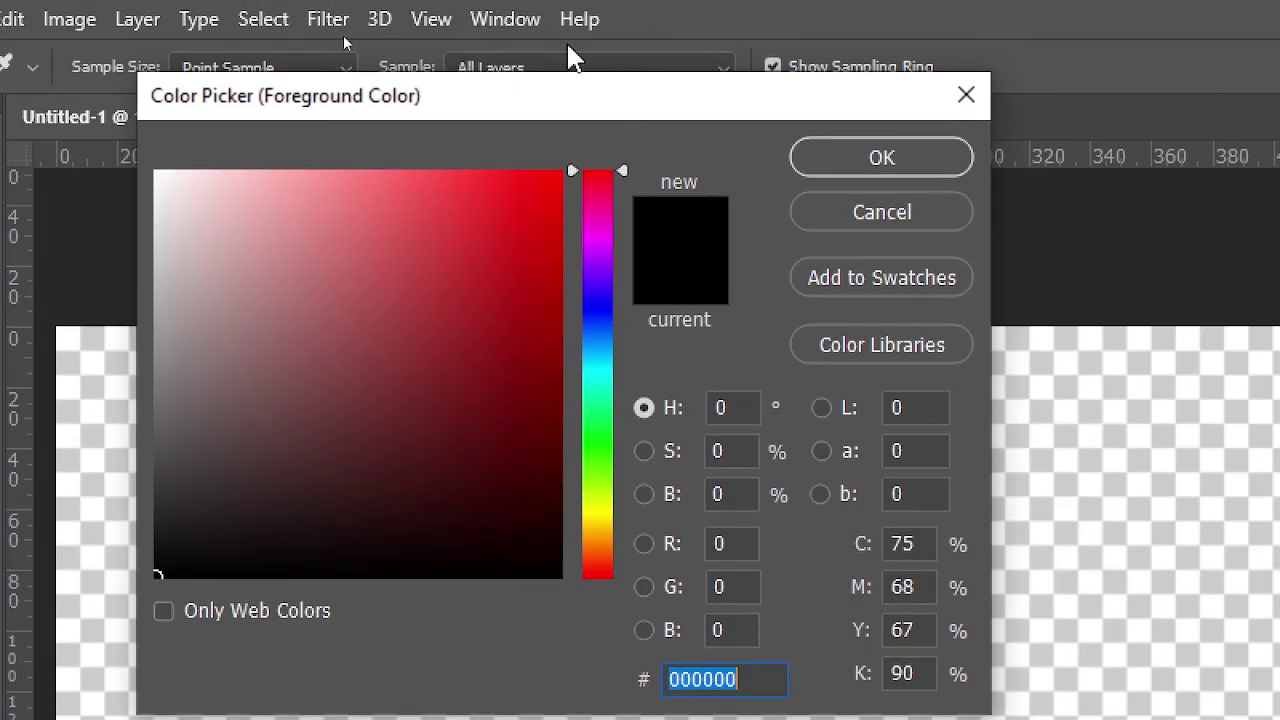
- Sweep the hue slider through the hues until H reads 240 (blue)
mouse_move(619, 169)
left_mouse_down()
mouse_move(580, 640)
mouse_move(632, 455)
mouse_move(640, 170)
mouse_move(629, 157)
mouse_move(571, 491)
mouse_move(569, 643)
mouse_move(631, 466)
mouse_move(648, 138)
mouse_move(614, 594)
mouse_move(616, 132)
left_mouse_up()
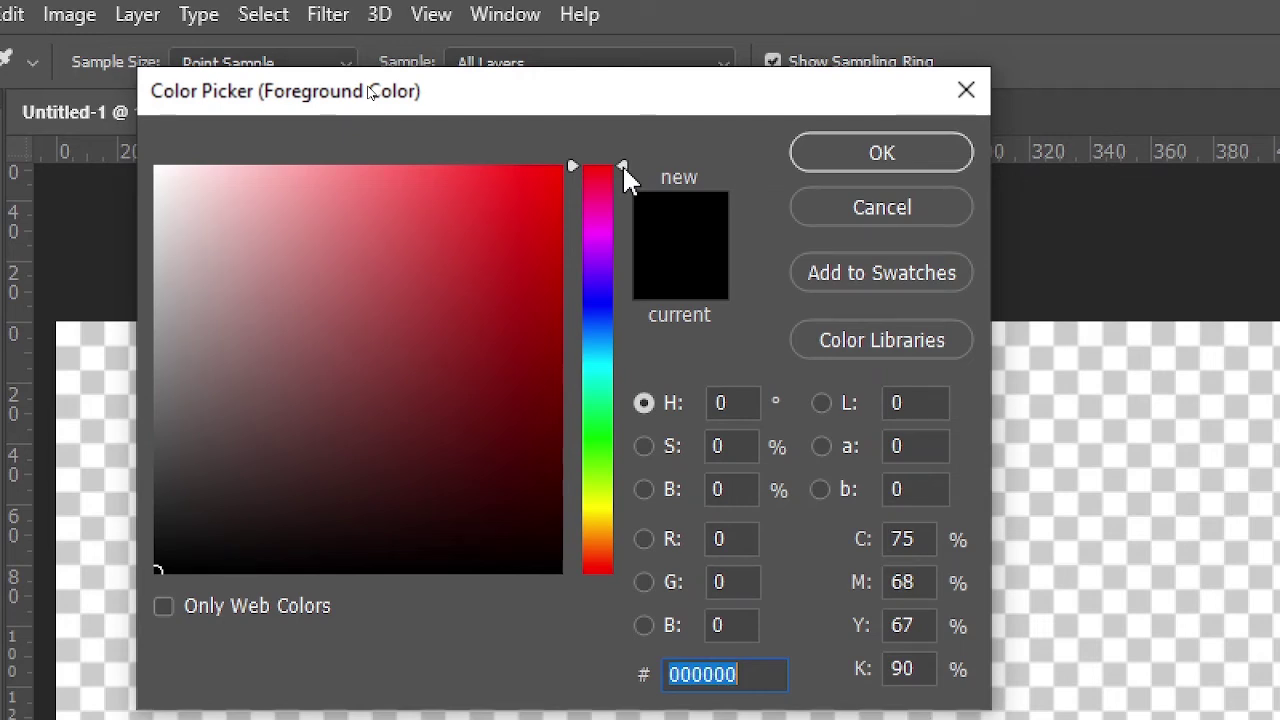
mouse_move(622, 164)
left_mouse_down()
mouse_move(620, 513)
mouse_move(646, 295)
mouse_move(645, 313)
left_mouse_up()
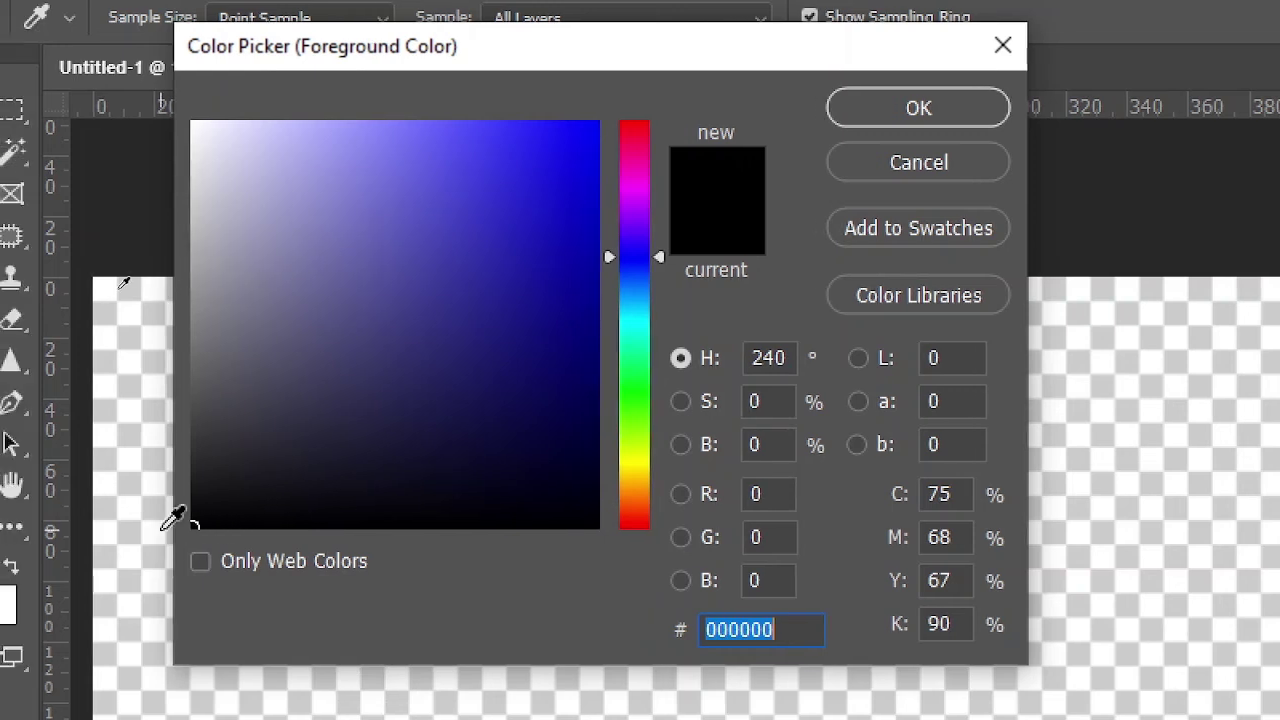
- Try dark shades in the colour field, settling on navy blue 05054e
mouse_move(198, 525)
left_mouse_down()
mouse_move(249, 459)
mouse_move(551, 454)
mouse_move(161, 415)
mouse_move(283, 409)
mouse_move(590, 453)
left_mouse_up()
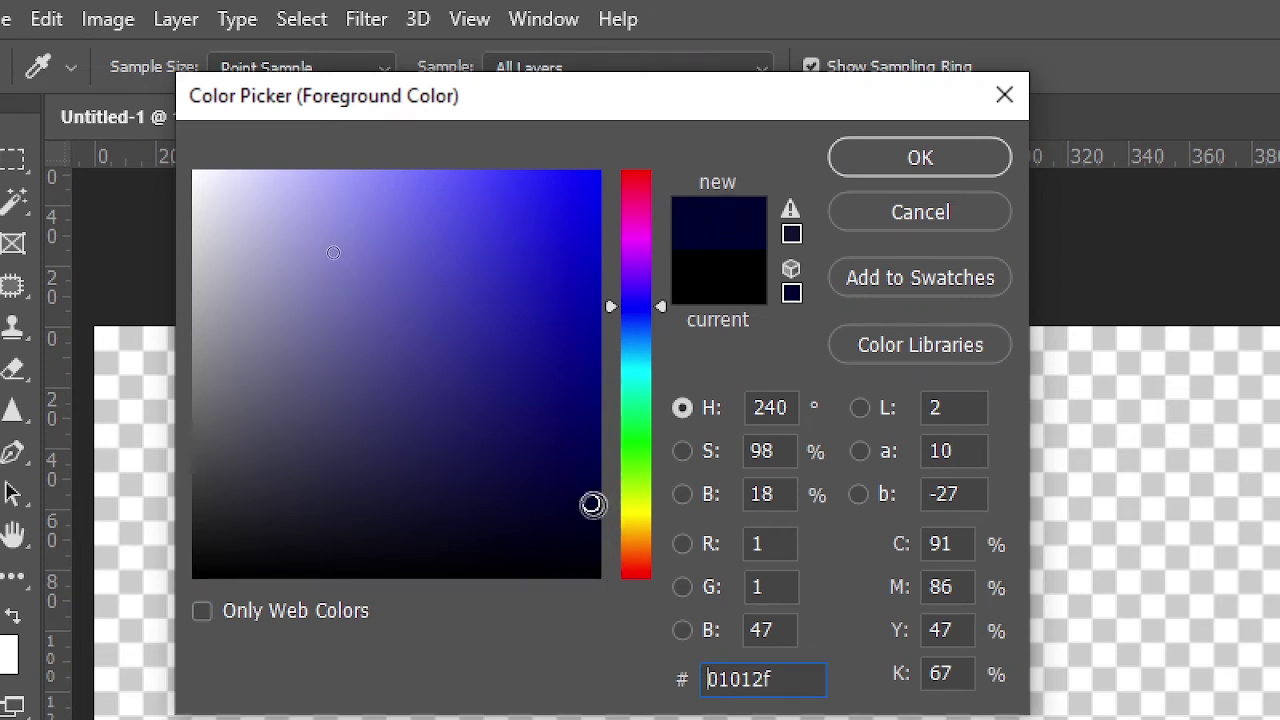
left_click_drag(591, 504, 194, 430)
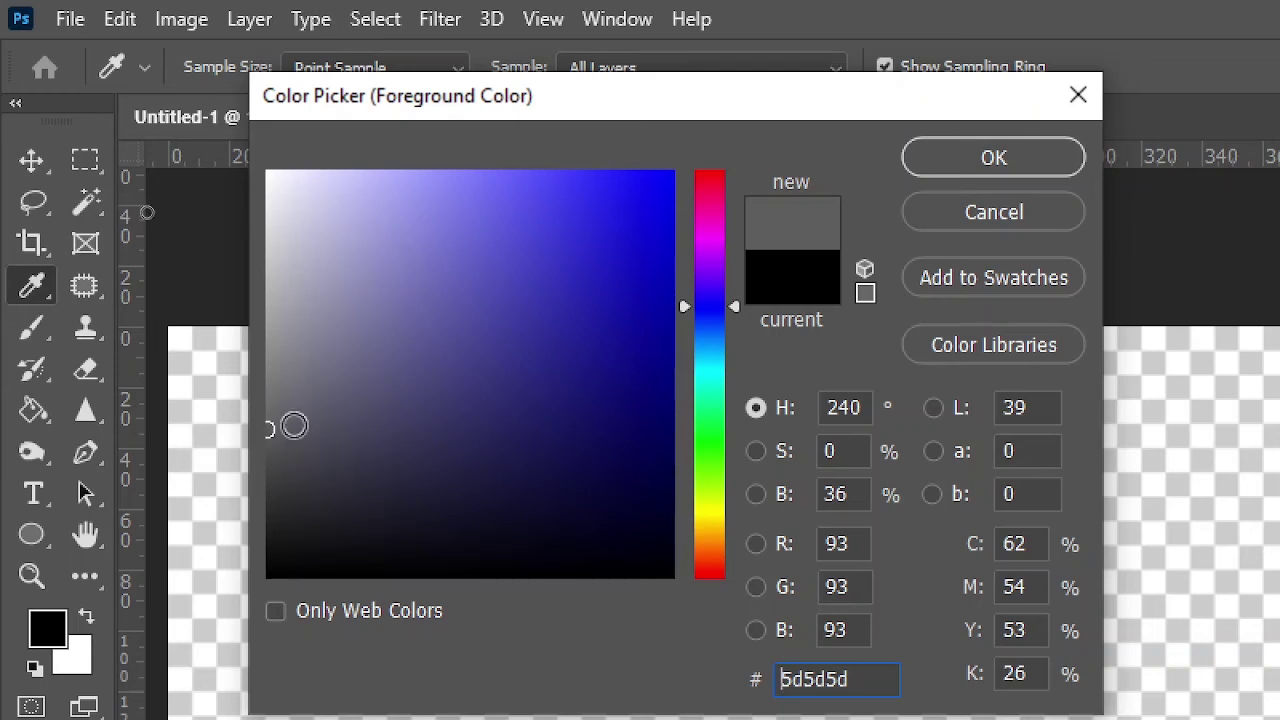
mouse_move(270, 426)
left_mouse_down()
mouse_move(491, 426)
mouse_move(272, 430)
mouse_move(342, 424)
left_mouse_up()
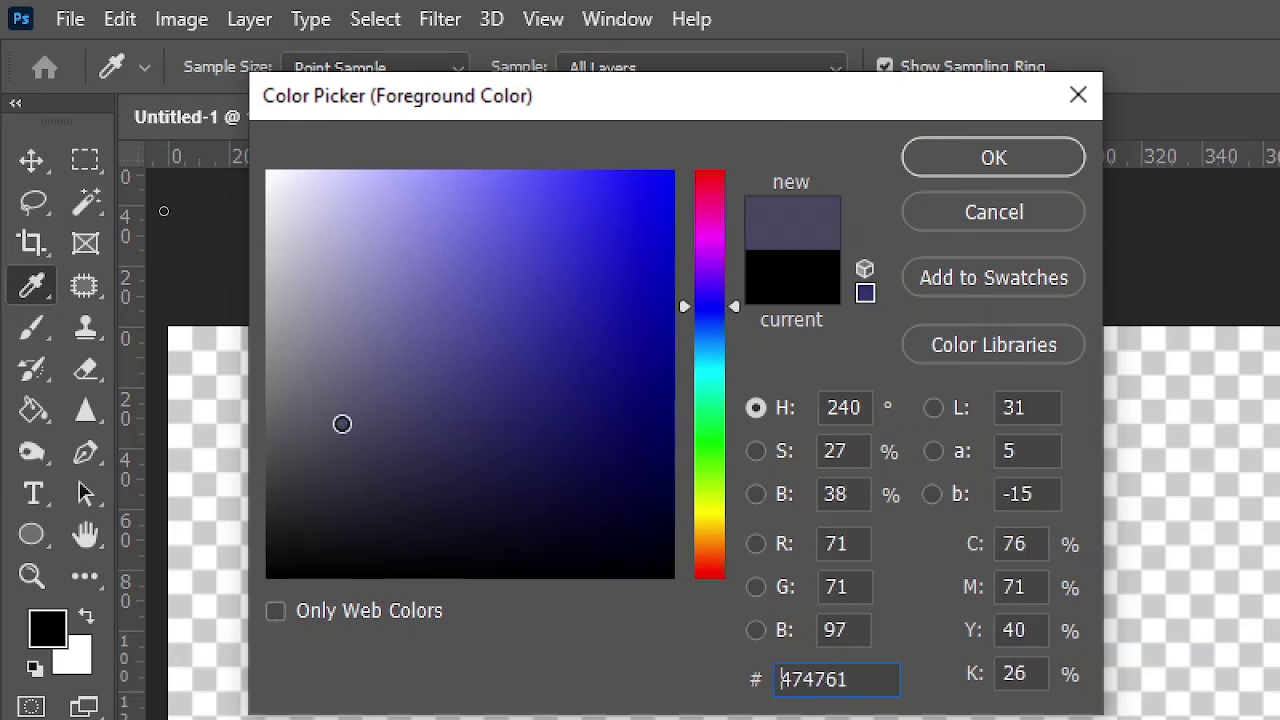
mouse_move(342, 424)
left_mouse_down()
mouse_move(619, 363)
mouse_move(627, 480)
mouse_move(609, 577)
mouse_move(631, 283)
mouse_move(620, 160)
mouse_move(648, 453)
left_mouse_up()
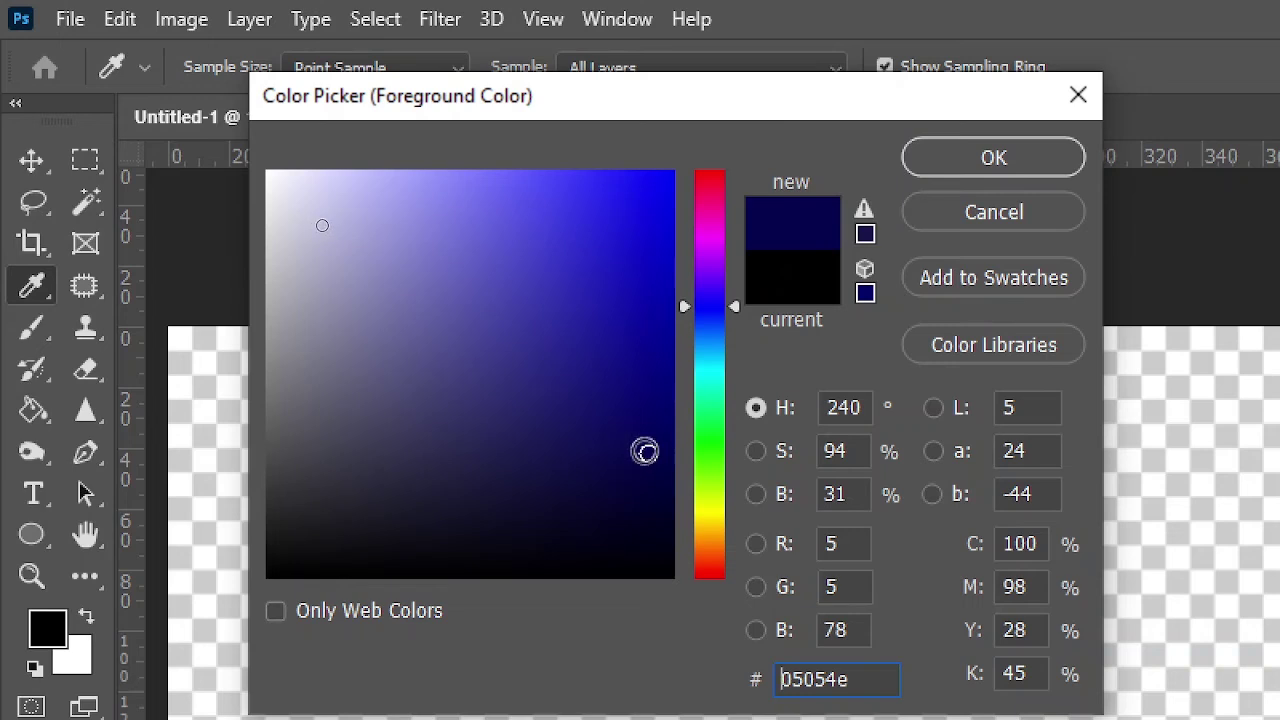
- Try several blue shades in the colour field, ending on bright violet-blue 4848ff
left_click_drag(654, 447, 617, 121)
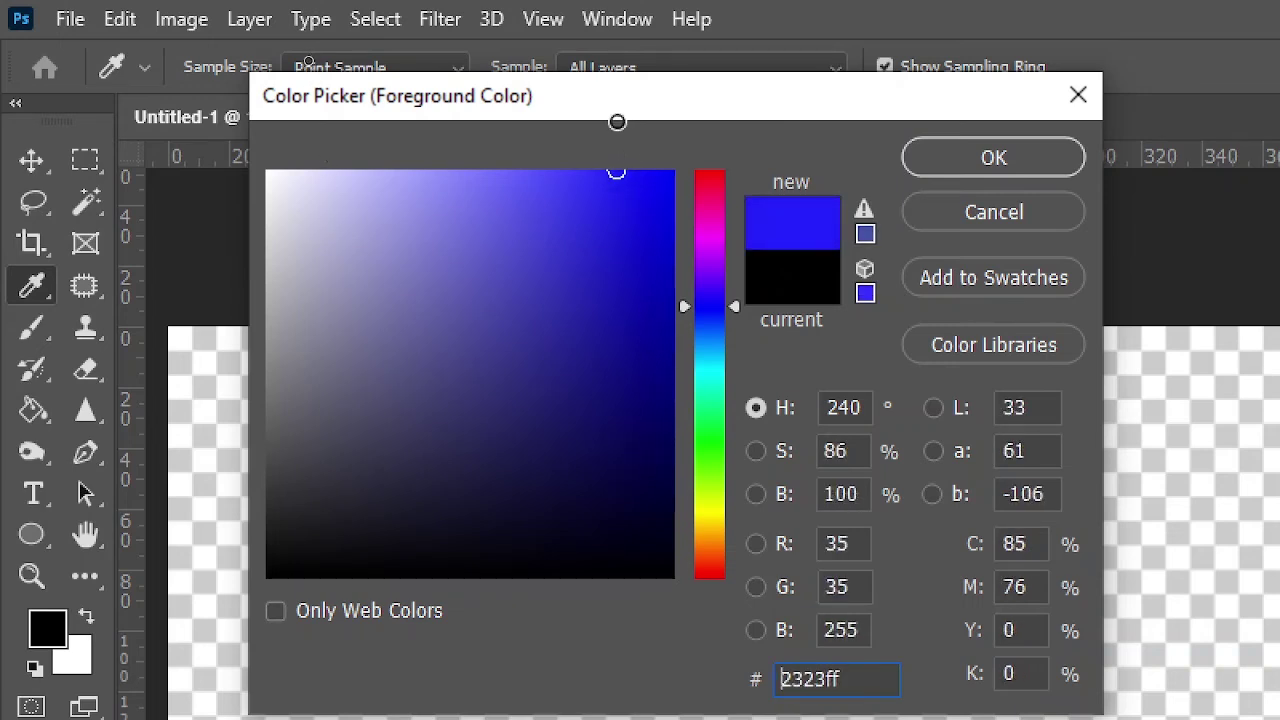
mouse_move(617, 121)
left_mouse_down()
mouse_move(591, 163)
mouse_move(480, 589)
mouse_move(517, 608)
mouse_move(551, 601)
mouse_move(557, 431)
mouse_move(539, 272)
left_mouse_up()
mouse_move(534, 217)
left_mouse_down()
mouse_move(340, 240)
mouse_move(609, 366)
mouse_move(440, 380)
mouse_move(558, 262)
mouse_move(357, 300)
mouse_move(459, 310)
mouse_move(414, 580)
mouse_move(417, 211)
mouse_move(296, 267)
mouse_move(266, 437)
mouse_move(457, 363)
mouse_move(299, 552)
mouse_move(500, 374)
mouse_move(526, 417)
mouse_move(557, 357)
mouse_move(558, 273)
left_mouse_up()
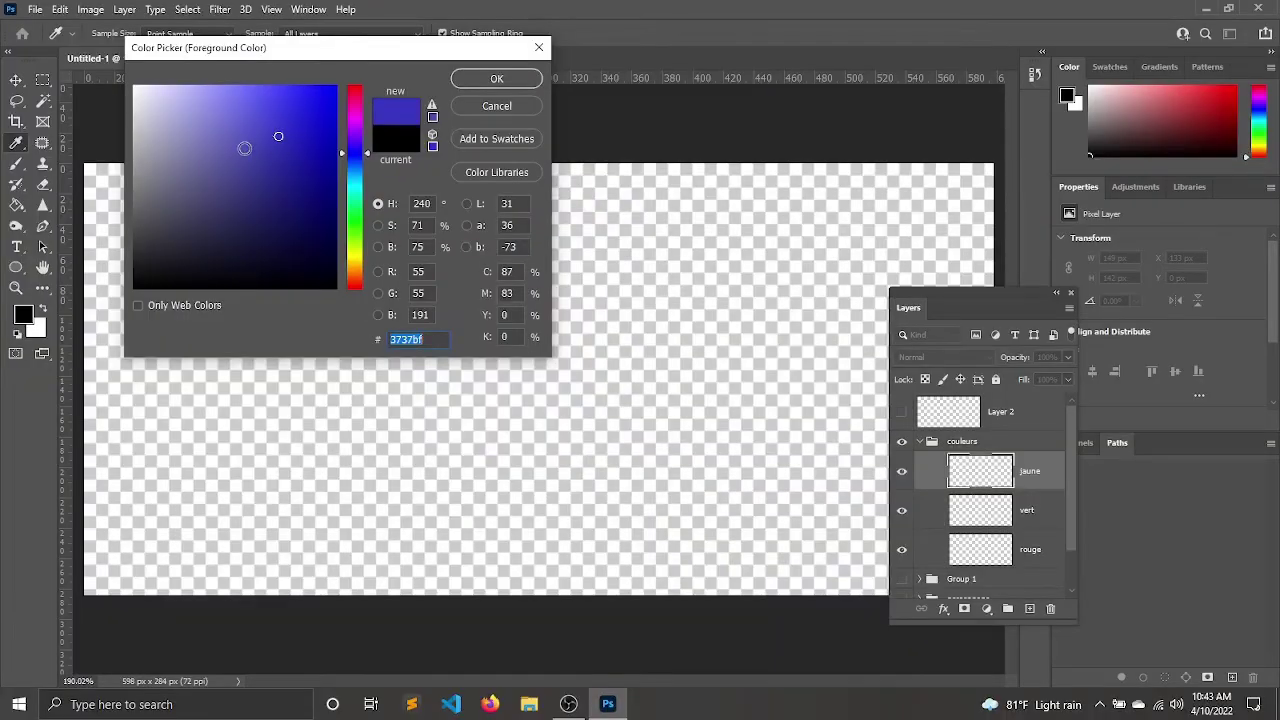
mouse_move(276, 136)
left_mouse_down()
mouse_move(286, 126)
mouse_move(237, 186)
mouse_move(274, 195)
mouse_move(284, 40)
mouse_move(277, 220)
mouse_move(294, 540)
left_mouse_up()
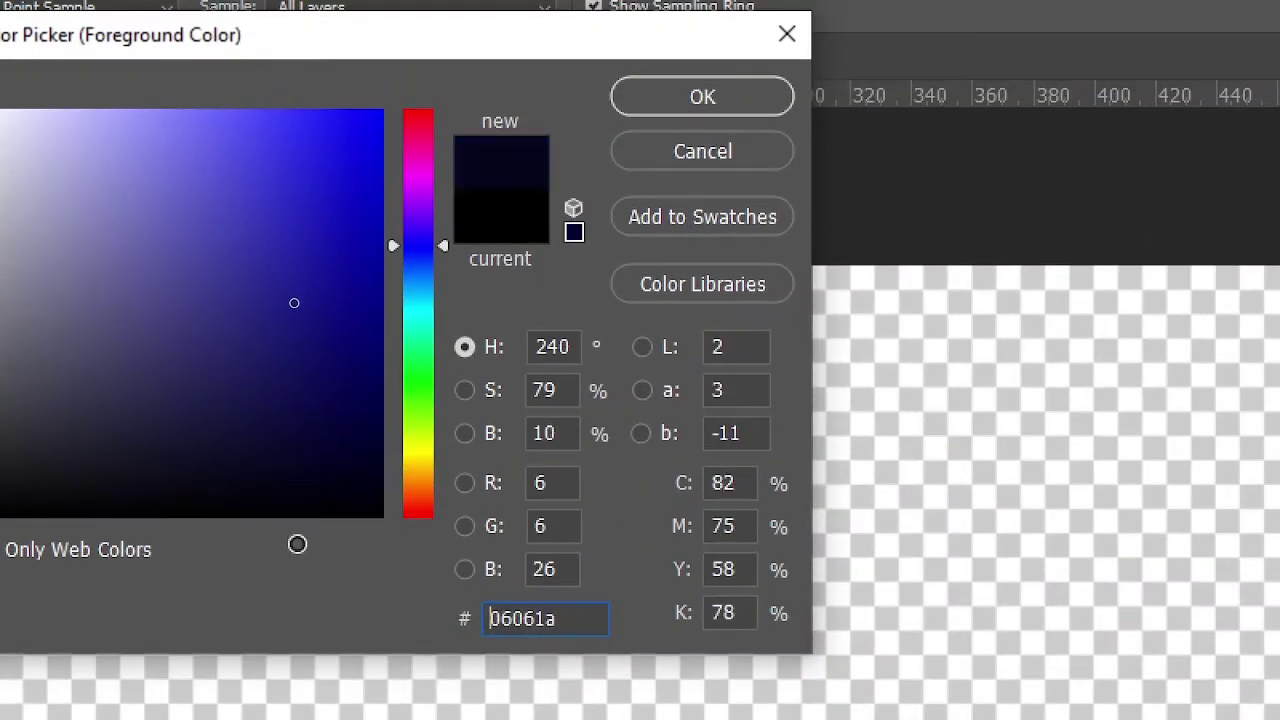
left_click_drag(273, 238, 267, 110)
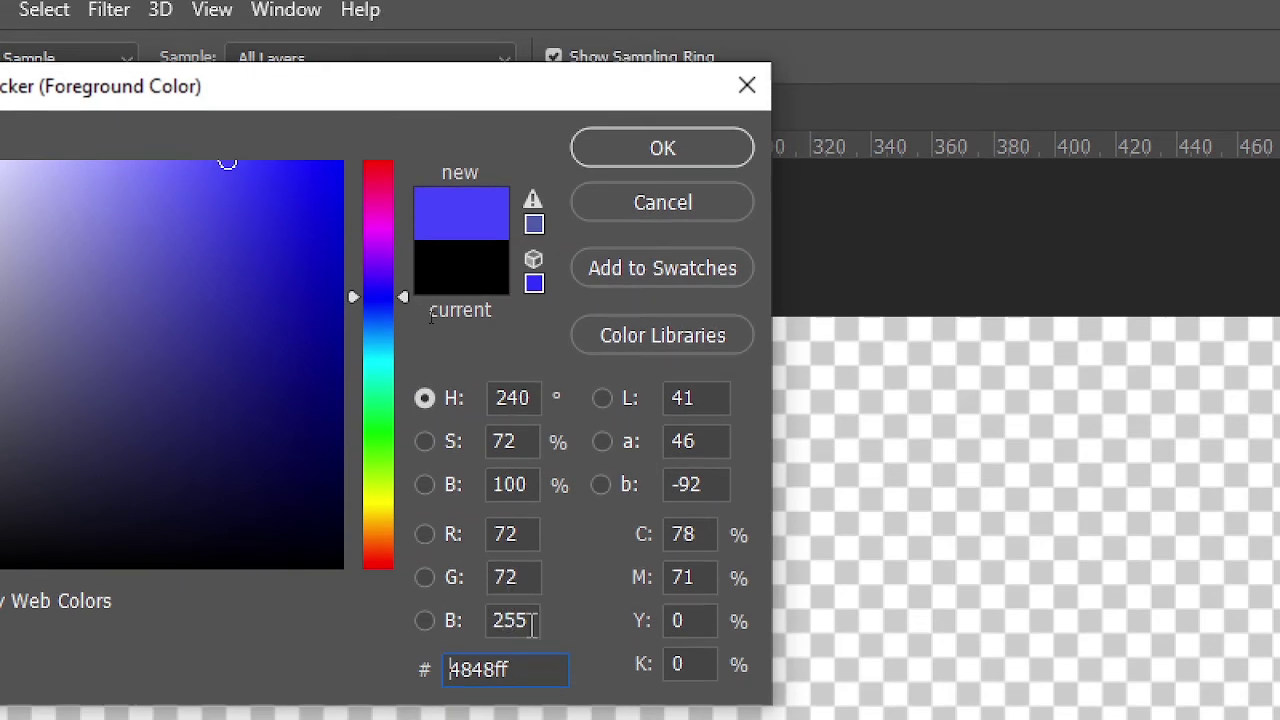
- Preview olive with blue 0, then pure red with R 255 and G 0
left_click(528, 620)
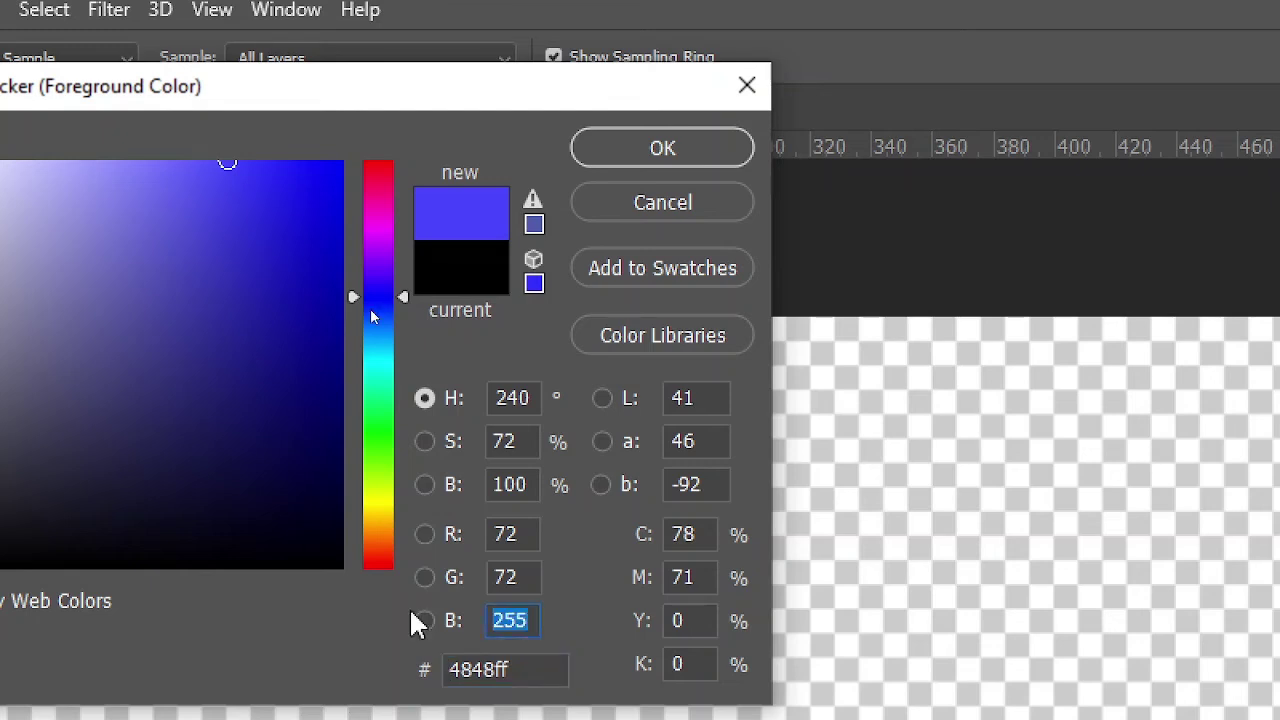
type("0")
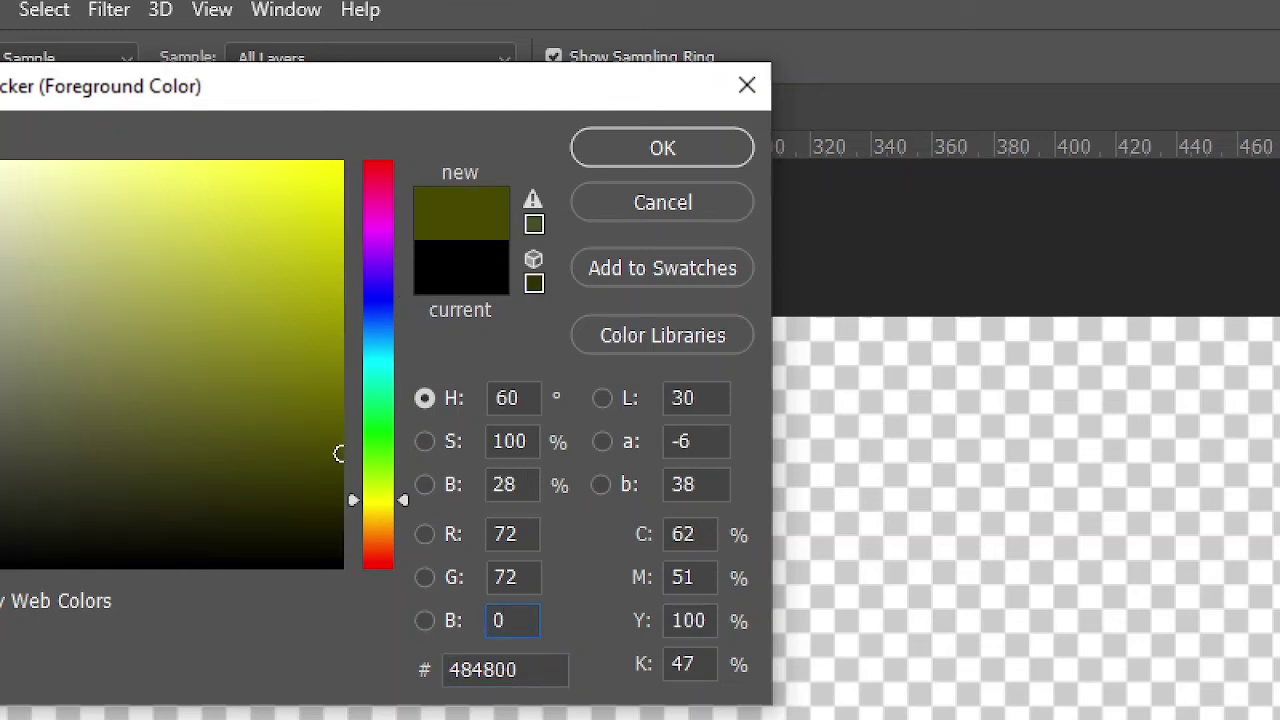
key("Tab")
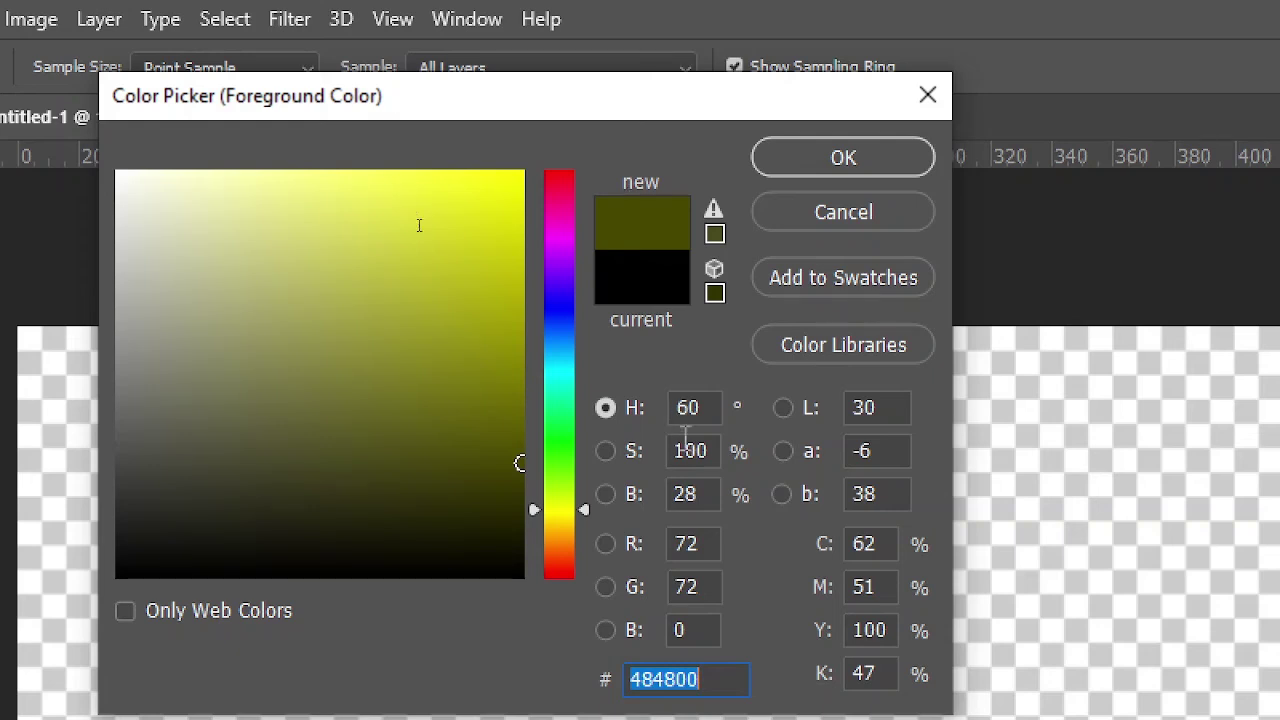
left_click(709, 549)
double_click(709, 545)
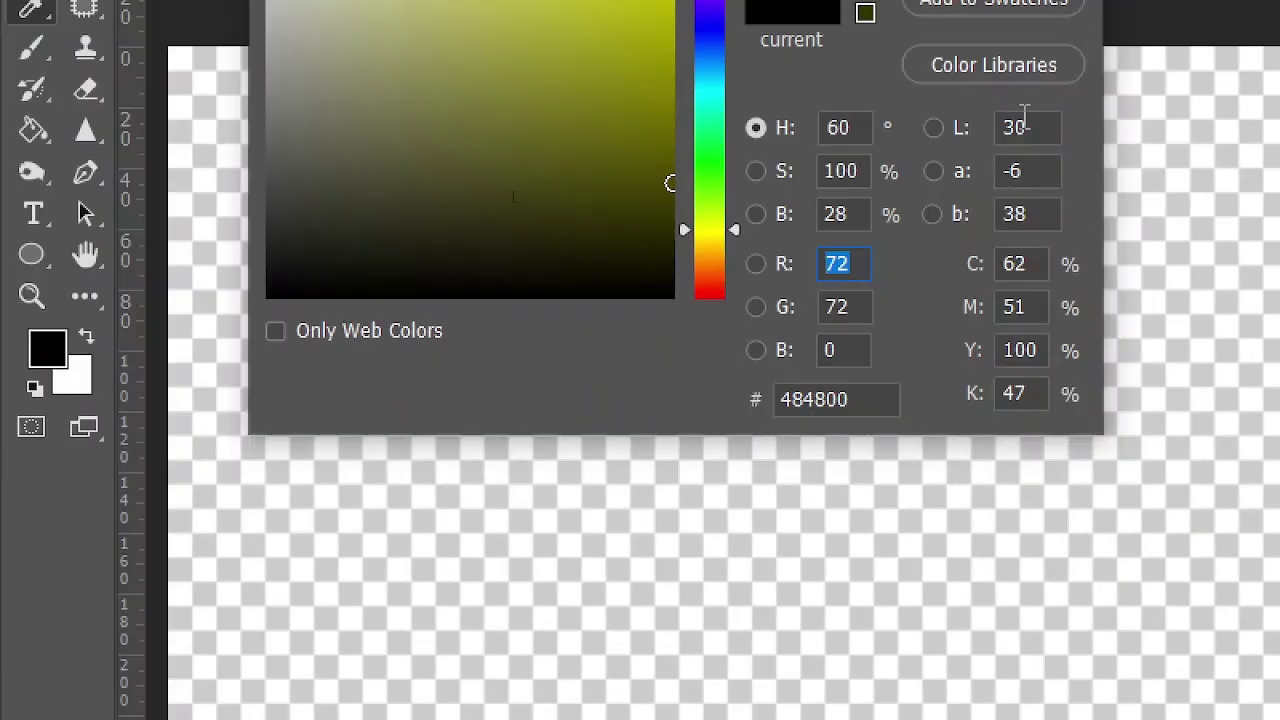
type("255")
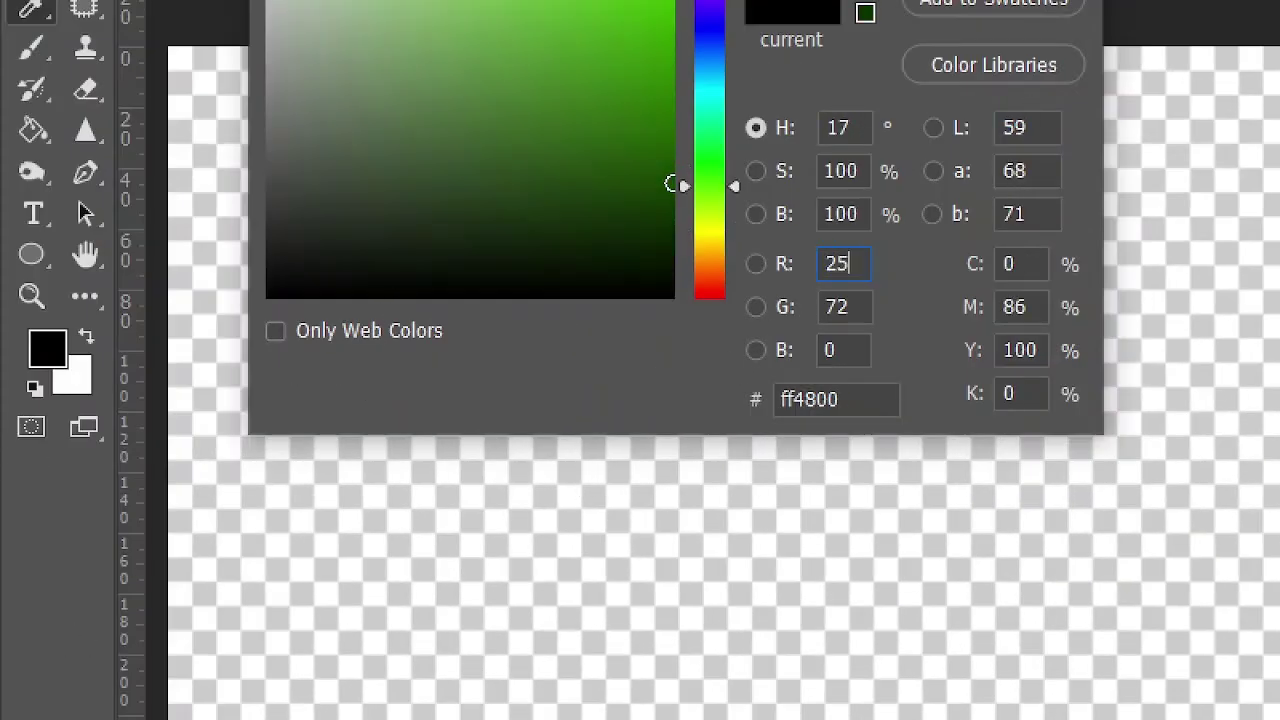
key("Tab")
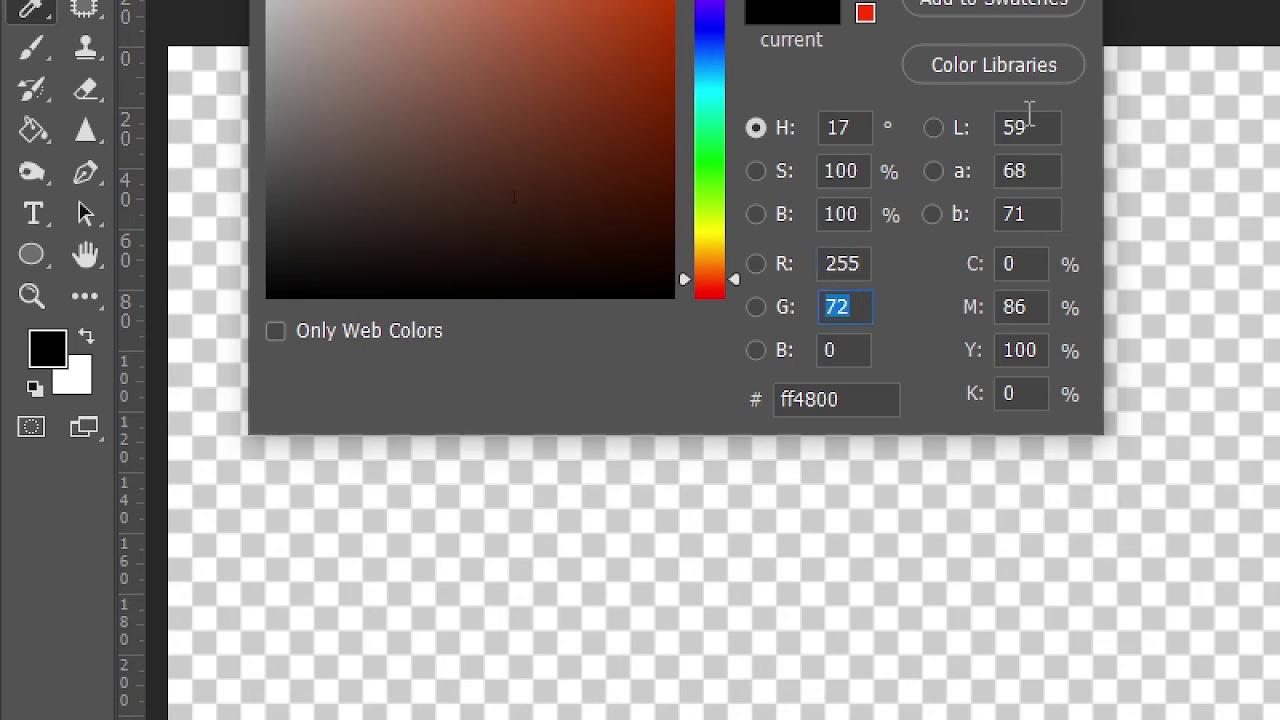
type("0")
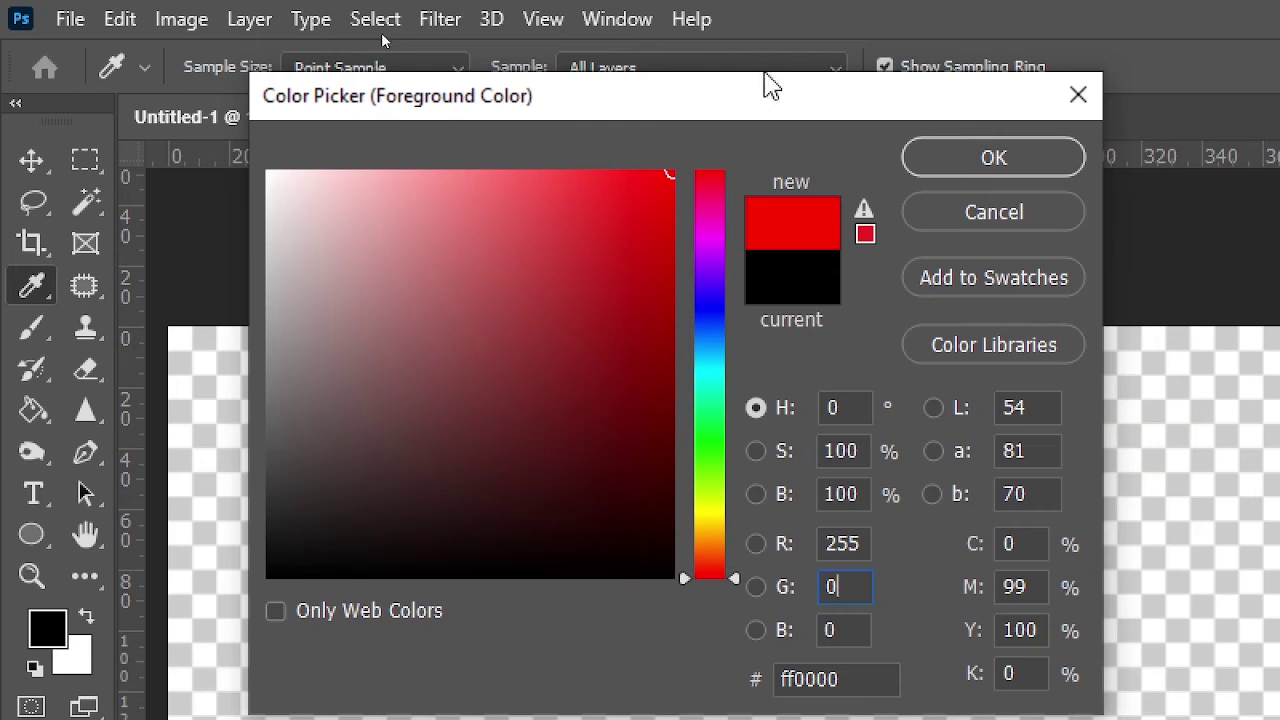
- Preview pure green with R 0 and G 255
left_click(860, 543)
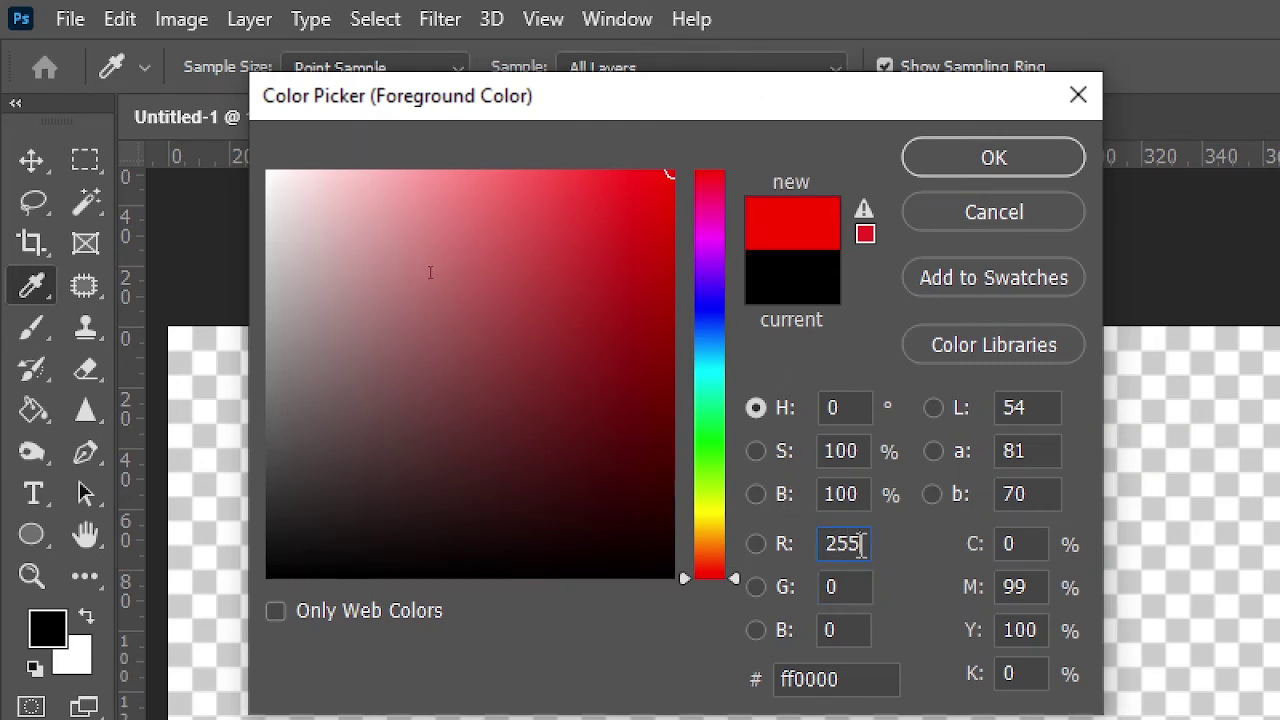
double_click(860, 543)
type("0")
key("Tab")
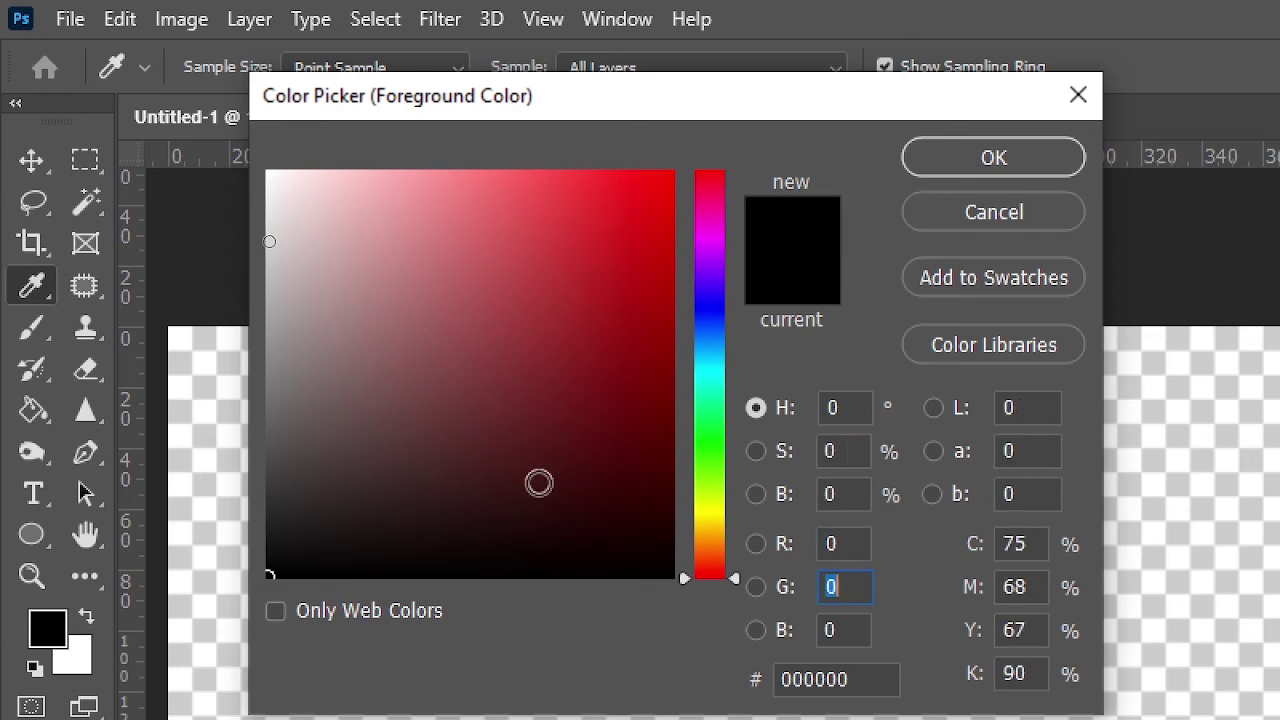
type("255")
key("Tab")
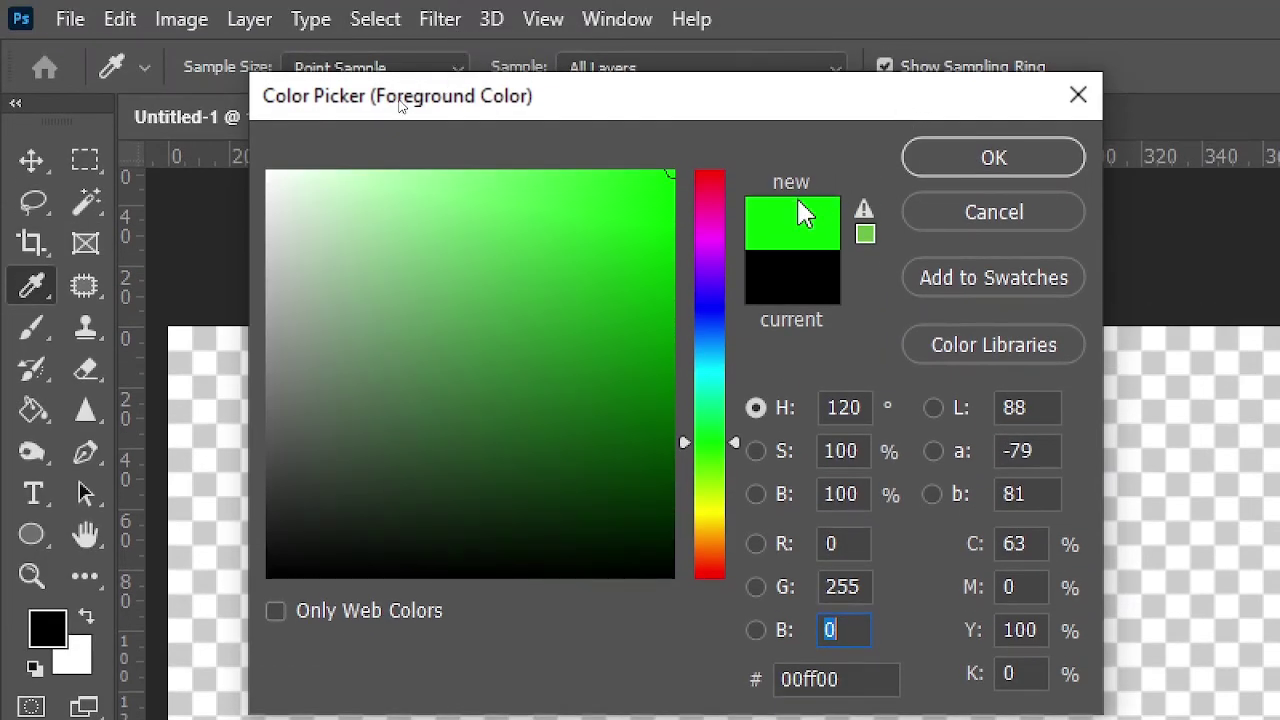
- Preview magenta with R 255, G 0 and B 255
left_click(870, 544)
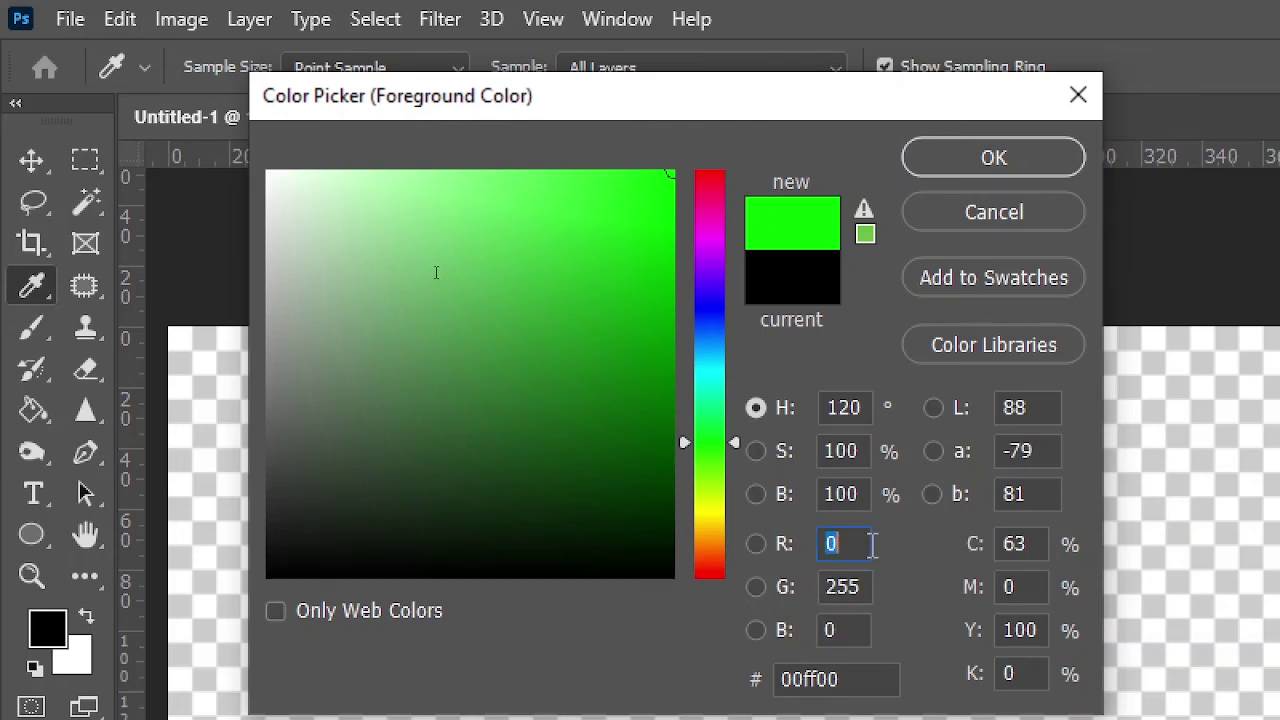
type("255")
key("Tab")
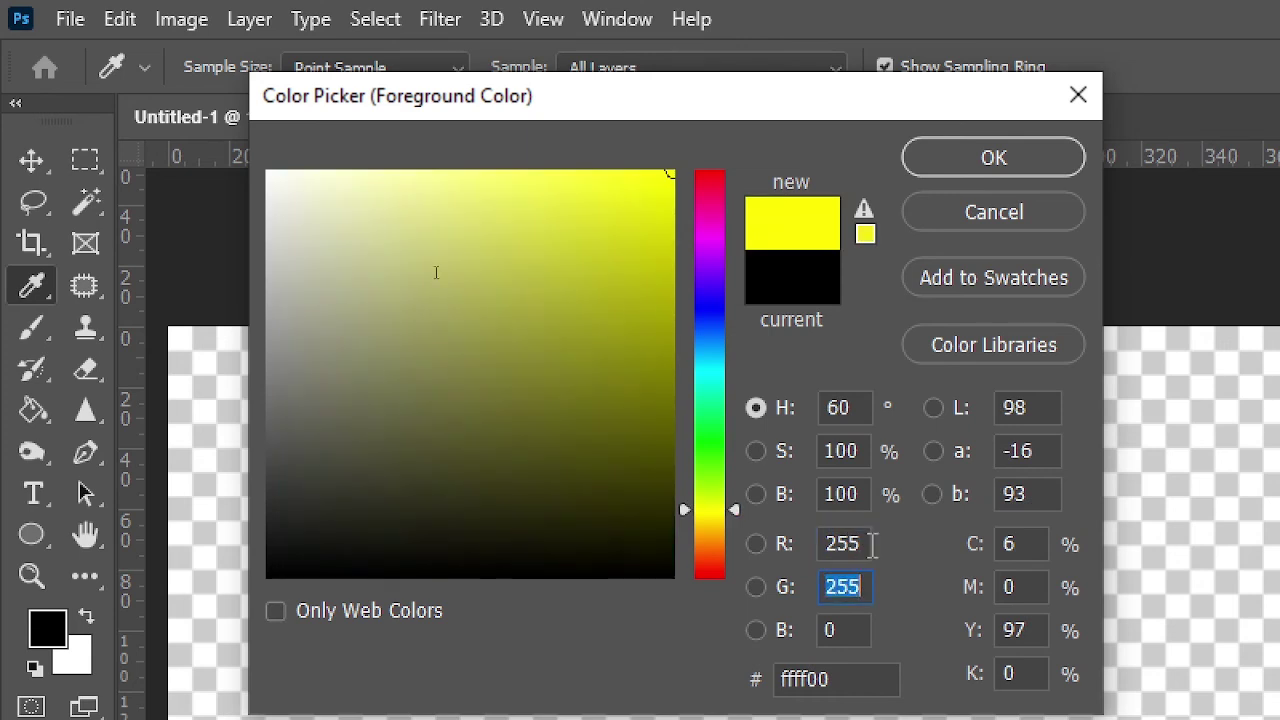
type("0")
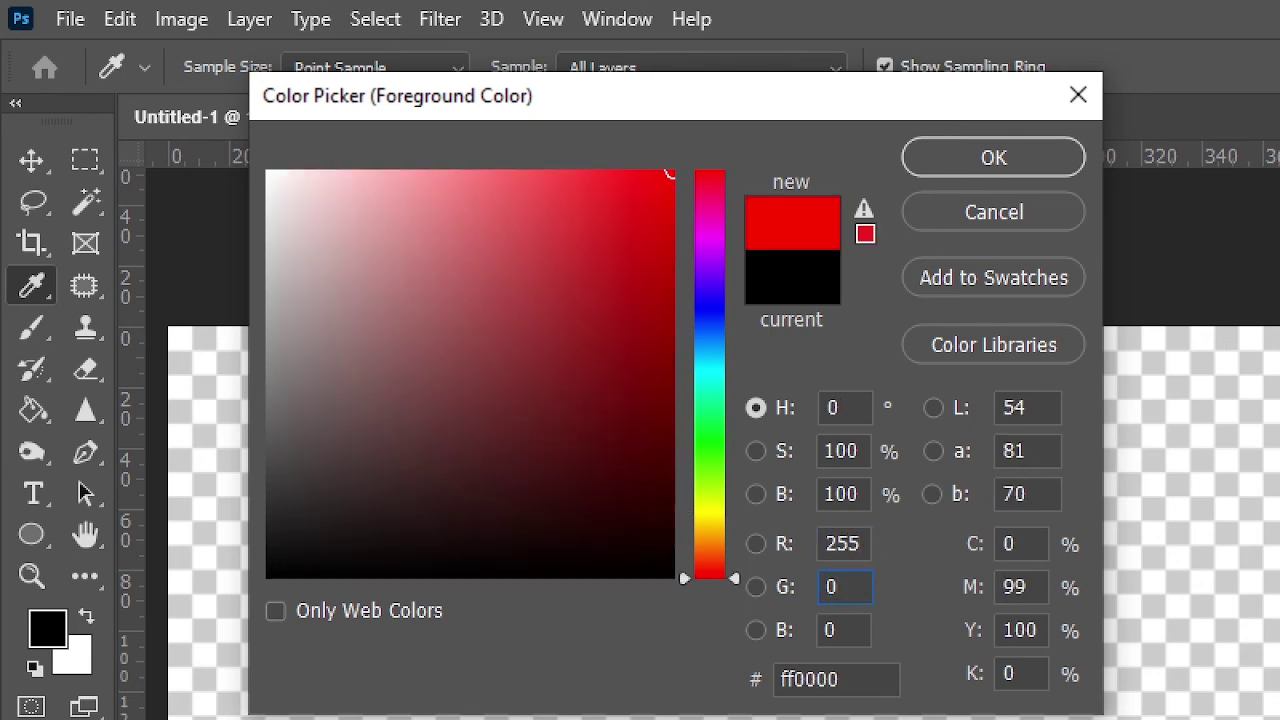
key("Tab")
type("255")
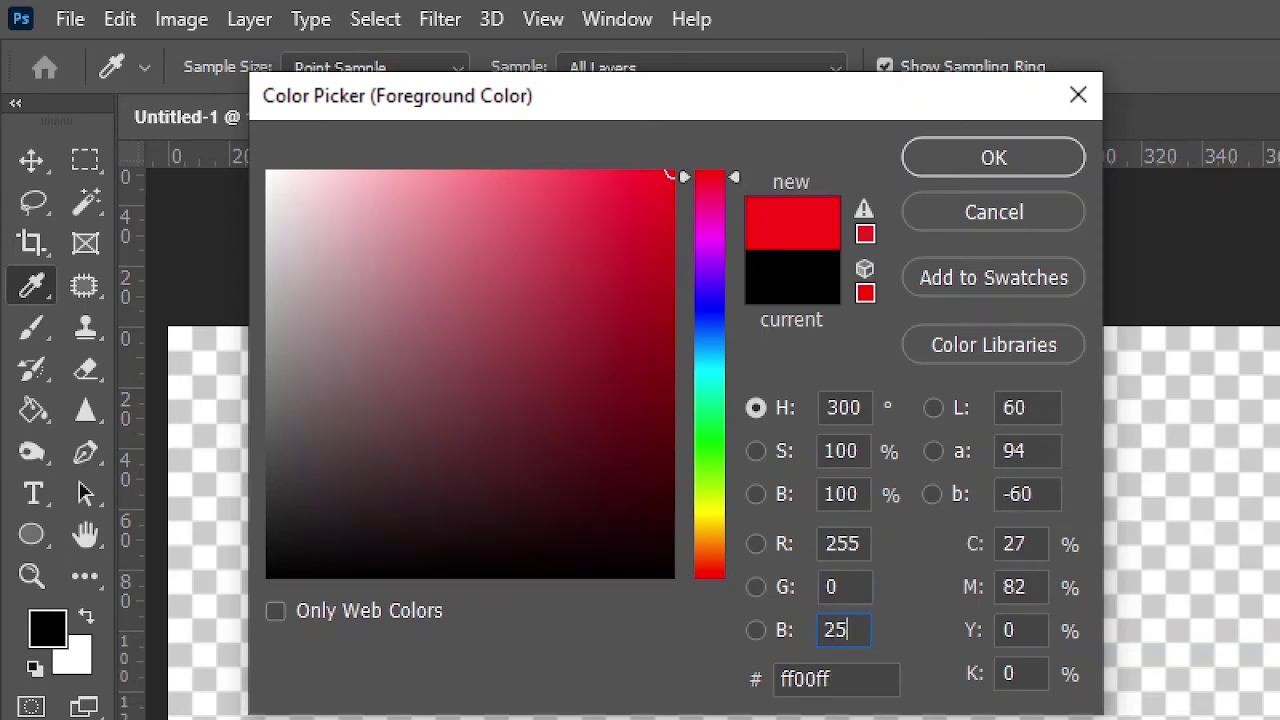
type("5")
key("Tab")
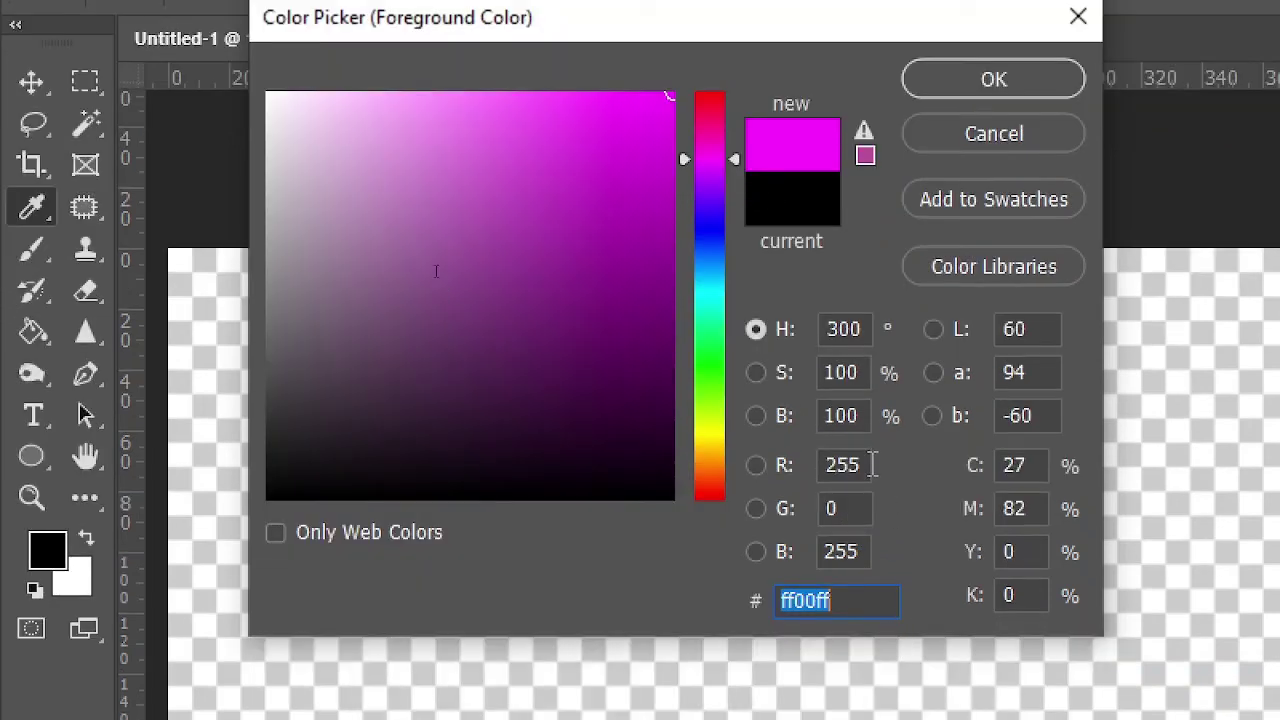
- Finish on pure yellow ffff00 by setting G to 255 and B to 0
left_click(866, 465)
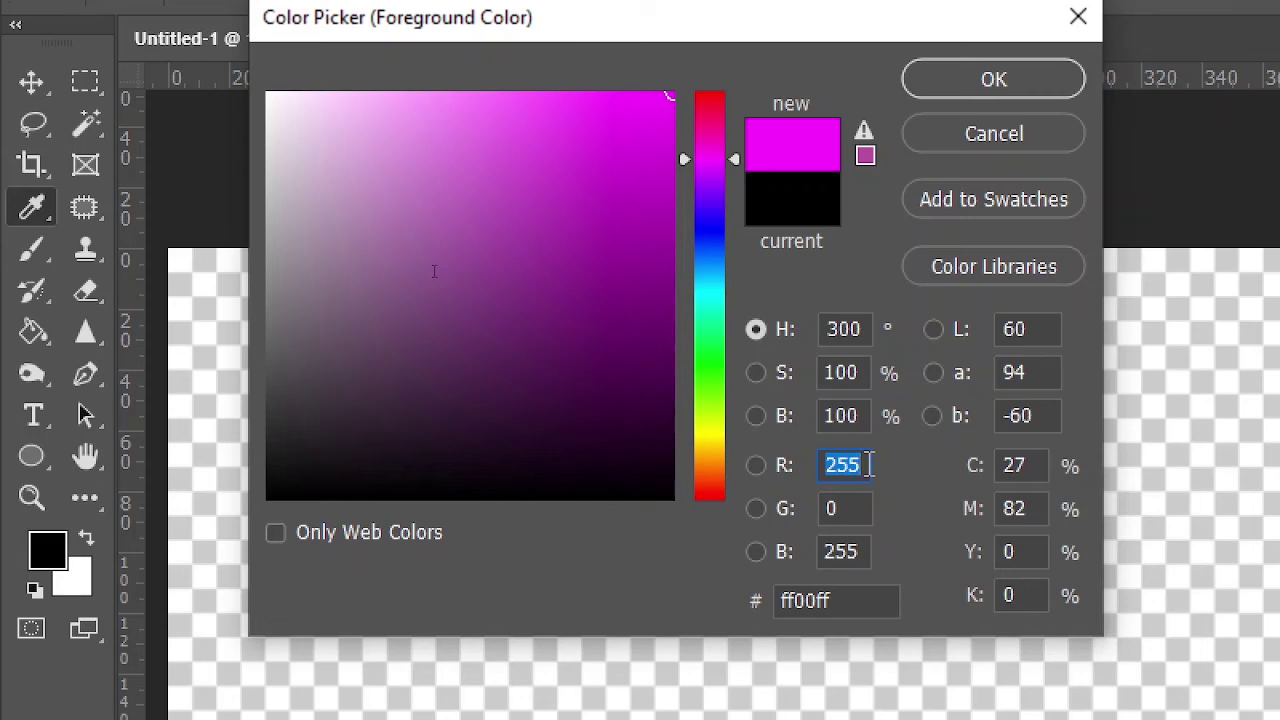
key("Tab")
type("255")
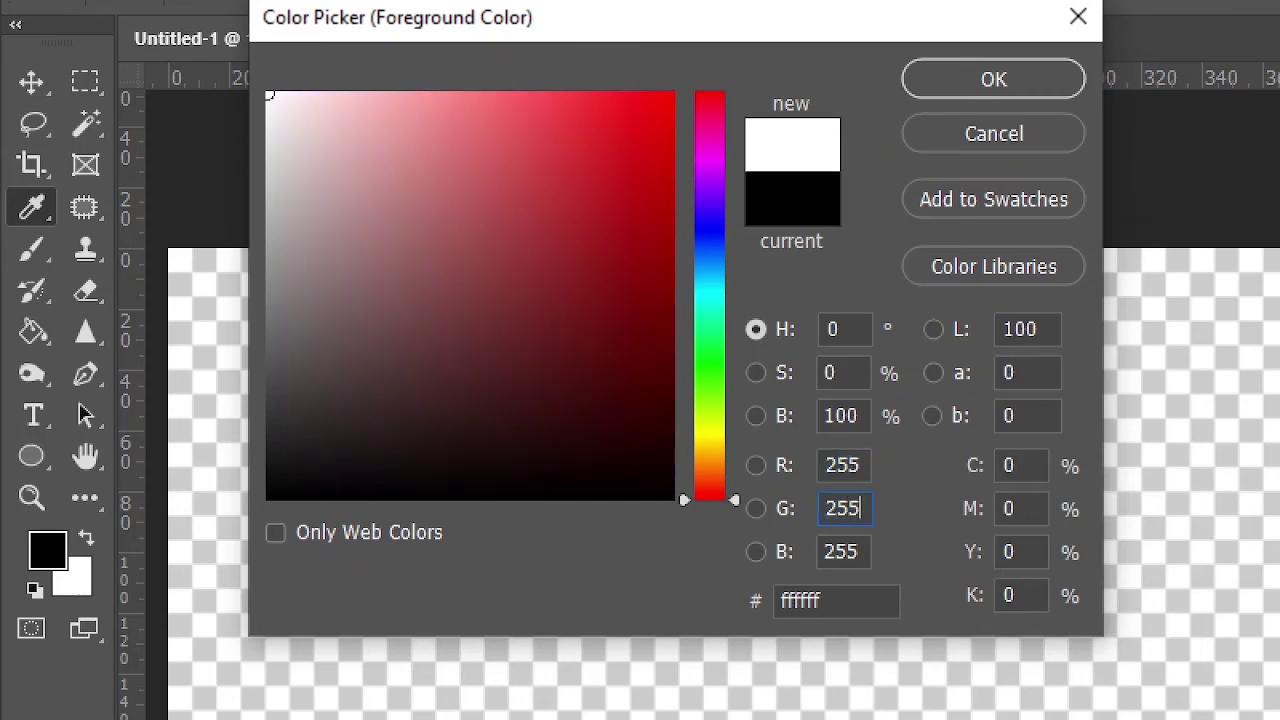
key("Tab")
type("0")
key("Tab")
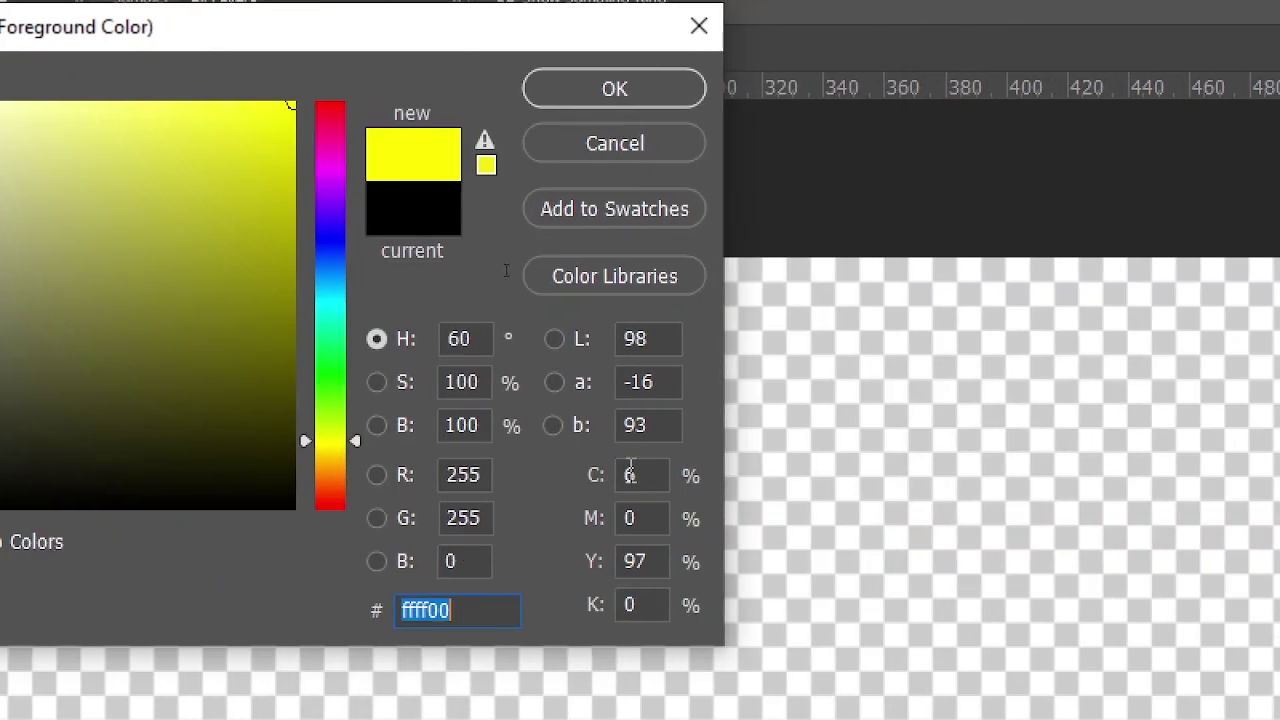
left_click(628, 470)
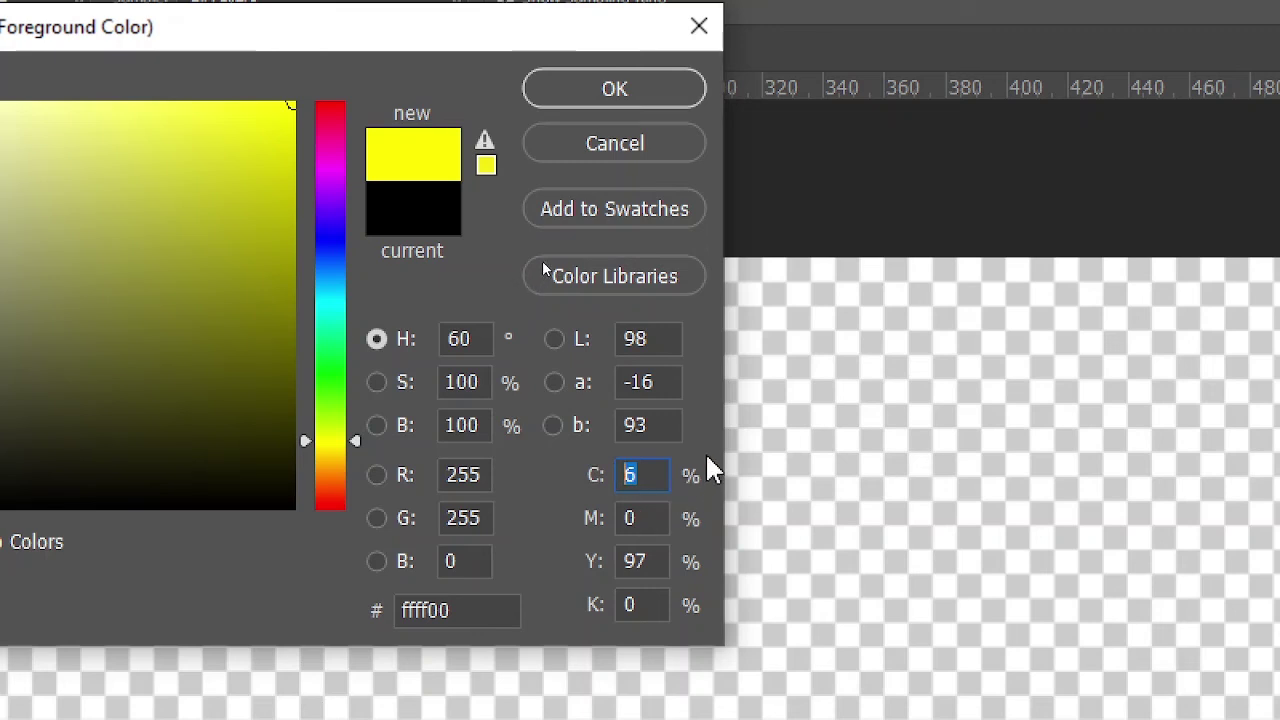
- Set C, M, Y and K each to 50%, giving dark grey-brown 524b48
key("Up")
key("Up")
key("Up")
key("Up")
key("Up")
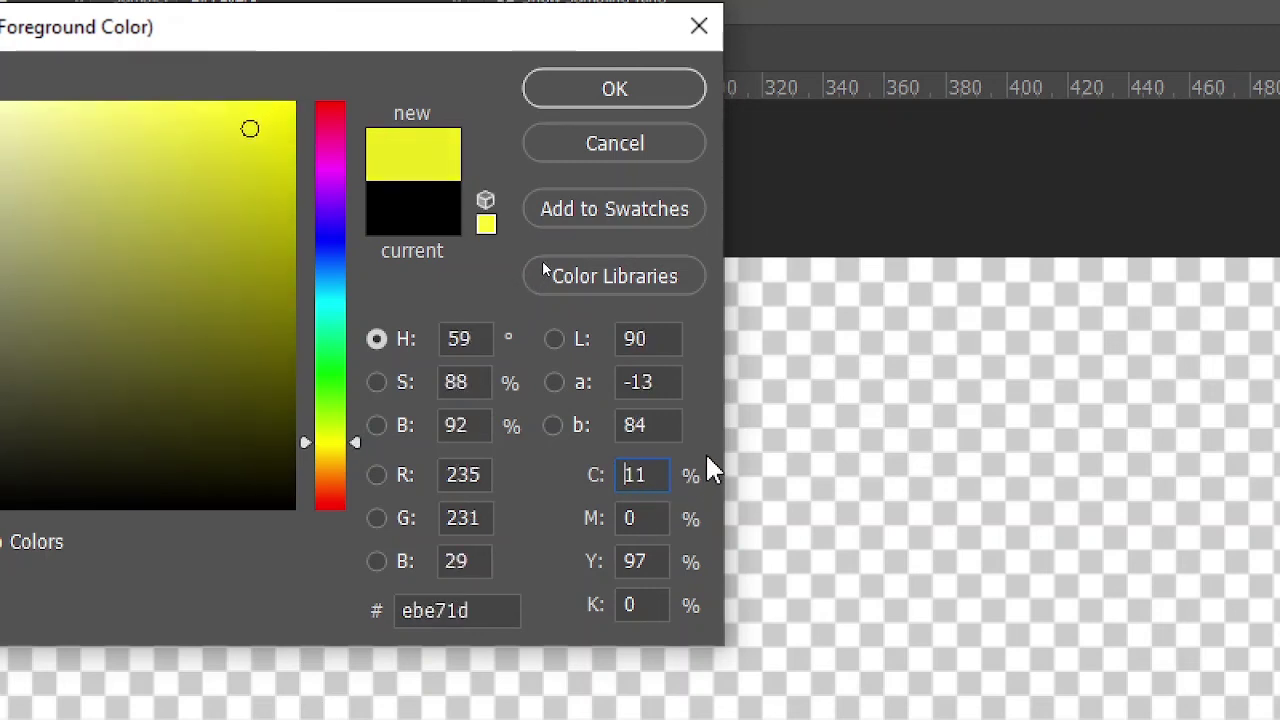
key("Up")
key("Up")
key("Up")
key("Up")
key("Up")
key("Up")
key("Up")
key("Up")
key("Up")
key("Up")
key("Up")
key("Up")
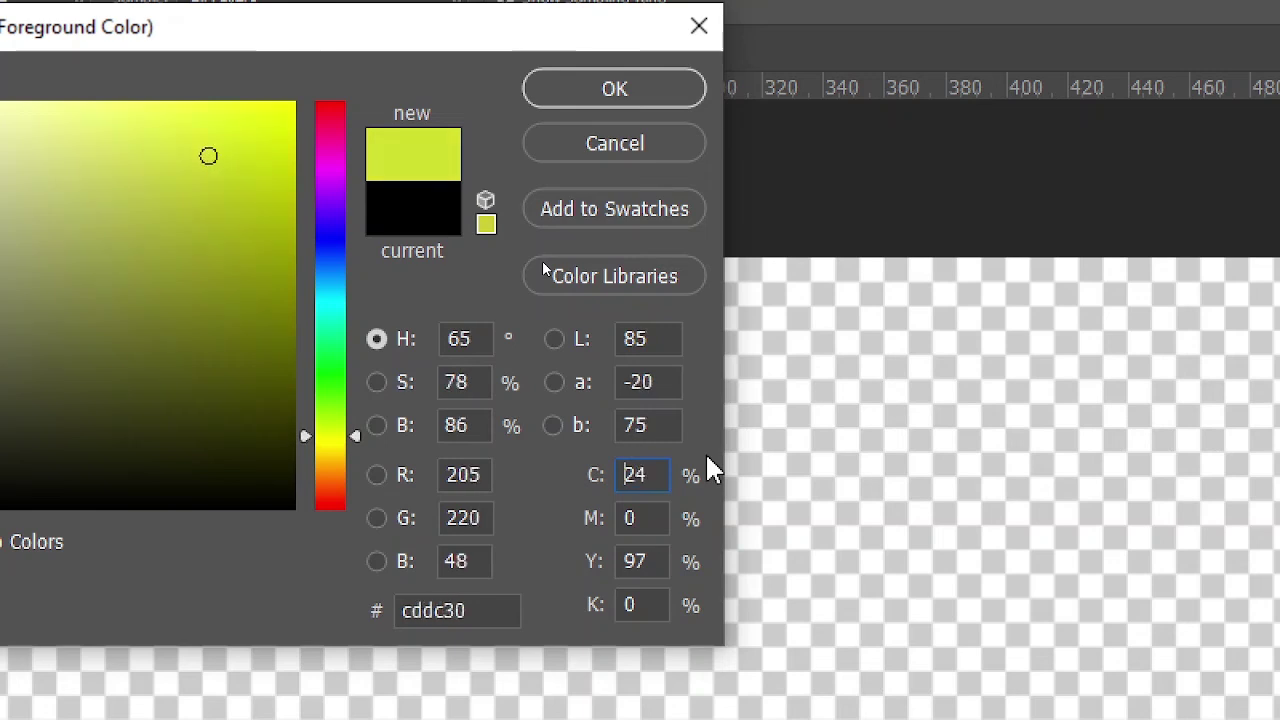
key("Up")
key("Up")
key("Up")
key("Up")
key("Up")
key("Up")
key("Up")
key("Up")
key("Up")
key("Up")
key("Up")
key("Up")
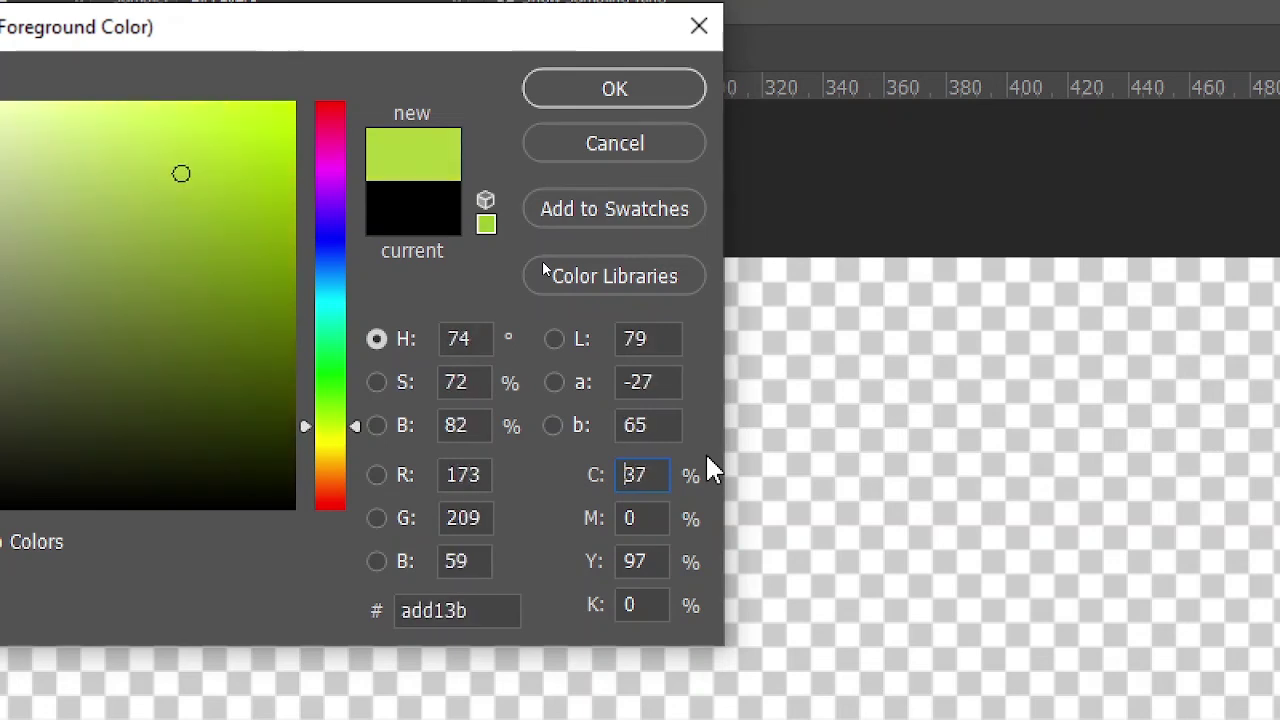
key("Up")
key("Up")
key("Up")
key("Up")
key("Up")
key("Up")
key("Up")
key("Up")
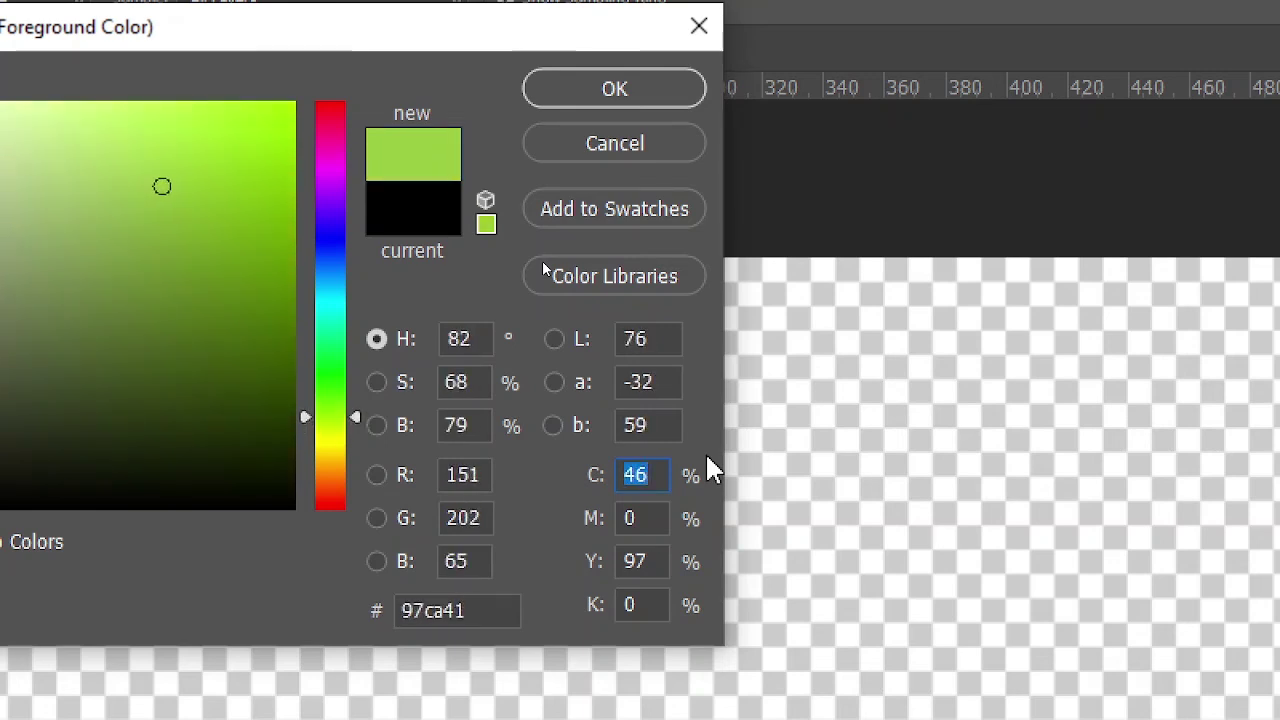
type("50")
key("Tab")
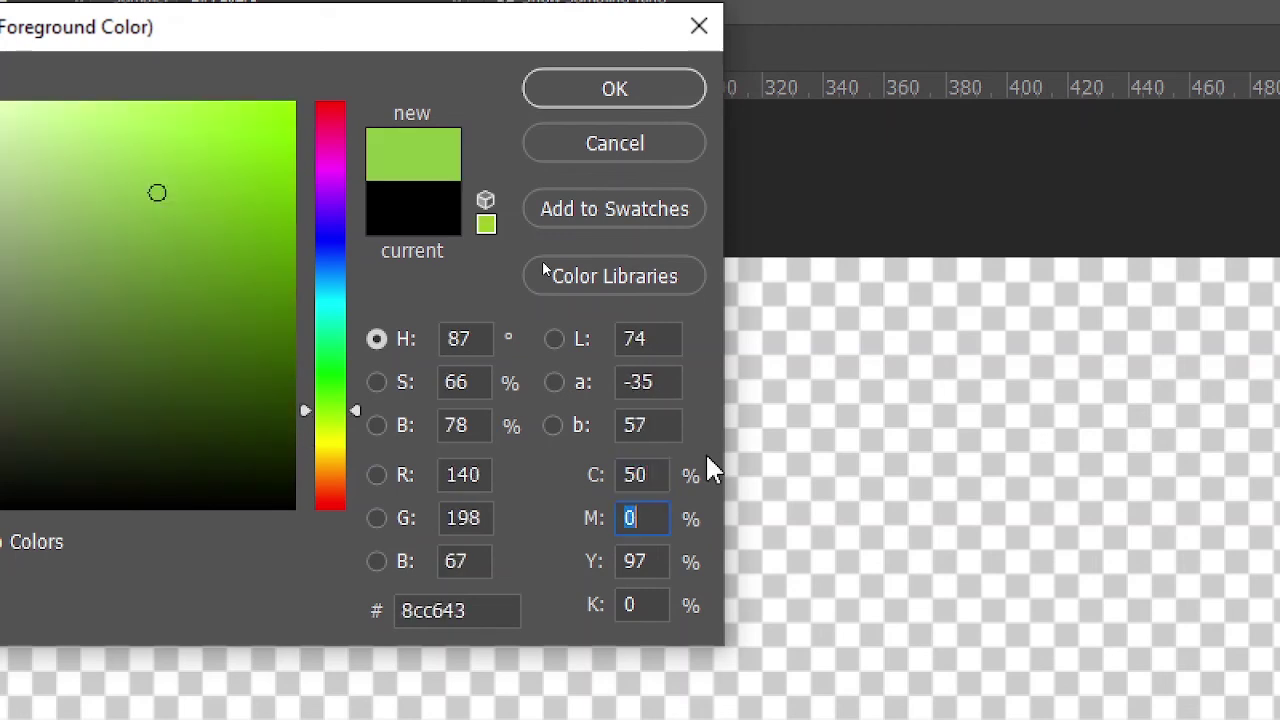
type("50")
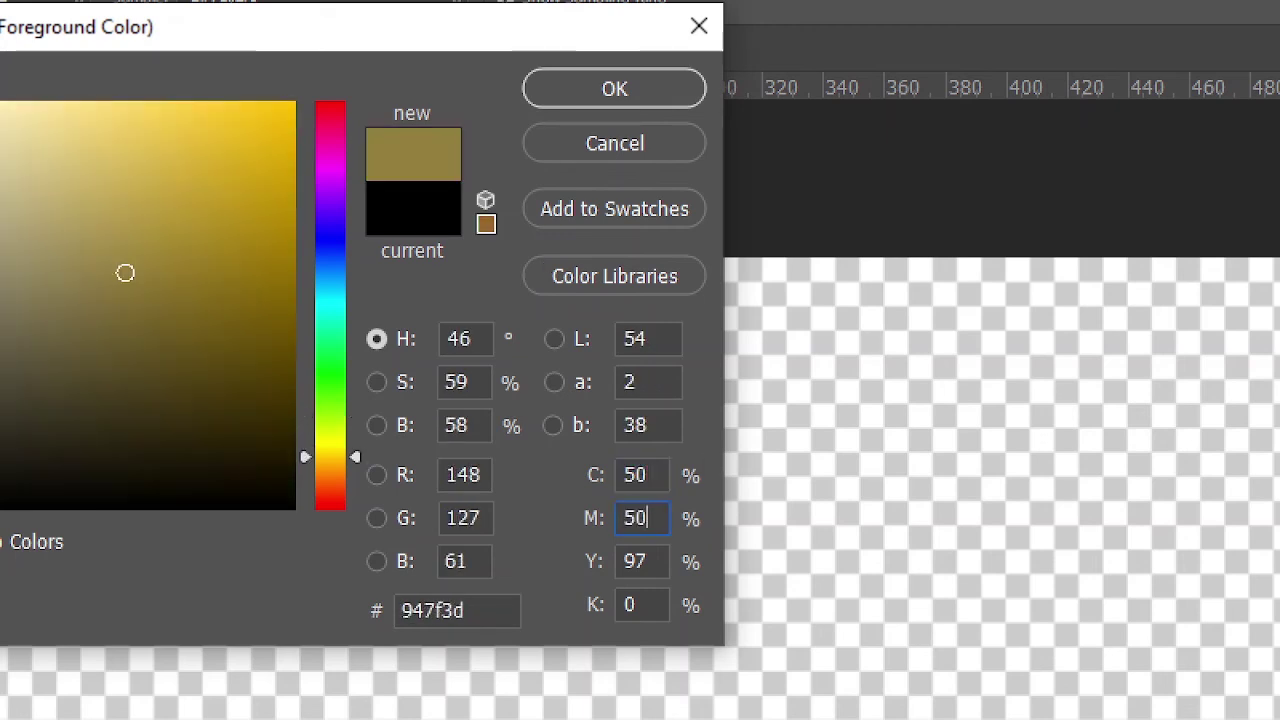
key("Tab")
type("50")
key("Tab")
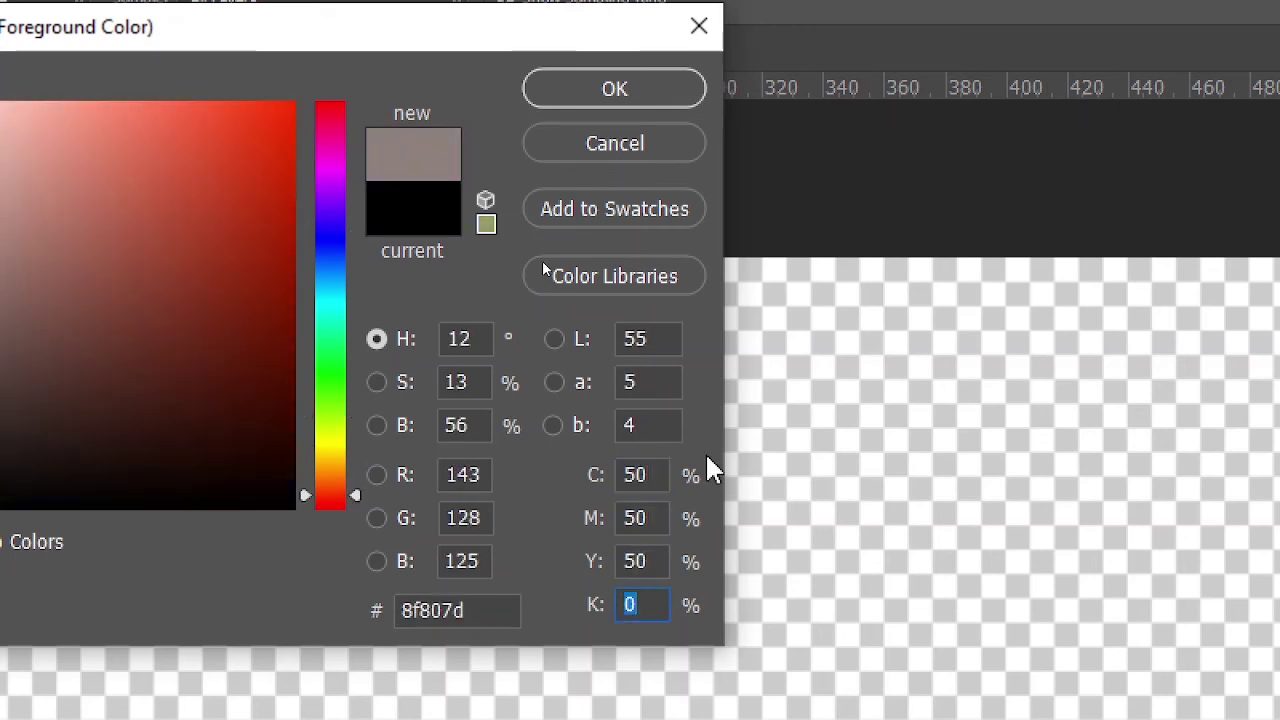
type("50")
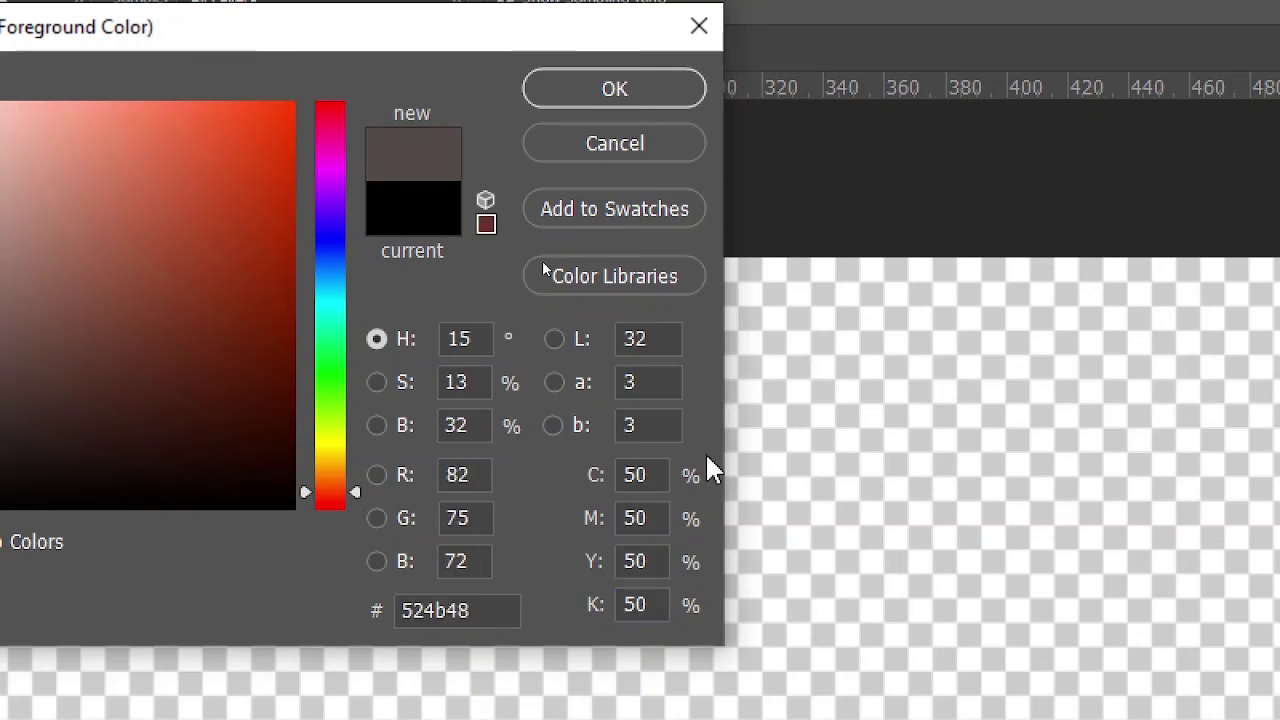
- Reset the R, G and B values all to 0 (black)
left_click(648, 515)
left_click_drag(648, 515, 590, 515)
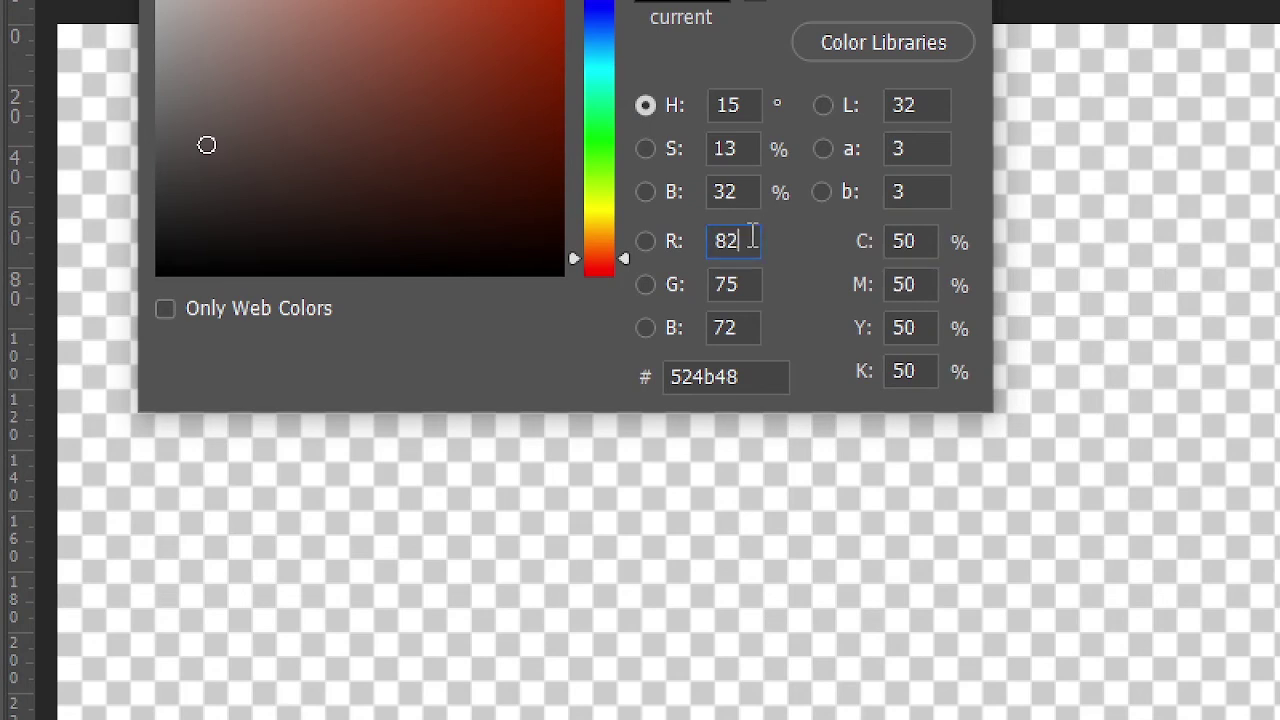
left_click_drag(751, 237, 634, 215)
type("0")
key("Tab")
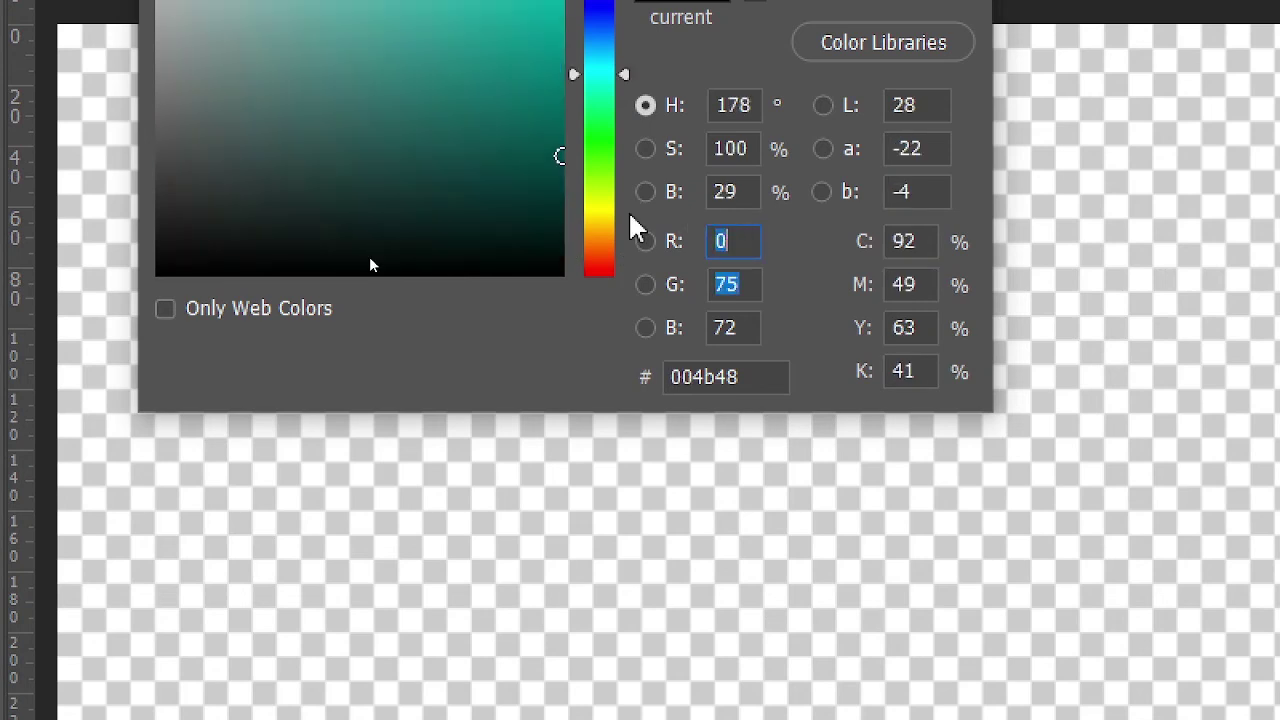
type("0")
key("Tab")
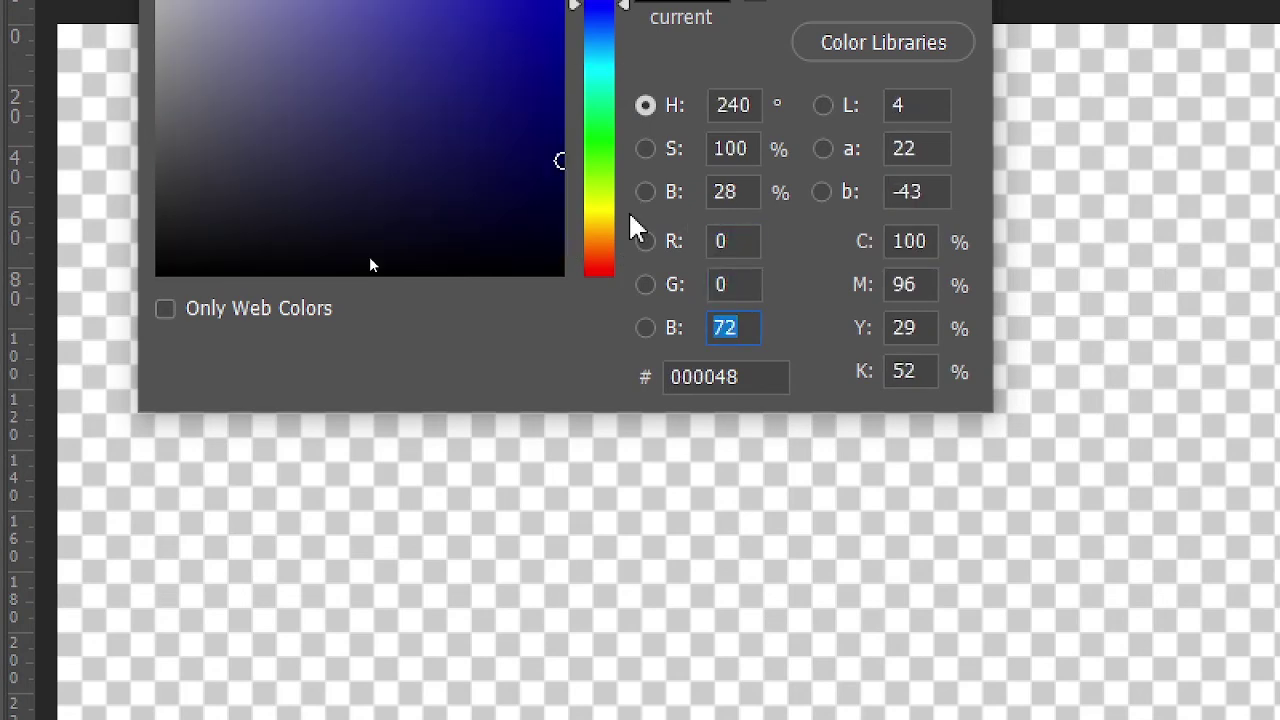
type("0")
key("Tab")
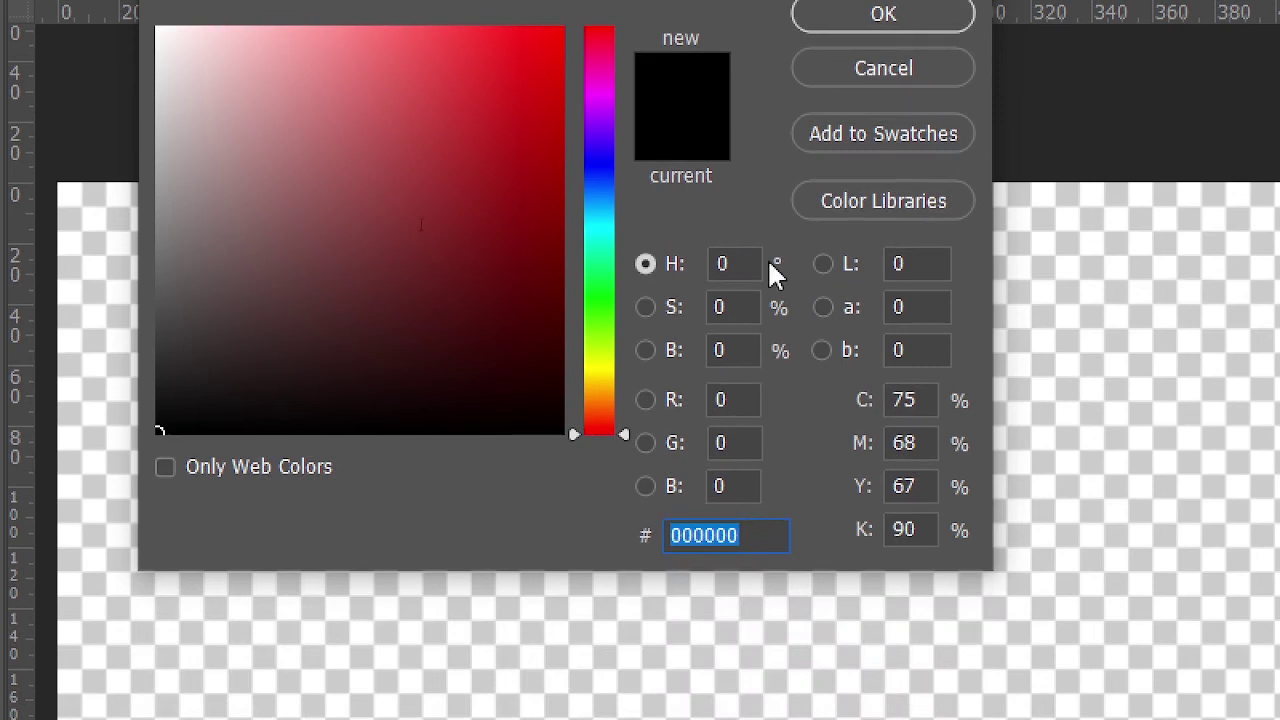
- Set R, G and B to 255 for pure white ffffff
left_click(722, 400)
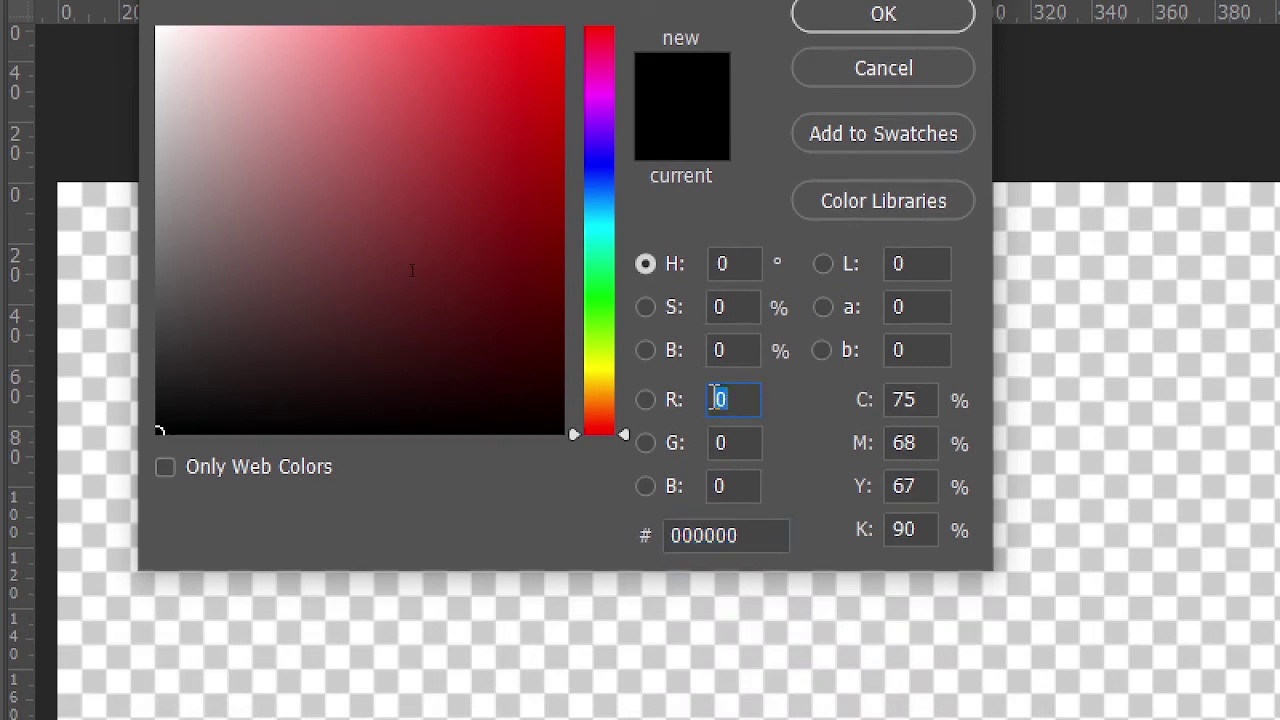
type("255")
key("Tab")
type("2")
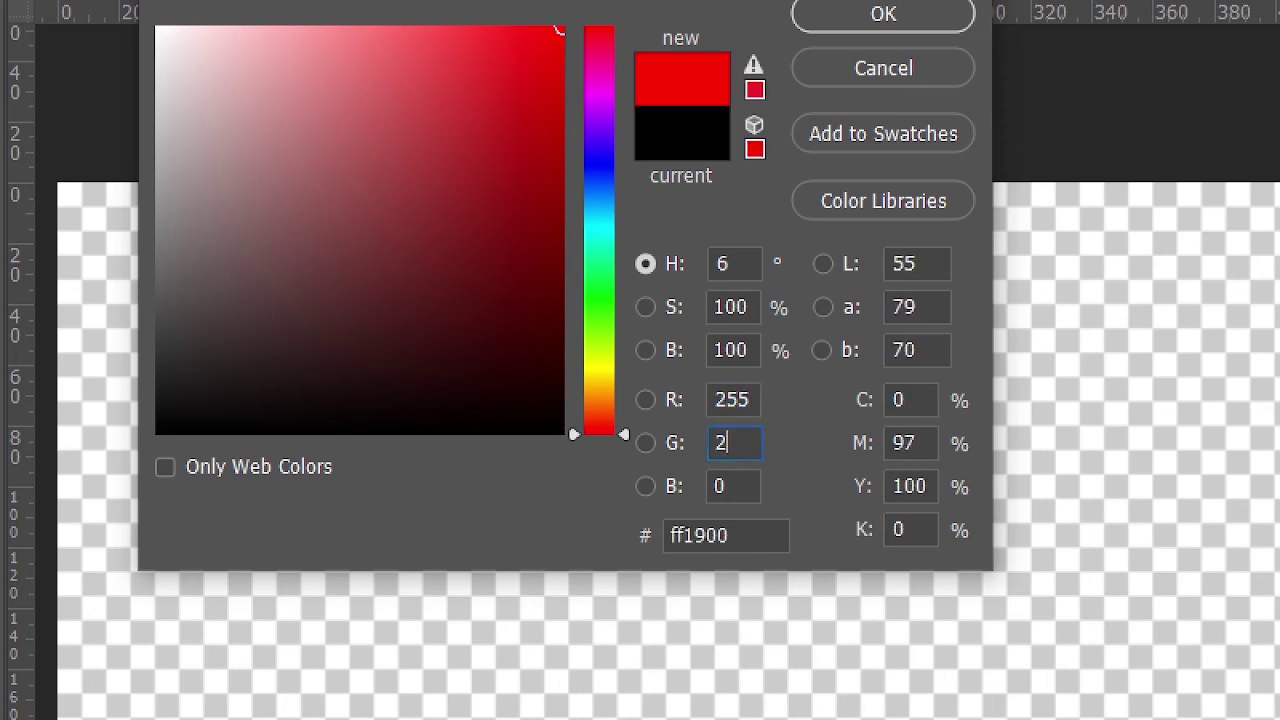
type("55")
key("Tab")
type("255")
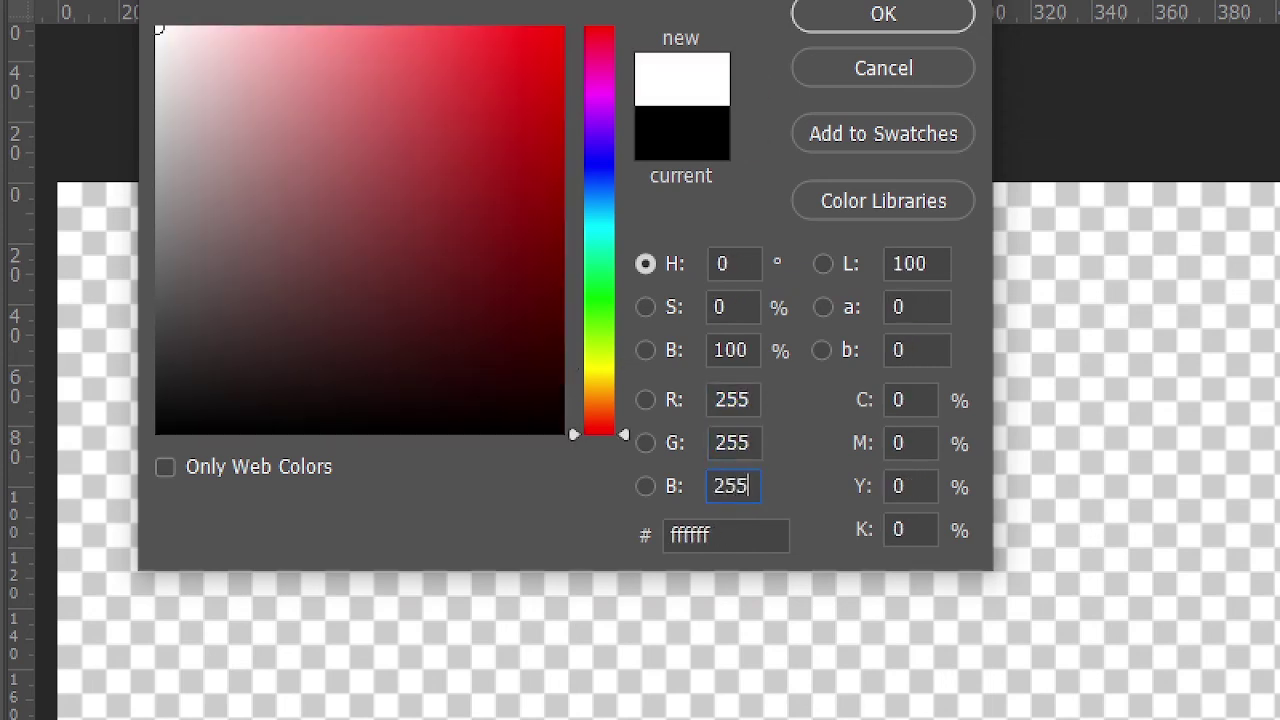
key("Tab")
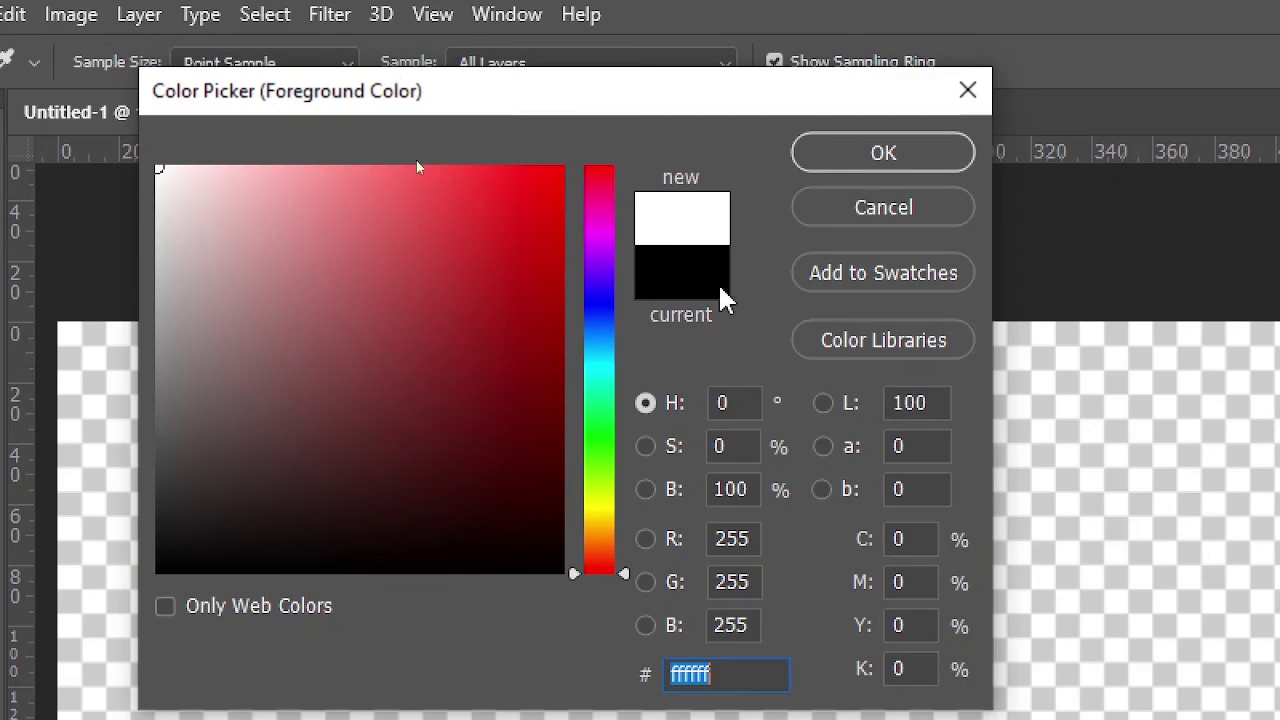
- Move the hue slider from green toward yellow, shifting the dialog further left
left_click(587, 450)
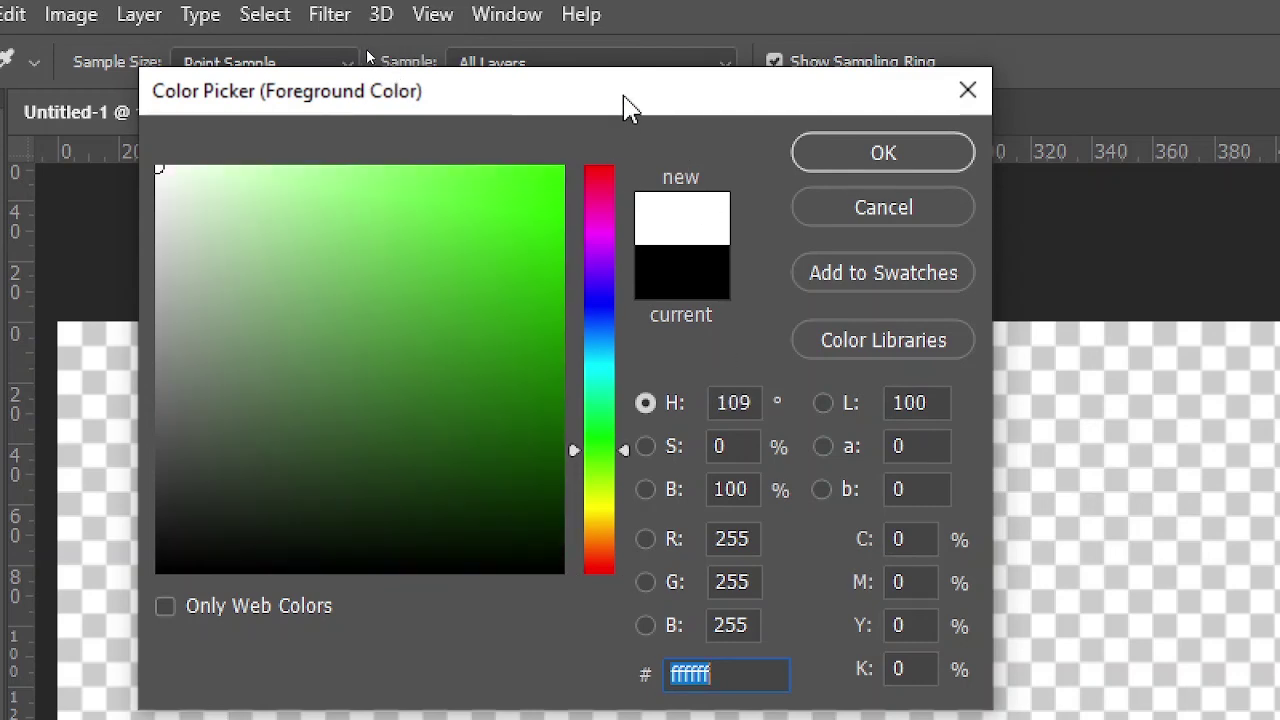
mouse_move(622, 104)
left_mouse_down()
mouse_move(150, 104)
mouse_move(1128, 483)
left_mouse_up()
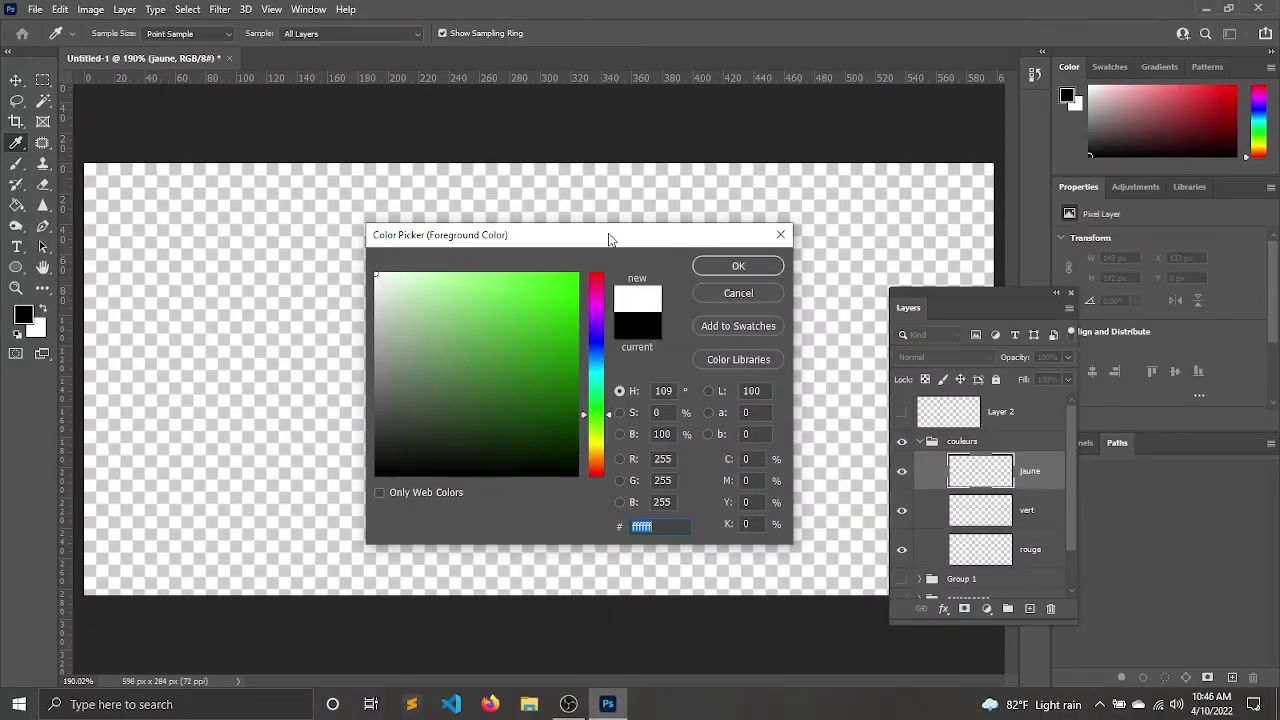
left_click(596, 443)
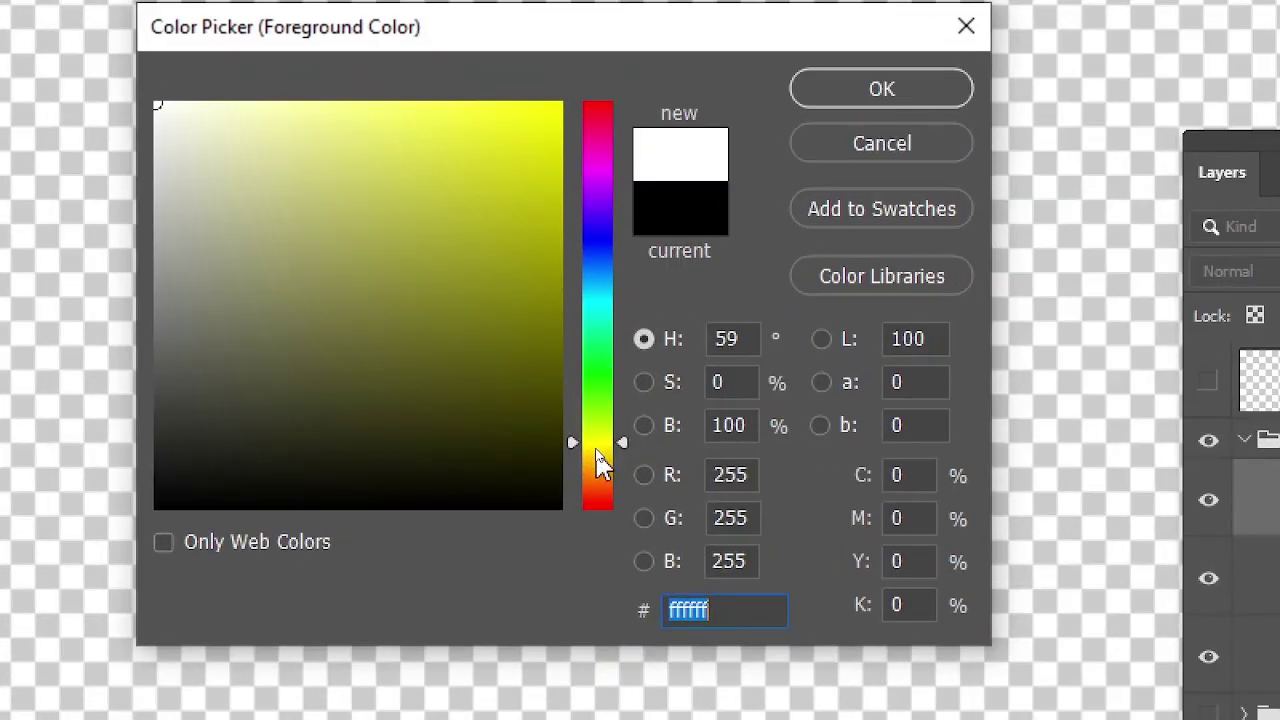
left_click(595, 448)
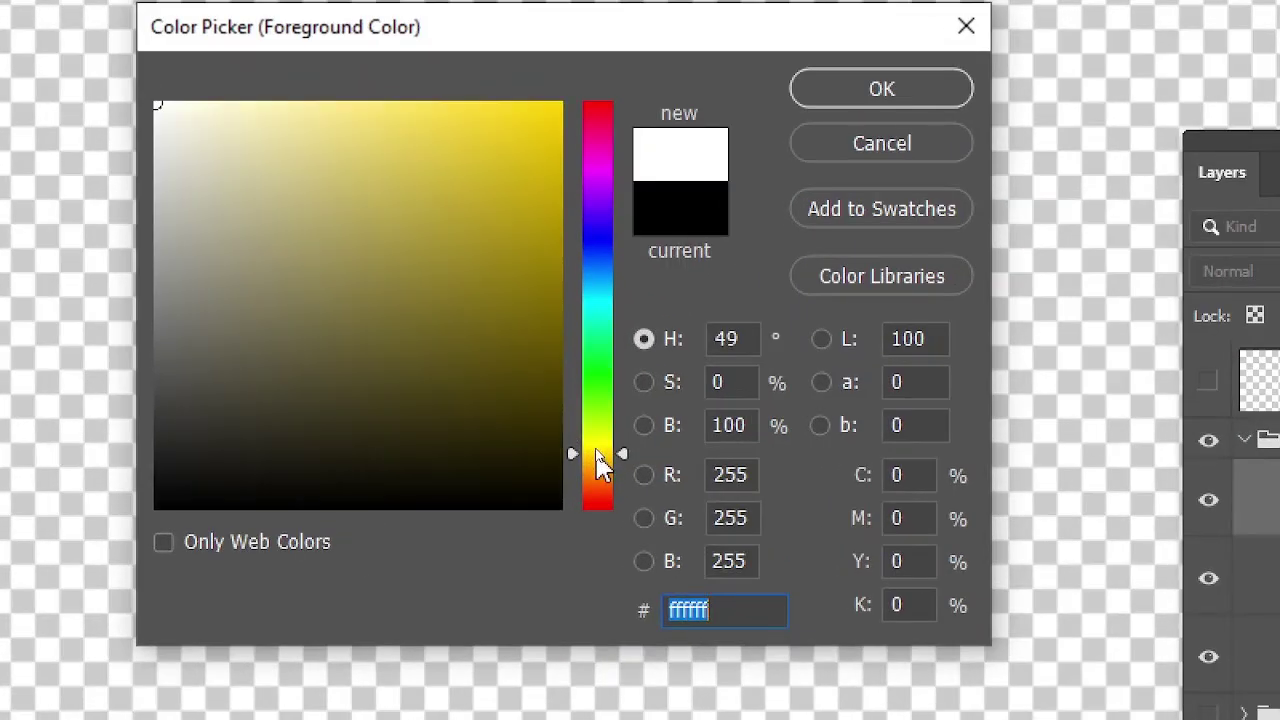
mouse_move(600, 465)
left_mouse_down()
mouse_move(611, 420)
mouse_move(607, 434)
left_mouse_up()
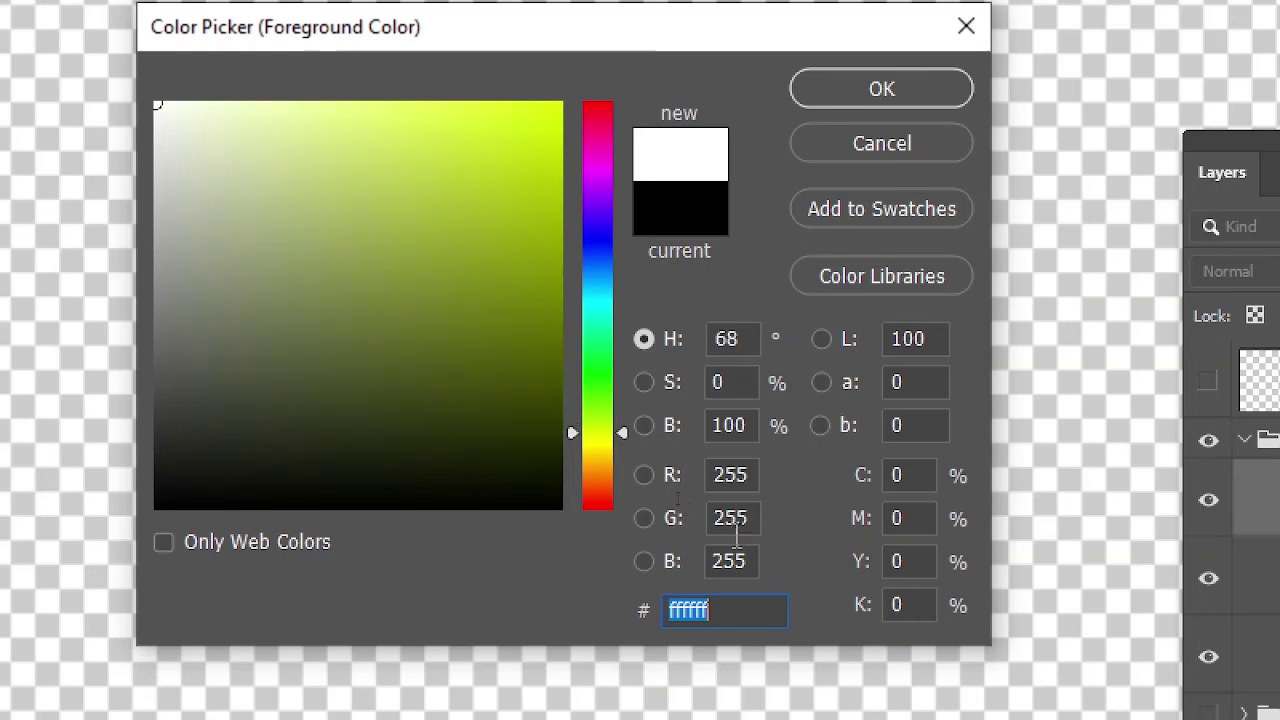
- Set B to 0 for pure yellow ffff00 and confirm it as the foreground colour
left_click(740, 561)
double_click(730, 561)
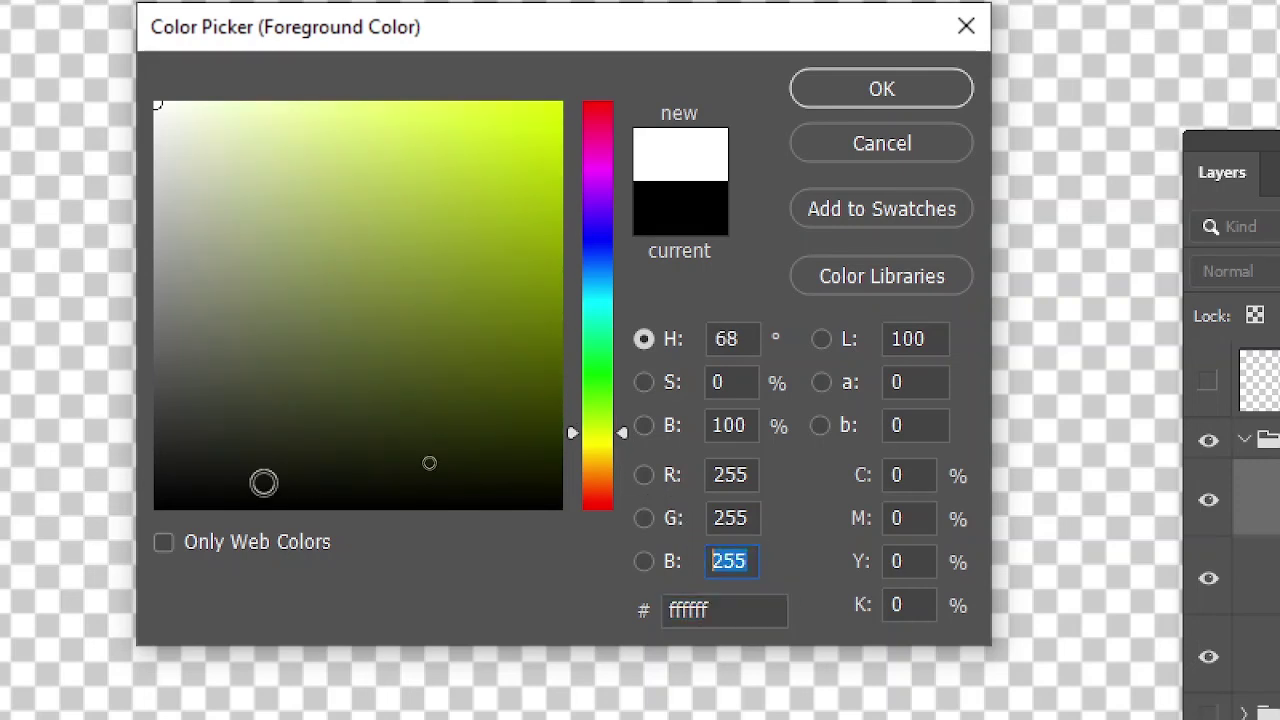
type("0")
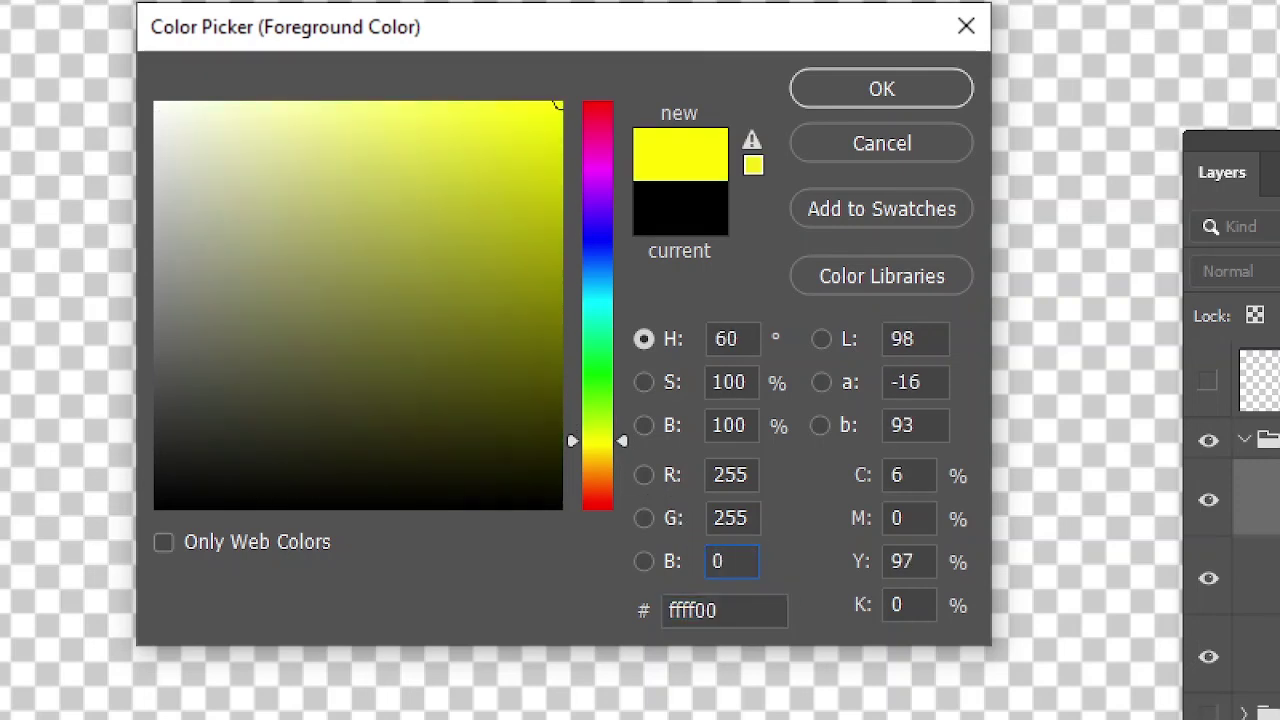
key("Tab")
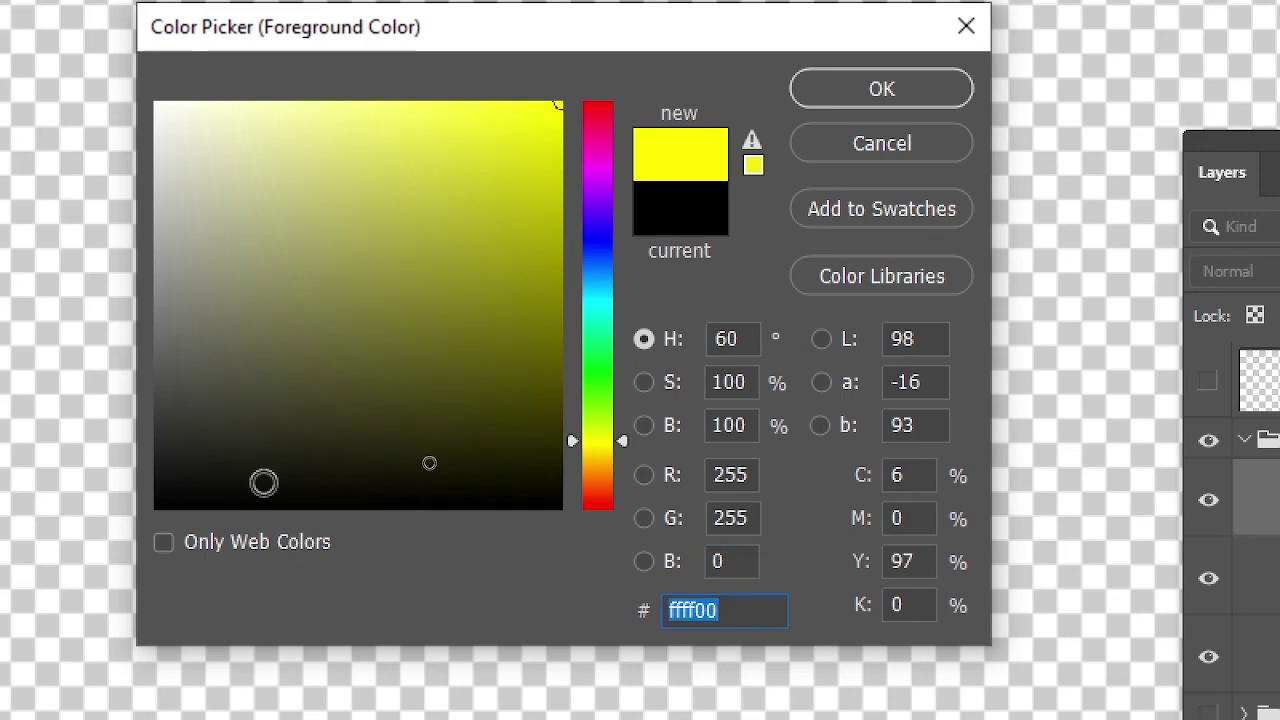
left_click(885, 92)
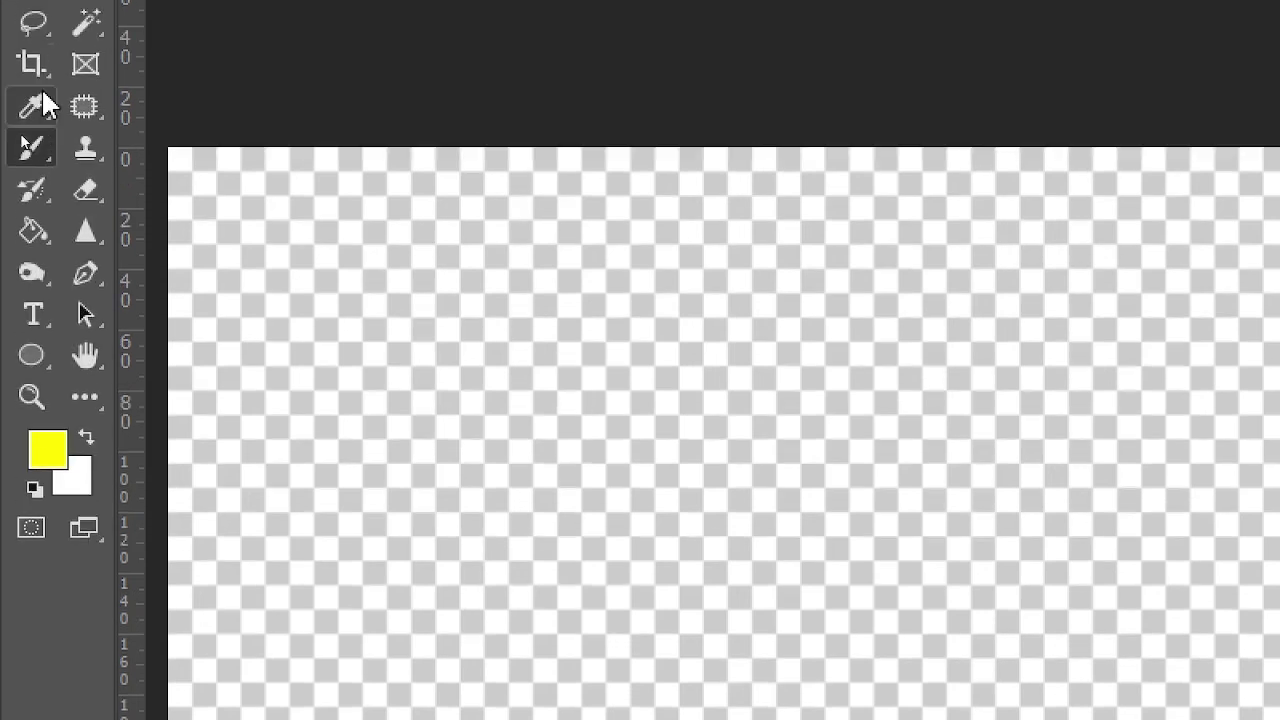
- Paint-bucket fill the jaune layer with solid yellow, then select the vert layer
left_click(30, 234)
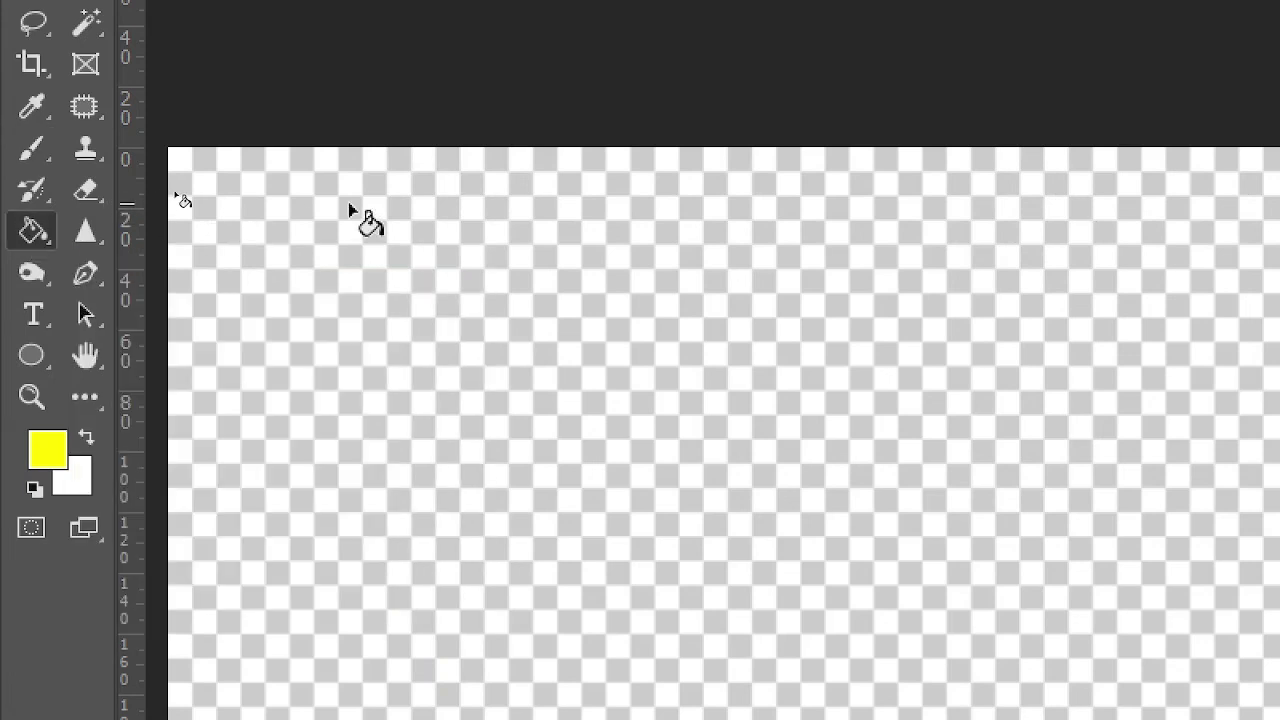
left_click(349, 207)
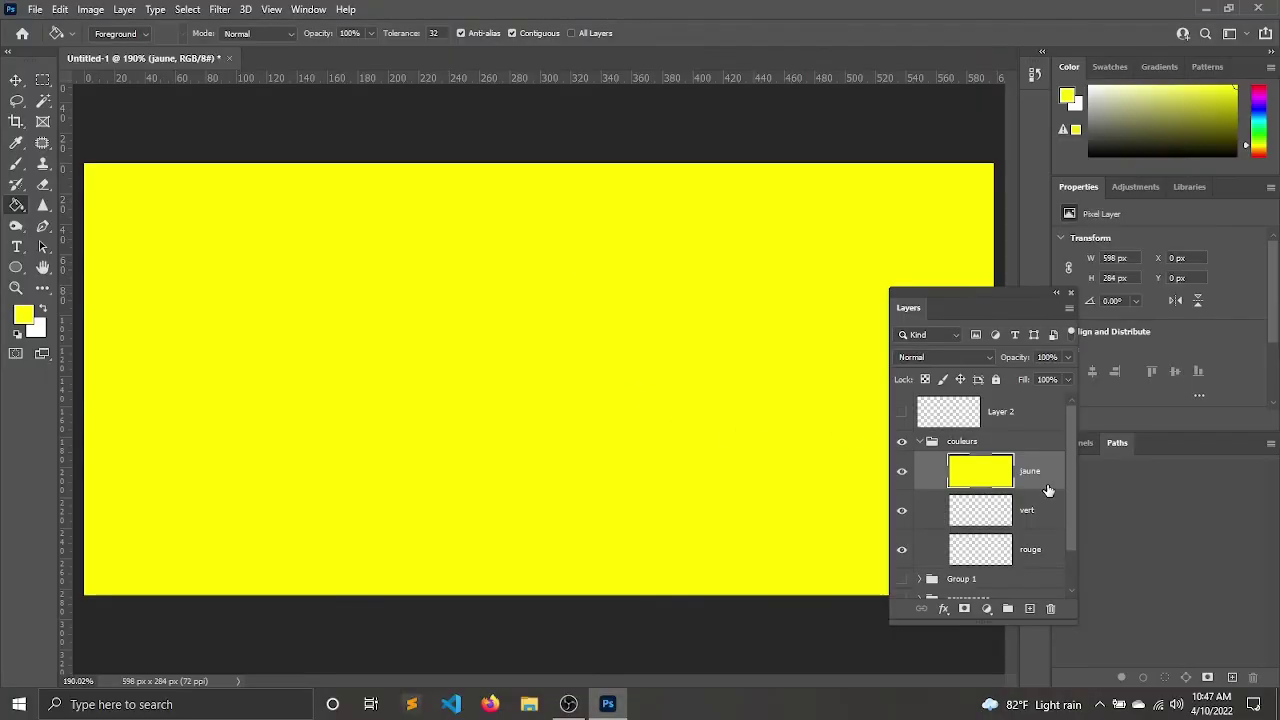
left_click(1036, 507)
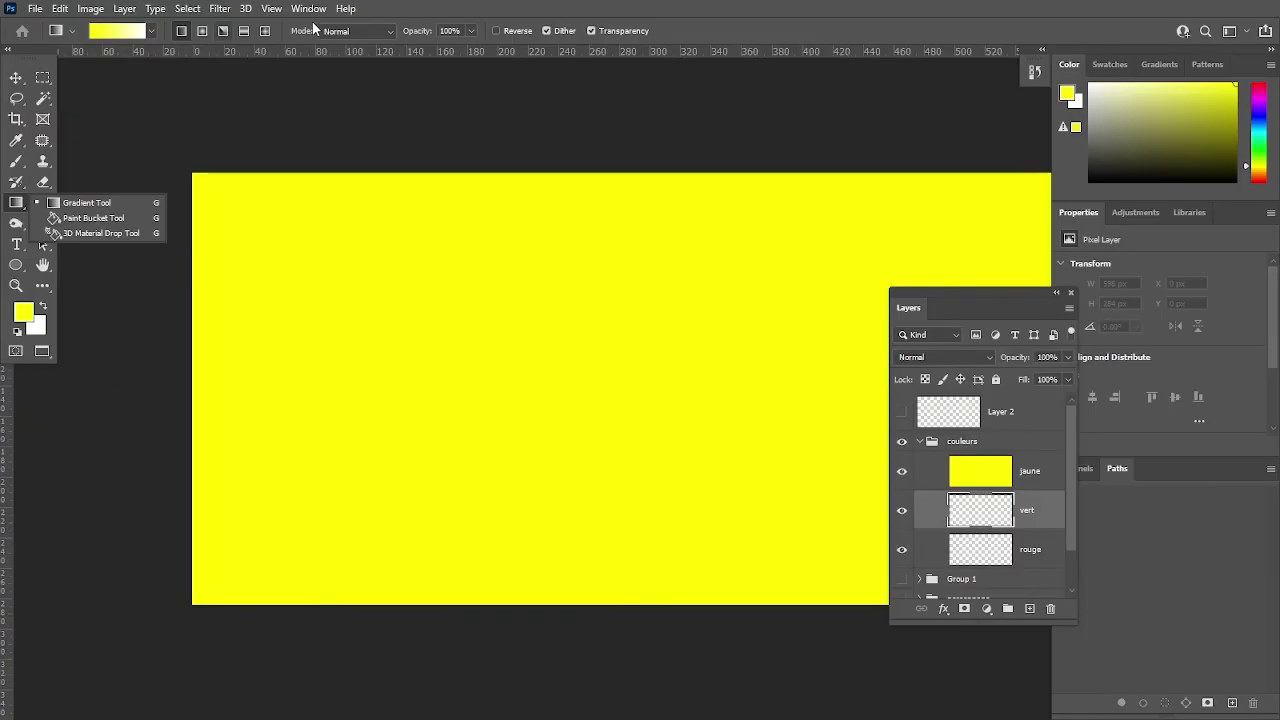
- Try the Photography workspace with two-column tools, then switch to Essentials (Default)
left_click(320, 10)
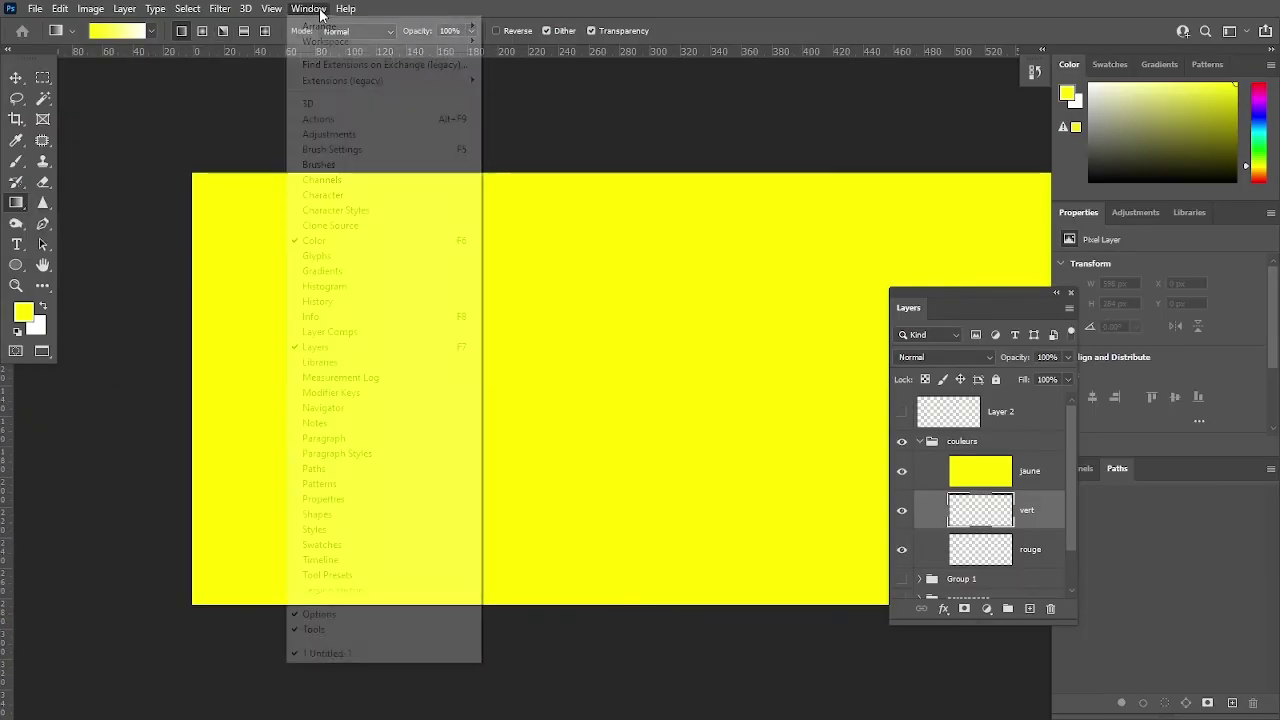
mouse_move(326, 41)
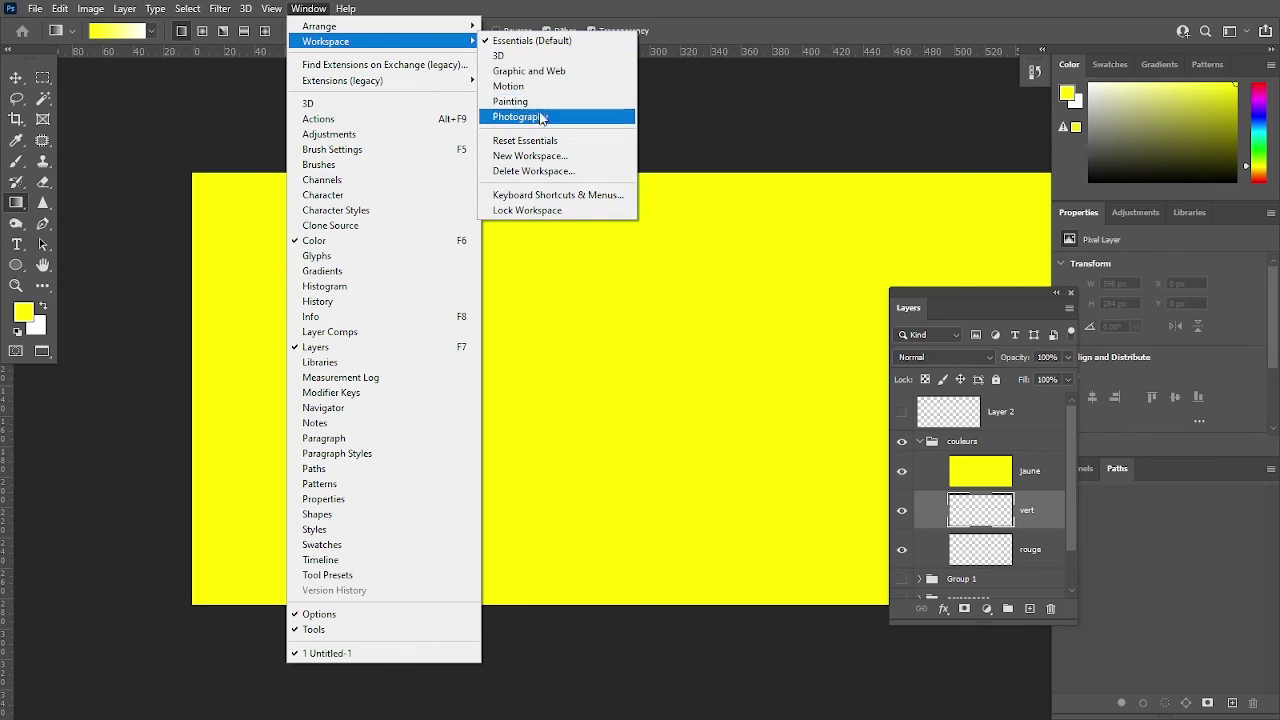
left_click(540, 117)
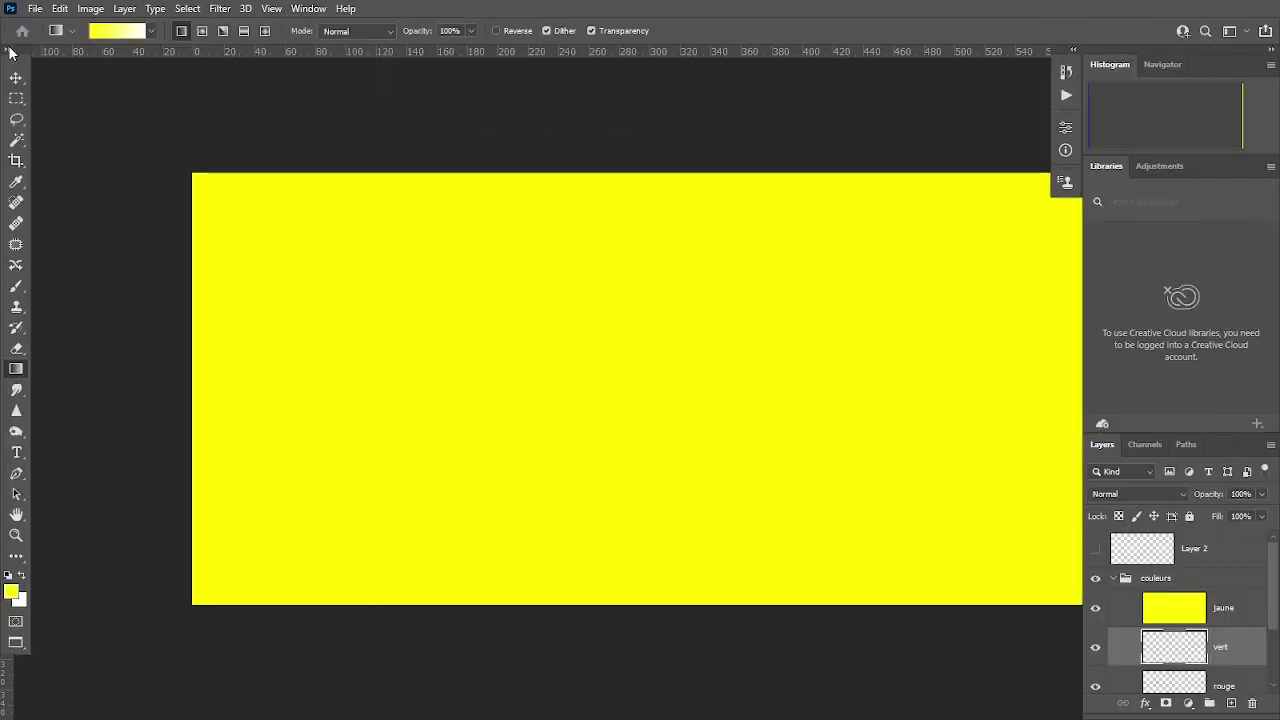
left_click(11, 50)
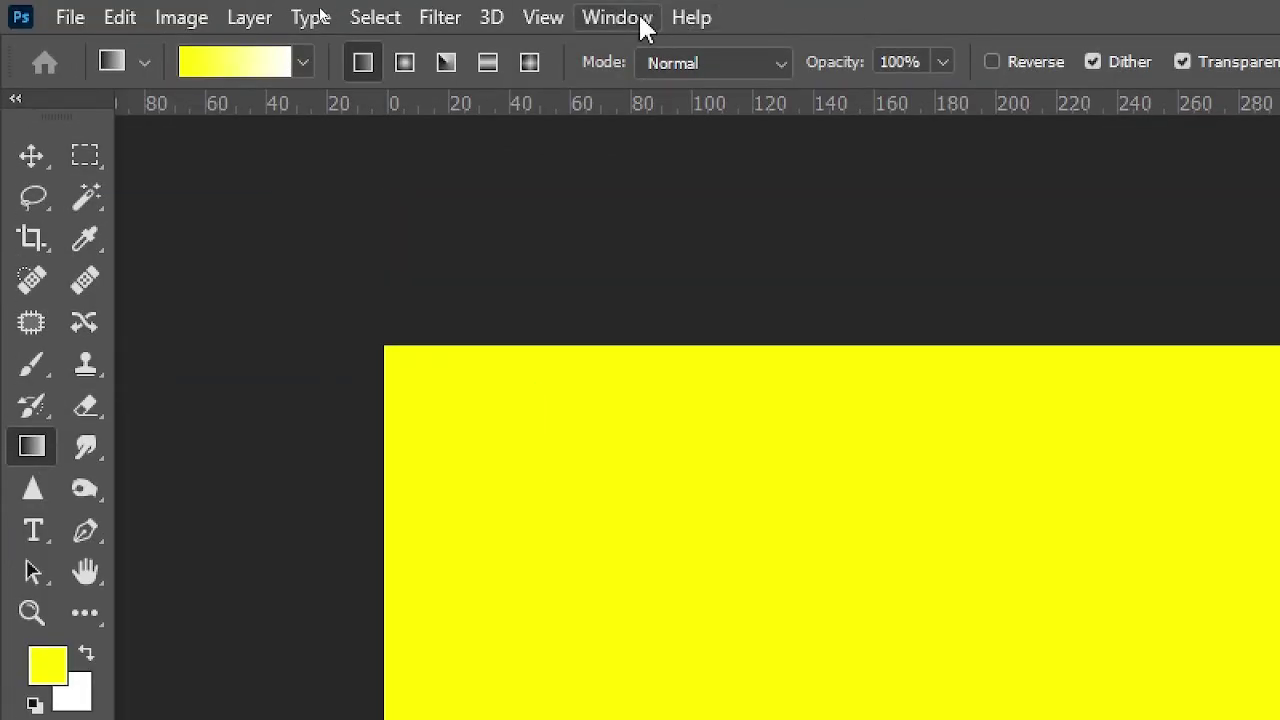
left_click(613, 22)
mouse_move(651, 83)
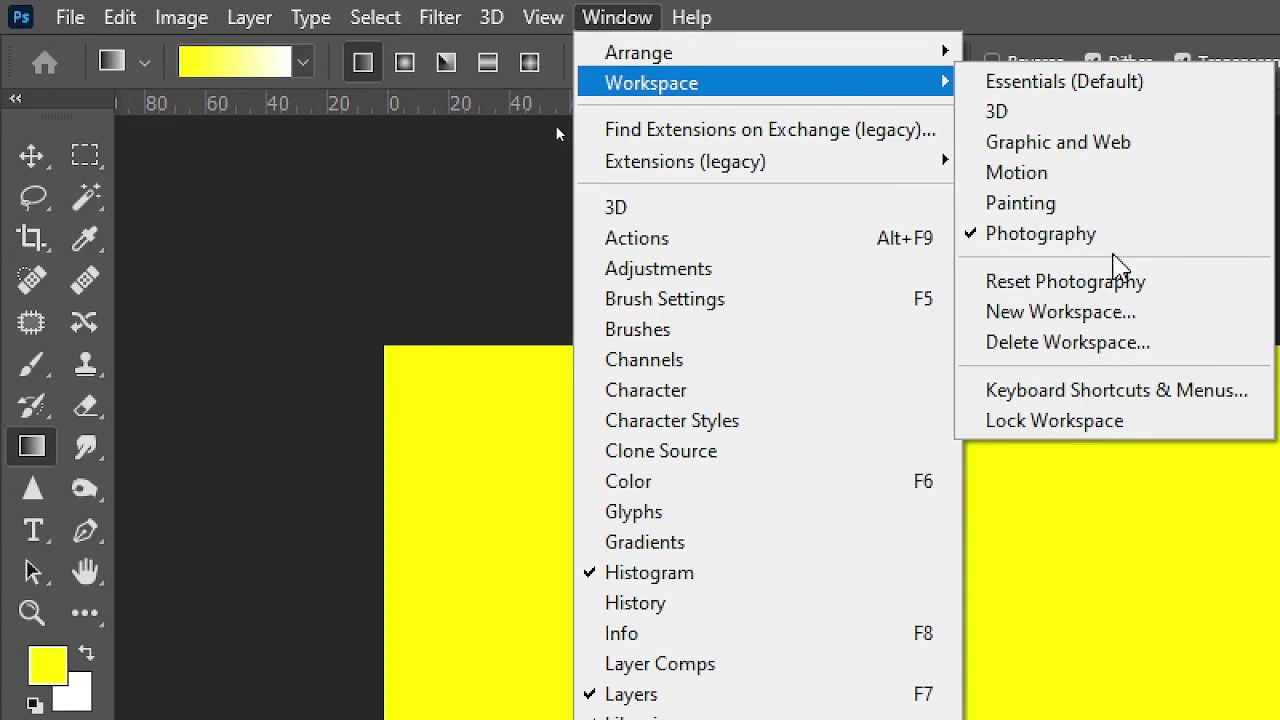
left_click(1080, 84)
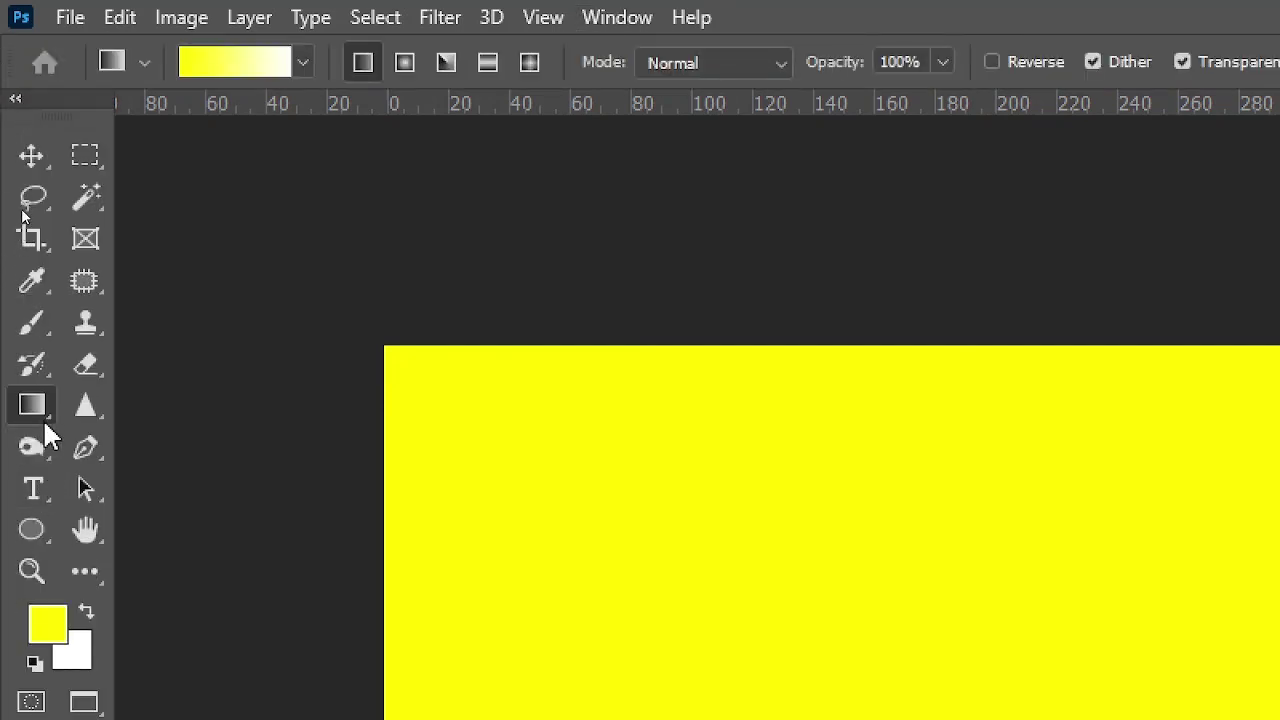
- Make the Paint Bucket the active tool and dismiss the Fill dialog without filling
right_click(43, 412)
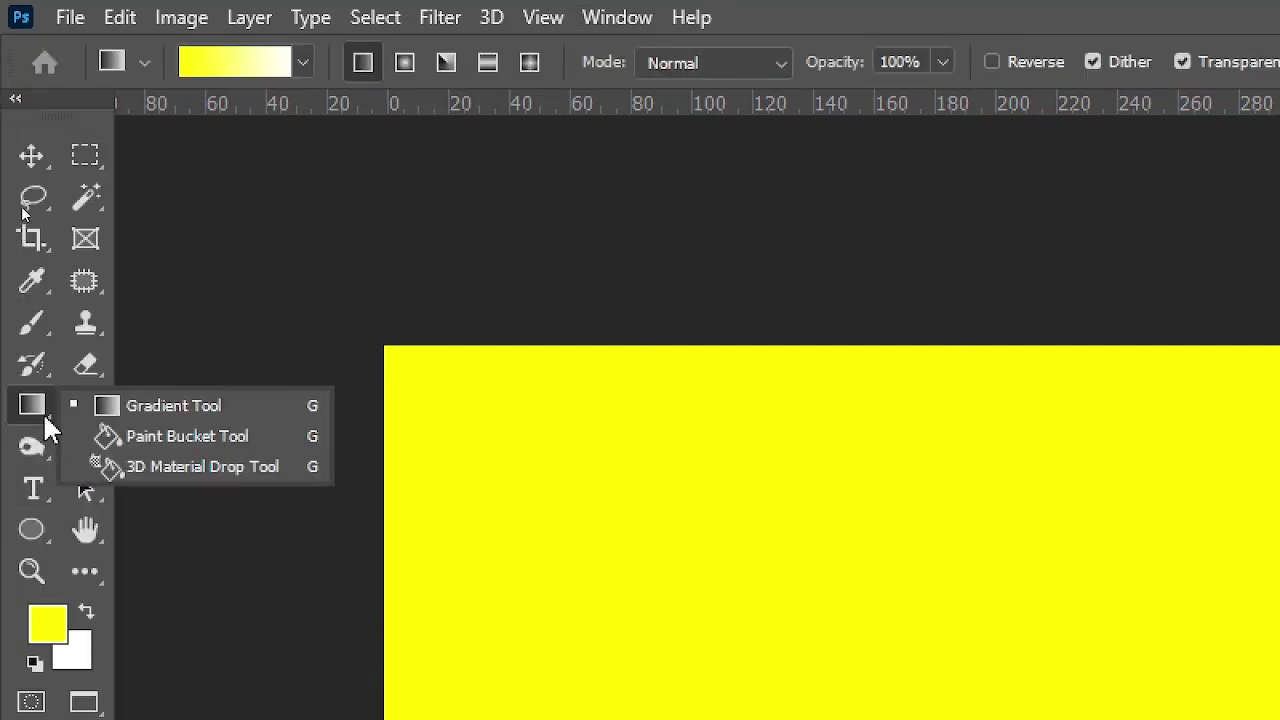
left_click(268, 440)
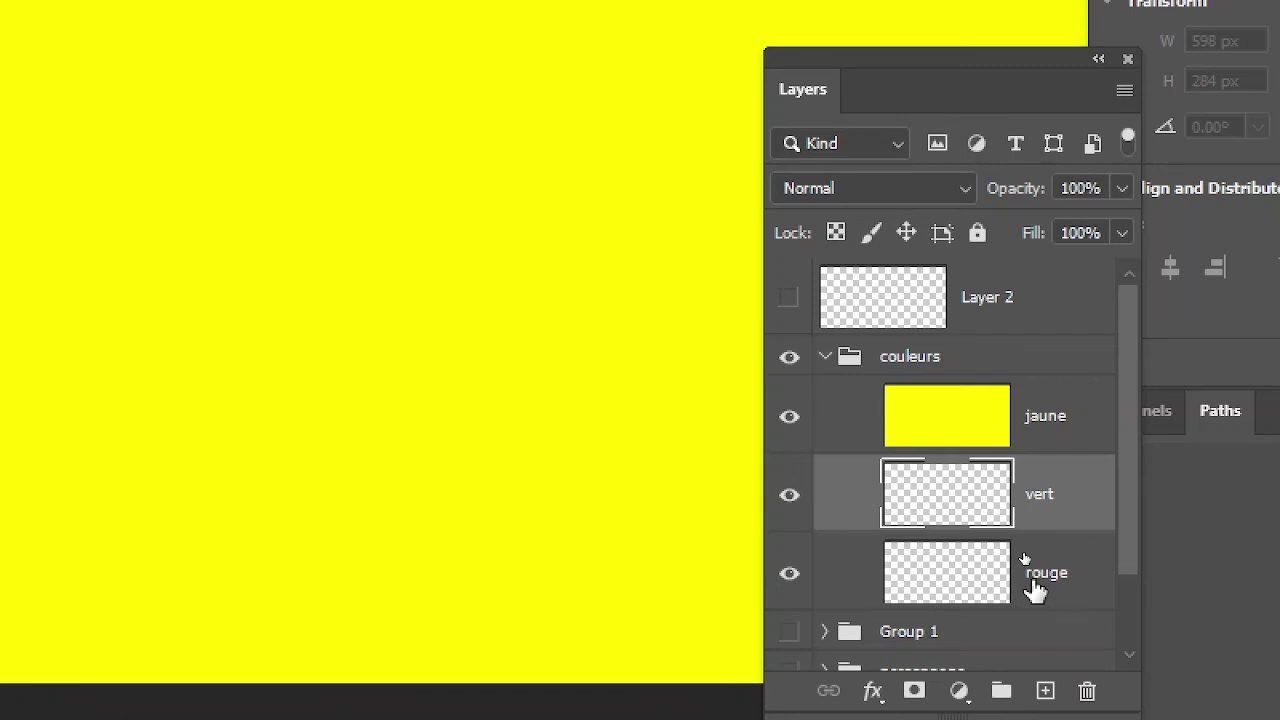
key("shift+F5")
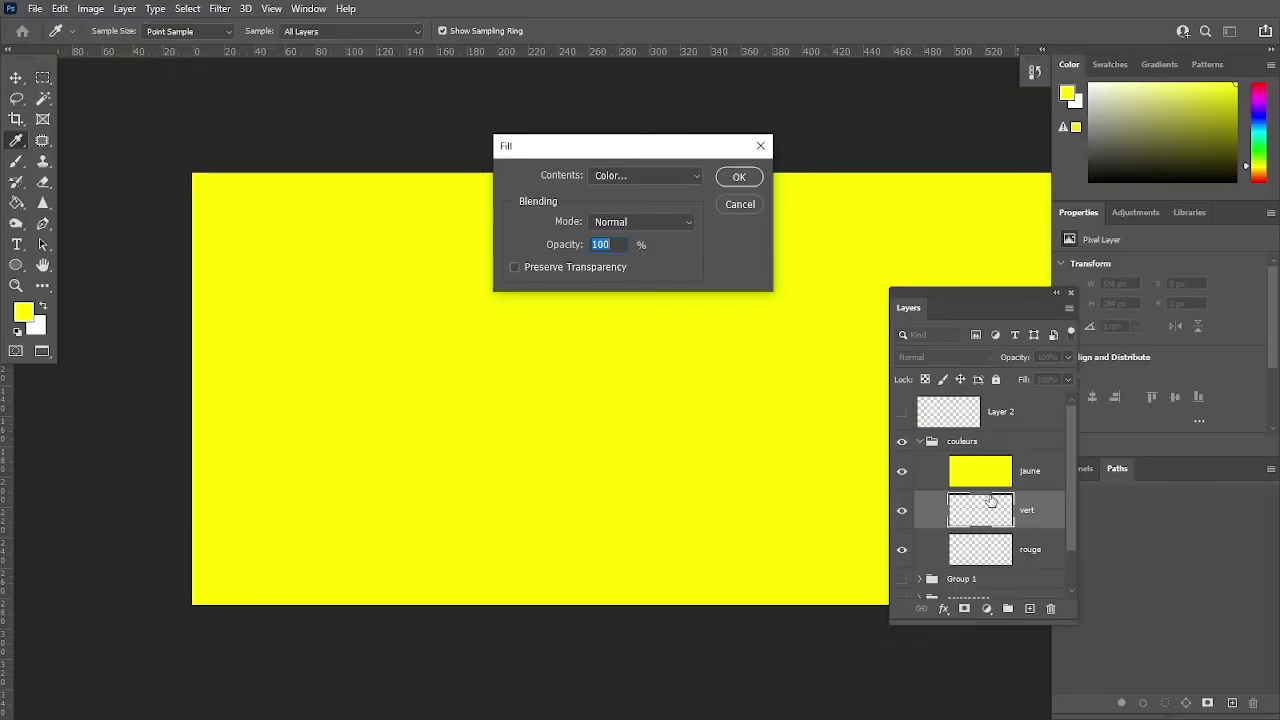
left_click(740, 204)
key("g")
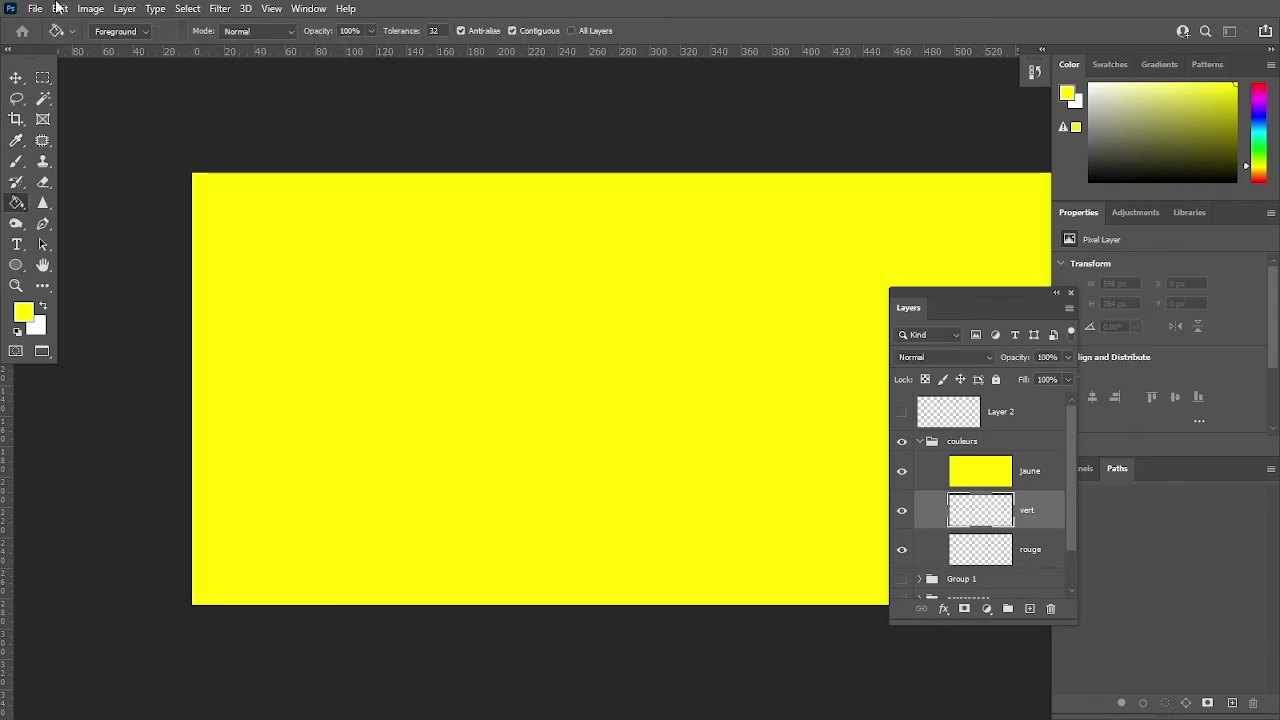
left_click(60, 9)
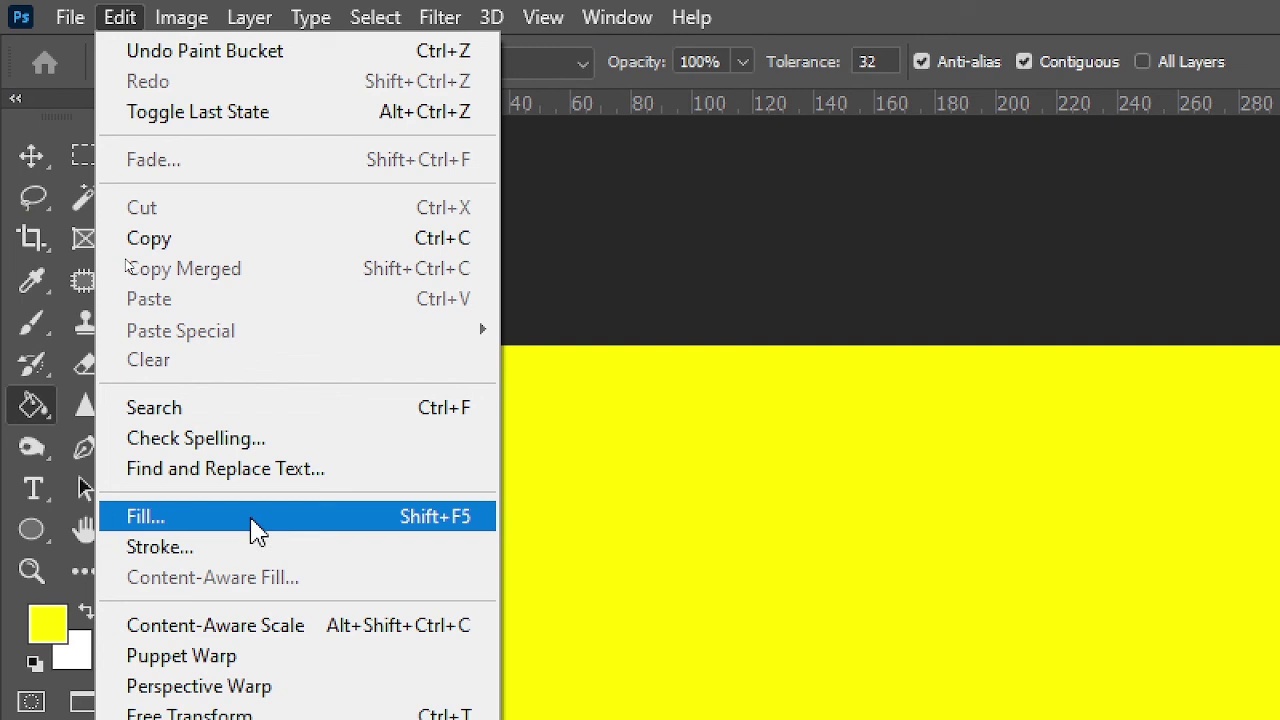
- In Edit > Fill, set Contents to Color… with the Fill Color picker open
left_click(252, 530)
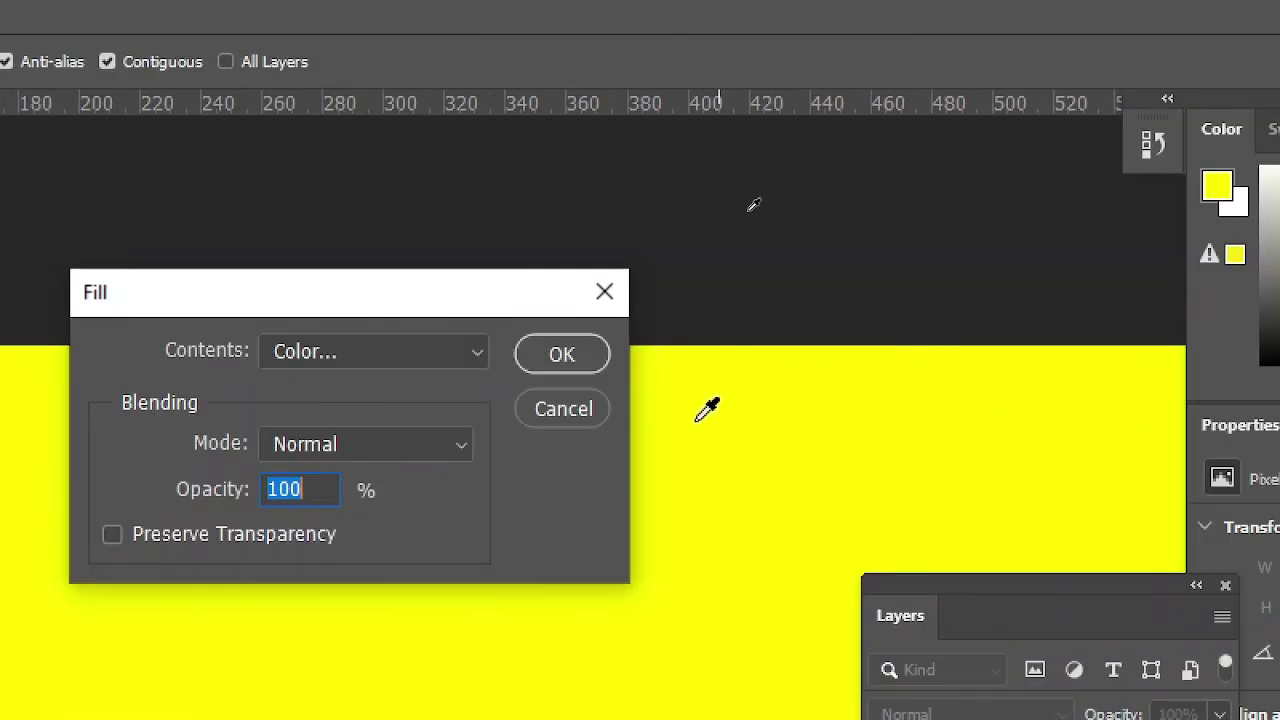
left_click(377, 358)
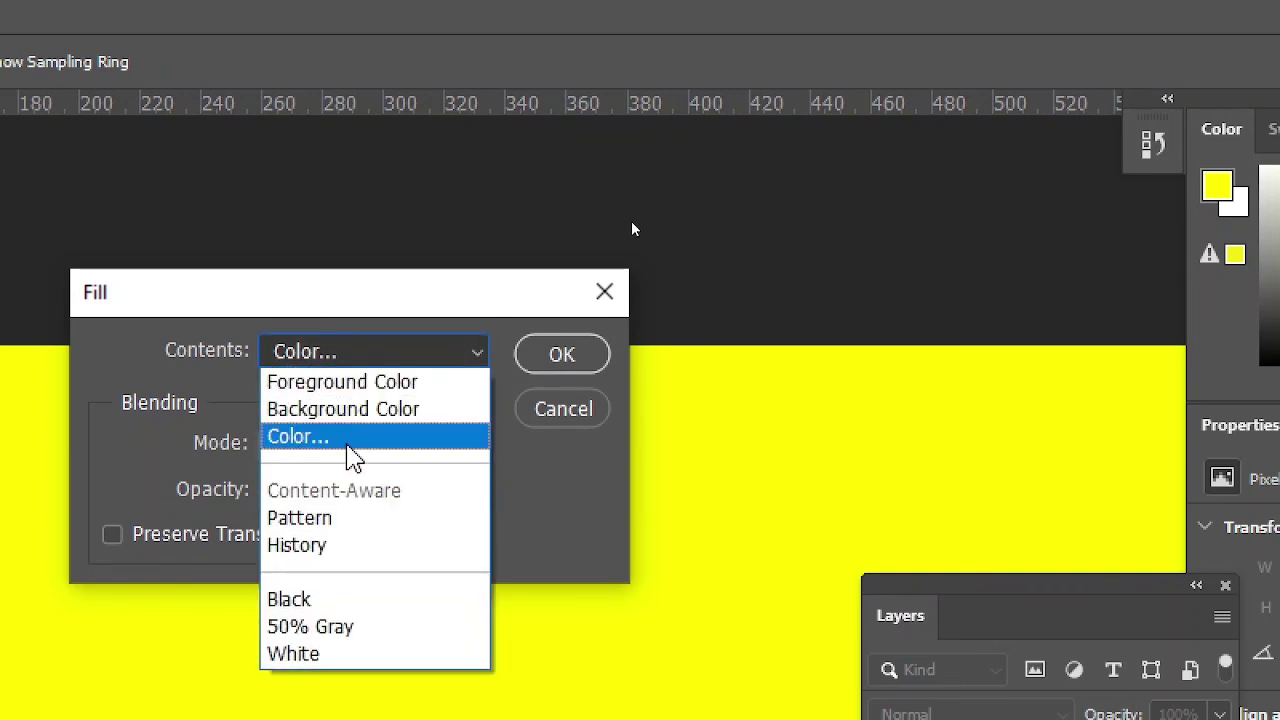
left_click(348, 444)
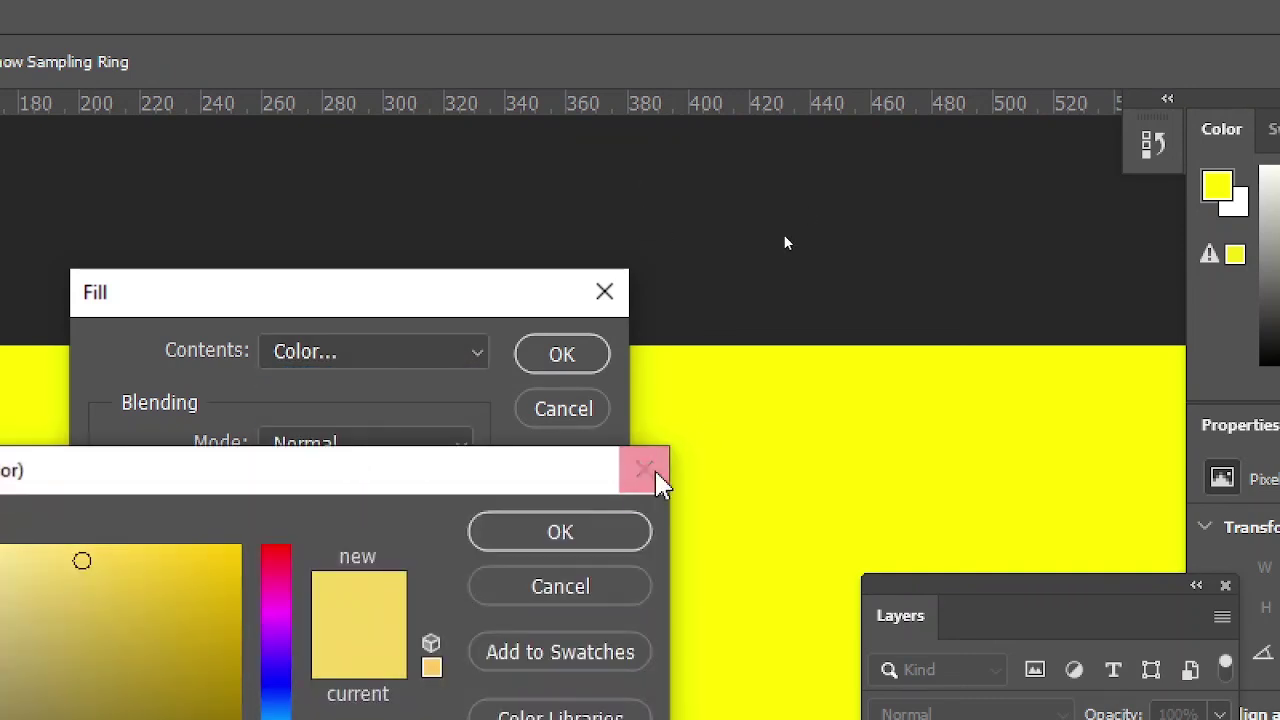
left_click(645, 470)
left_click(392, 352)
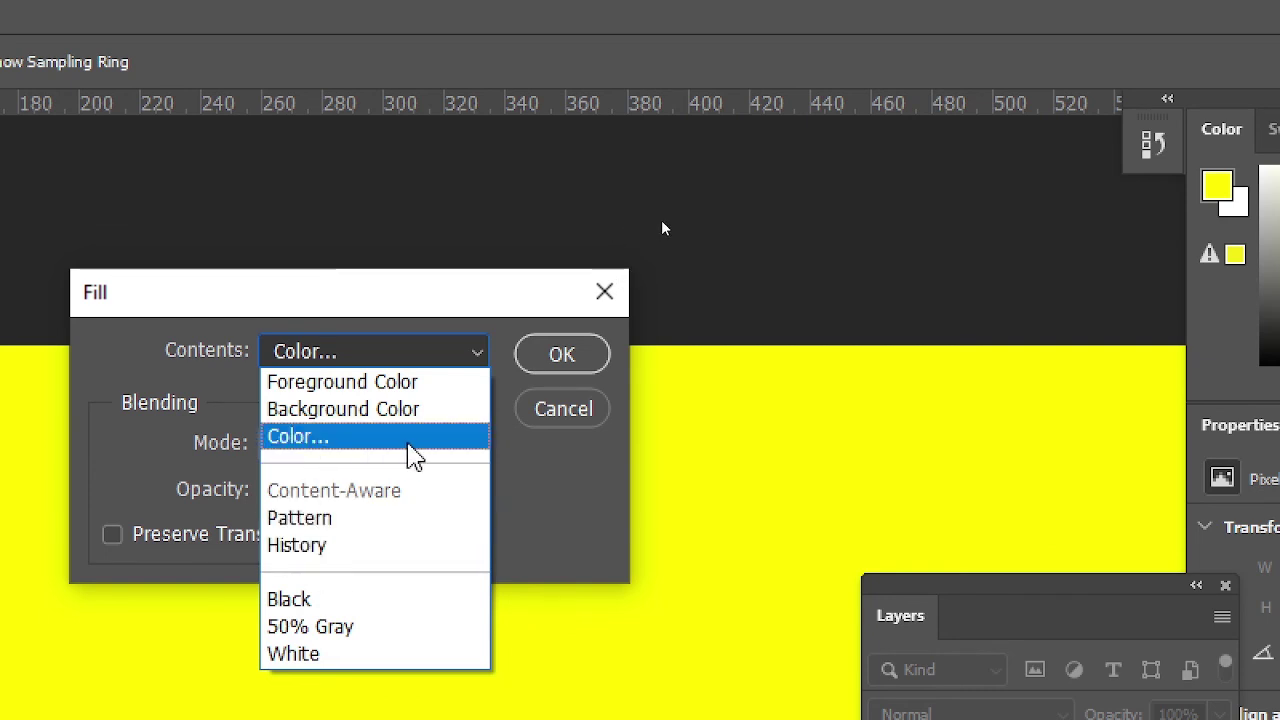
left_click(408, 440)
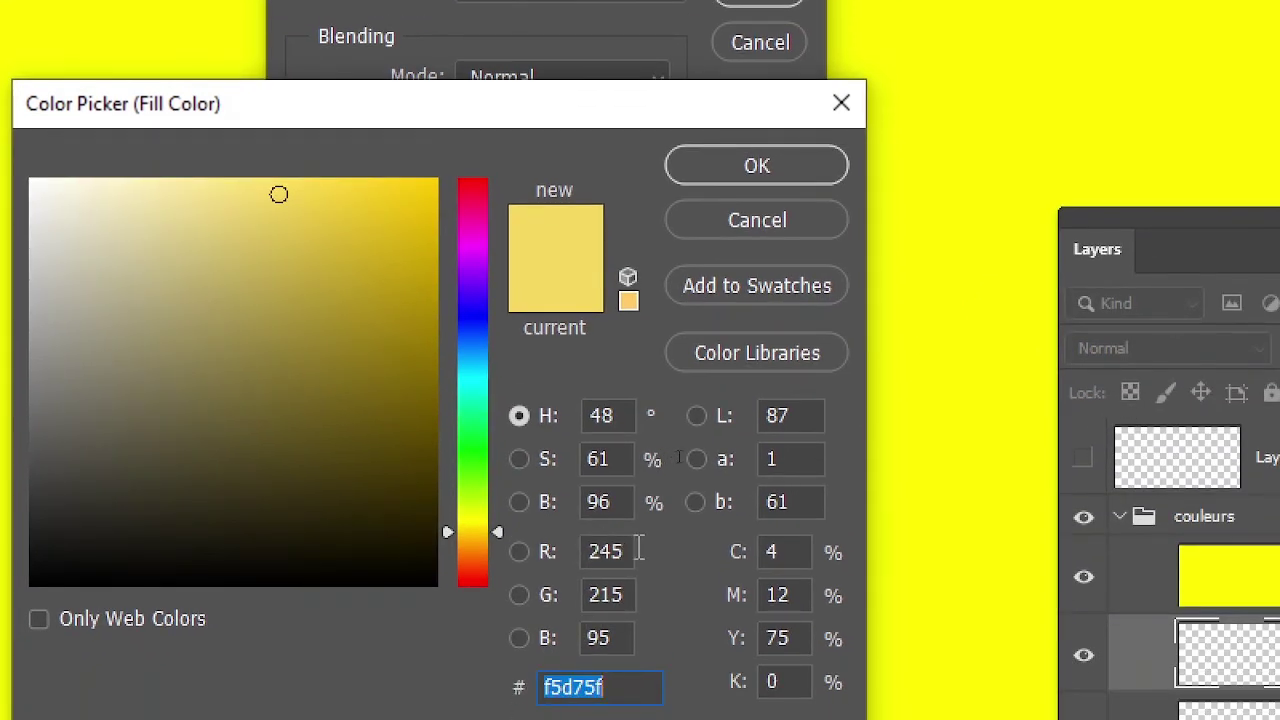
- Set the fill colour to R 0, G 255, B 0 and fill the vert layer
left_click(619, 553)
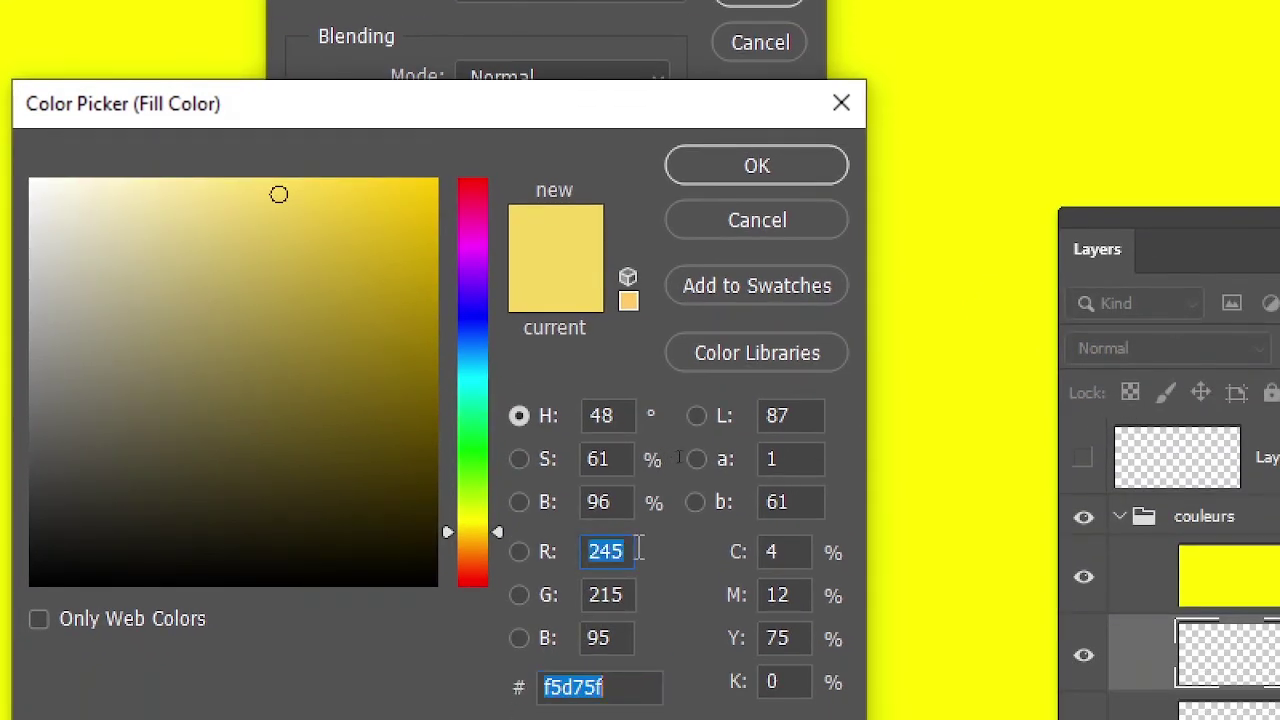
type("0")
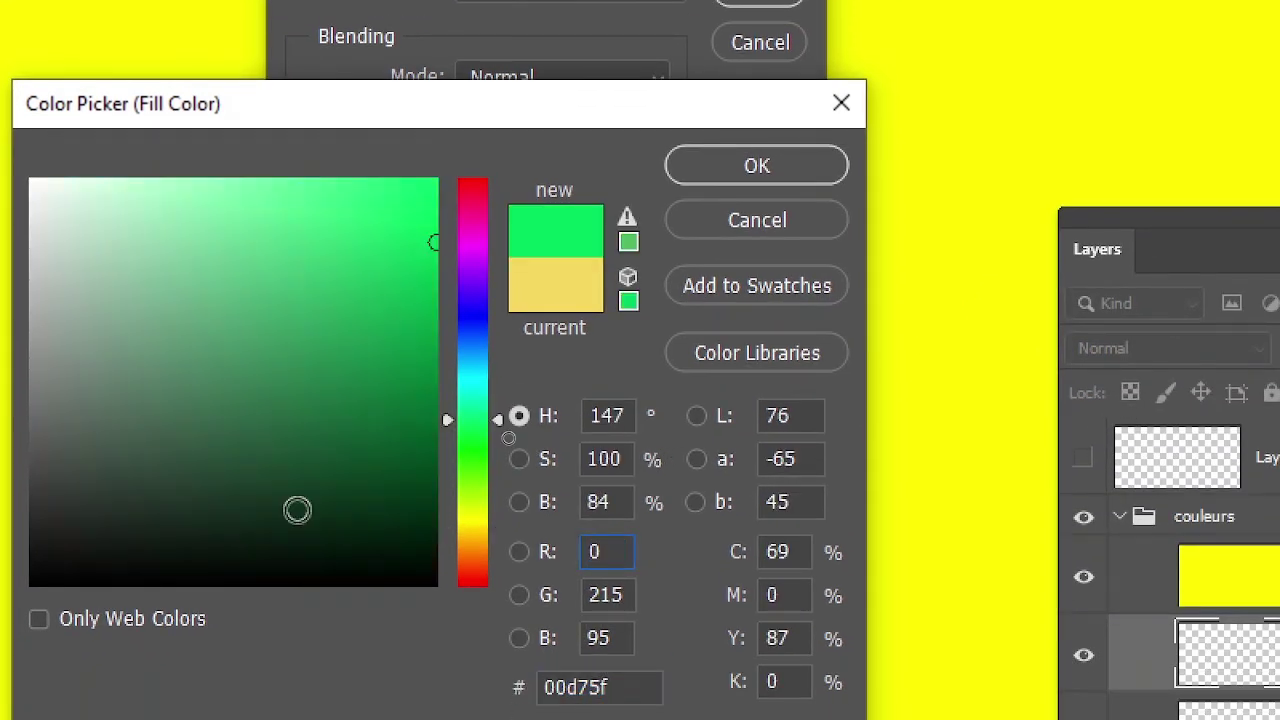
key("Tab")
type("2")
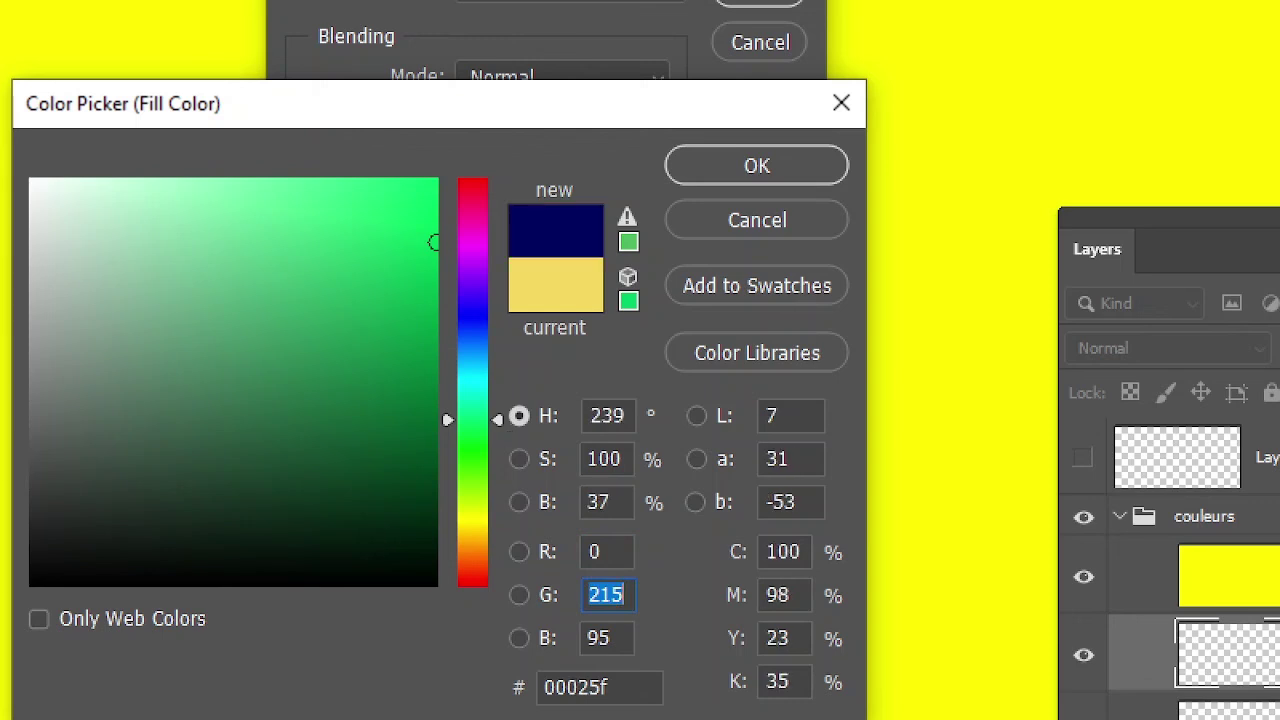
type("55")
key("Tab")
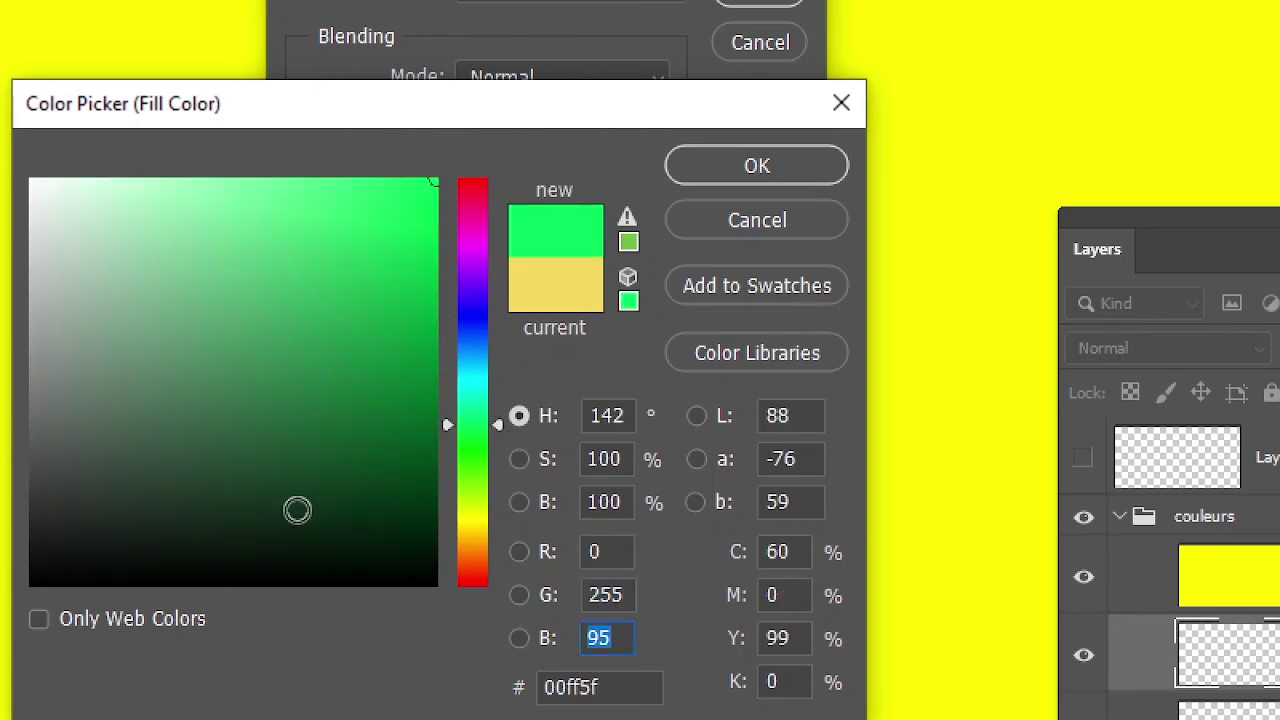
type("0")
key("Tab")
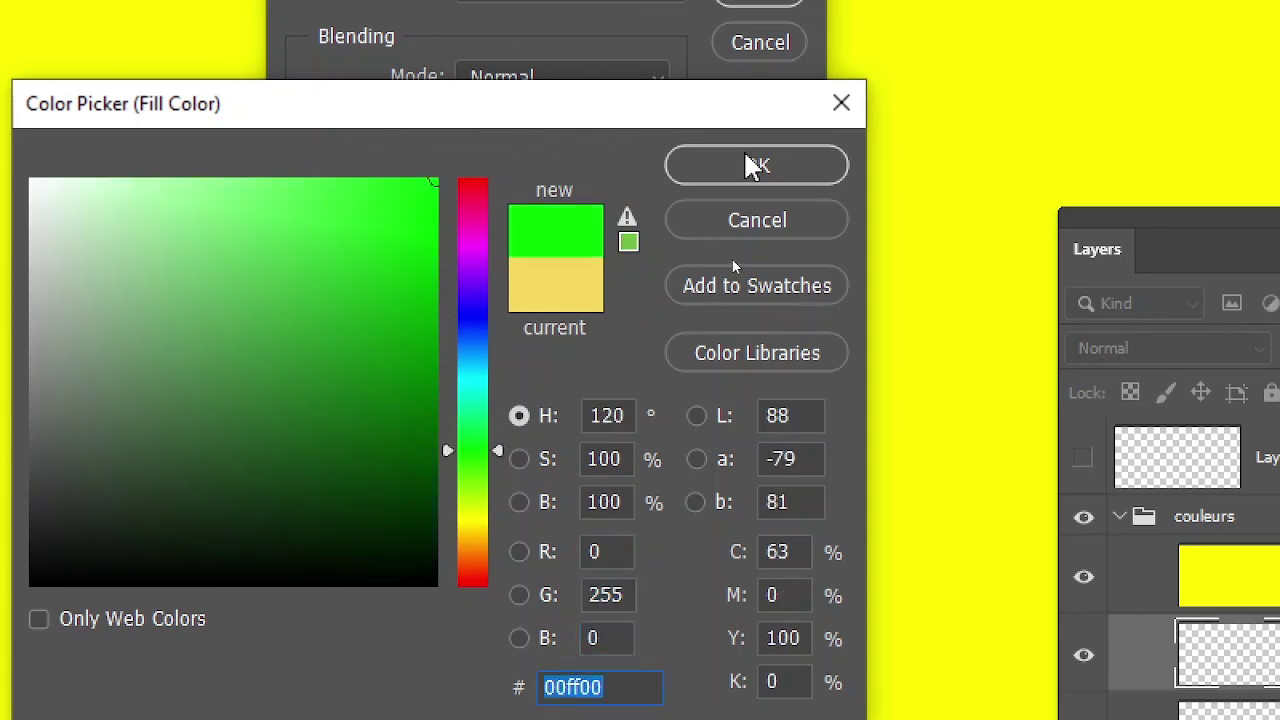
left_click(750, 166)
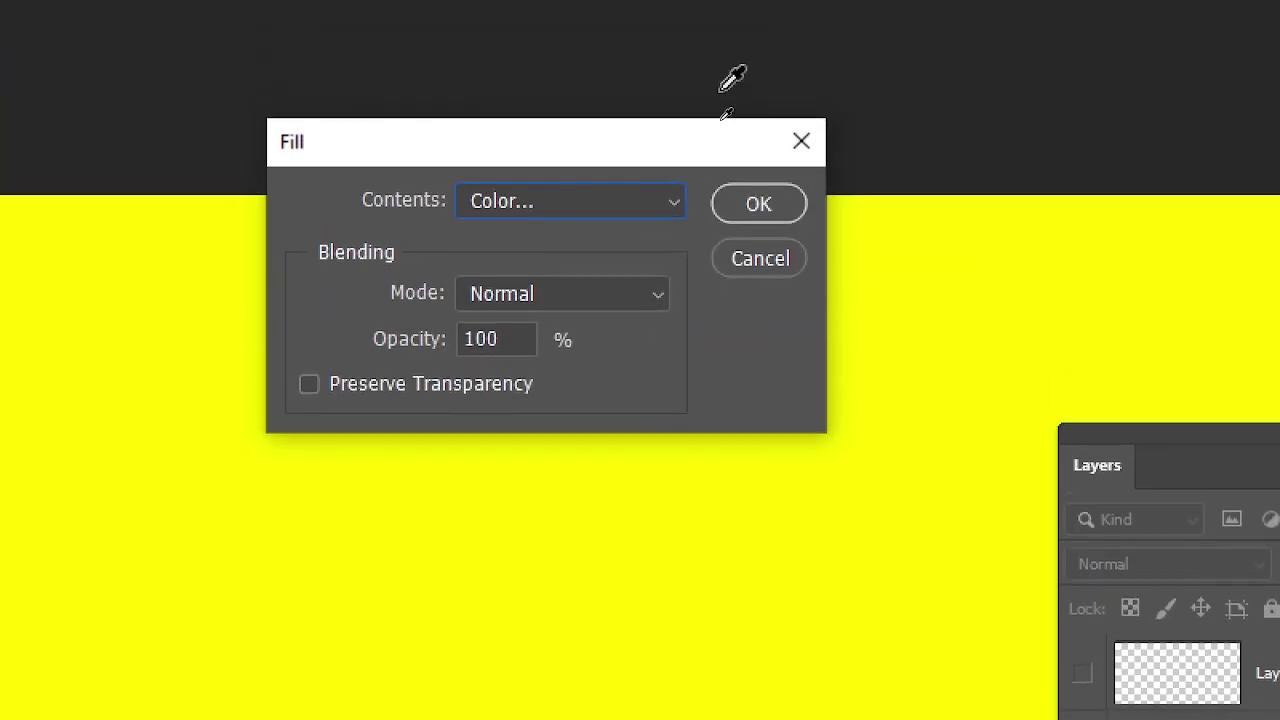
left_click(790, 203)
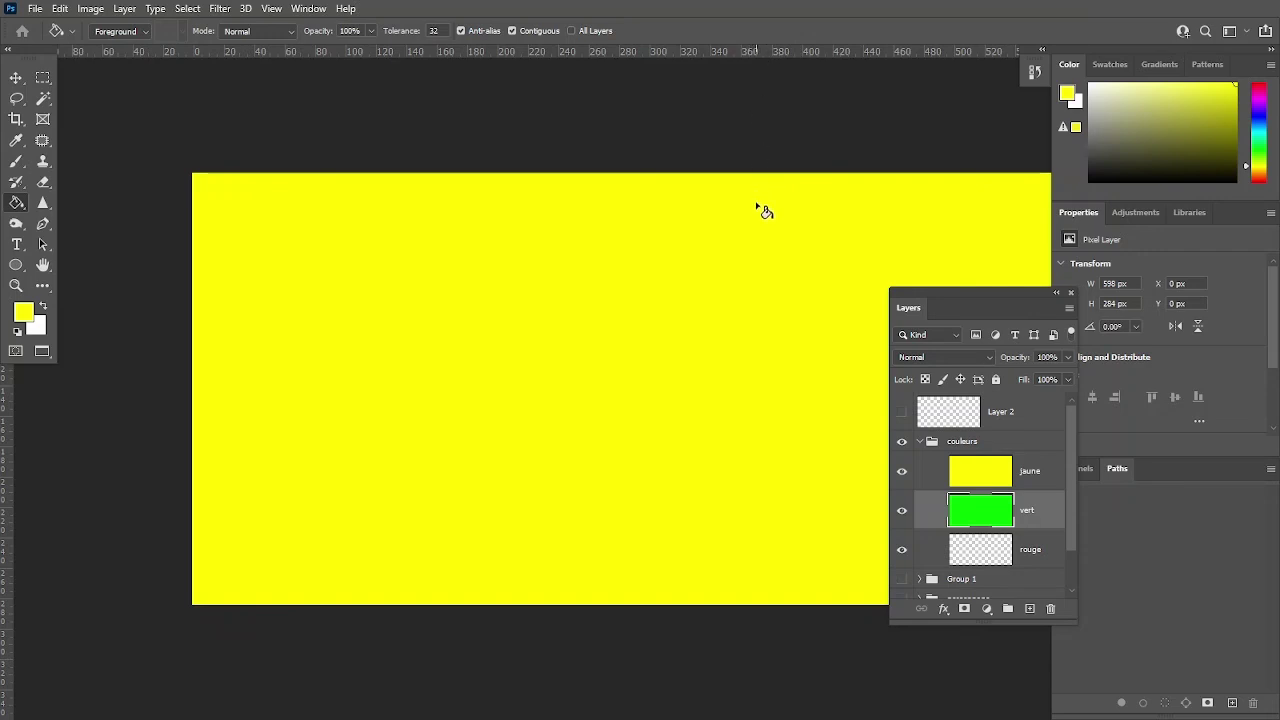
left_click(902, 472)
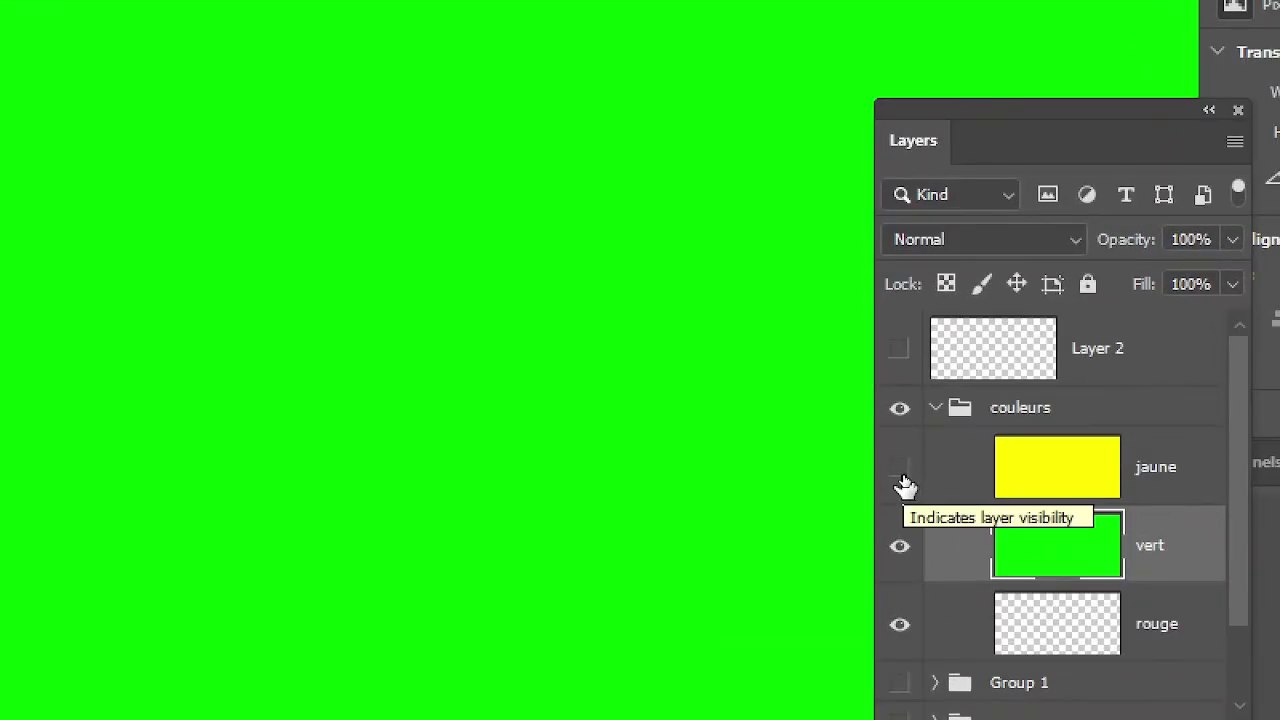
left_click(905, 486)
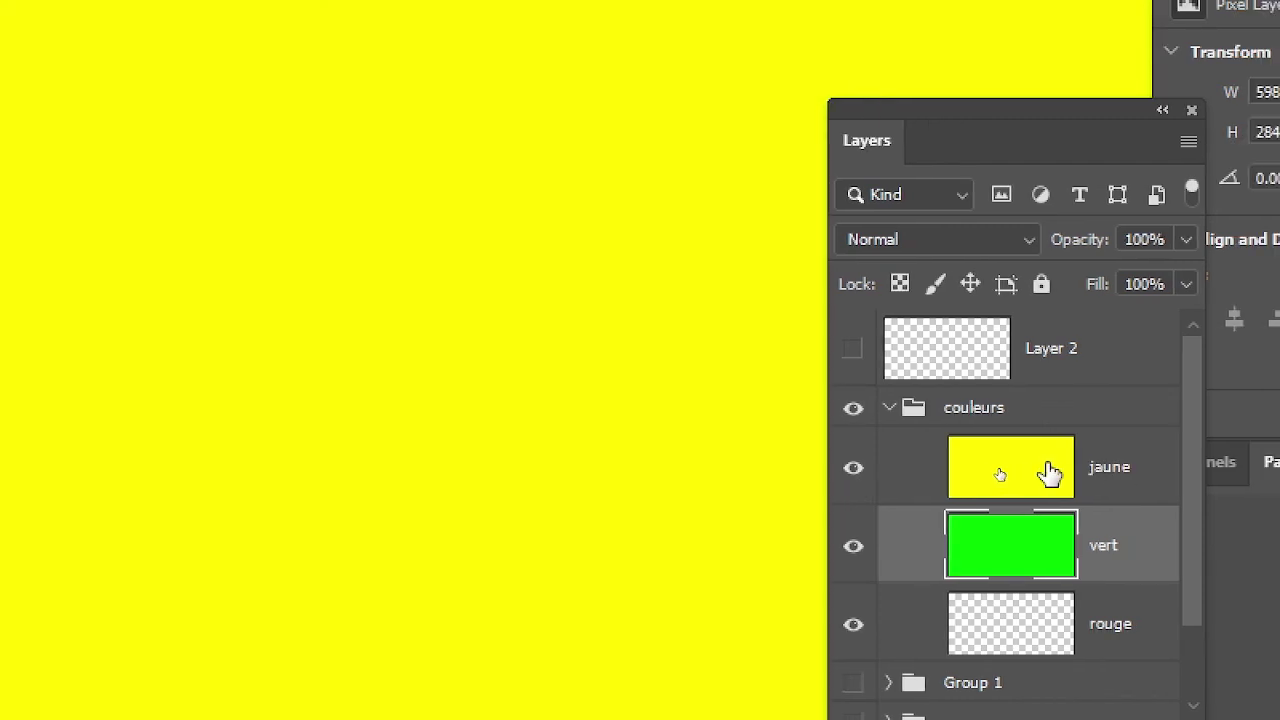